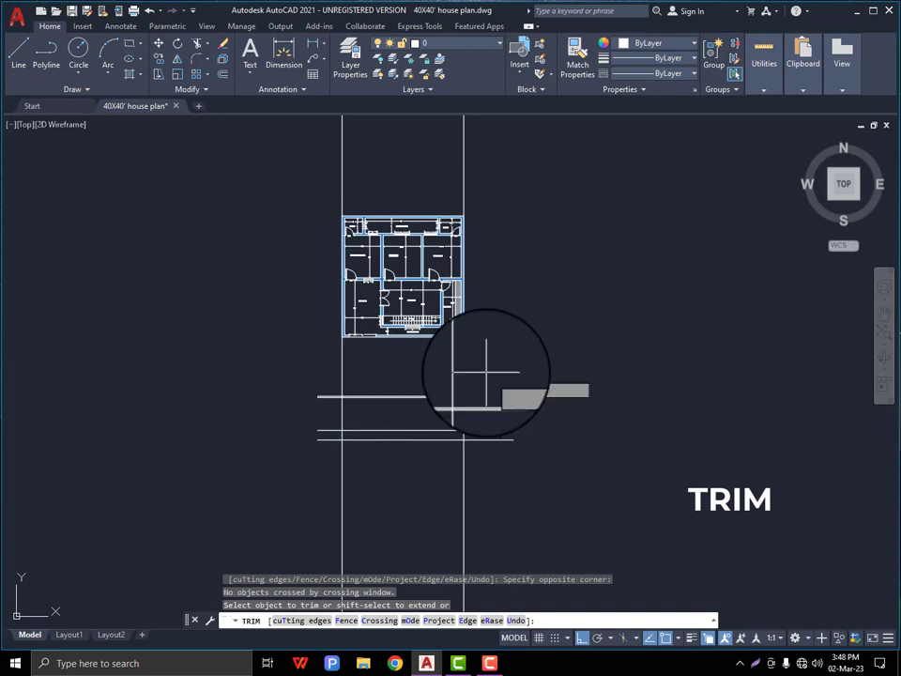
Trim the two vertical projection lines between the floor plan and the elevation, and below the lowest elevation line
left_click(472, 366)
left_click(456, 379)
left_click(480, 492)
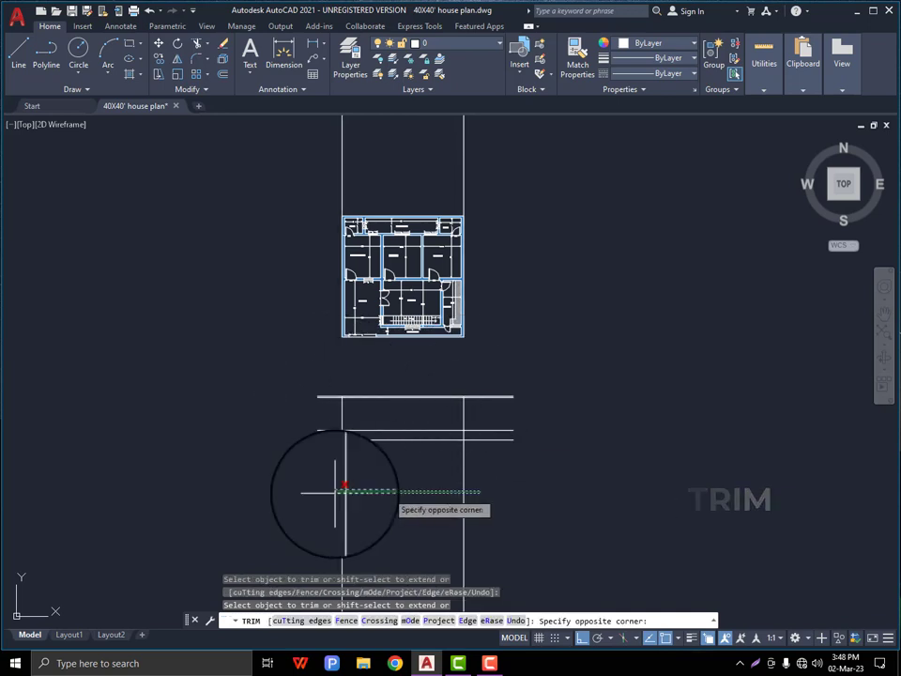
left_click(331, 493)
Trim the overhanging ends of the horizontal elevation lines beyond both outer vertical lines
left_click(494, 377)
left_click(495, 467)
scroll(363, 411, "up", 2)
left_click(317, 377)
left_click(302, 474)
key("Escape")
Erase the two leftover vertical projection lines above the floor plan
scroll(319, 469, "down", 4)
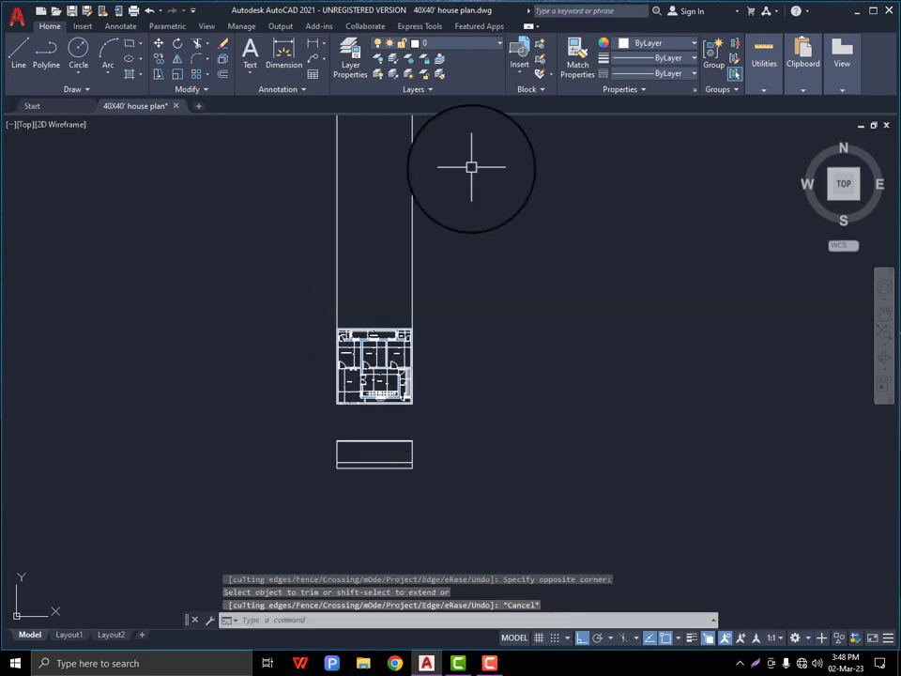
left_click(470, 167)
left_click(257, 216)
key("Delete")
scroll(419, 489, "up", 4)
middle_click_drag(292, 361, 338, 393)
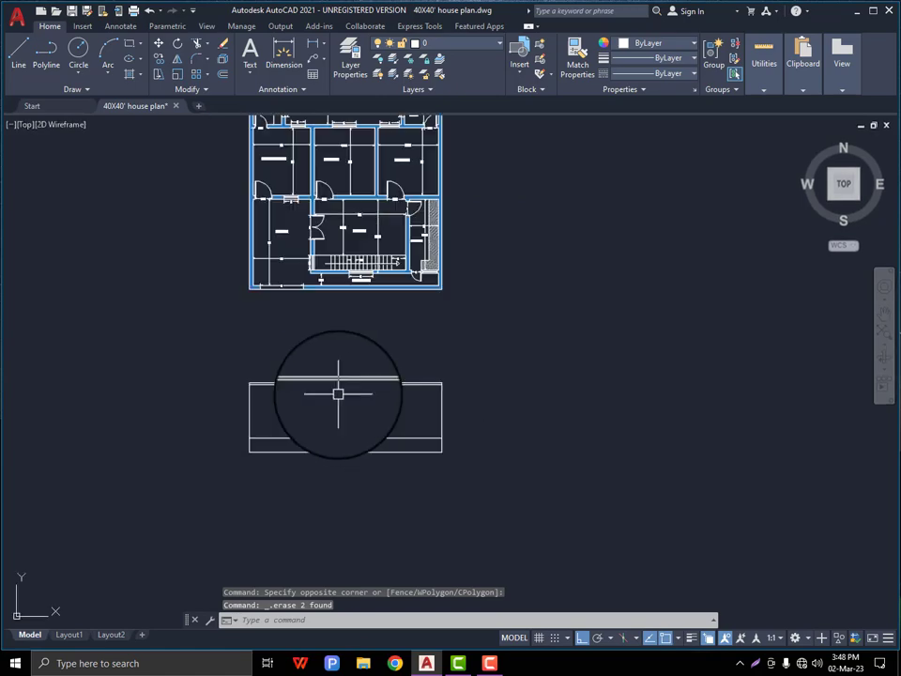
Set the object colour to 99,100,102 and draw vertical construction lines through both jambs of the 3'-6" door above the parking area
left_click(626, 43)
left_click(624, 93)
type("x")
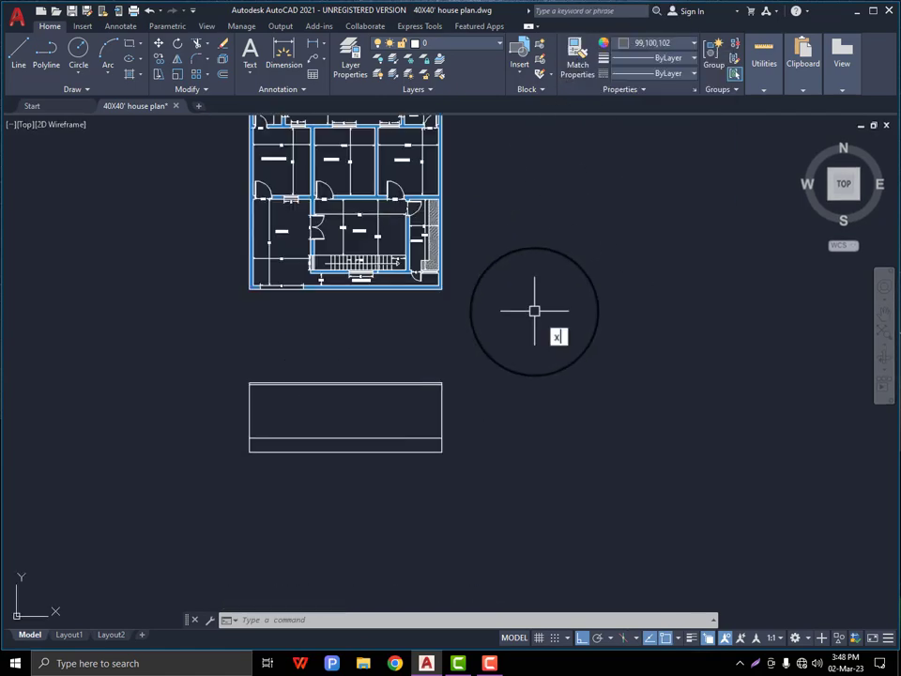
type("l")
key("Return")
type("v")
key("Return")
scroll(221, 241, "up", 4)
scroll(271, 222, "down", 2)
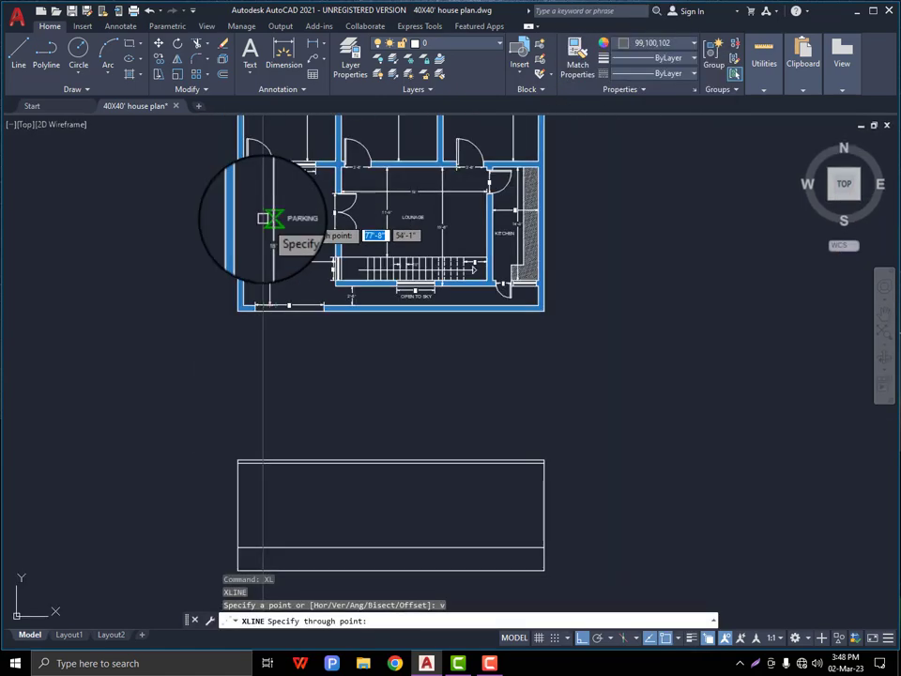
scroll(268, 292, "up", 2)
scroll(259, 246, "down", 2)
scroll(257, 180, "up", 8)
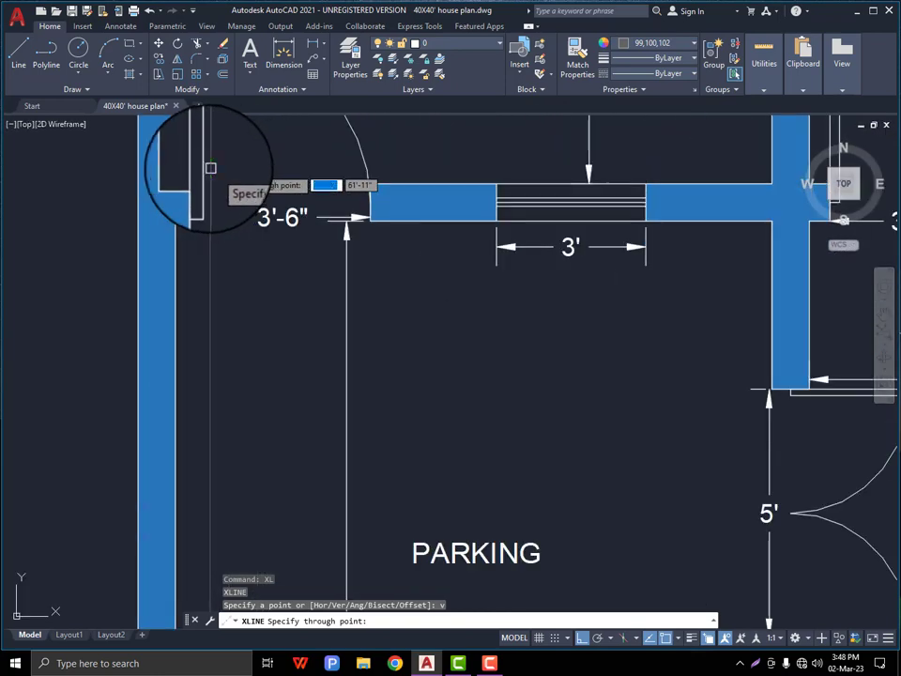
left_click(192, 218)
left_click(371, 218)
Add vertical construction lines through the jambs of the 3' window above the parking area and the 5' window beside the stairs
scroll(382, 234, "down", 3)
scroll(334, 216, "up", 5)
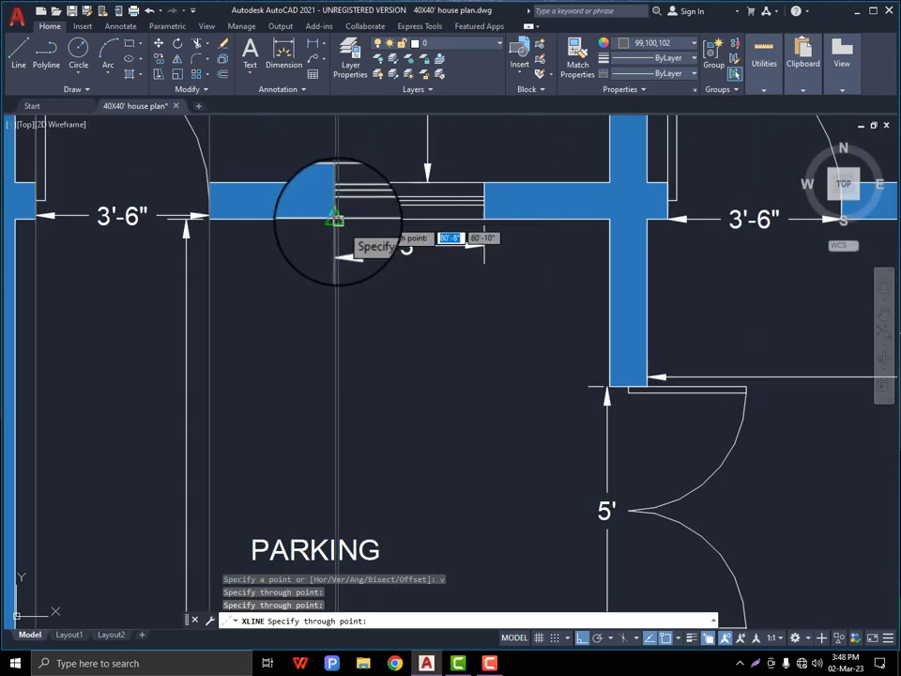
left_click(485, 215)
scroll(343, 219, "down", 10)
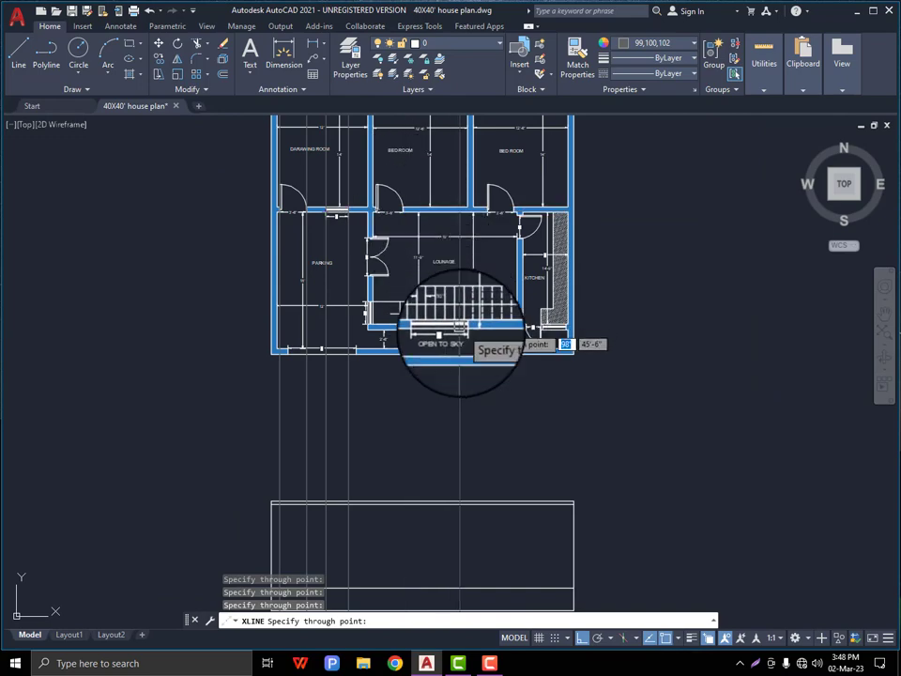
scroll(444, 336, "up", 8)
scroll(342, 285, "down", 5)
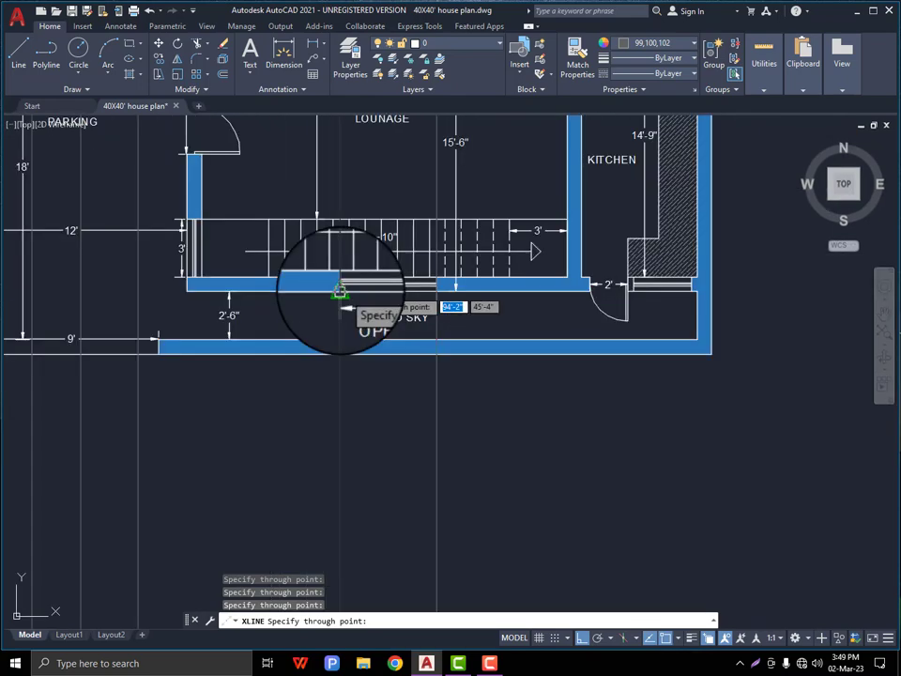
Add vertical construction lines through the jambs of the 2' kitchen door and the adjoining kitchen window
scroll(451, 287, "up", 8)
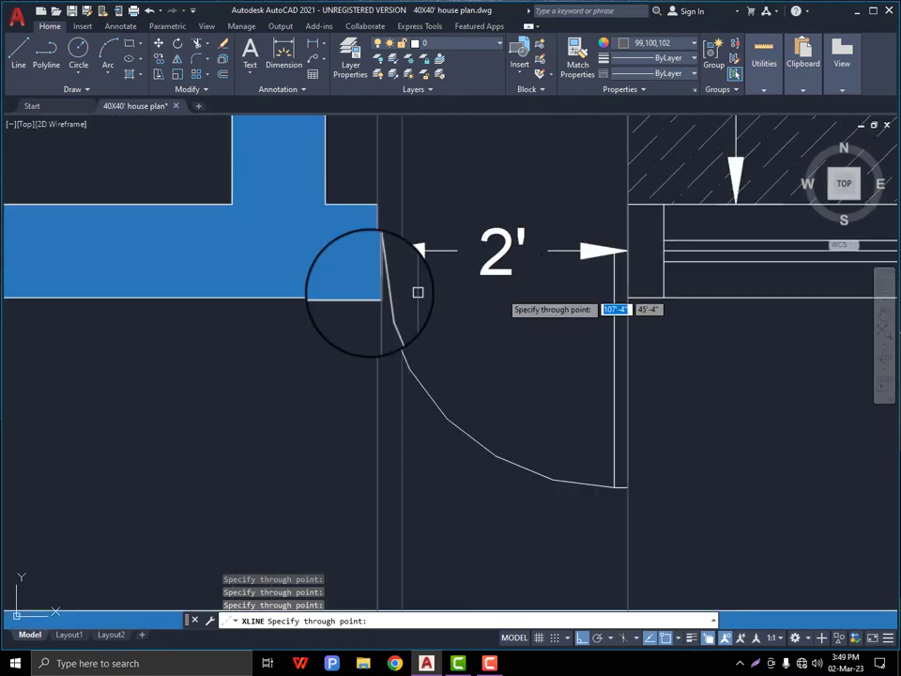
scroll(432, 291, "down", 2)
left_click(668, 296)
scroll(431, 319, "down", 10)
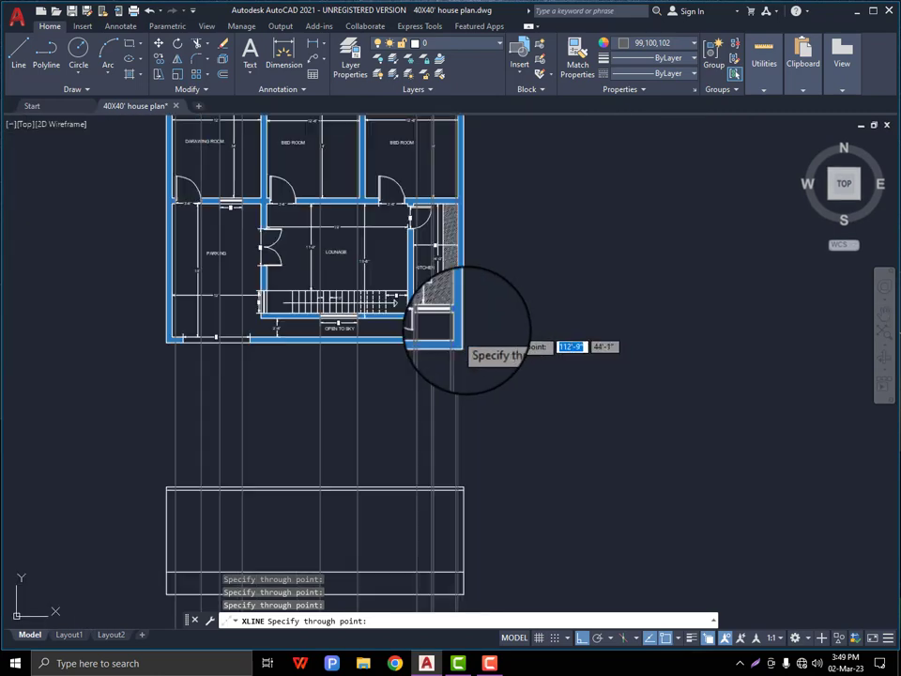
middle_click_drag(466, 328, 501, 211)
key("Escape")
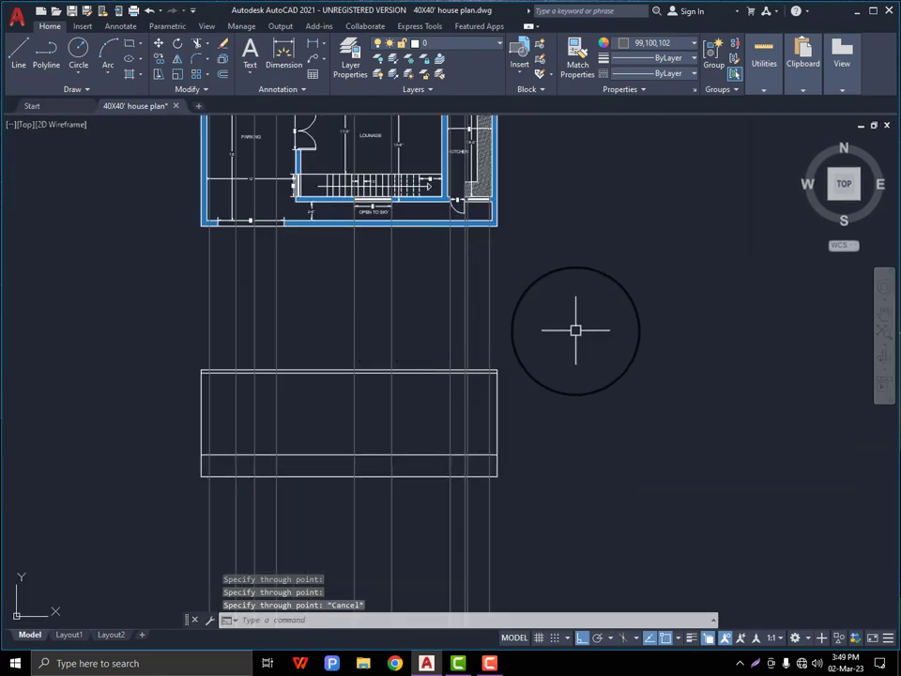
Draw a horizontal construction line along the elevation's lower inner line
type("xl")
key("Return")
type("h")
key("Return")
scroll(501, 451, "up", 5)
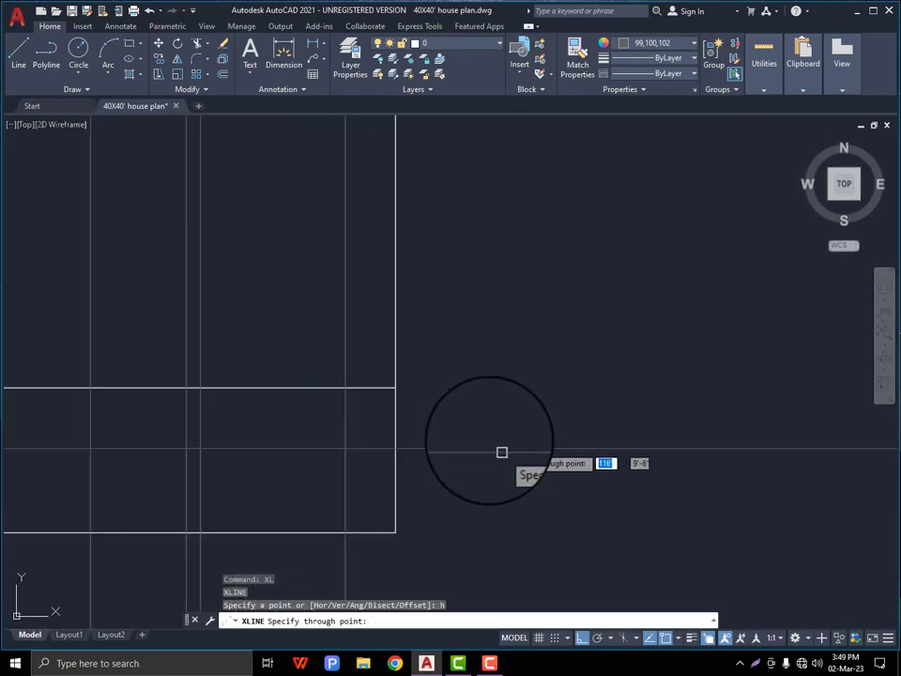
scroll(329, 356, "up", 3)
scroll(478, 376, "down", 4)
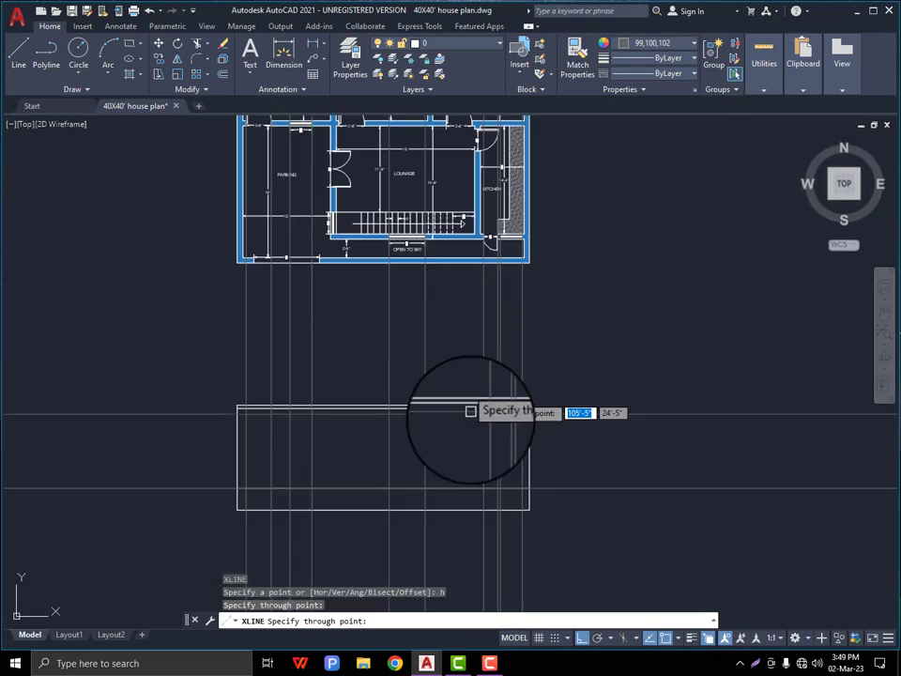
key("Escape")
Offset the horizontal construction line 3' upward, and offset that copy another 4' upward
type("o")
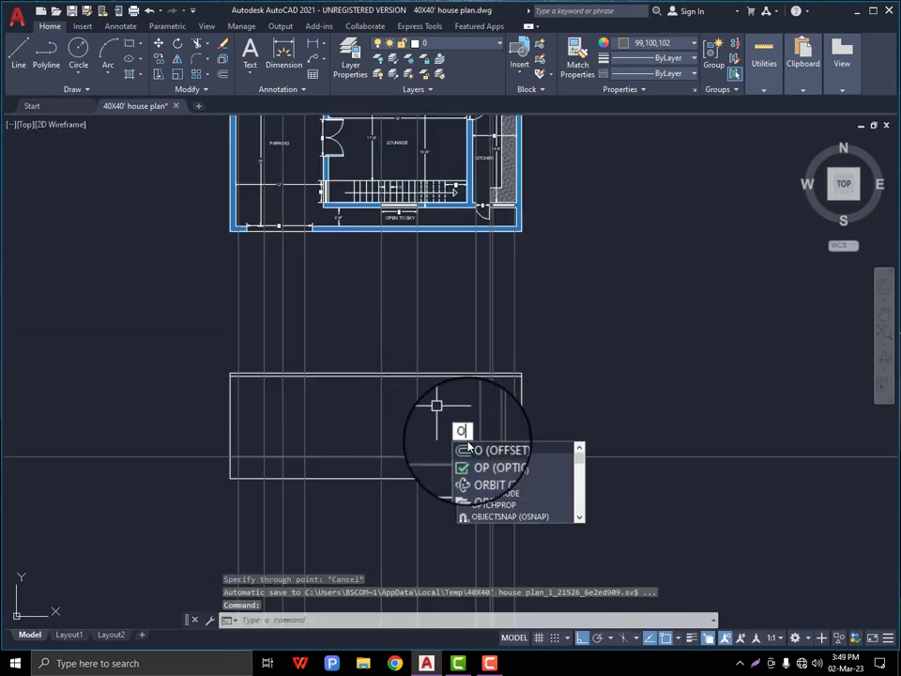
key("Return")
key("Return")
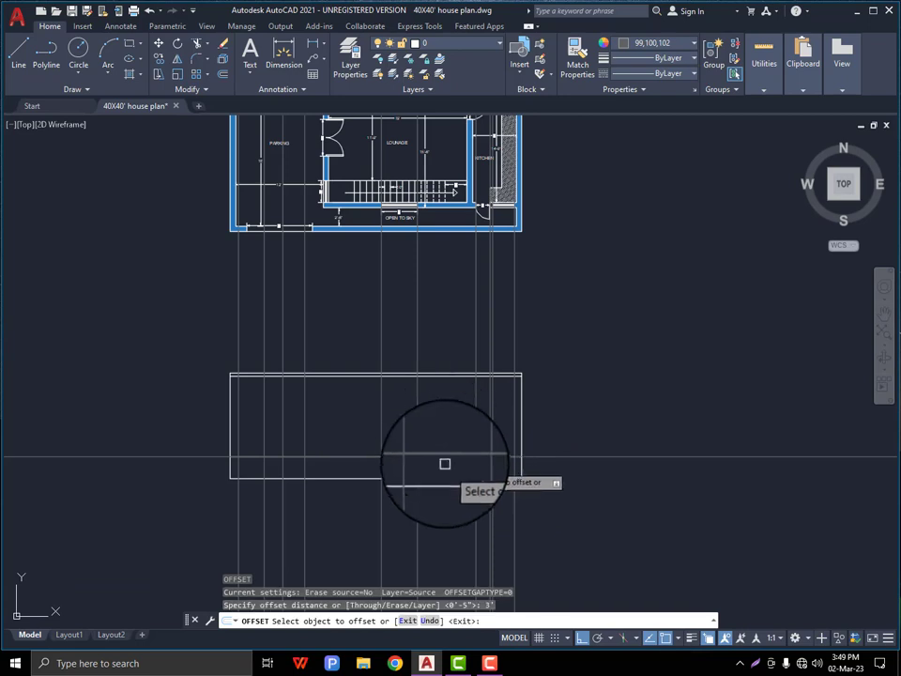
left_click(480, 464)
left_click(458, 429)
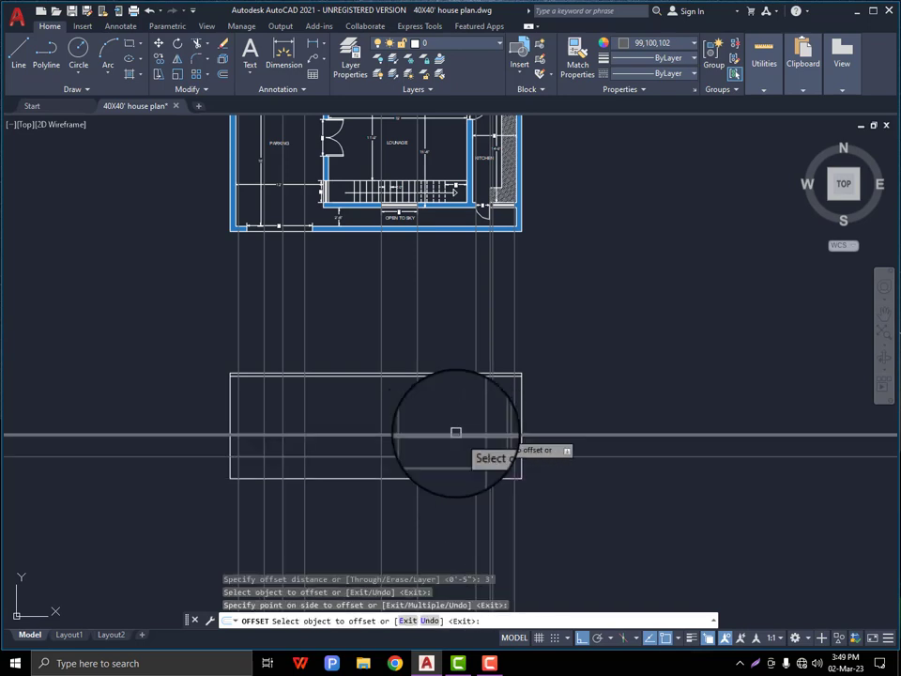
left_click(454, 433)
type("4'")
key("Return")
scroll(424, 416, "down", 4)
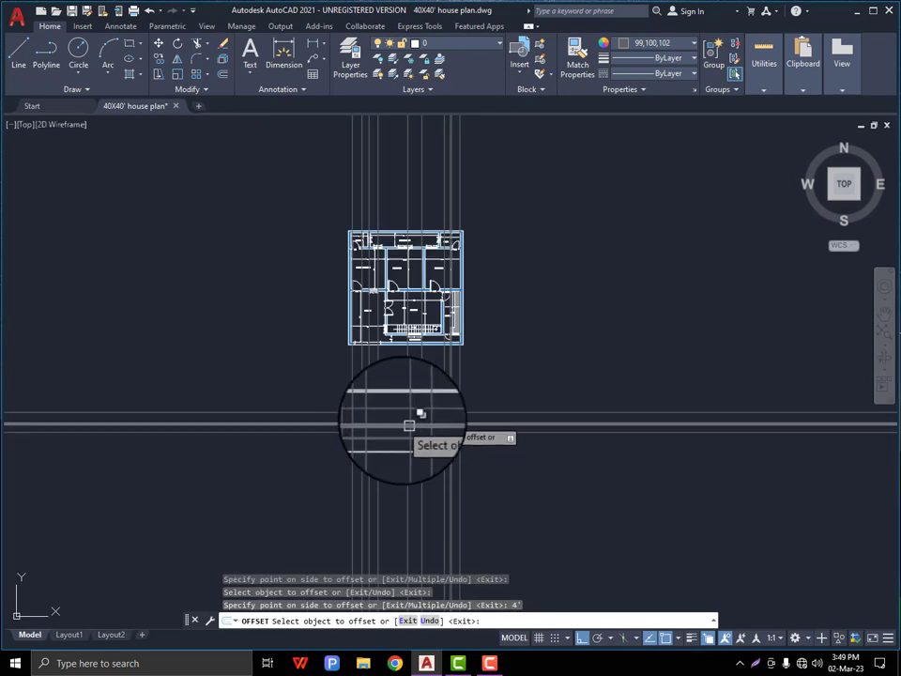
scroll(412, 429, "up", 2)
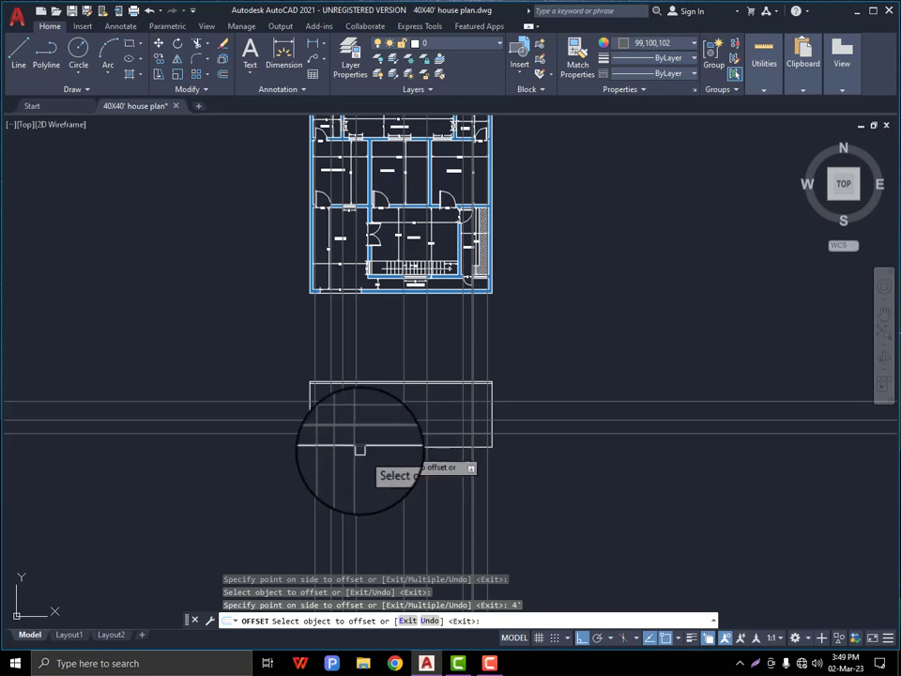
key("Escape")
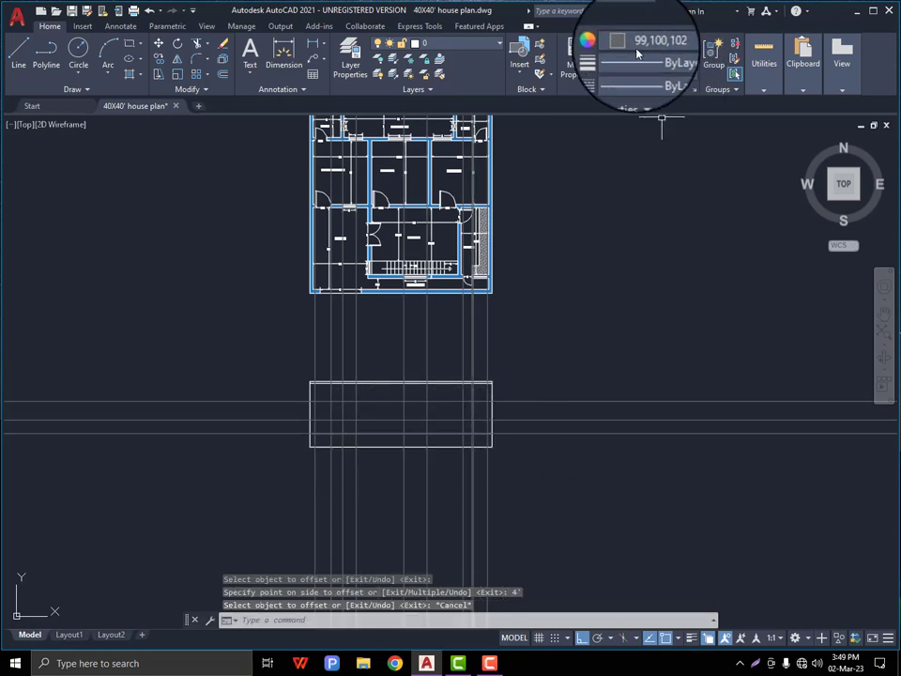
Set the object colour to ByLayer and draw a rectangle between the first two vertical lines and the upper two horizontal construction lines
left_click(641, 45)
left_click(631, 61)
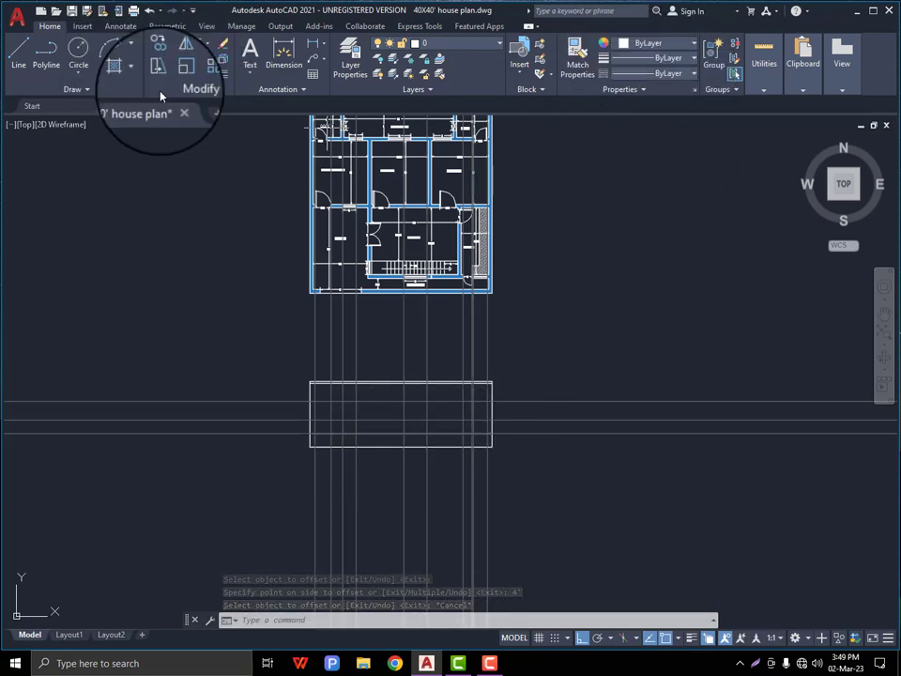
left_click(130, 44)
scroll(349, 394, "up", 4)
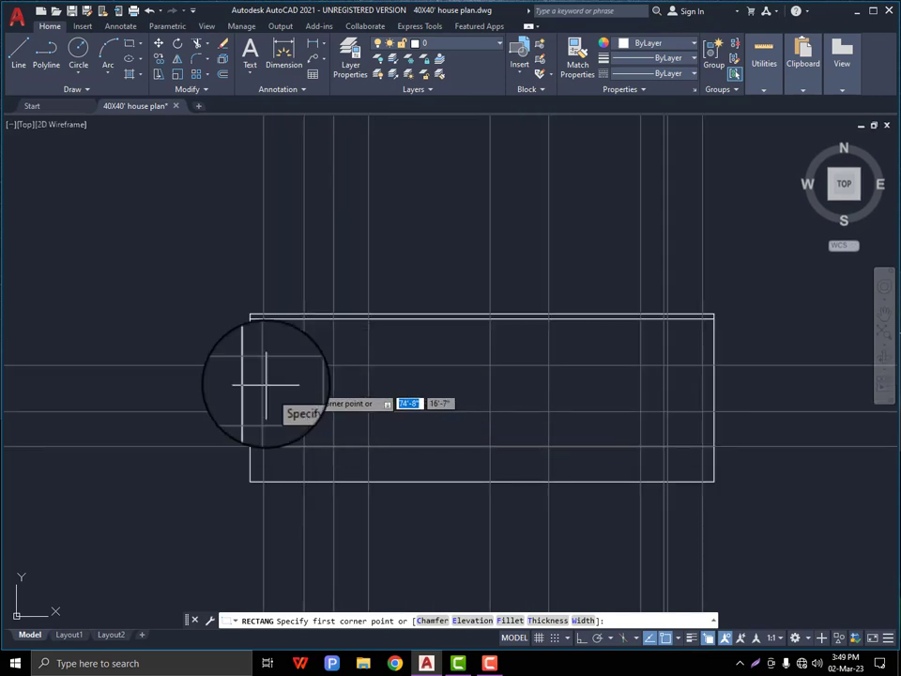
left_click(296, 404)
key("Escape")
Draw an adjoining rectangle between the second and third vertical construction lines at the same height
key("space")
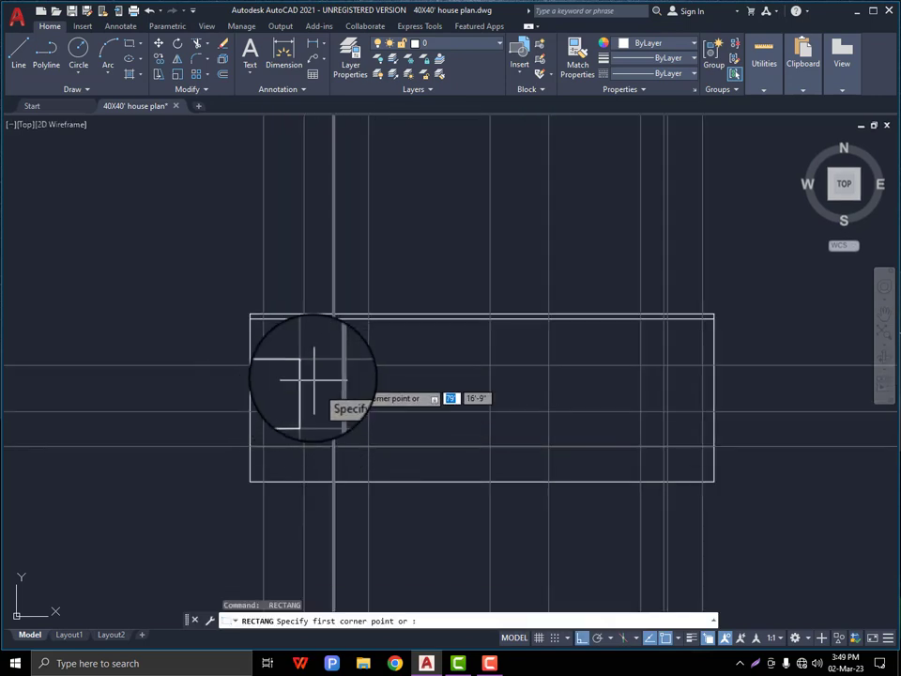
left_click(300, 361)
scroll(313, 427, "down", 3)
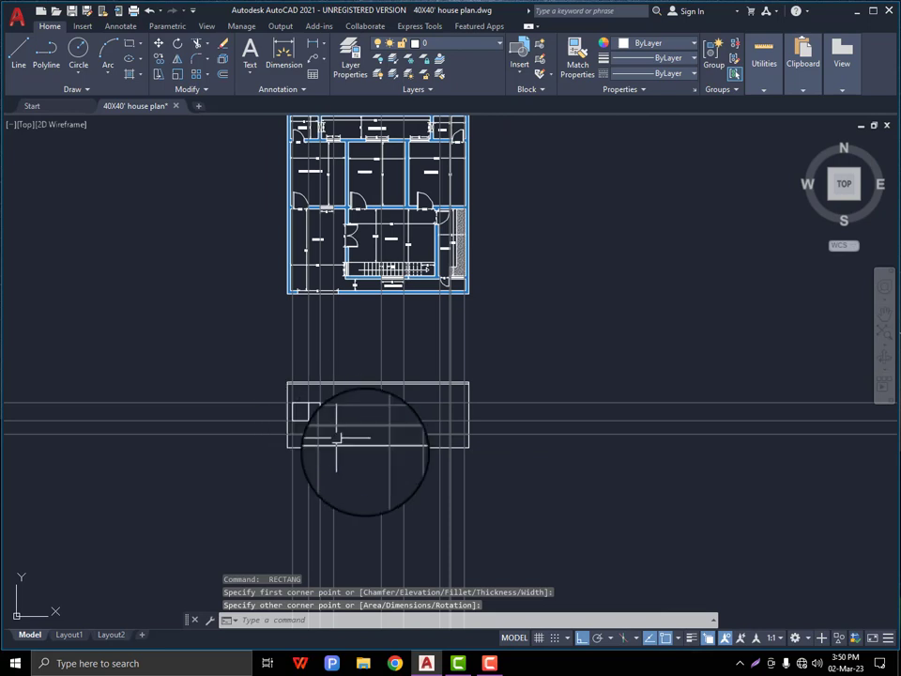
Draw the 5' window rectangle in the elevation between its two vertical lines and the upper two horizontal construction lines
scroll(414, 482, "up", 4)
key("Escape")
key("space")
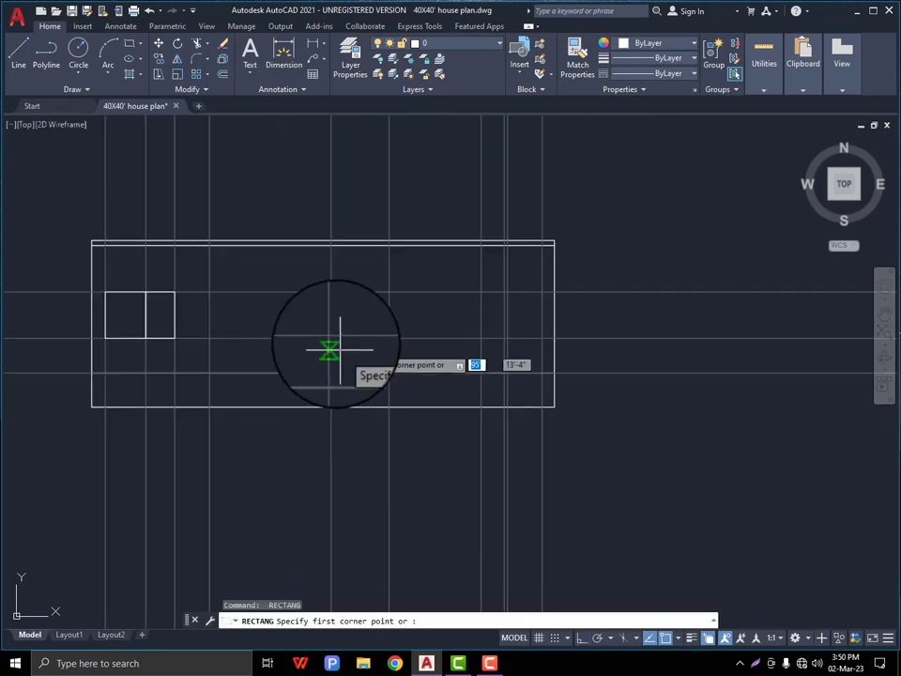
left_click(331, 292)
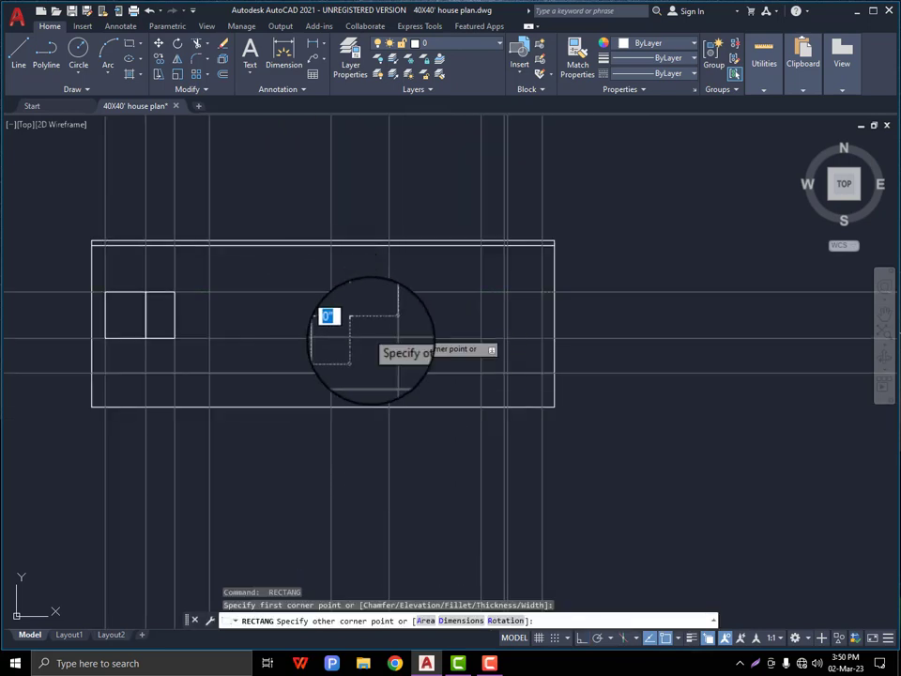
left_click(388, 337)
scroll(393, 422, "down", 3)
scroll(402, 423, "up", 3)
scroll(376, 428, "down", 3)
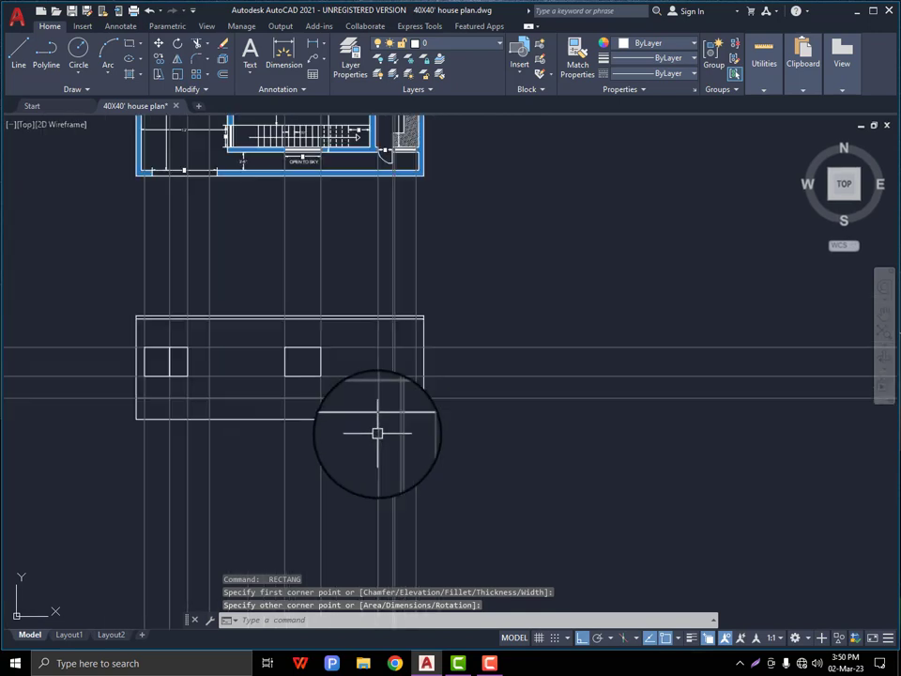
Draw two rectangles between the upper horizontal construction lines, one at the 2' kitchen door and one at the kitchen window
scroll(413, 376, "up", 3)
key("space")
left_click(338, 312)
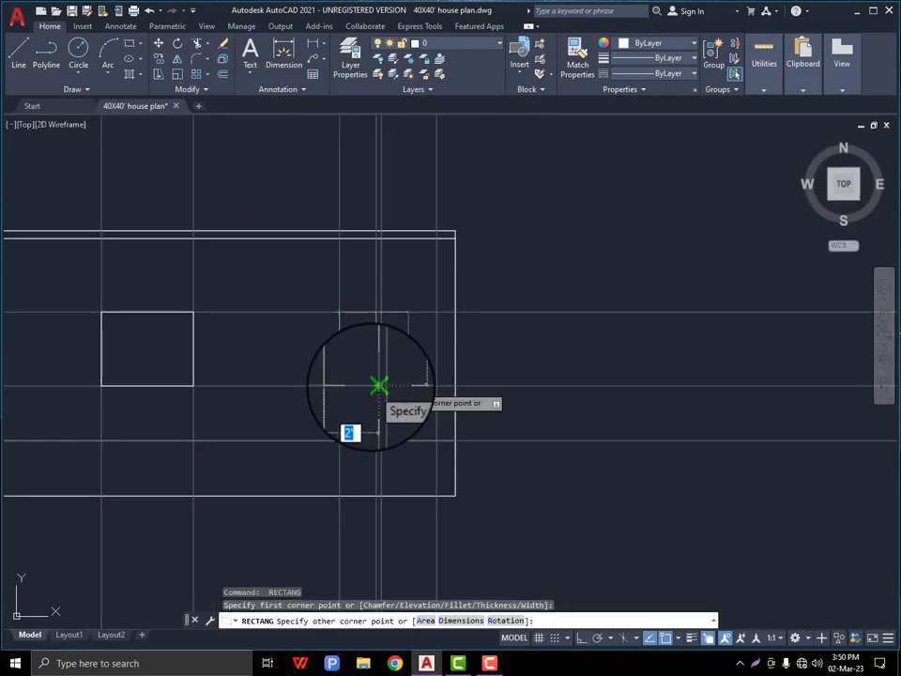
left_click(376, 384)
key("space")
left_click(382, 312)
left_click(439, 384)
Erase all the vertical and horizontal construction lines running through the plan and elevation
scroll(438, 388, "down", 4)
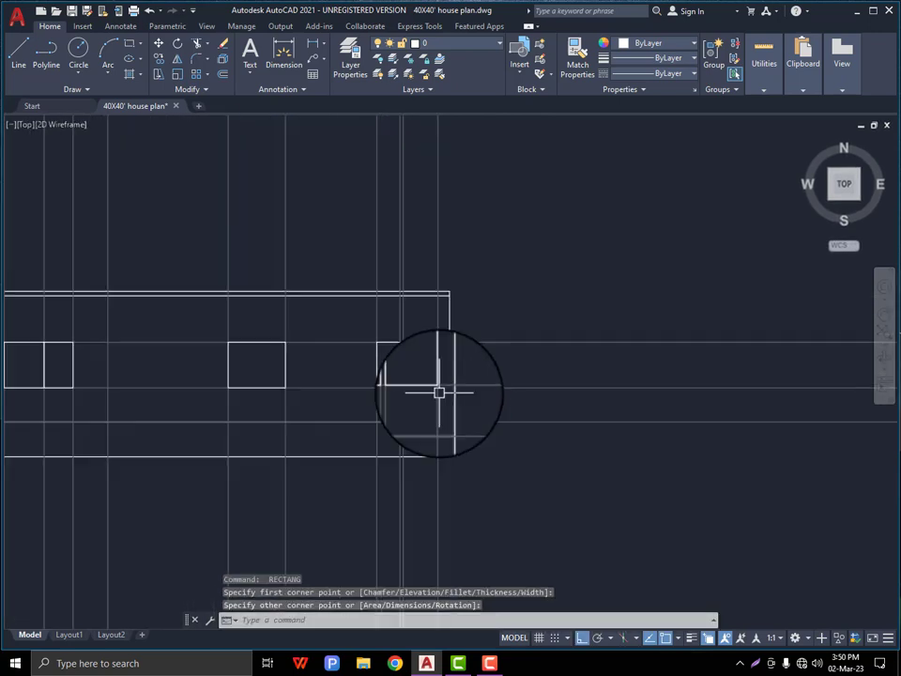
scroll(439, 393, "down", 2)
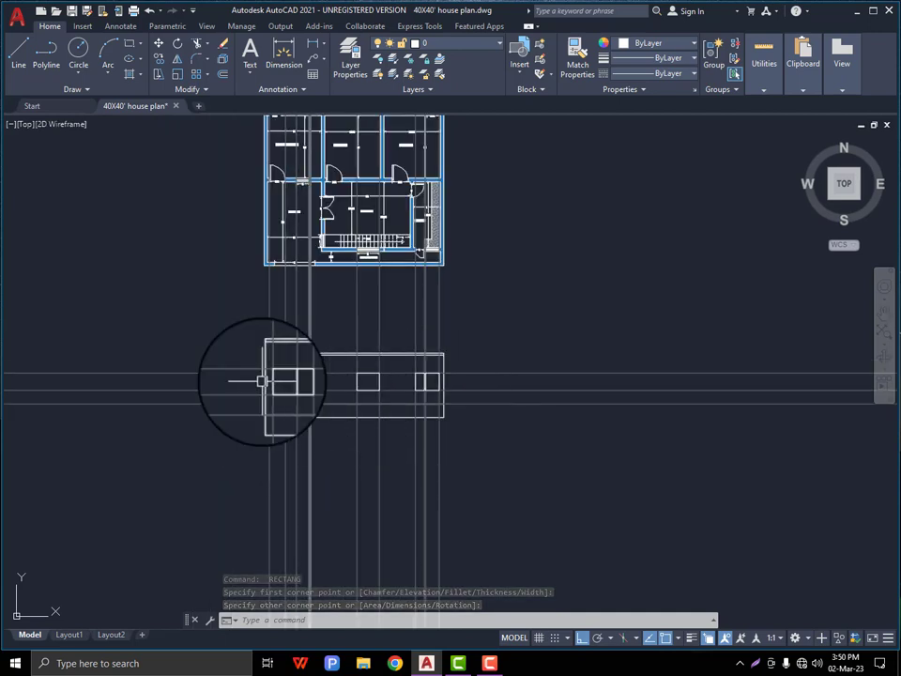
middle_click_drag(357, 371, 378, 343)
left_click(460, 274)
left_click(227, 278)
key("Delete")
left_click(563, 286)
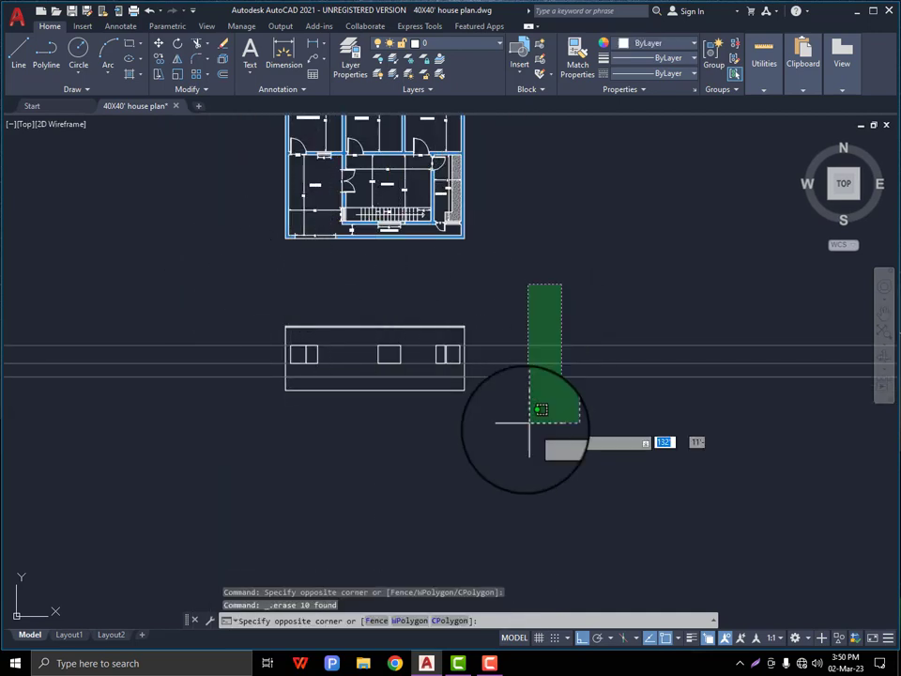
left_click(535, 418)
key("Delete")
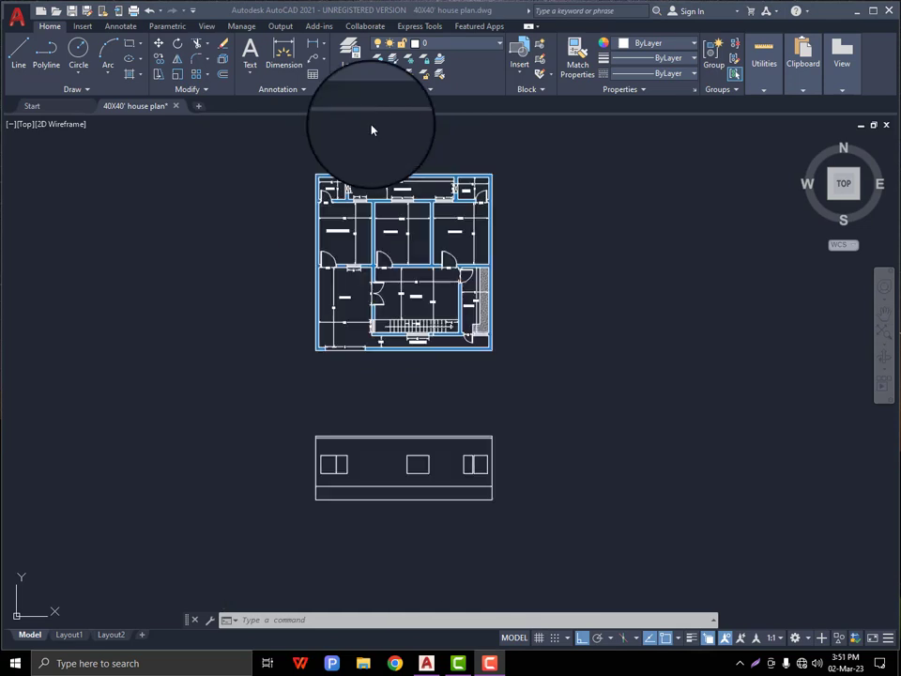
Erase the narrower rectangle adjoining the first opening in the elevation
scroll(347, 478, "up", 5)
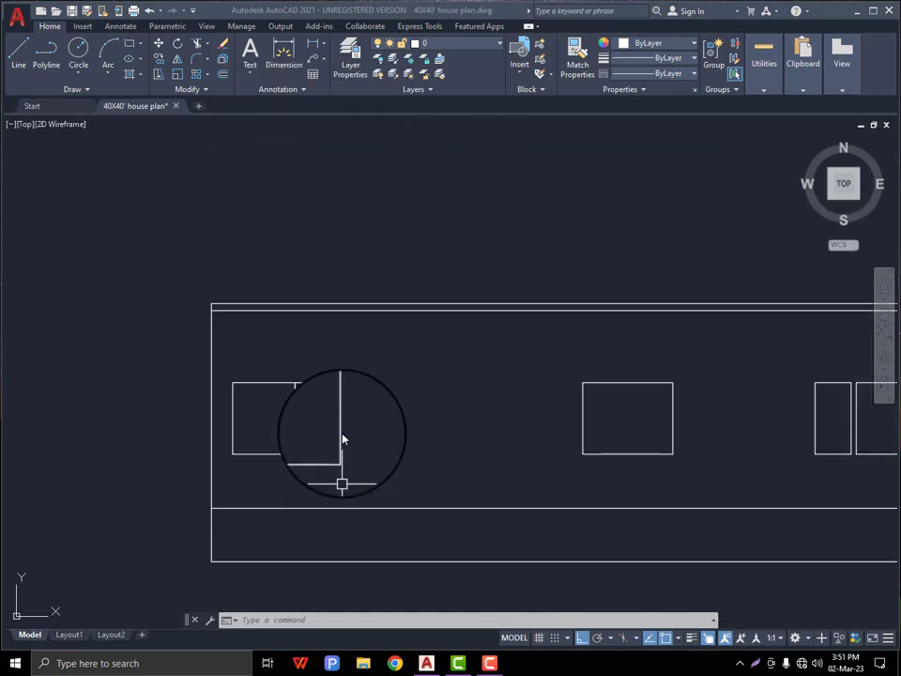
left_click(368, 396)
left_click(322, 445)
key("Delete")
scroll(376, 423, "down", 2)
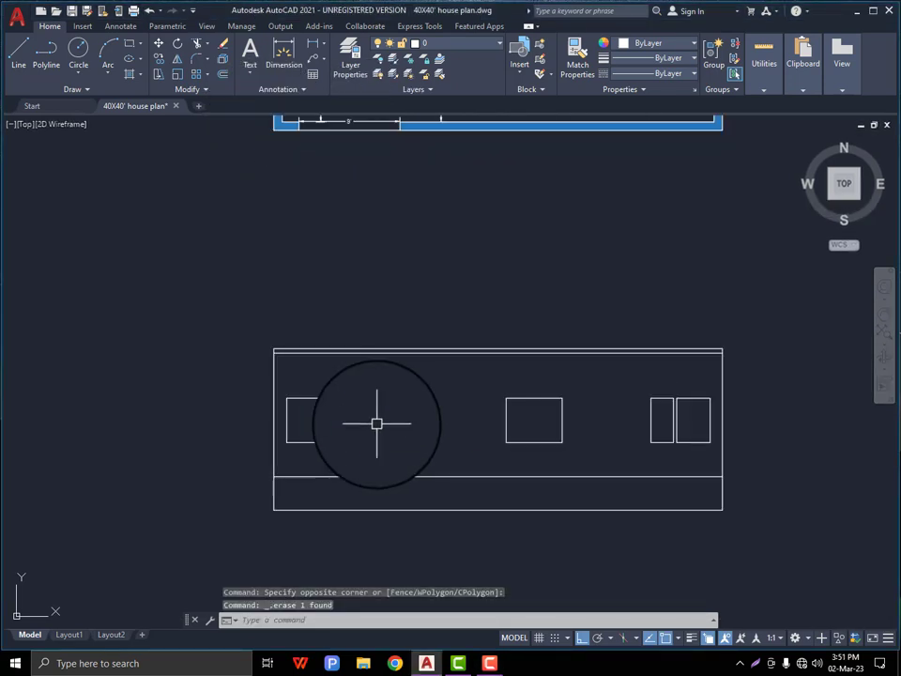
Draw two vertical construction lines through the ends of the 3' window between the drawing room and the parking
type("xl")
key("Return")
type("v")
key("Return")
scroll(361, 425, "down", 2)
scroll(361, 192, "up", 5)
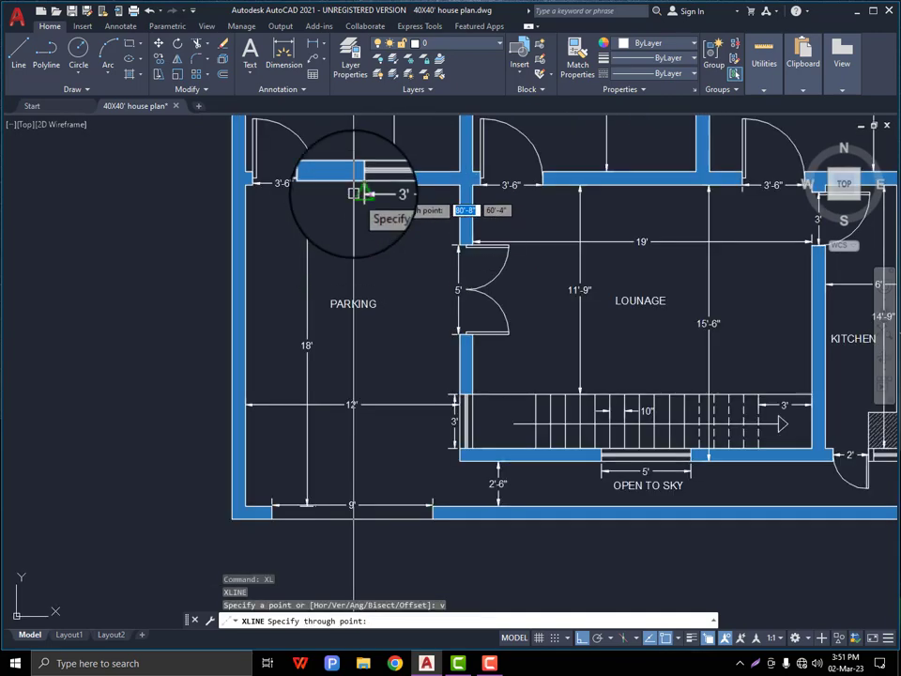
left_click(368, 171)
left_click(519, 165)
key("Escape")
Draw a horizontal line between the two construction lines in the elevation, level with the bottom of the leftmost opening
scroll(375, 273, "down", 6)
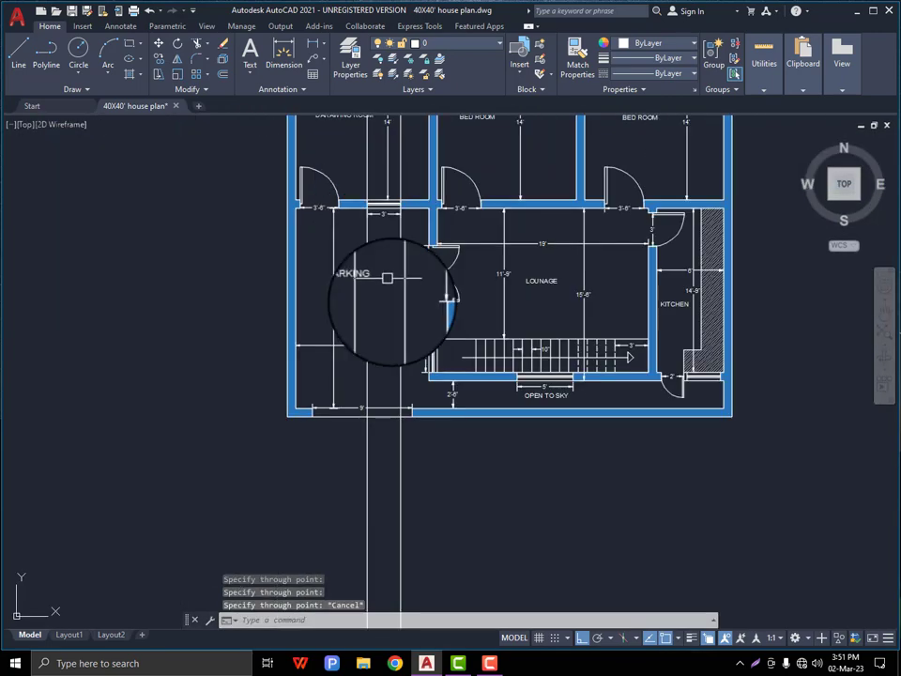
scroll(382, 538, "up", 4)
scroll(382, 482, "down", 2)
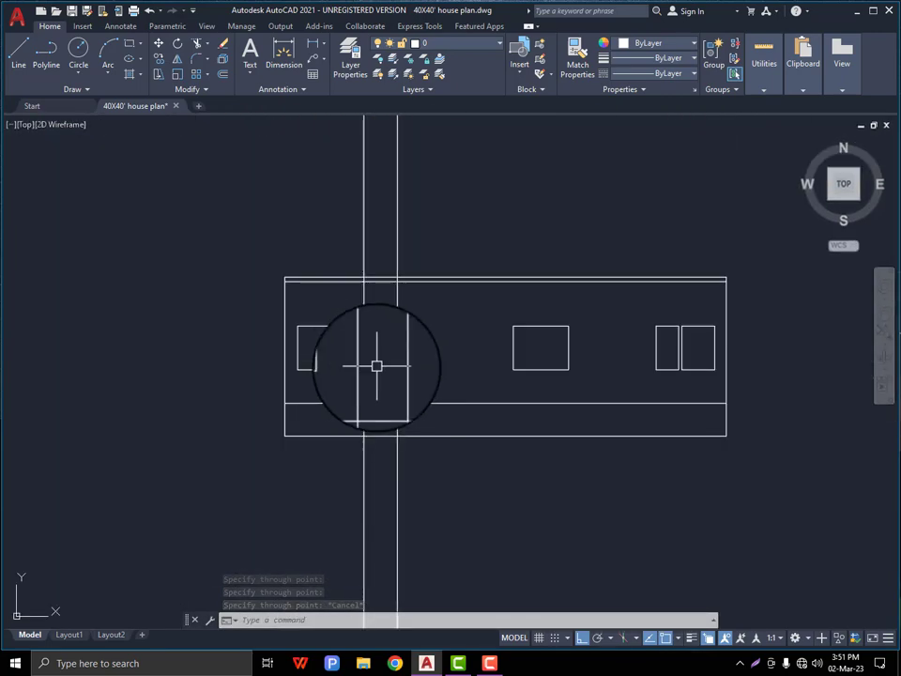
left_click(17, 51)
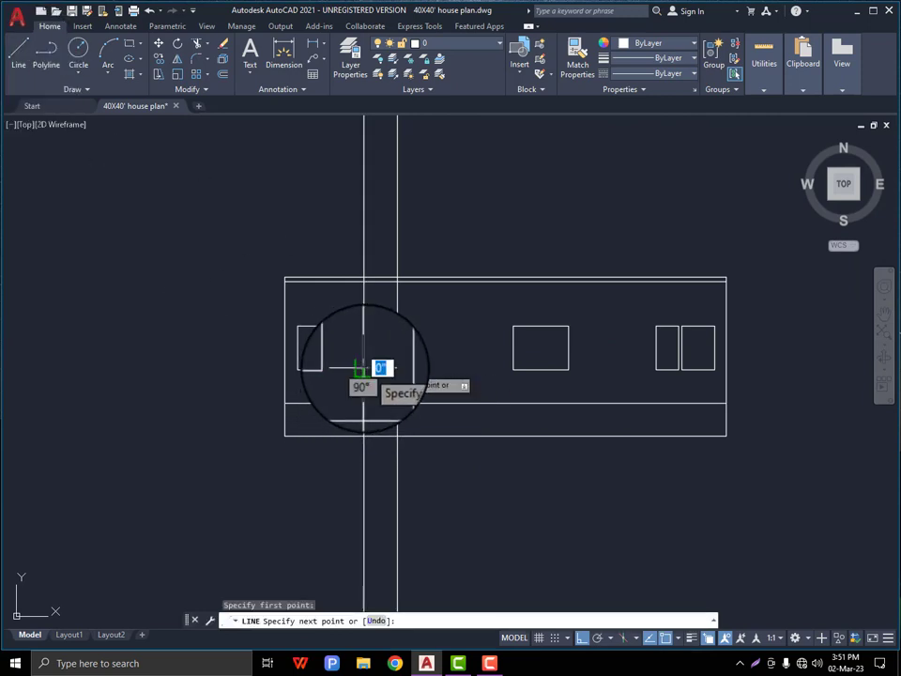
key("Escape")
key("Return")
scroll(361, 377, "up", 4)
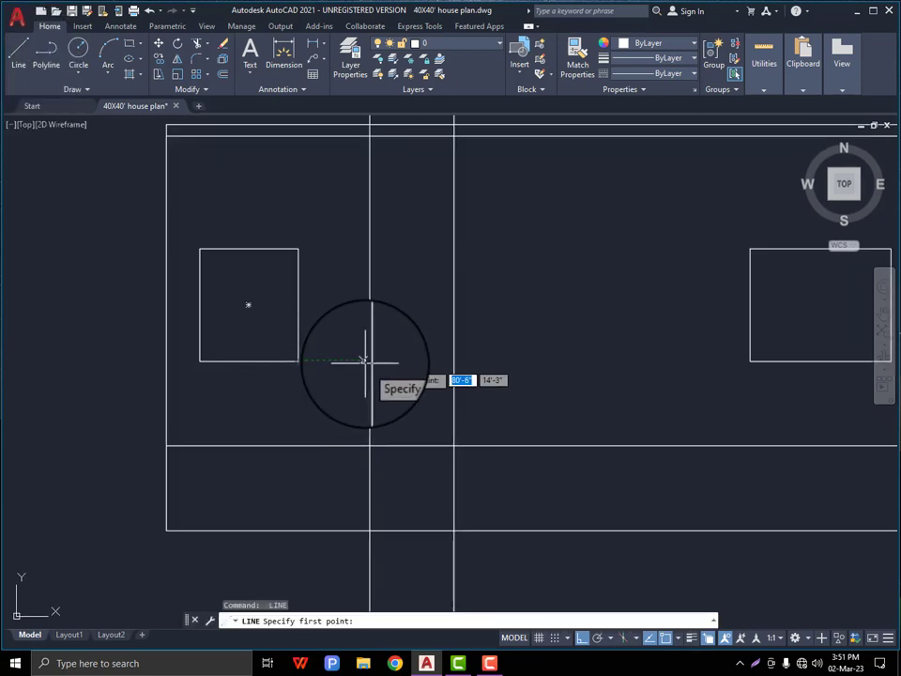
left_click(451, 362)
right_click(452, 362)
left_click(493, 372)
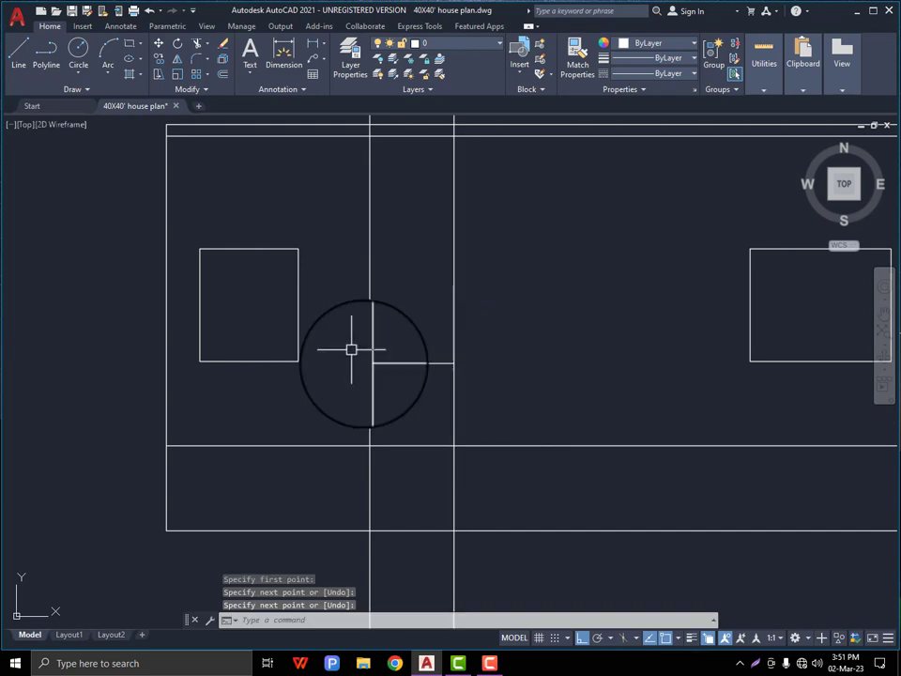
Draw a second line level with the leftmost opening's top and a rectangle between the two horizontal lines
key("Return")
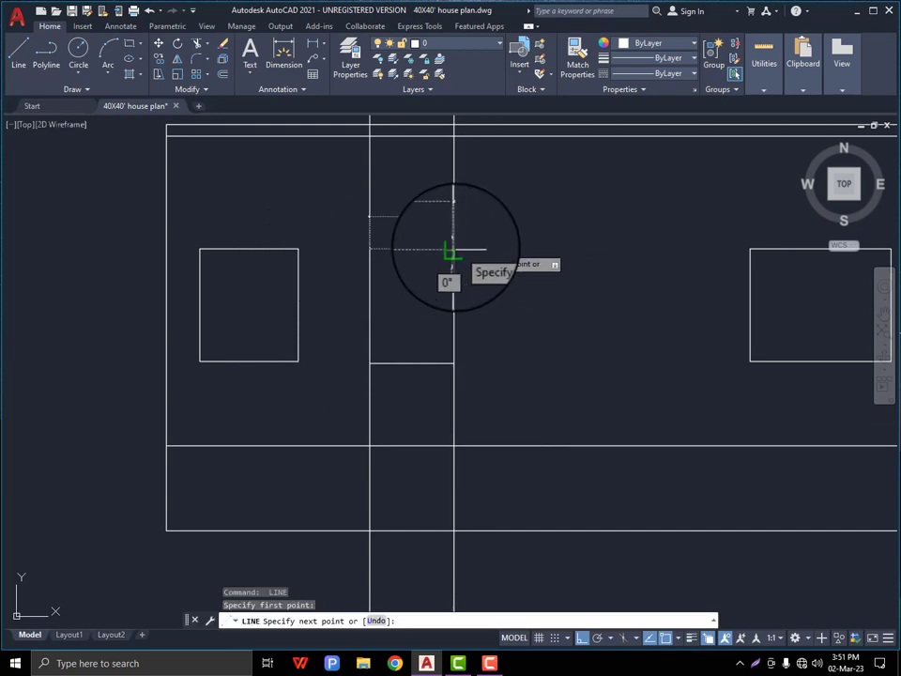
right_click(451, 249)
left_click(495, 256)
left_click(130, 45)
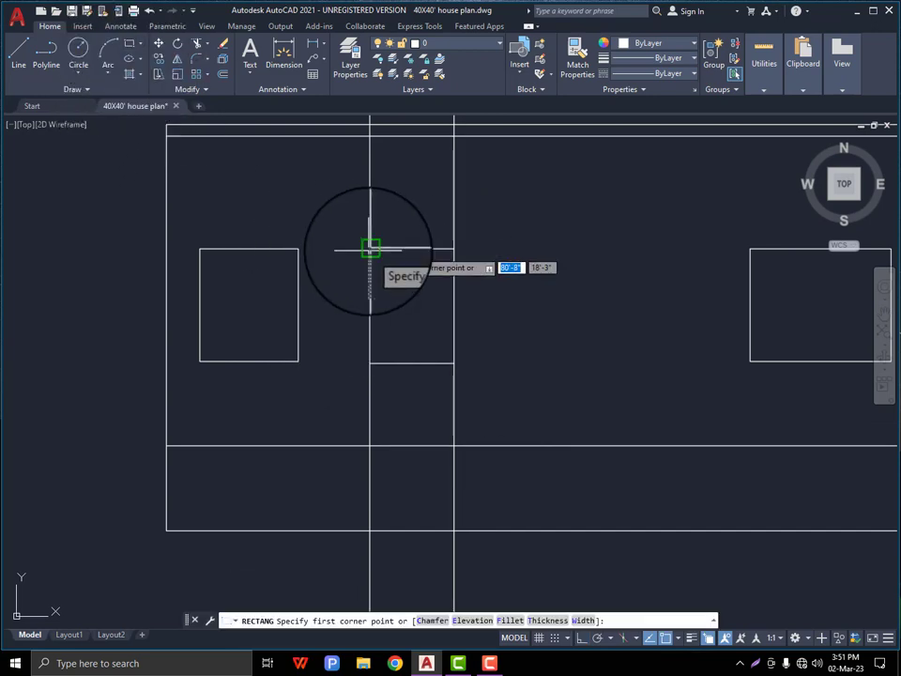
left_click(371, 248)
key("Escape")
Erase the two vertical construction lines running through the 3' window
scroll(422, 362, "down", 4)
left_click(319, 215)
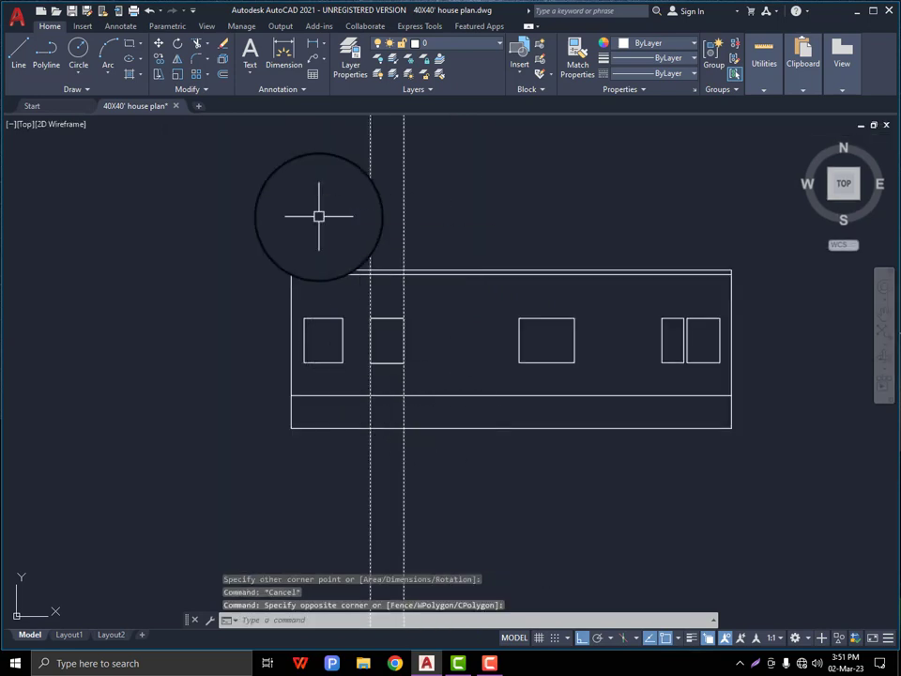
key("Delete")
Stretch the elevation's leftmost opening narrower by moving both sides inward, and raise its bottom edge
scroll(365, 332, "up", 4)
scroll(390, 321, "down", 6)
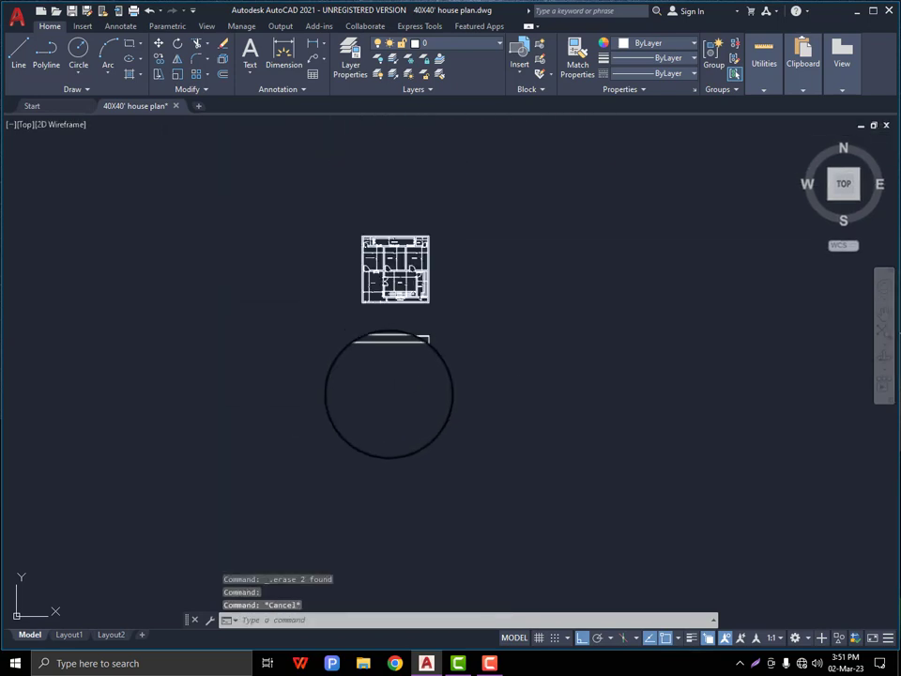
scroll(380, 427, "up", 4)
scroll(368, 426, "down", 2)
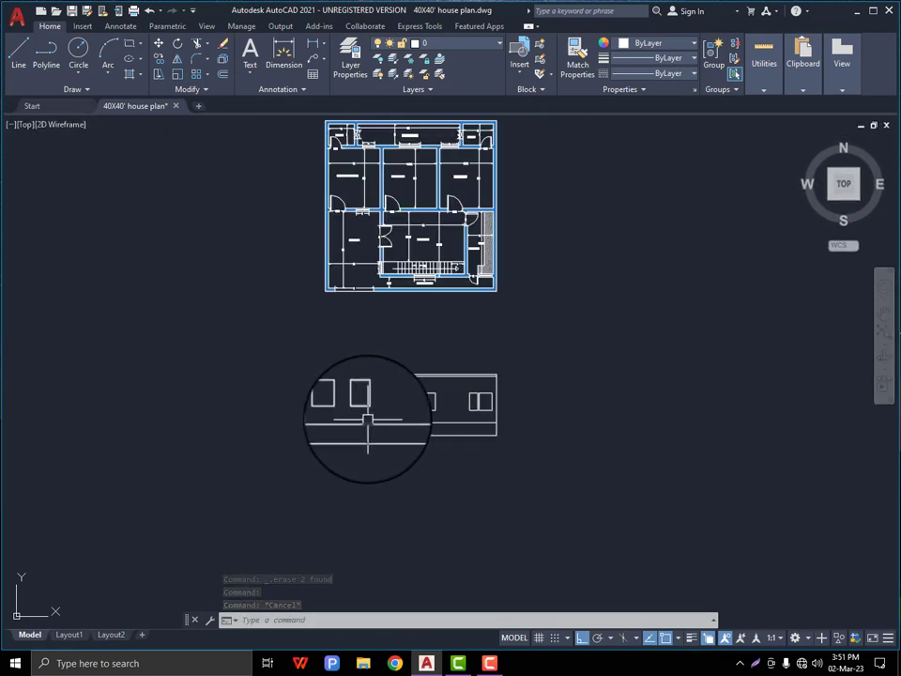
scroll(342, 411, "up", 5)
scroll(333, 410, "up", 2)
left_click(423, 338)
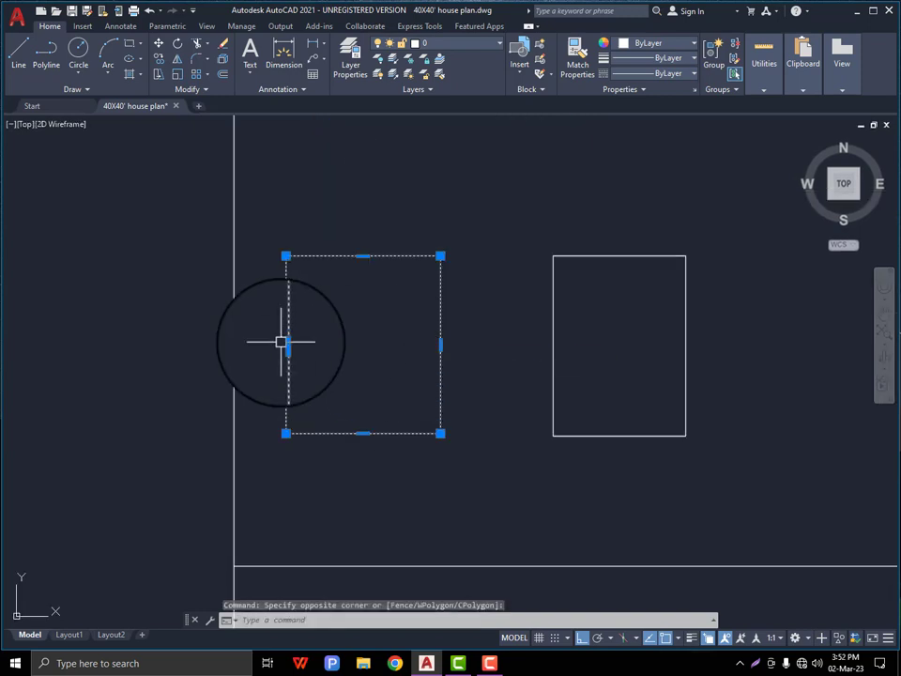
left_click(287, 344)
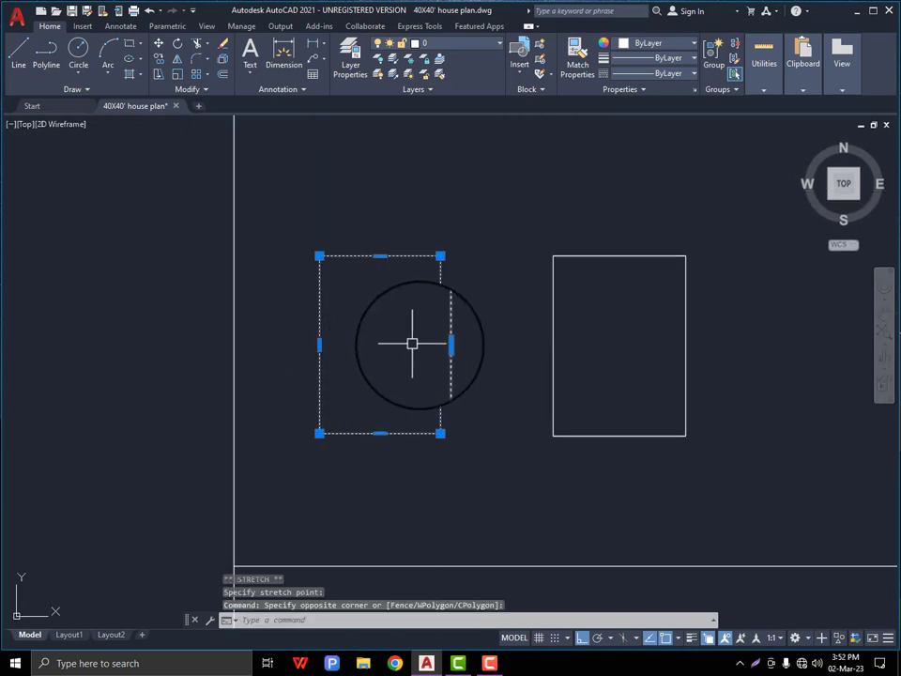
left_click(451, 346)
left_click(360, 411)
scroll(332, 401, "down", 2)
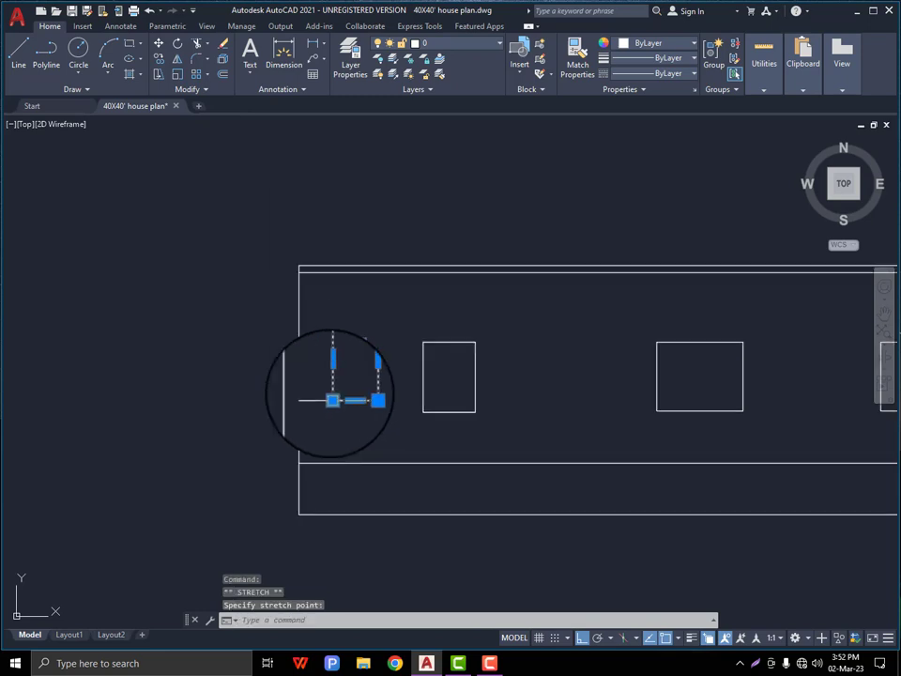
middle_click_drag(494, 386, 460, 366)
key("Escape")
Raise the bottom edge of the second opening in the elevation and erase the leftover line below it
scroll(412, 377, "down", 6)
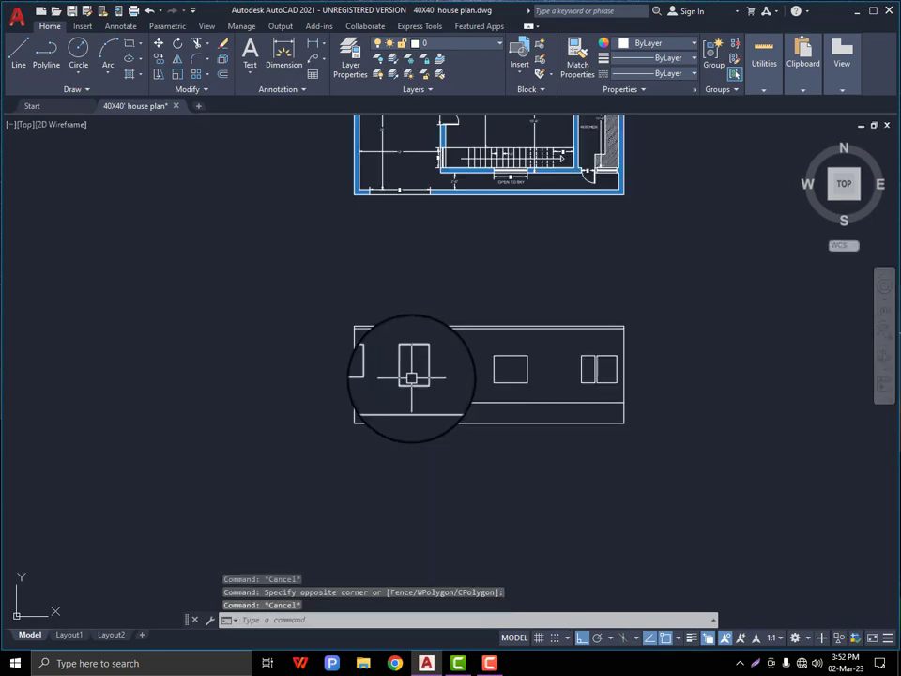
scroll(412, 375, "up", 6)
key("Escape")
left_click(458, 357)
left_click(409, 368)
left_click(436, 366)
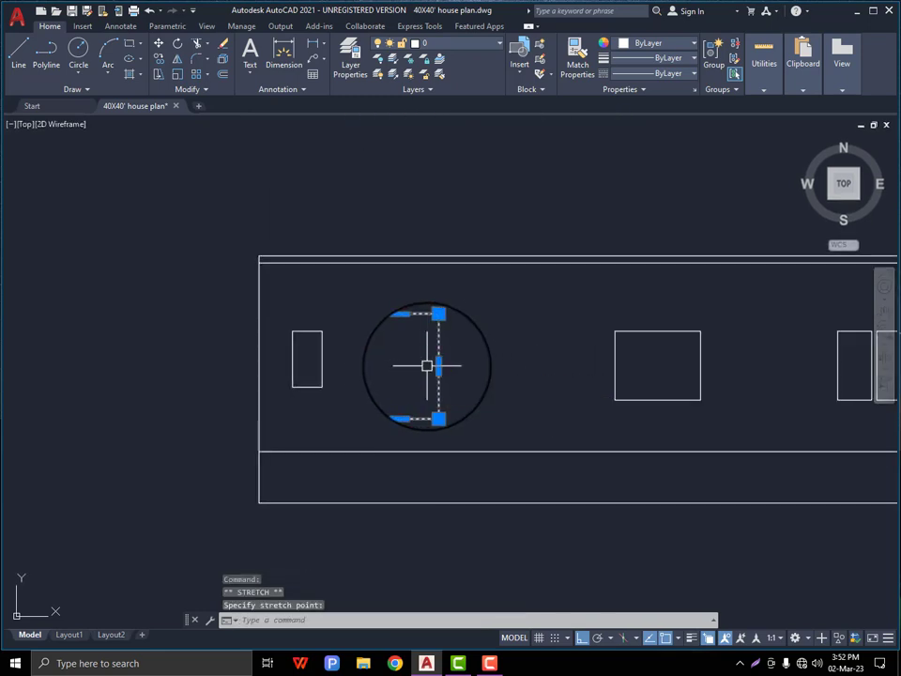
scroll(385, 400, "down", 5)
scroll(370, 423, "up", 7)
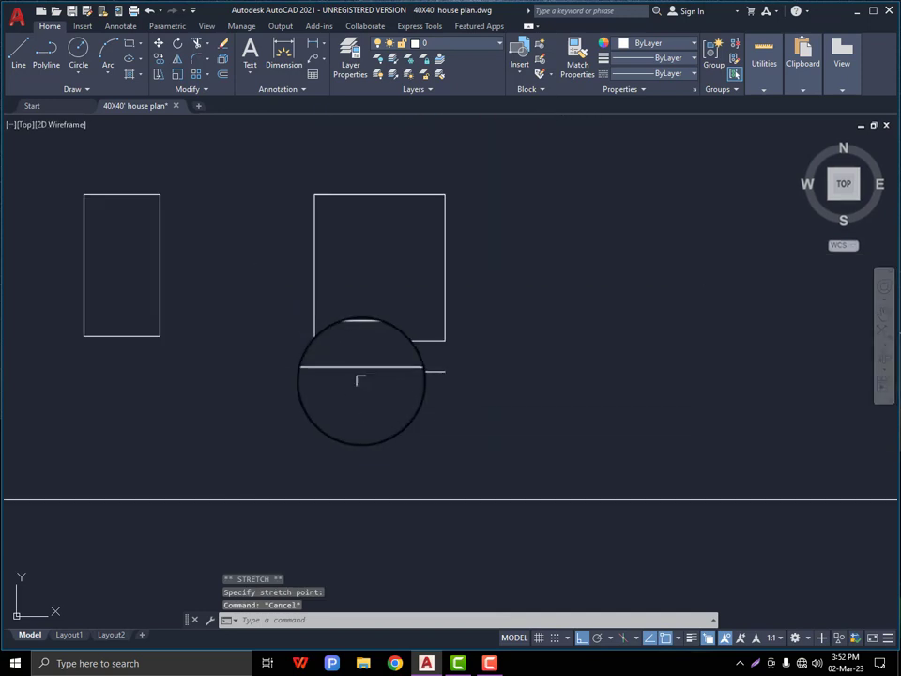
scroll(362, 391, "down", 5)
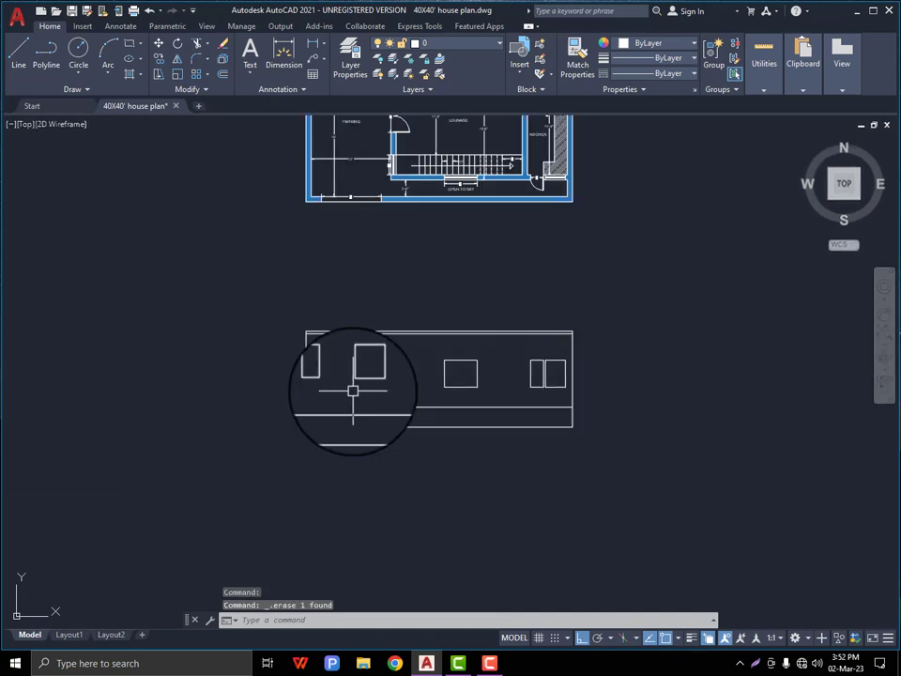
scroll(496, 383, "up", 4)
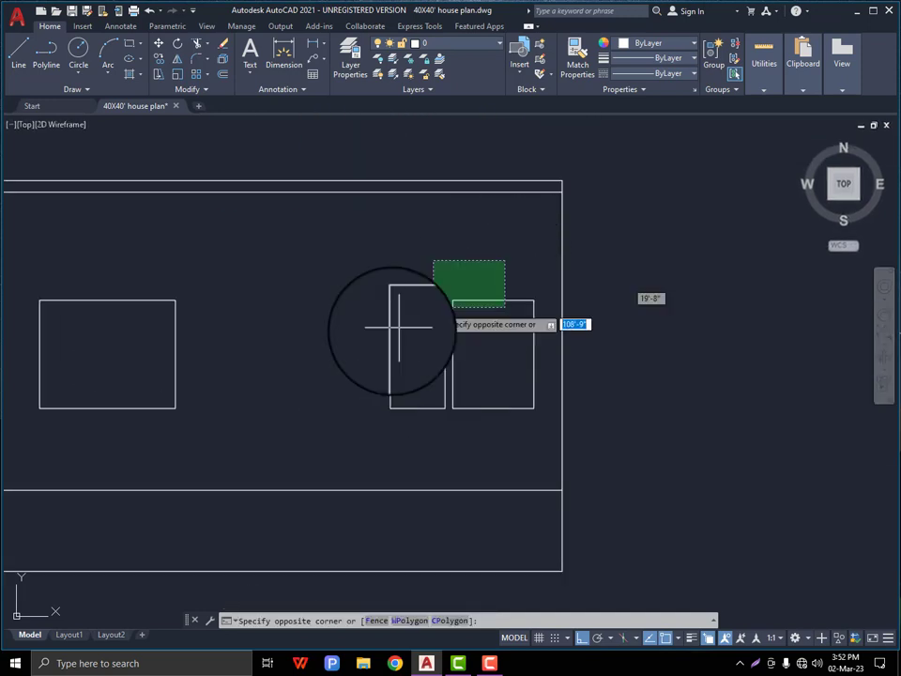
left_click(387, 332)
left_click(432, 363)
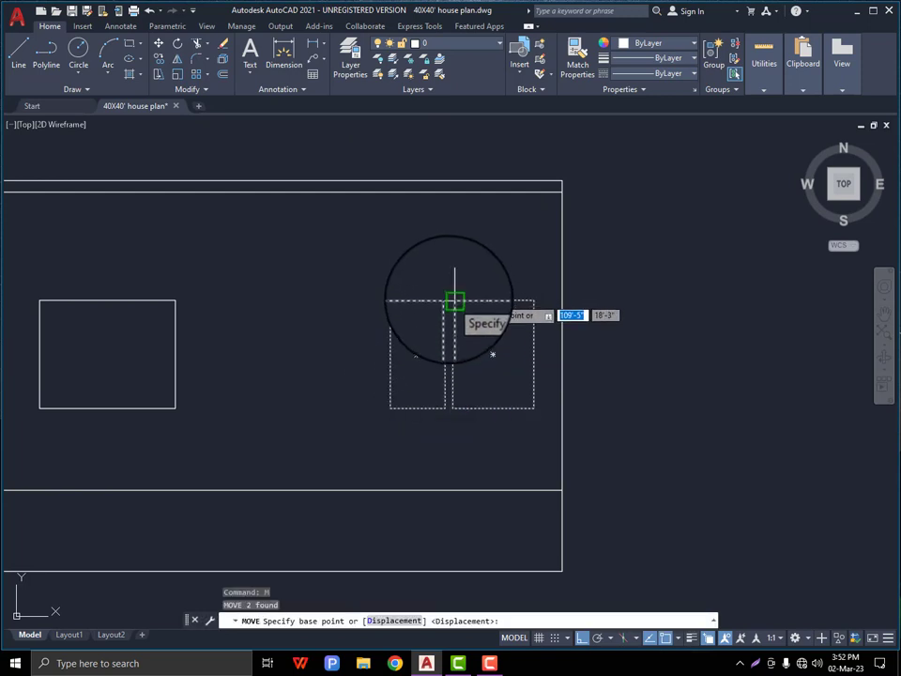
left_click(452, 300)
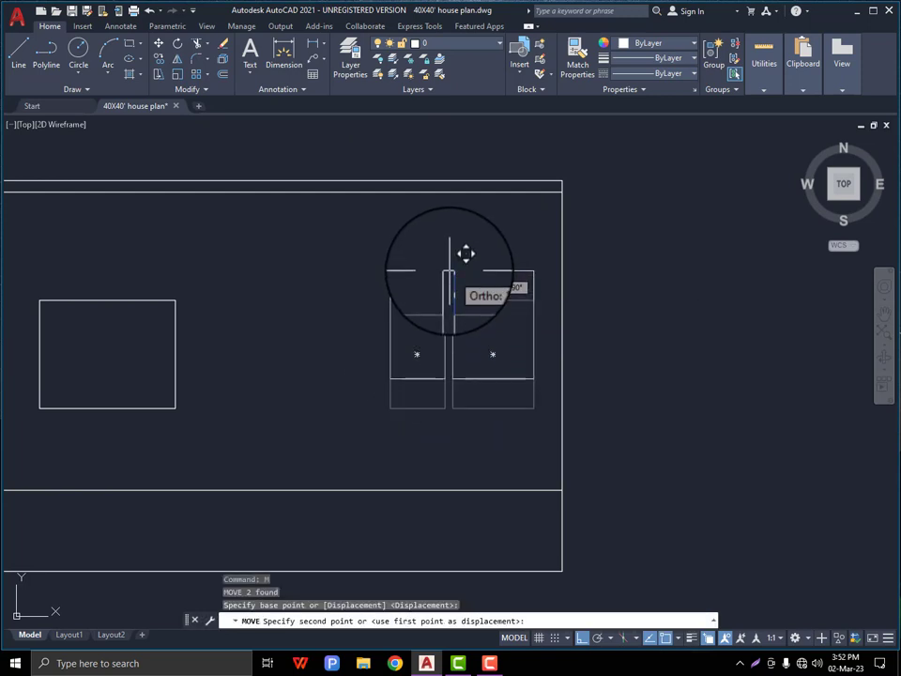
key("Escape")
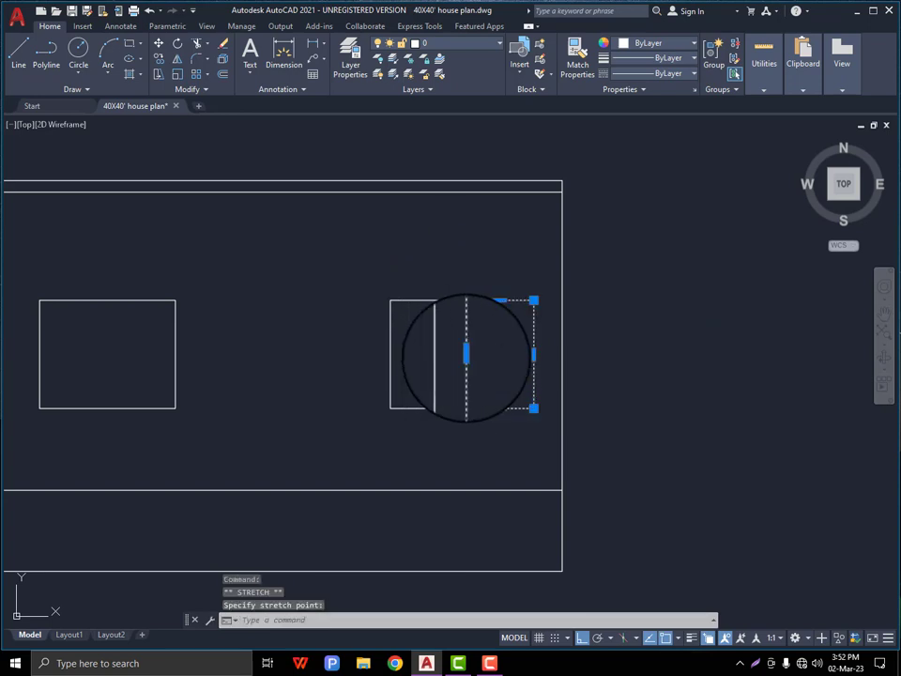
Stretch the kitchen window opening narrower from both sides and widen the adjoining door opening away from it
key("Escape")
scroll(447, 408, "down", 3)
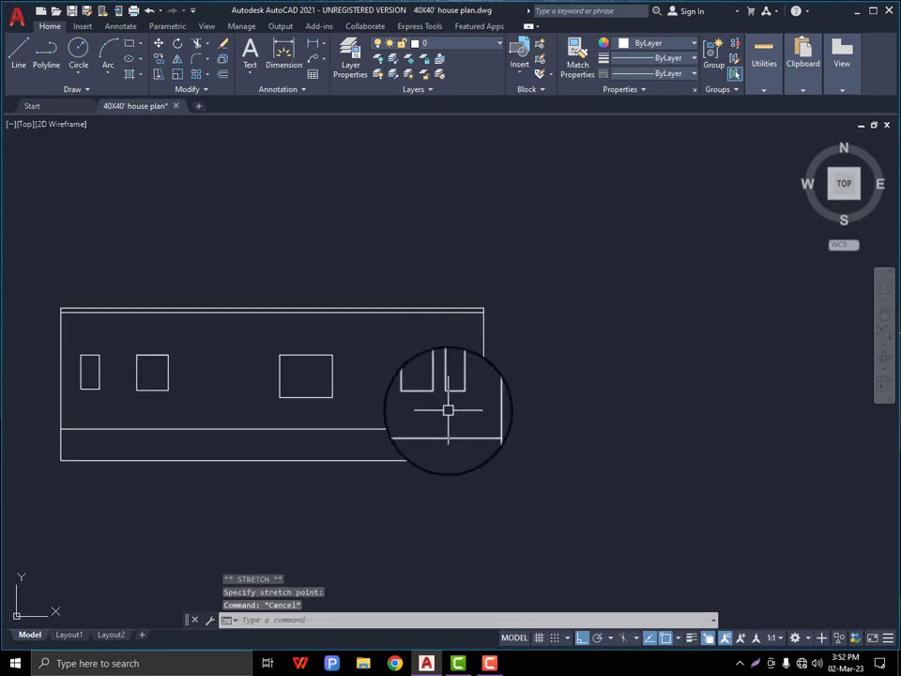
scroll(428, 424, "up", 3)
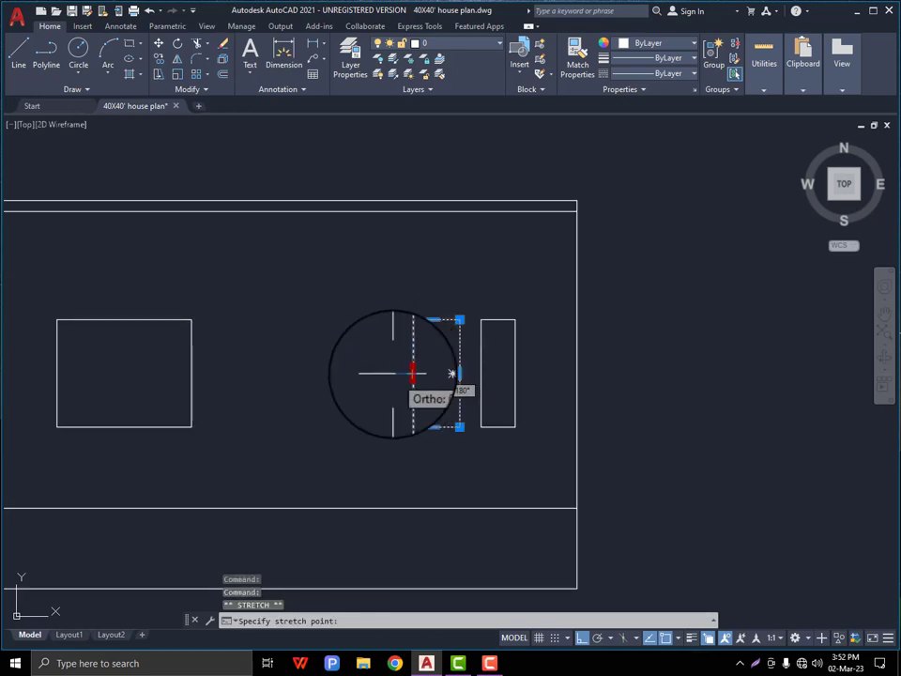
key("Escape")
Offset the horizontal line above the elevation's base upward by 2'6"
scroll(466, 371, "down", 5)
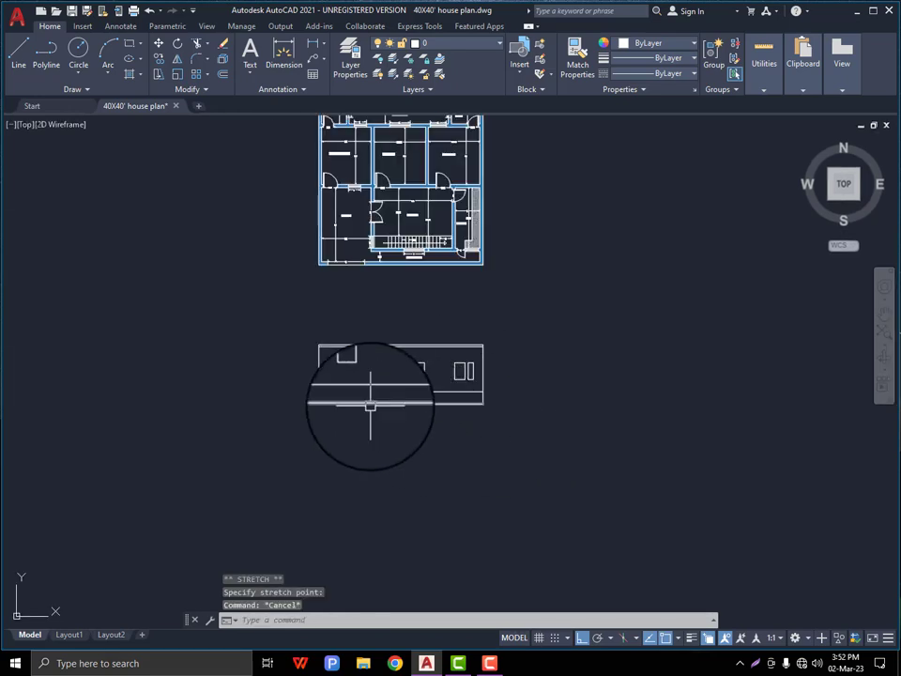
scroll(371, 405, "up", 4)
scroll(371, 375, "down", 2)
scroll(442, 336, "up", 2)
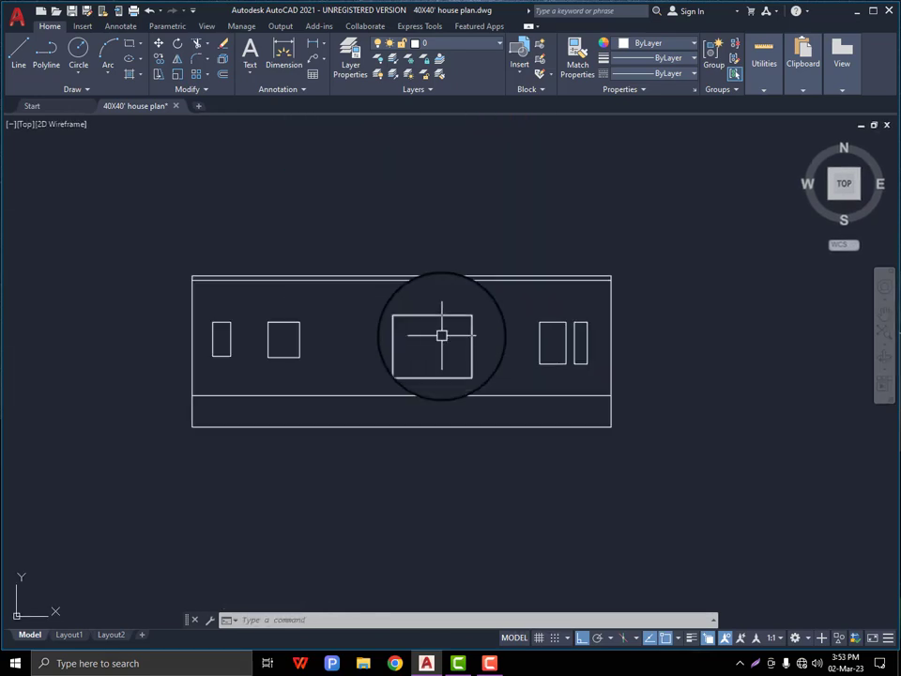
key("Return")
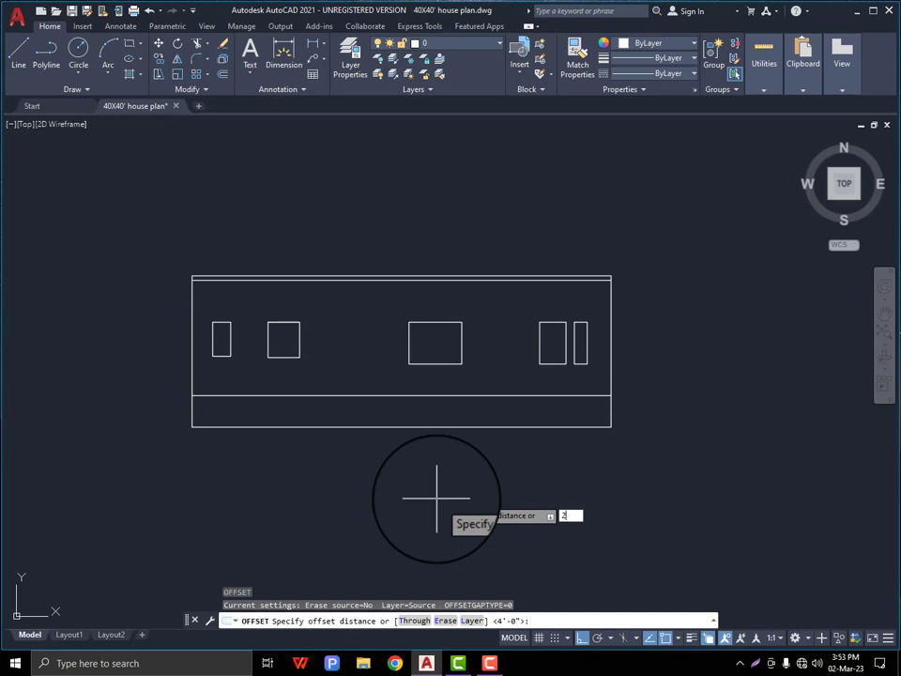
key("Return")
scroll(400, 406, "up", 2)
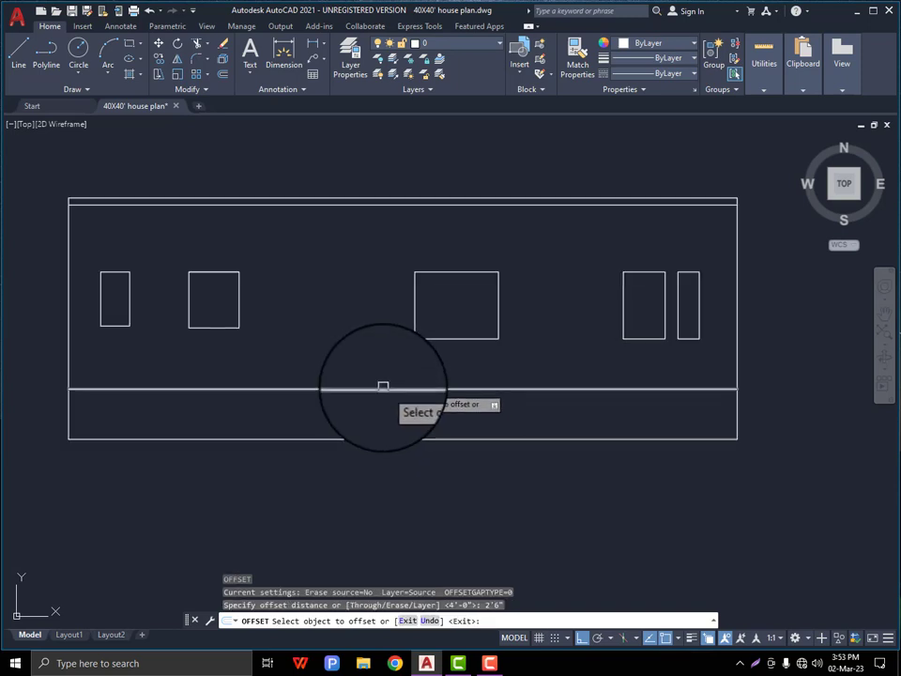
left_click(383, 386)
left_click(382, 366)
key("Escape")
Draw two vertical construction lines through the ends of the 9' gate opening in the parking's outer wall
scroll(417, 412, "down", 4)
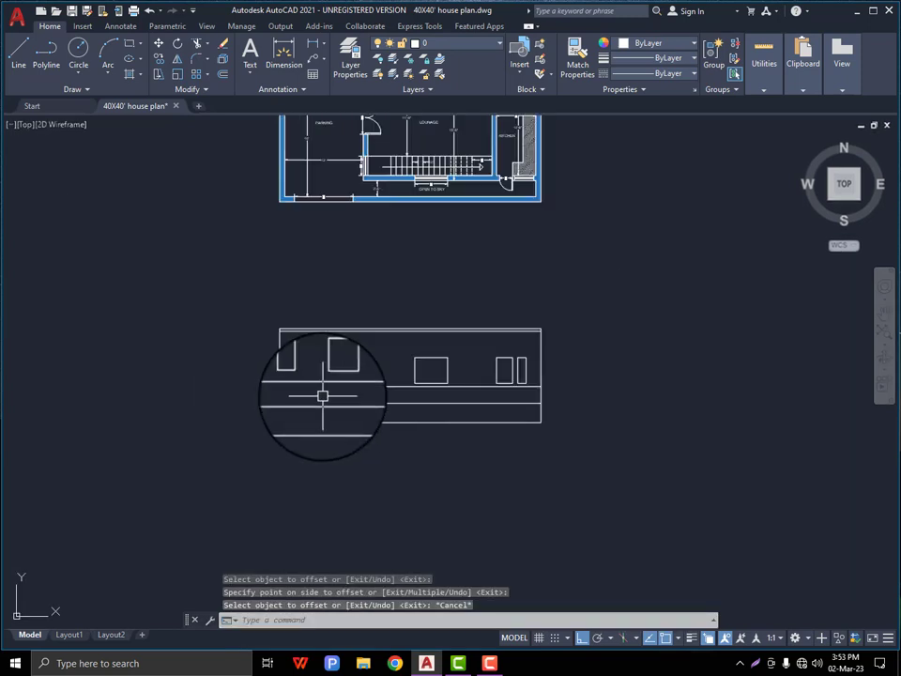
scroll(356, 408, "down", 2)
type("xl")
key("Return")
type("v")
key("Return")
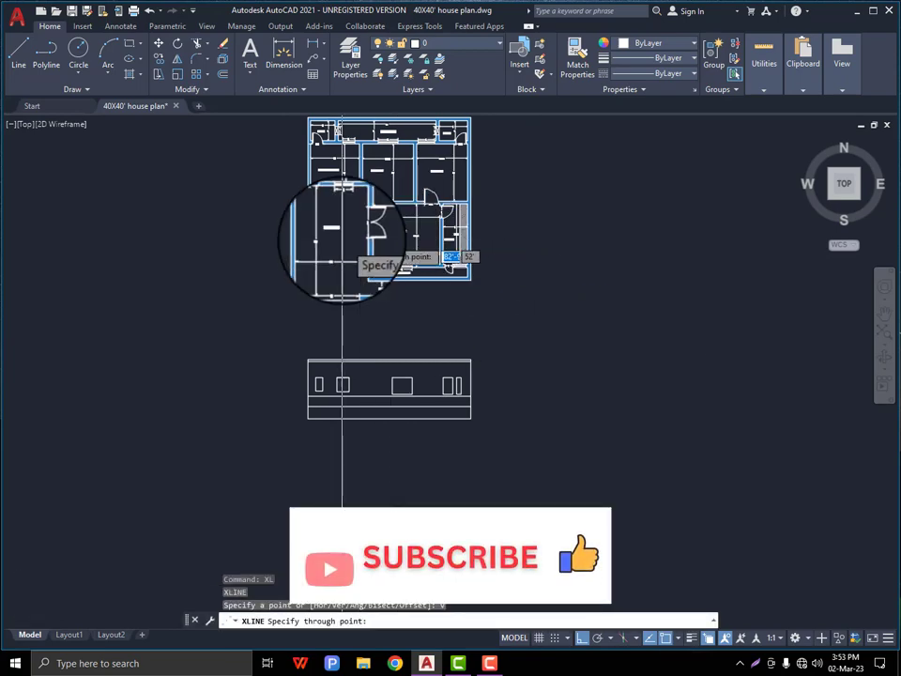
scroll(343, 251, "up", 8)
left_click(169, 445)
left_click(408, 445)
key("Escape")
Draw a rectangle for the 9' gate between the two vertical lines and the two horizontal lines above the base
scroll(401, 290, "down", 10)
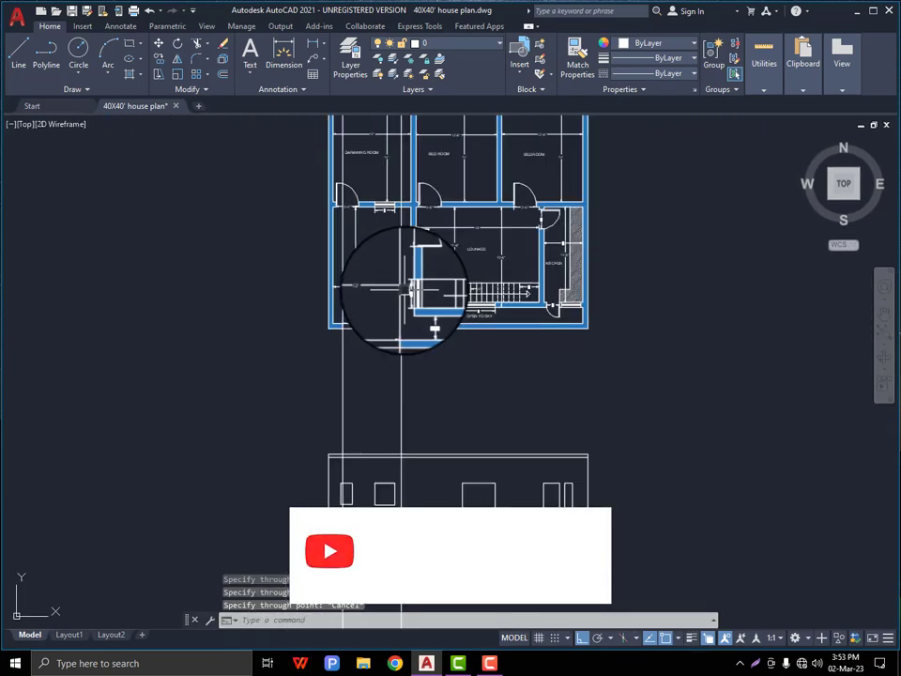
scroll(410, 387, "up", 4)
scroll(385, 299, "up", 2)
scroll(381, 310, "up", 2)
left_click(129, 43)
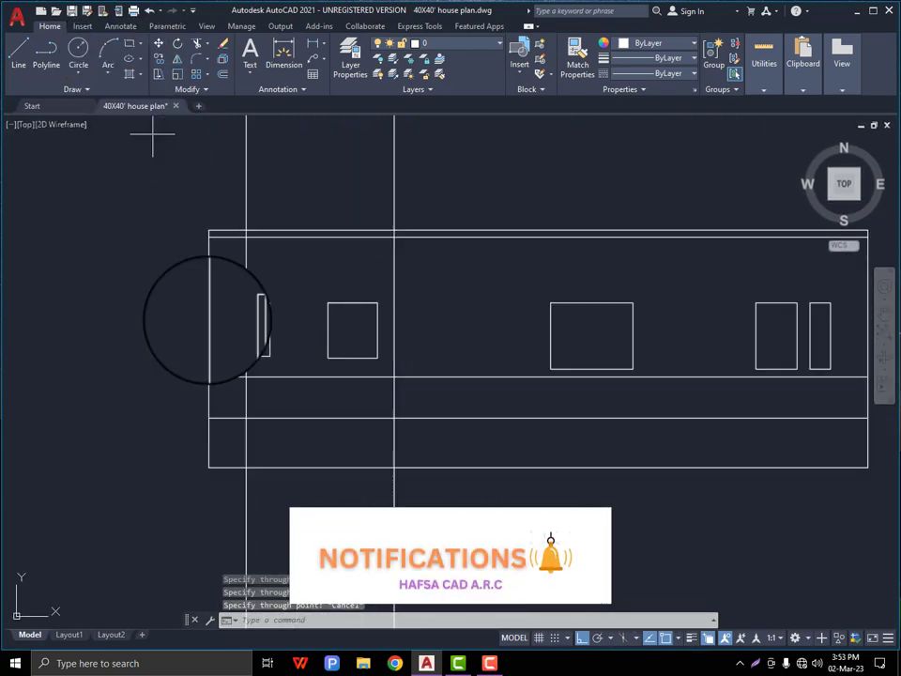
left_click(246, 377)
key("Escape")
Erase the two vertical construction lines running through the 9' gate opening
scroll(403, 357, "down", 5)
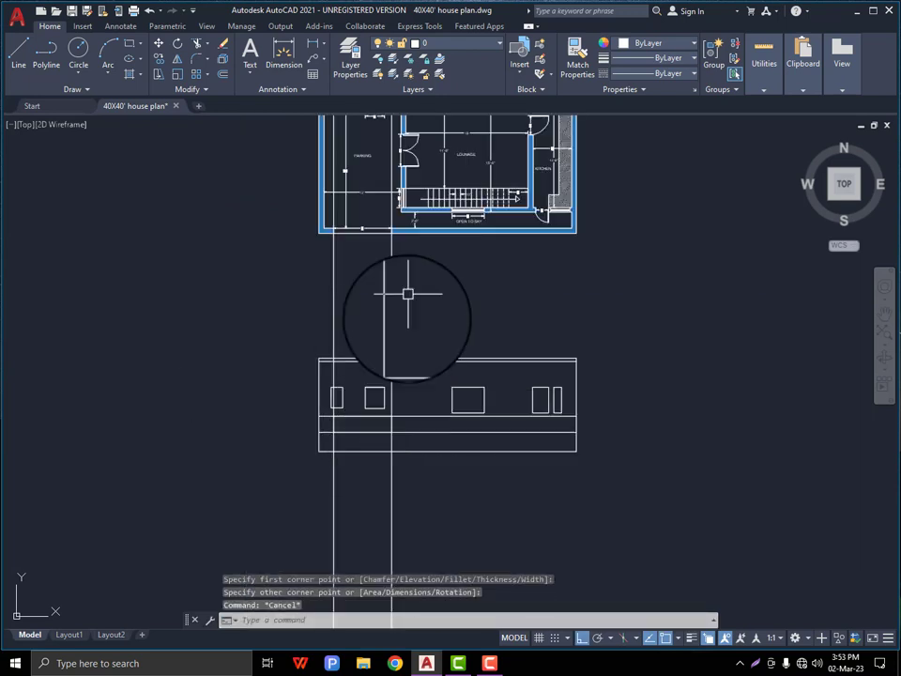
left_click(412, 300)
left_click(234, 325)
key("Delete")
Trim the two horizontal lines between the elevation's left edge and the gate rectangle
scroll(353, 431, "up", 4)
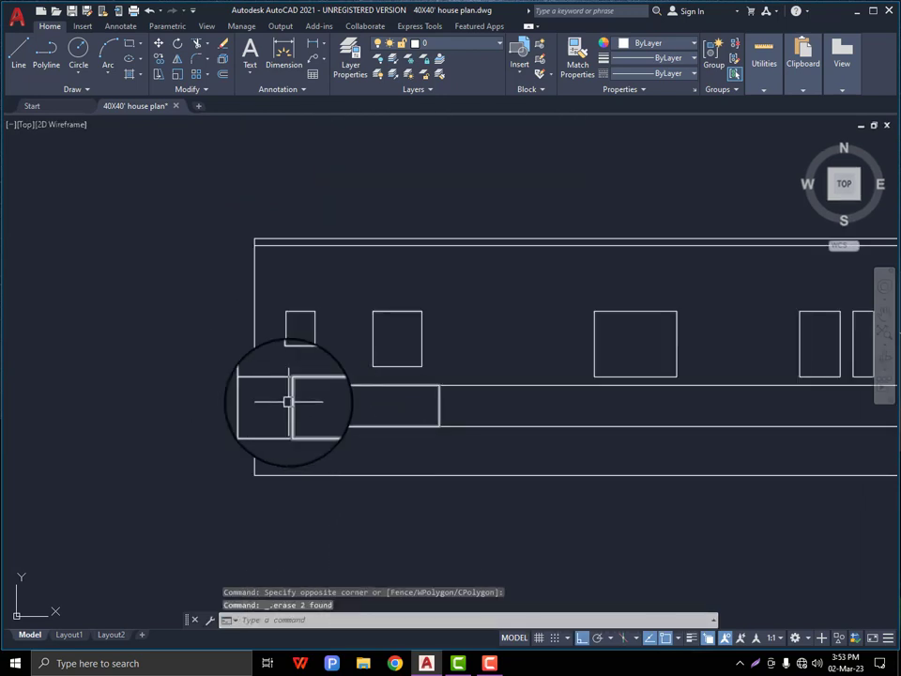
type("tr")
key("Return")
scroll(281, 399, "up", 2)
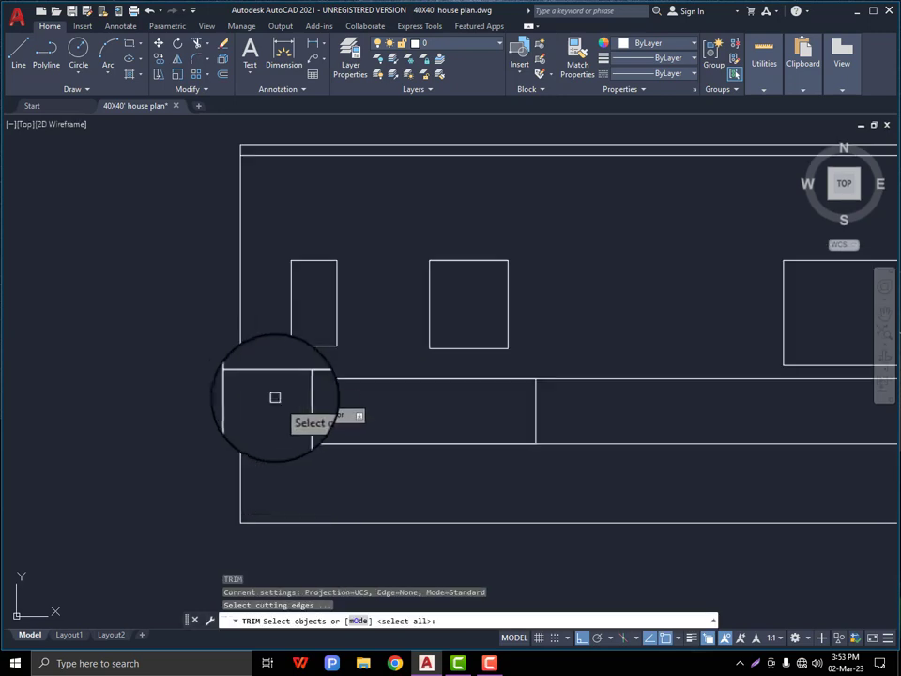
left_click(266, 377)
key("Escape")
key("Return")
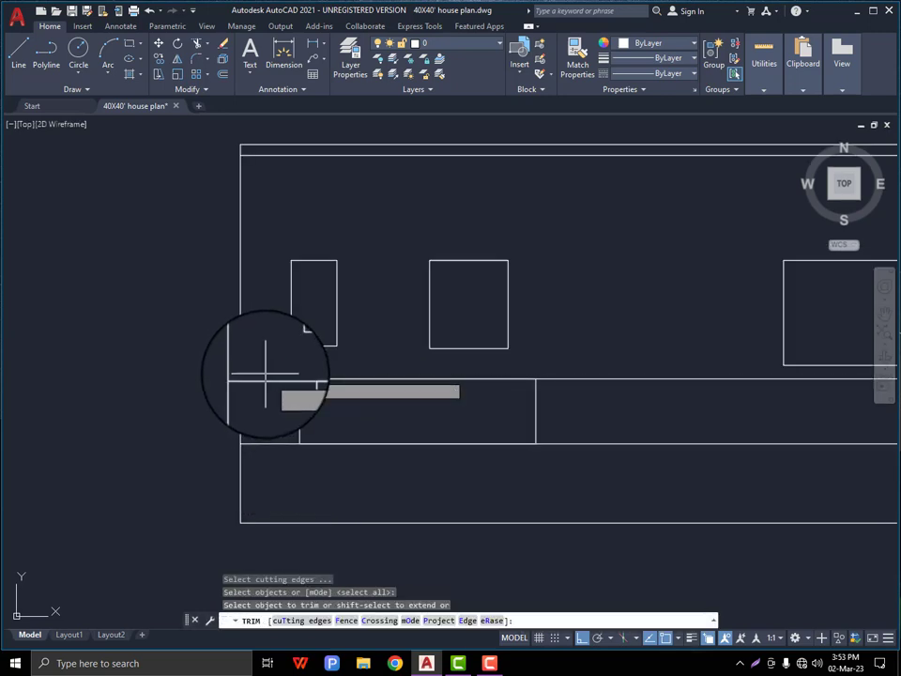
scroll(266, 434, "down", 4)
scroll(388, 472, "up", 2)
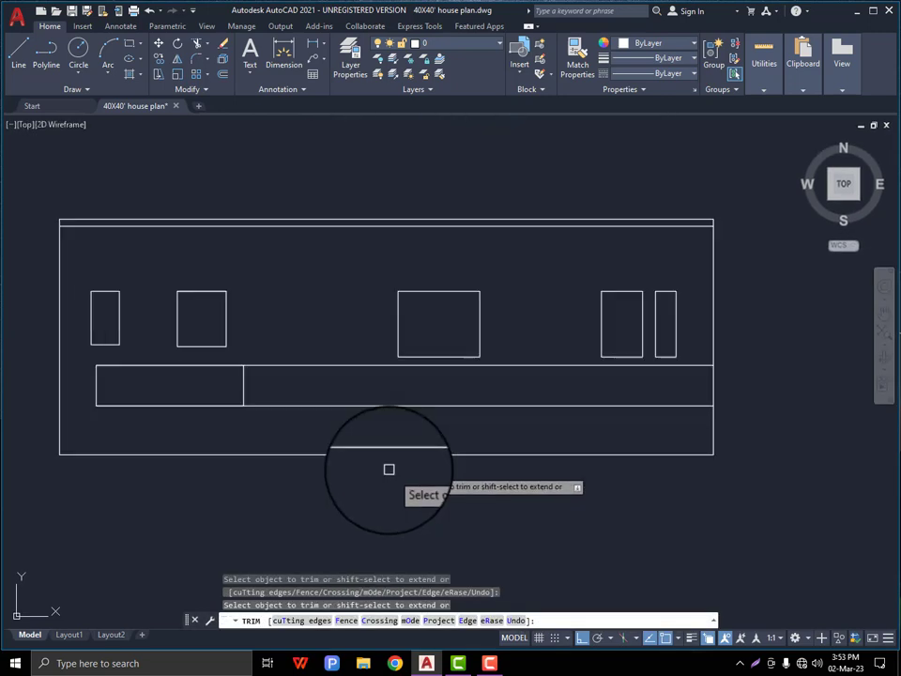
key("Escape")
scroll(423, 438, "down", 4)
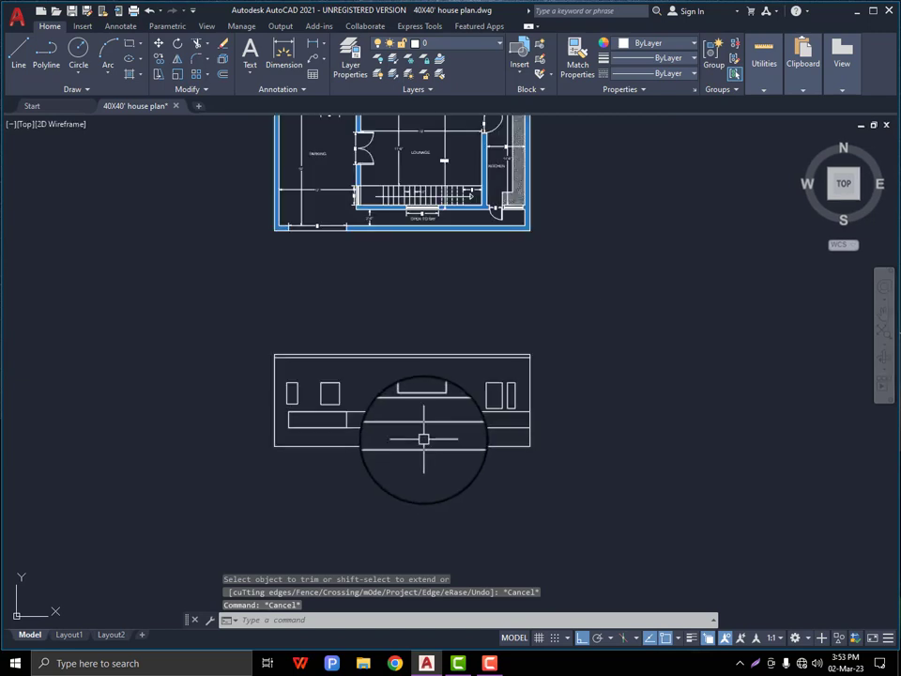
Offset the middle window's rectangle 2" inward to form its frame
scroll(426, 411, "up", 5)
type("o")
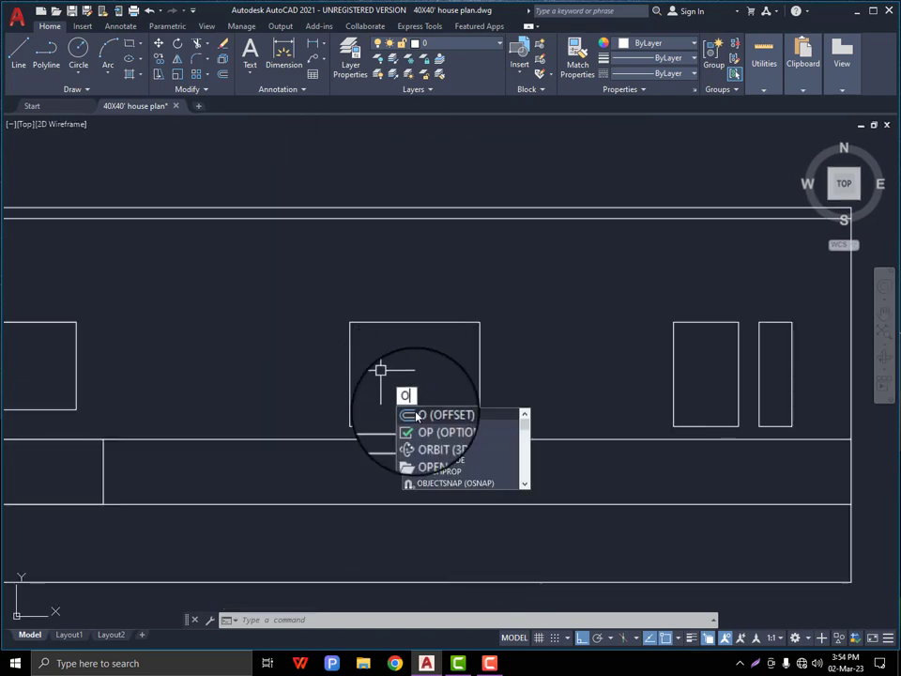
key("Return")
key("Return")
left_click(400, 325)
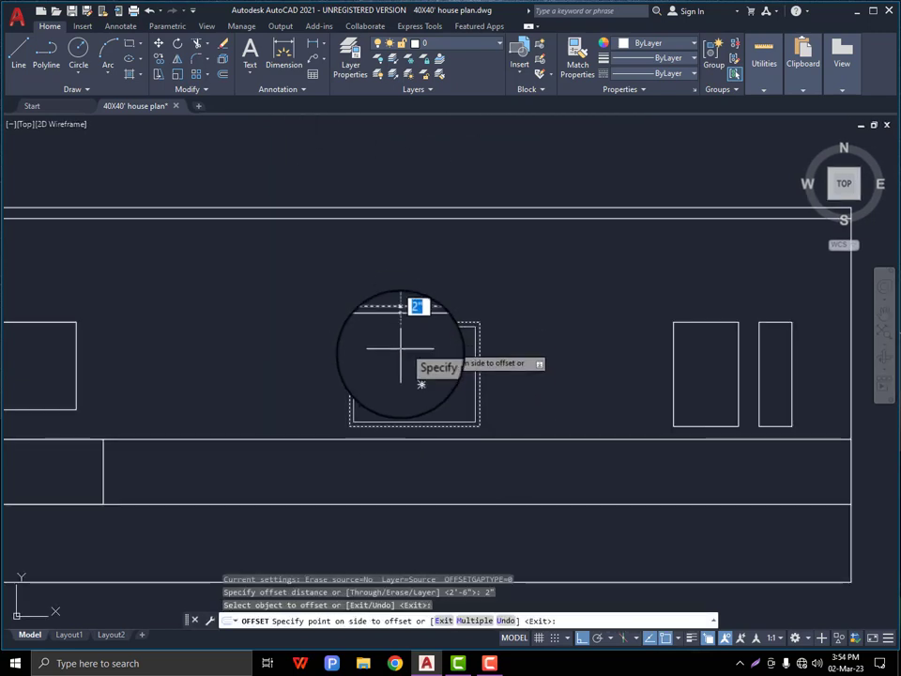
left_click(397, 379)
key("Escape")
Draw a vertical line between the horizontal-edge midpoints of the middle window's inner frame
left_click(16, 68)
scroll(400, 438, "up", 2)
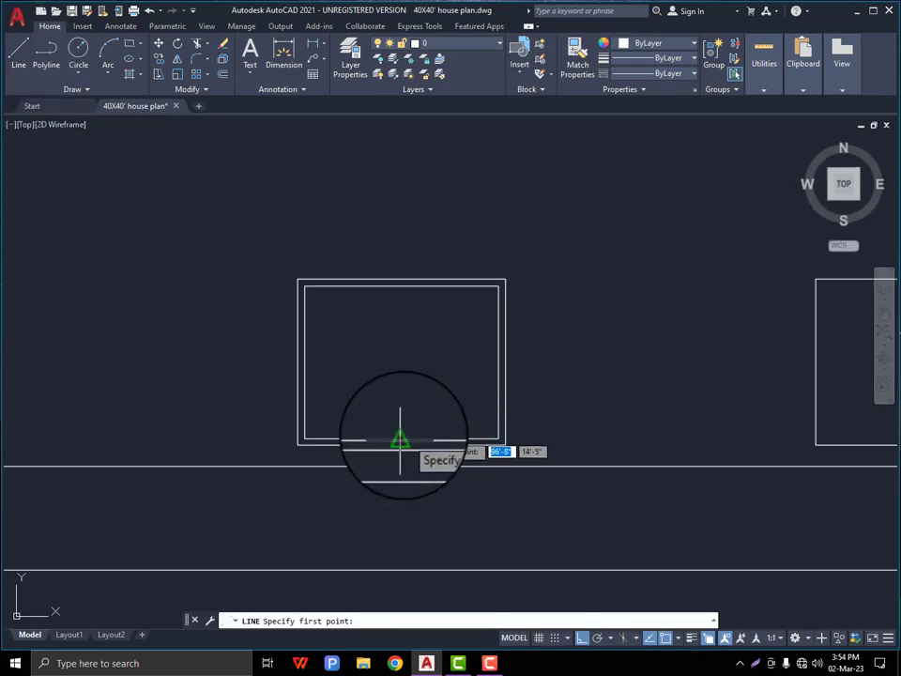
left_click(402, 282)
right_click(402, 281)
left_click(436, 299)
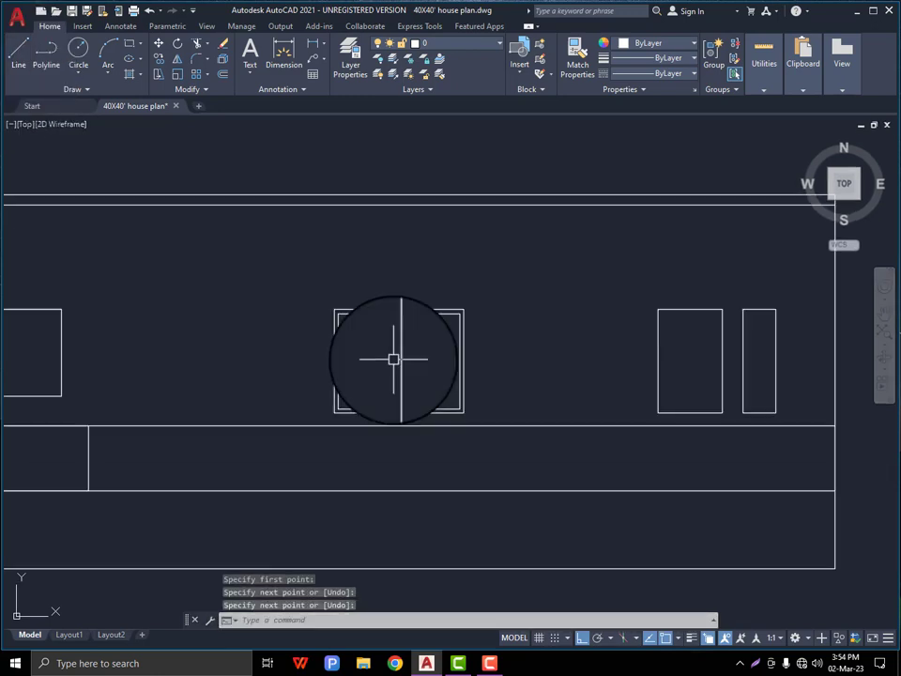
Draw a rectangle over each half of the middle window's inner frame for the two sashes
left_click(130, 43)
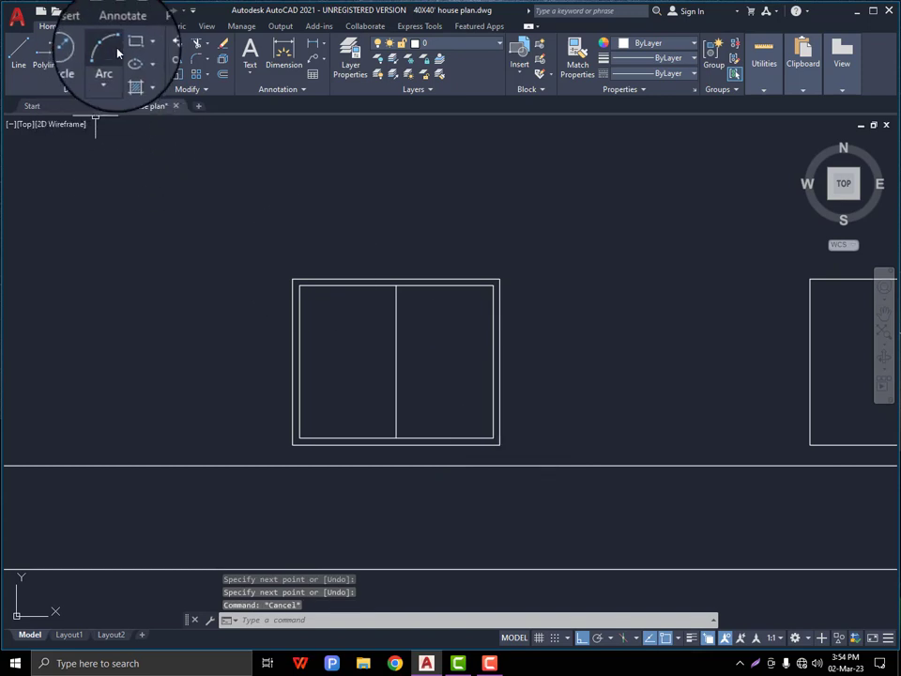
scroll(389, 353, "up", 2)
left_click(250, 244)
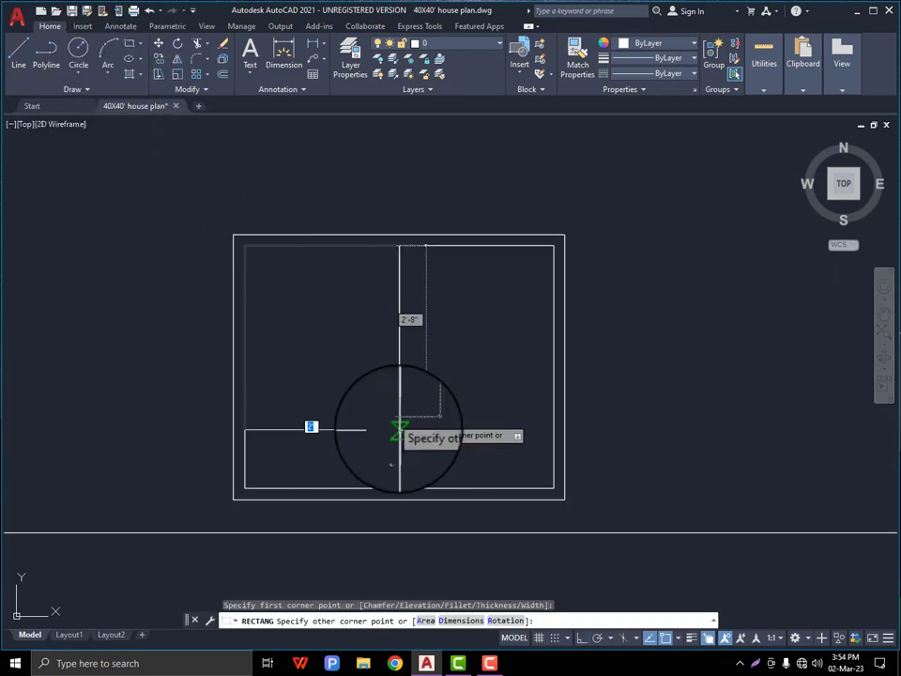
left_click(398, 487)
key("Return")
left_click(398, 245)
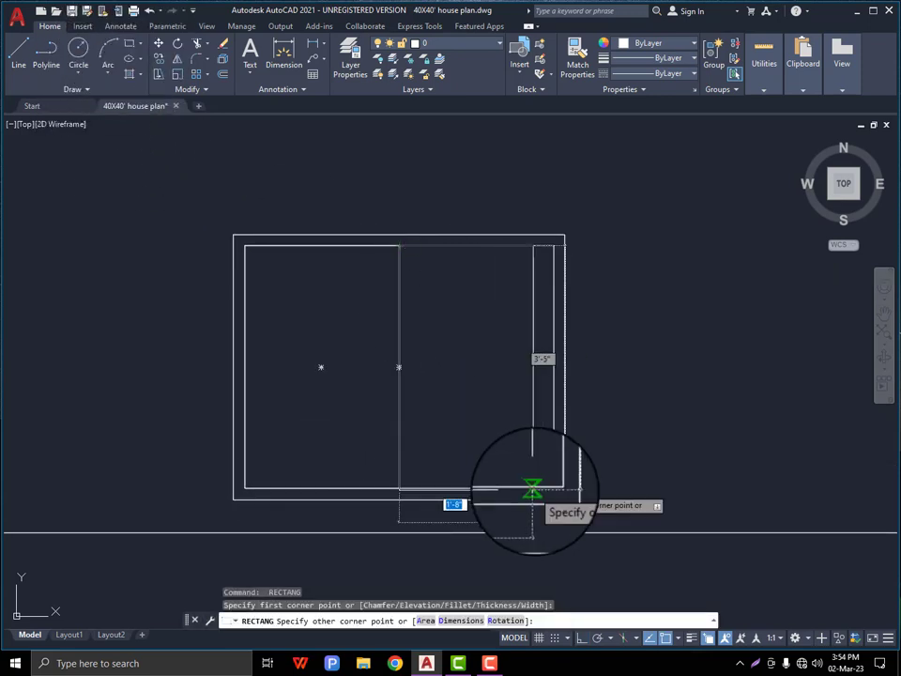
left_click(546, 488)
type("o")
left_click(509, 445)
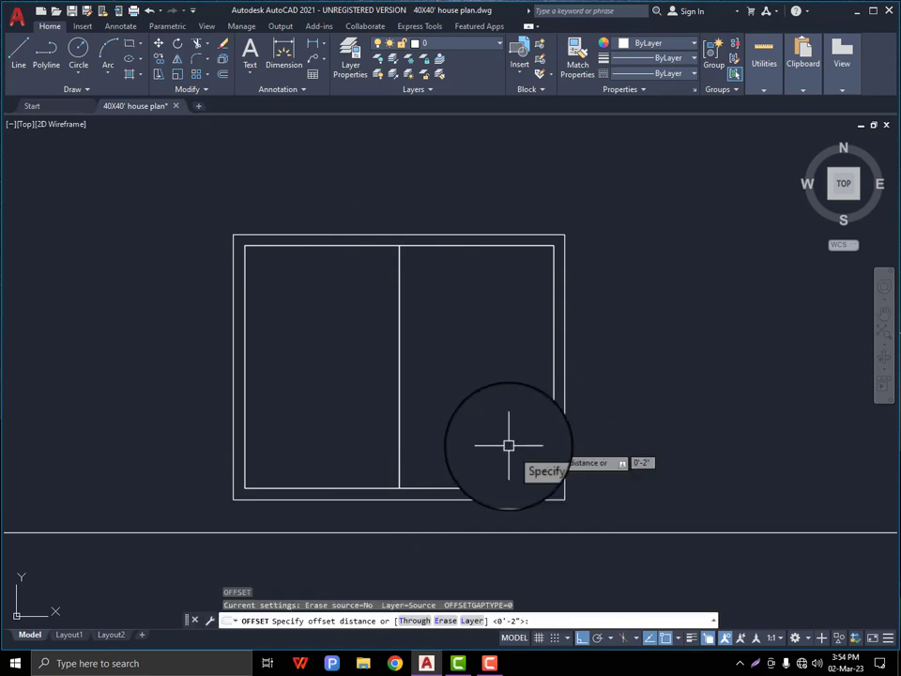
key("Escape")
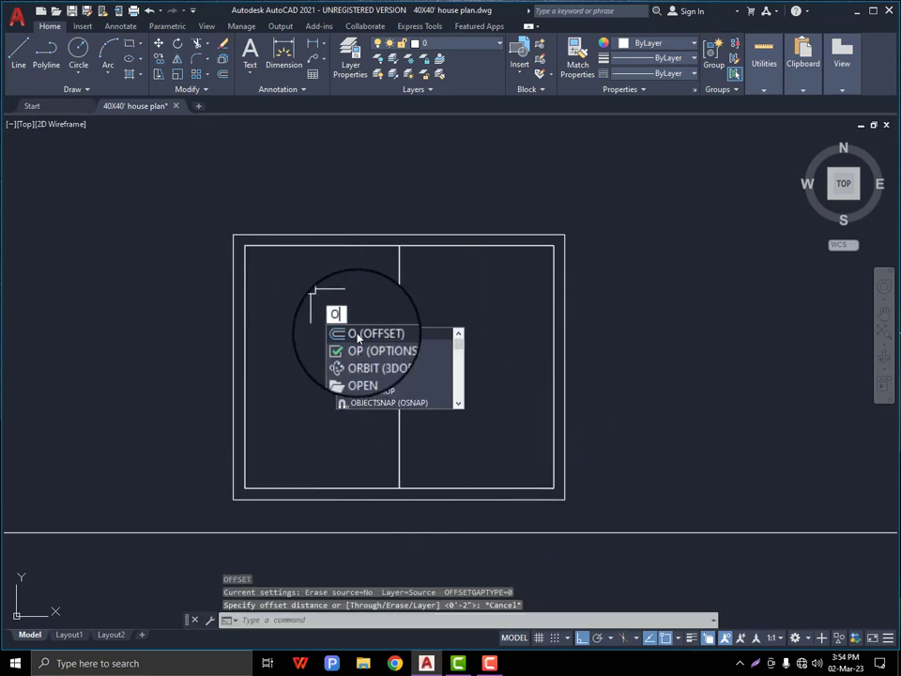
Offset both sash rectangles of the middle window 1" inward
left_click(357, 335)
type("1\"")
key("Return")
left_click(305, 245)
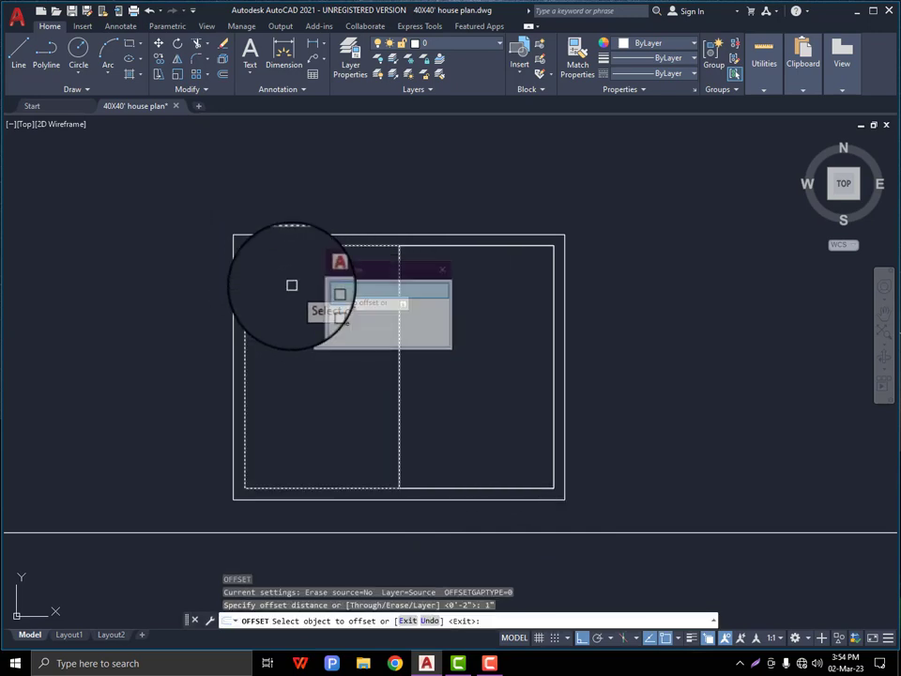
left_click(345, 291)
left_click(310, 343)
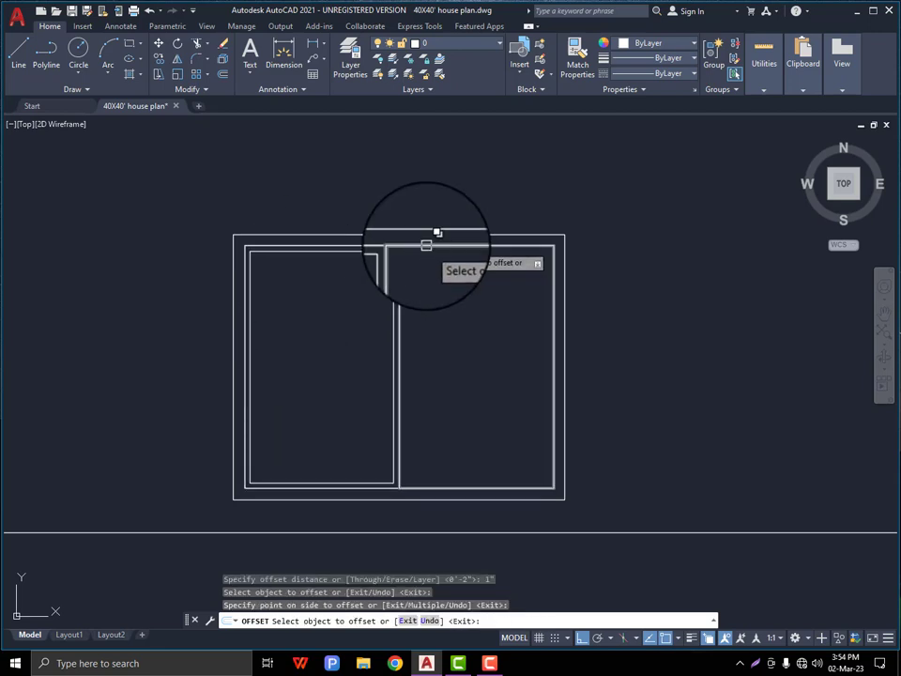
left_click(429, 246)
left_click(460, 292)
left_click(456, 360)
key("Escape")
Offset the rectangle of the opening above the gate, second from the elevation's left end, 2" inward
scroll(456, 359, "down", 6)
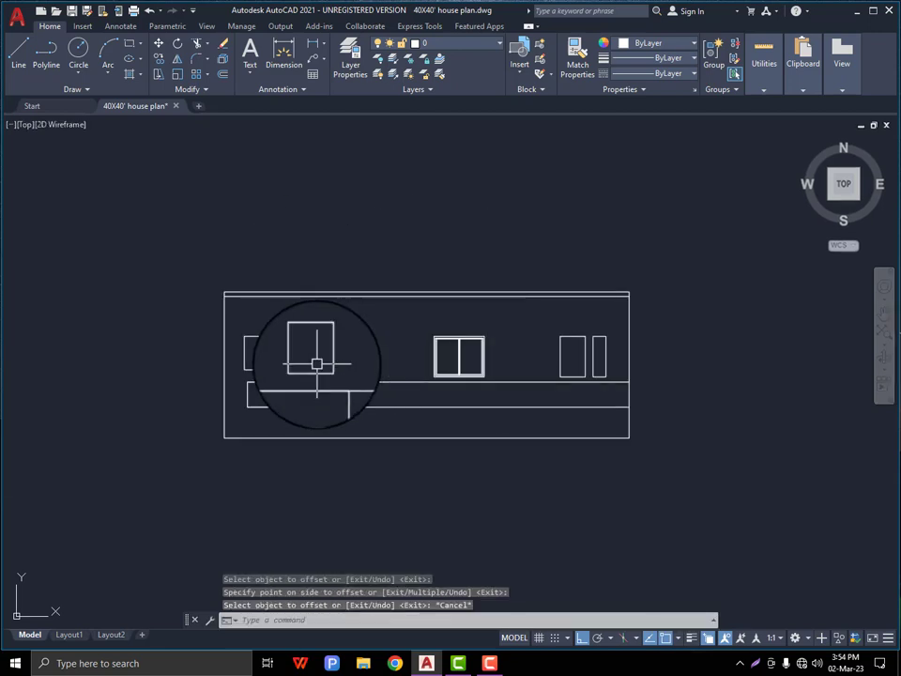
scroll(310, 353, "up", 3)
key("Return")
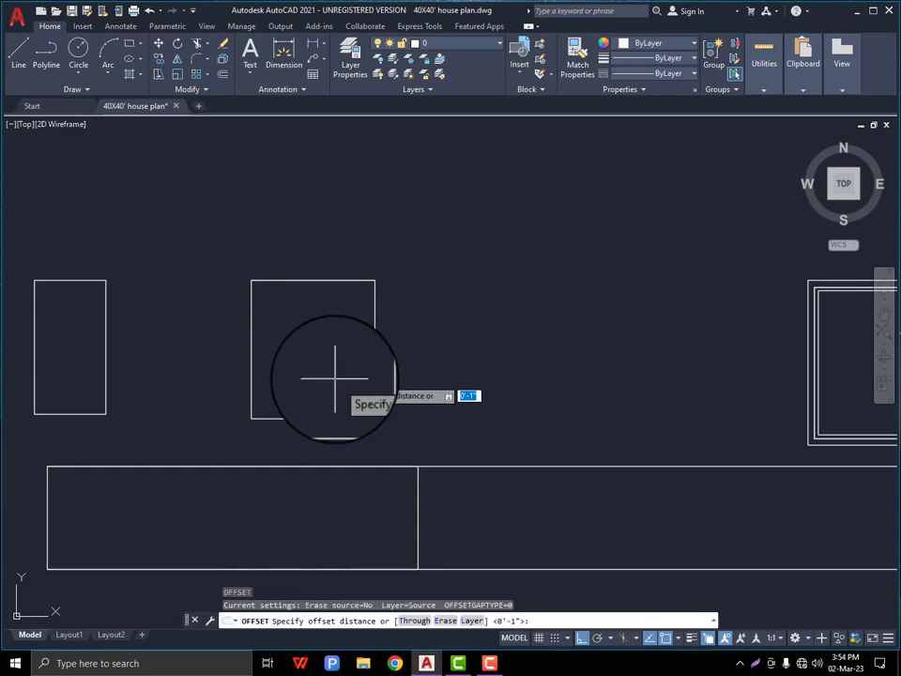
type("2")
key("Return")
left_click(322, 282)
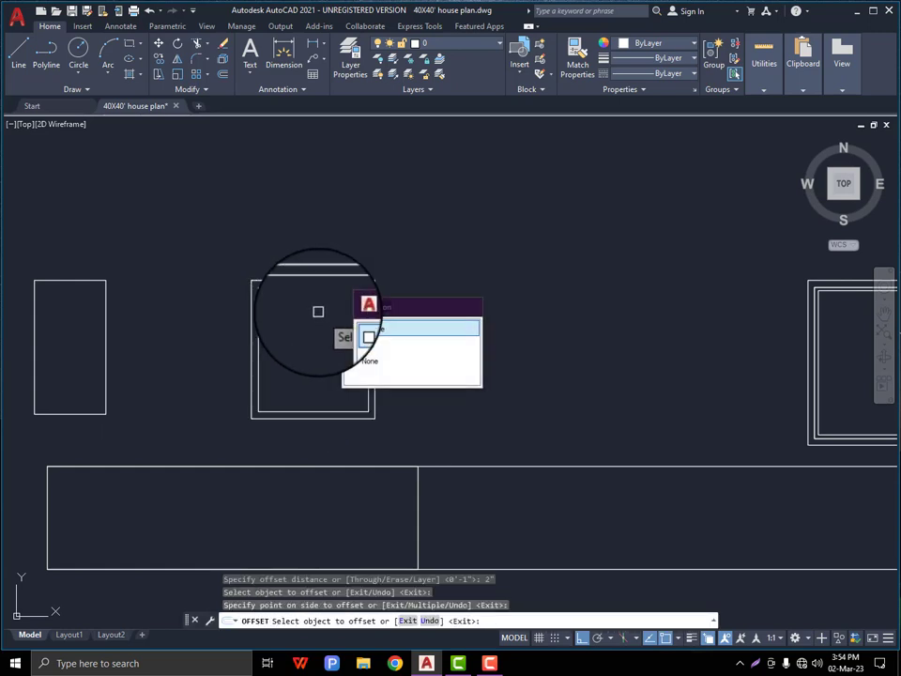
left_click(310, 325)
key("Escape")
Draw a vertical centre line inside the inner frame of the second opening from the left
left_click(27, 61)
left_click(311, 413)
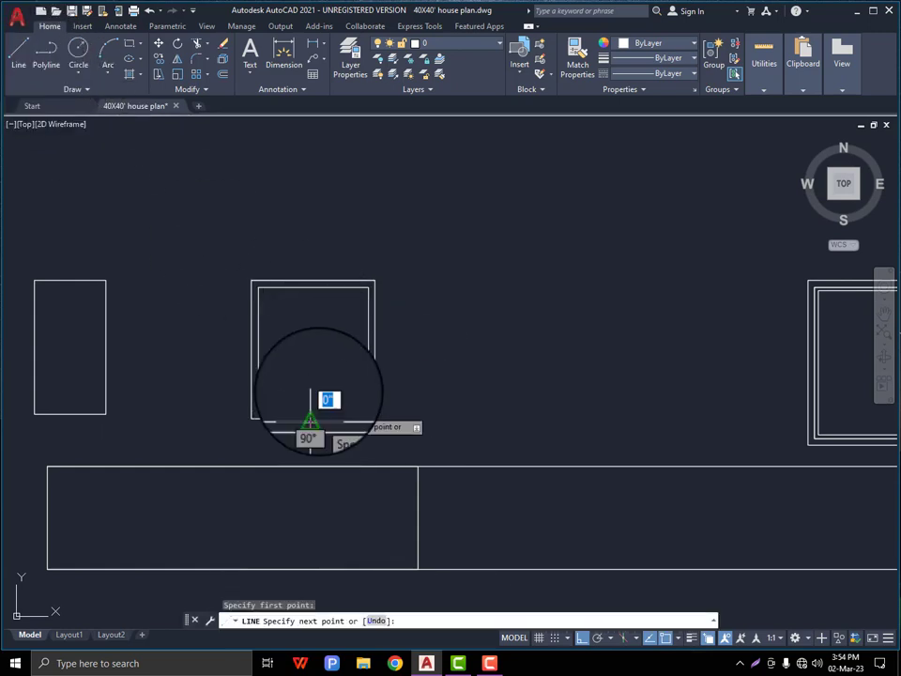
right_click(312, 290)
left_click(329, 300)
Offset that opening's centre line 1" to both sides and erase the original centre line
scroll(336, 328, "up", 2)
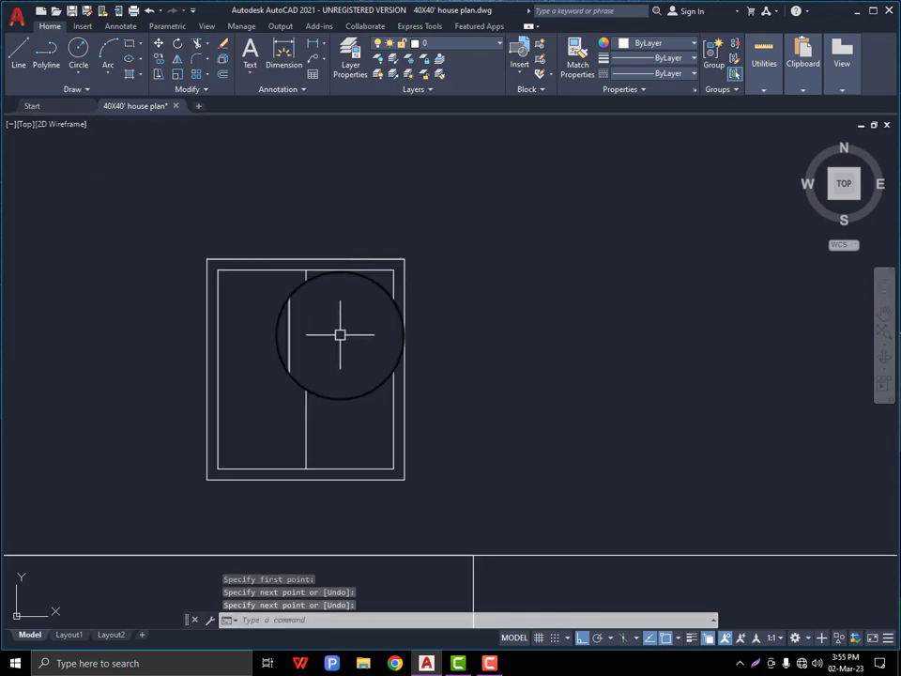
key("Return")
key("Return")
scroll(344, 361, "up", 2)
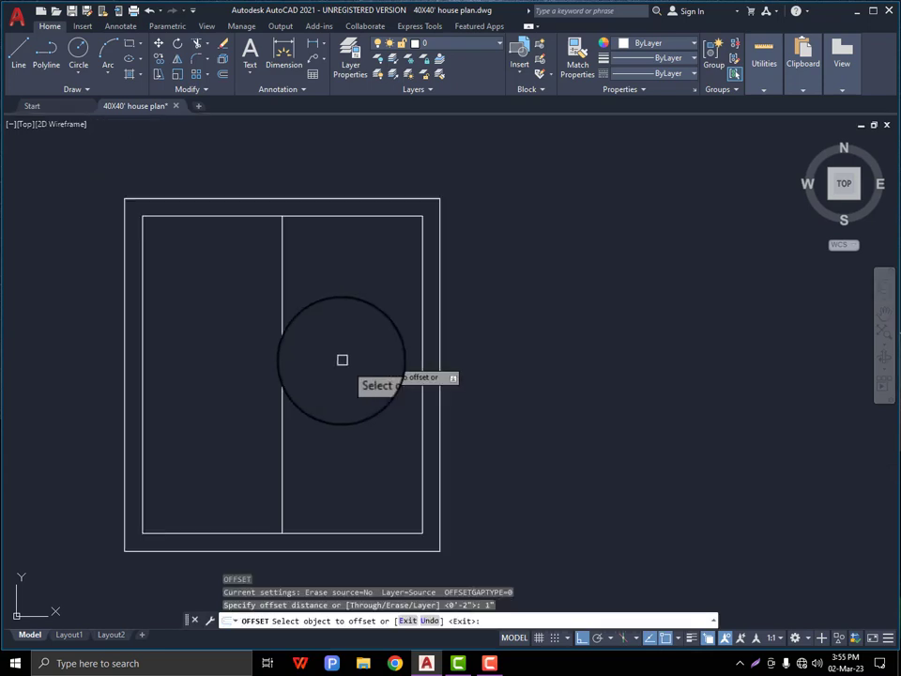
left_click(285, 352)
left_click(278, 352)
key("Escape")
left_click(279, 352)
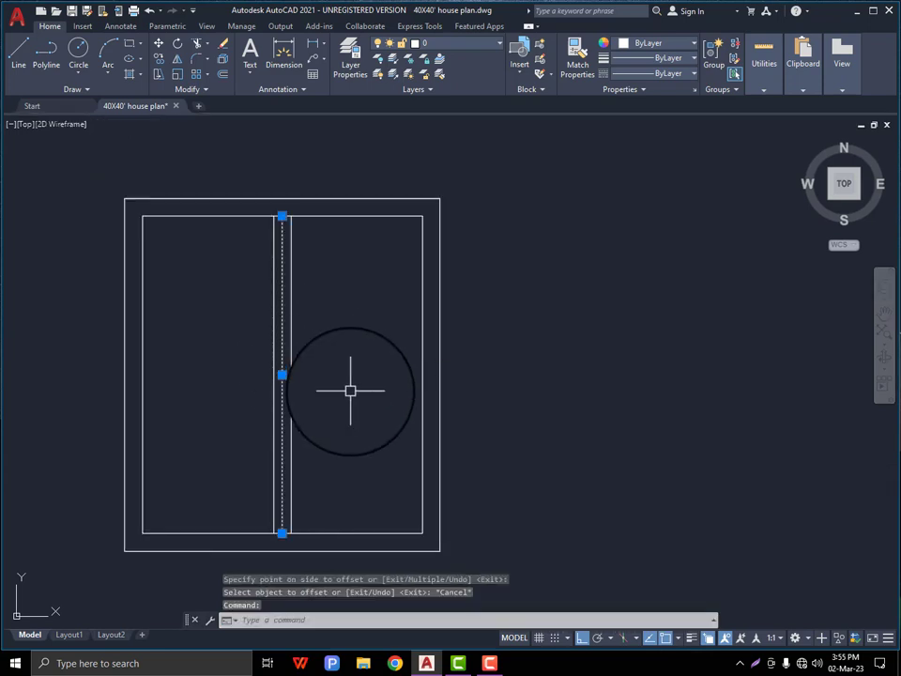
key("Delete")
Trim the inner frame's upper and lower edges between the two central vertical lines of the second opening
type("tr")
key("Return")
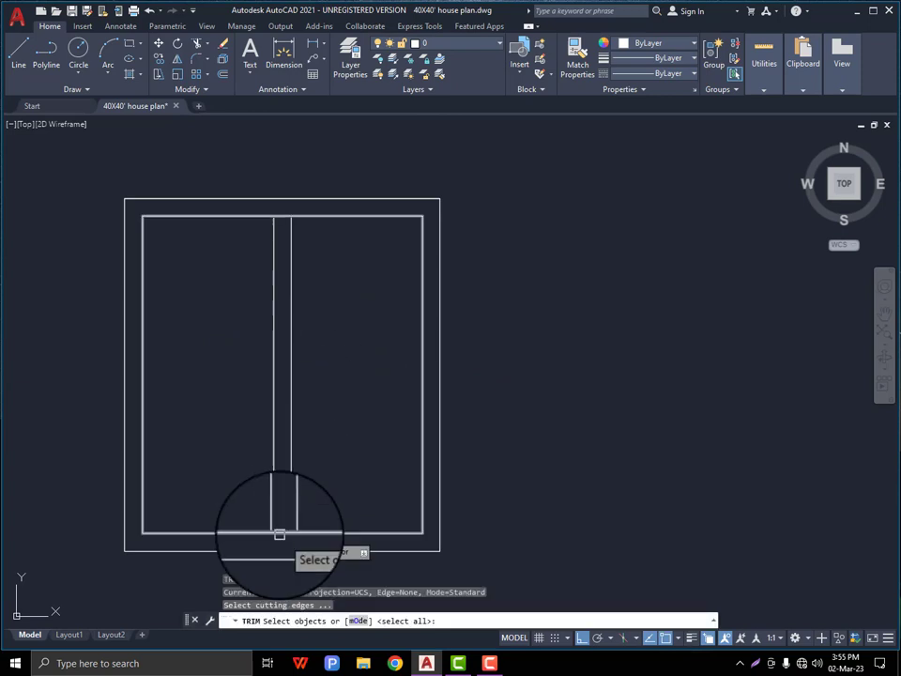
left_click(278, 533)
key("Escape")
type("tr")
key("Return")
key("Return")
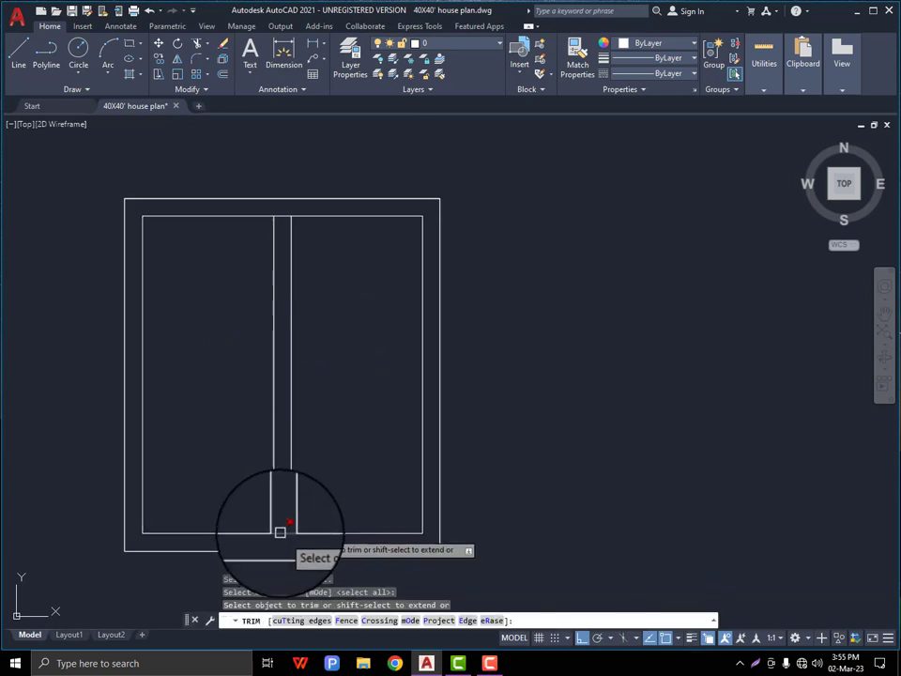
left_click(280, 533)
left_click(283, 215)
scroll(331, 236, "down", 6)
scroll(354, 368, "down", 8)
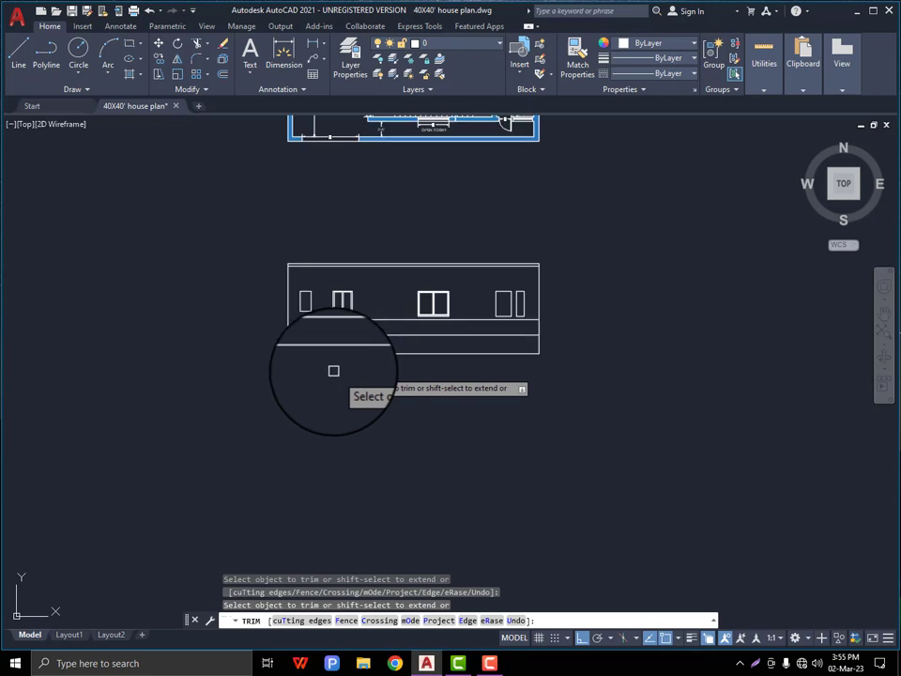
scroll(428, 326, "up", 6)
scroll(399, 328, "up", 3)
key("Escape")
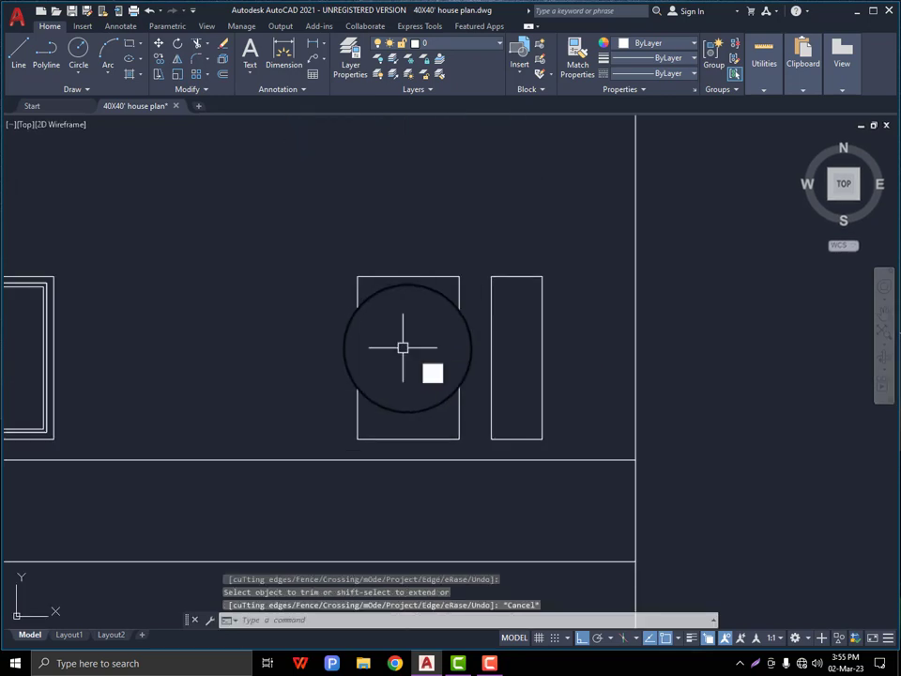
Offset the wider of the two tall openings near the elevation's right end 2" inward
type("o")
key("Return")
type("2")
key("Return")
scroll(426, 347, "up", 2)
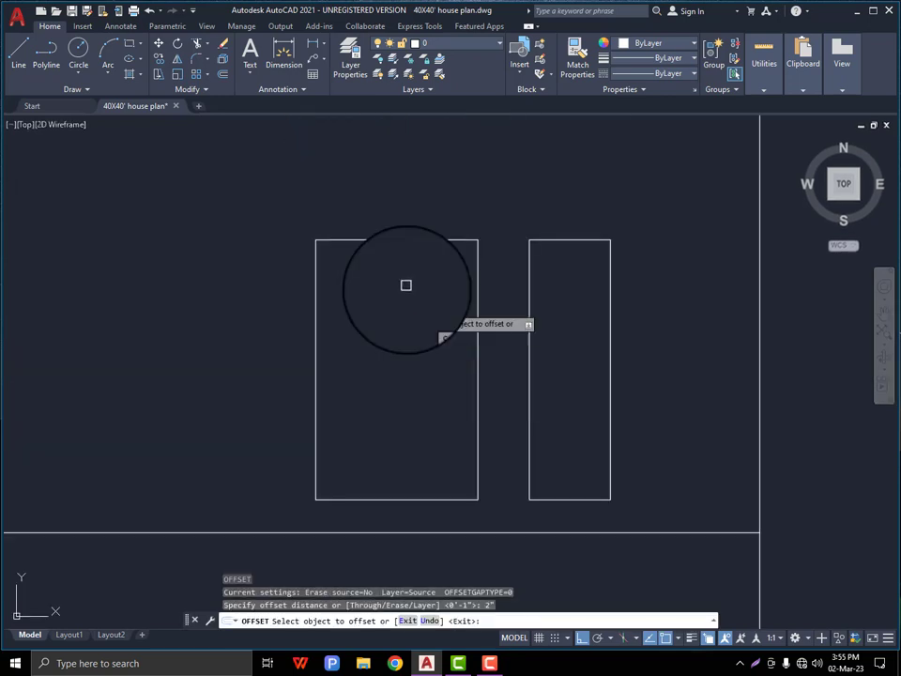
left_click(387, 238)
left_click(386, 297)
key("Escape")
key("Escape")
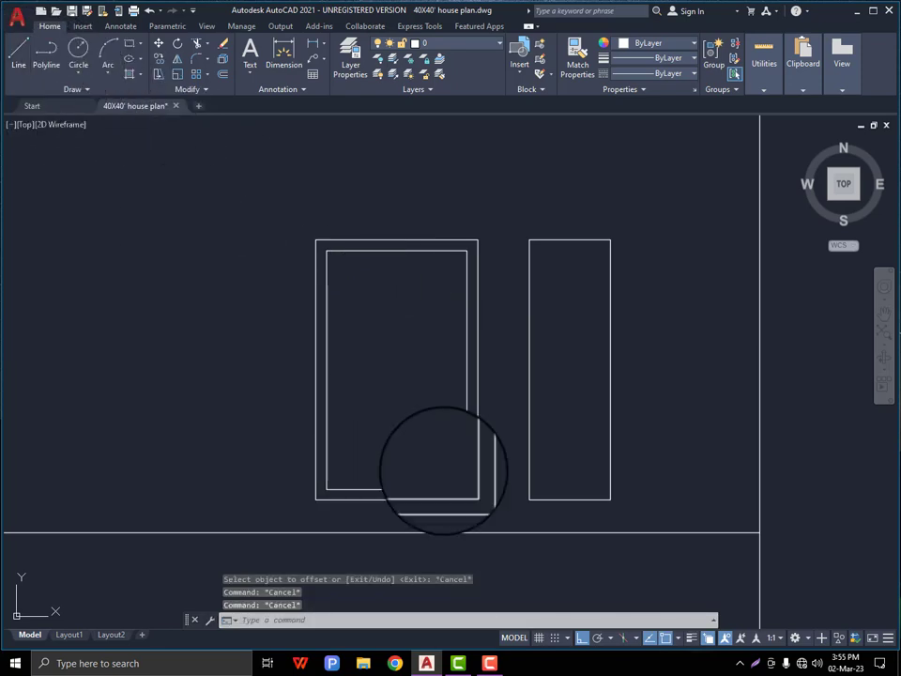
Draw a vertical centre line inside the wider right-hand opening's inner frame
type("l")
key("Return")
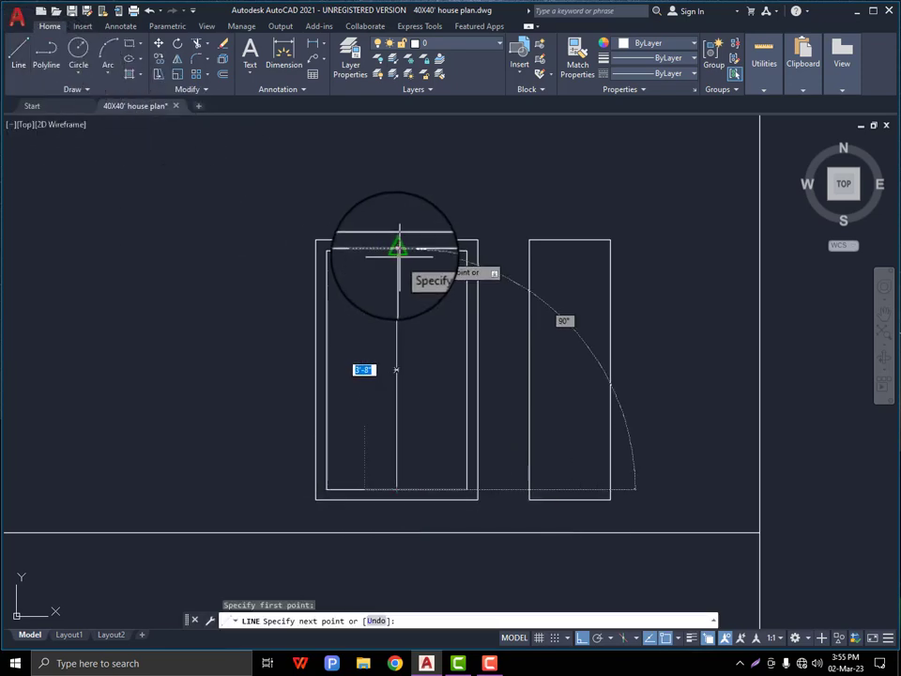
right_click(398, 251)
left_click(411, 280)
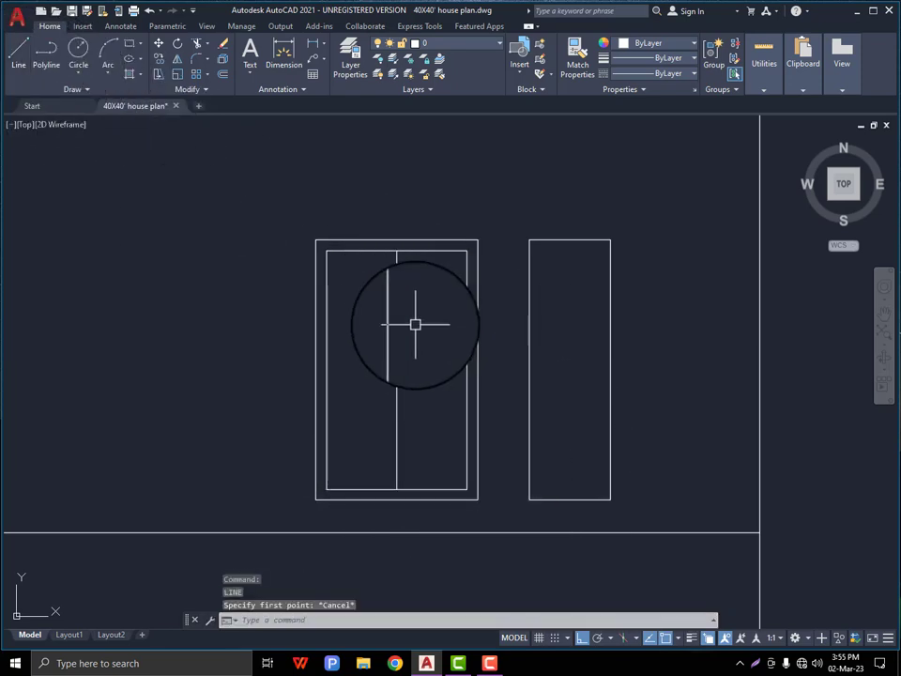
Draw a rectangle over each half of the wider right-hand opening's inner frame
left_click(130, 44)
left_click(326, 252)
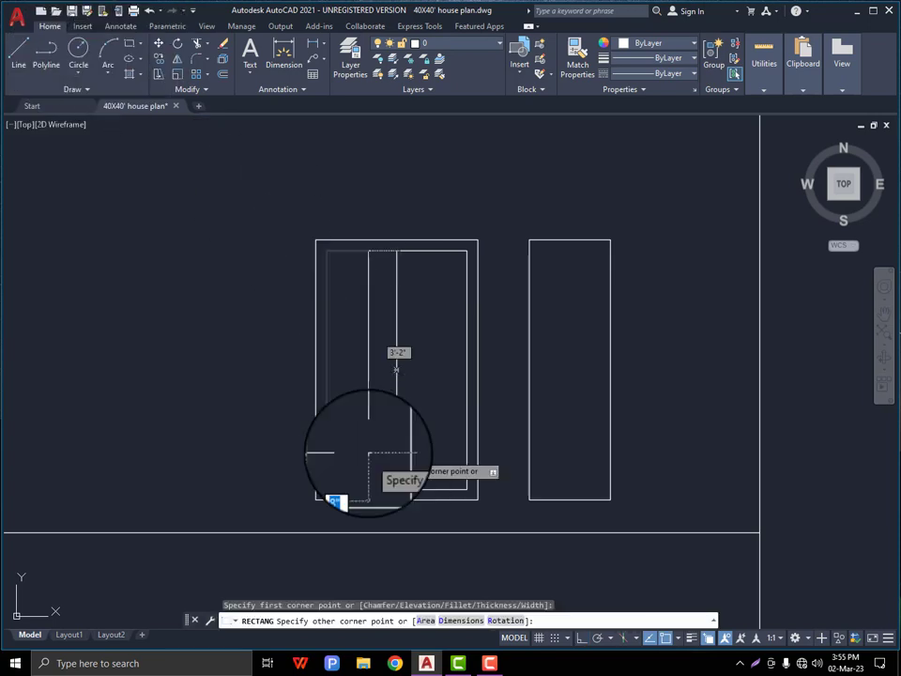
left_click(396, 488)
key("Return")
left_click(396, 250)
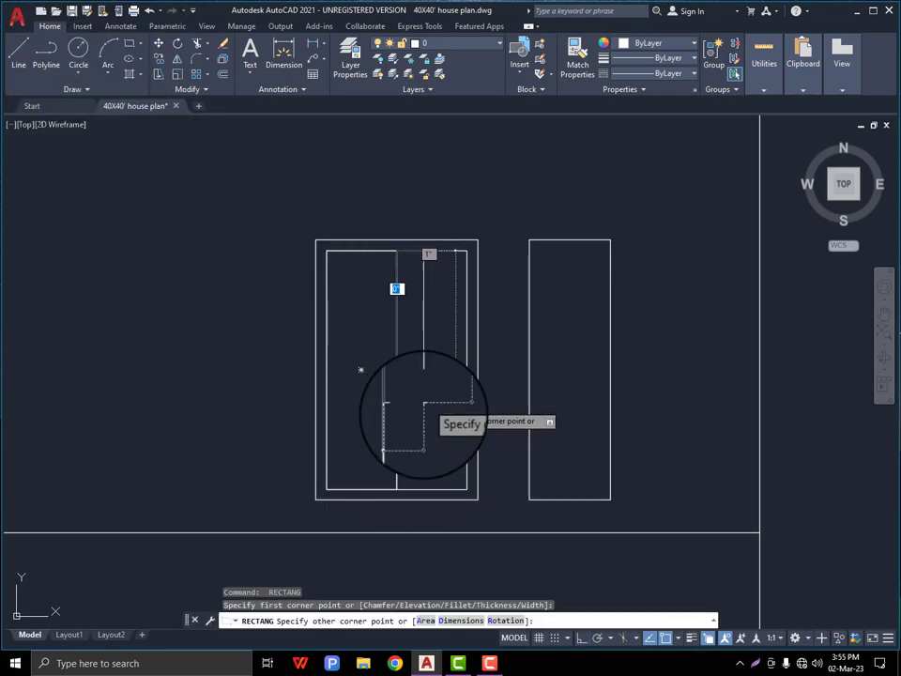
left_click(467, 490)
Offset both half rectangles inside the wider right-hand opening 1" inward
key("Return")
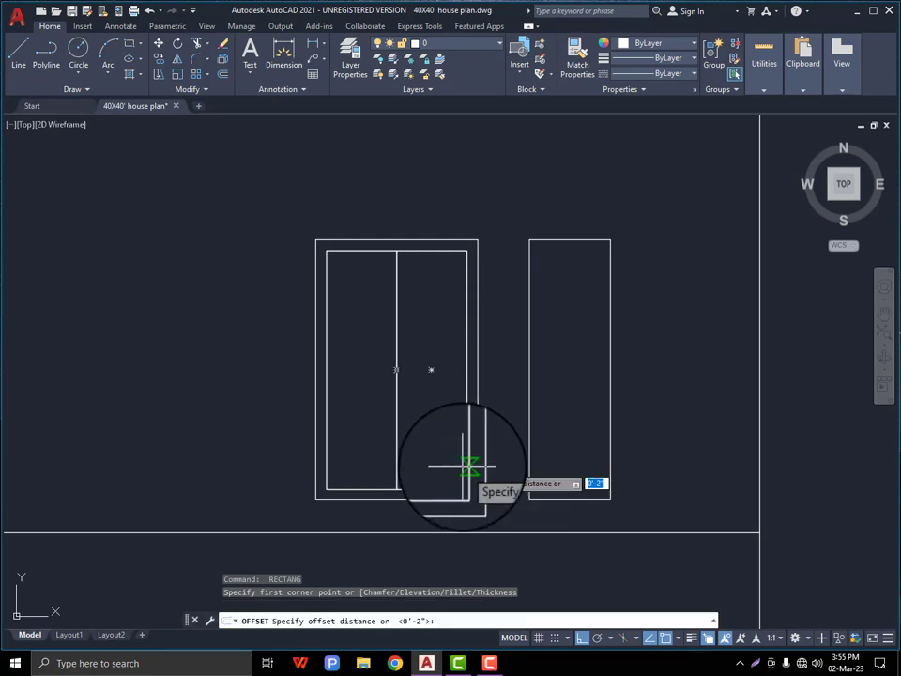
left_click(376, 242)
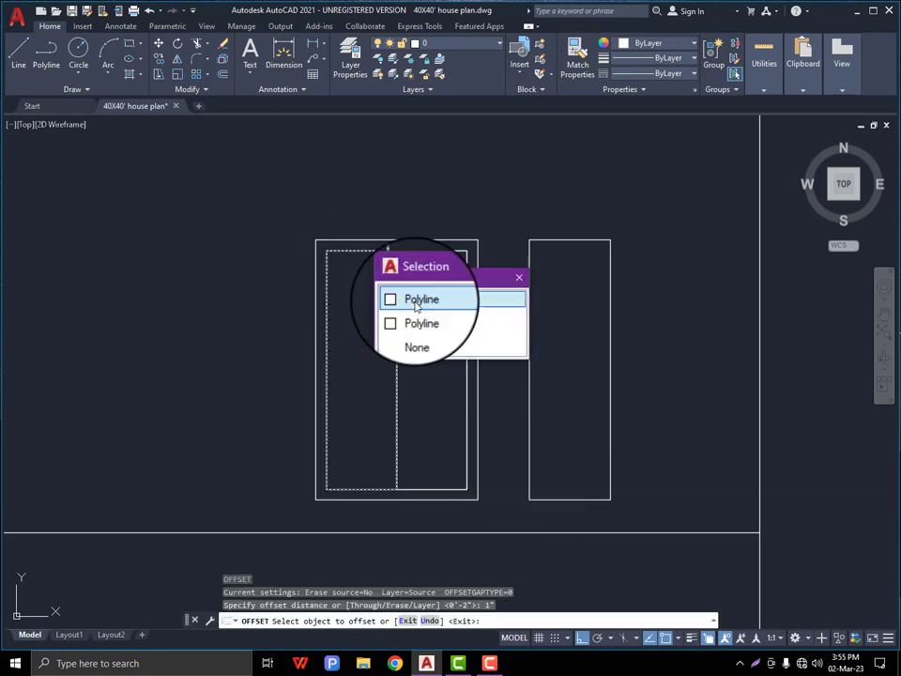
left_click(388, 298)
left_click(370, 322)
left_click(439, 253)
left_click(474, 302)
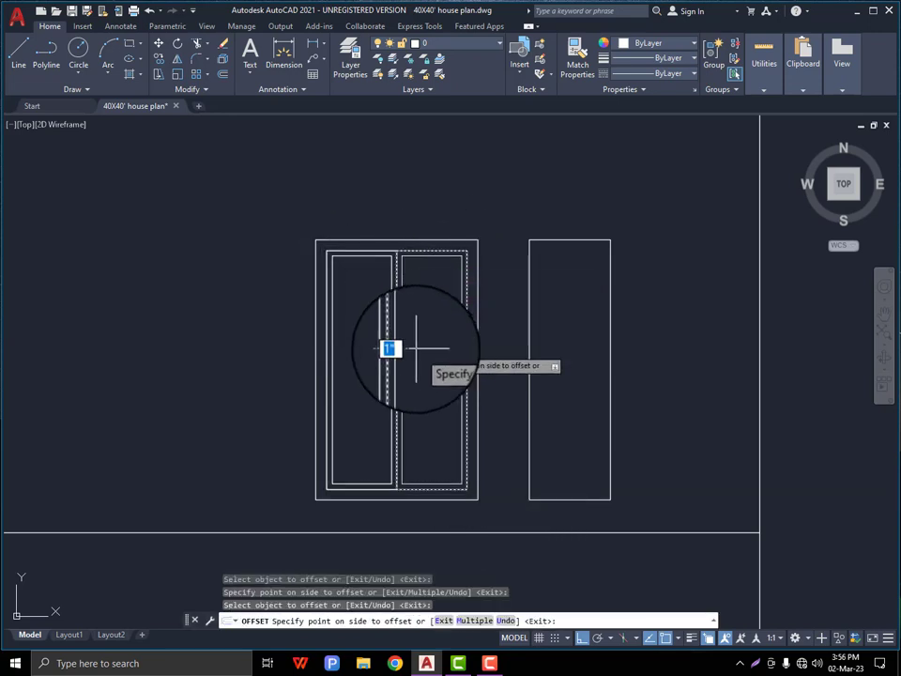
left_click(417, 350)
key("Escape")
scroll(430, 353, "down", 4)
scroll(450, 324, "down", 4)
scroll(282, 319, "up", 6)
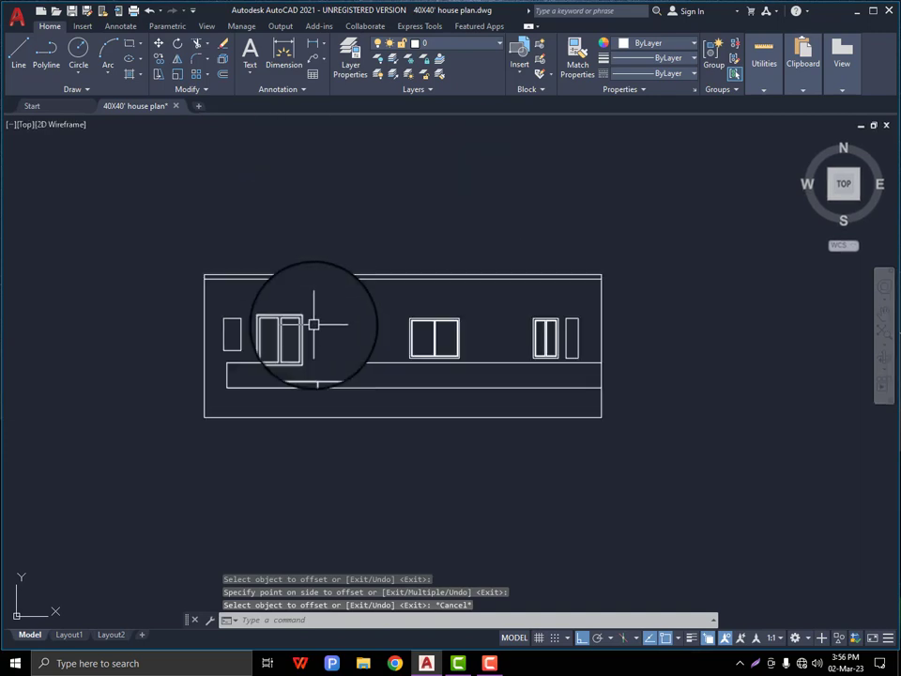
scroll(234, 331, "down", 2)
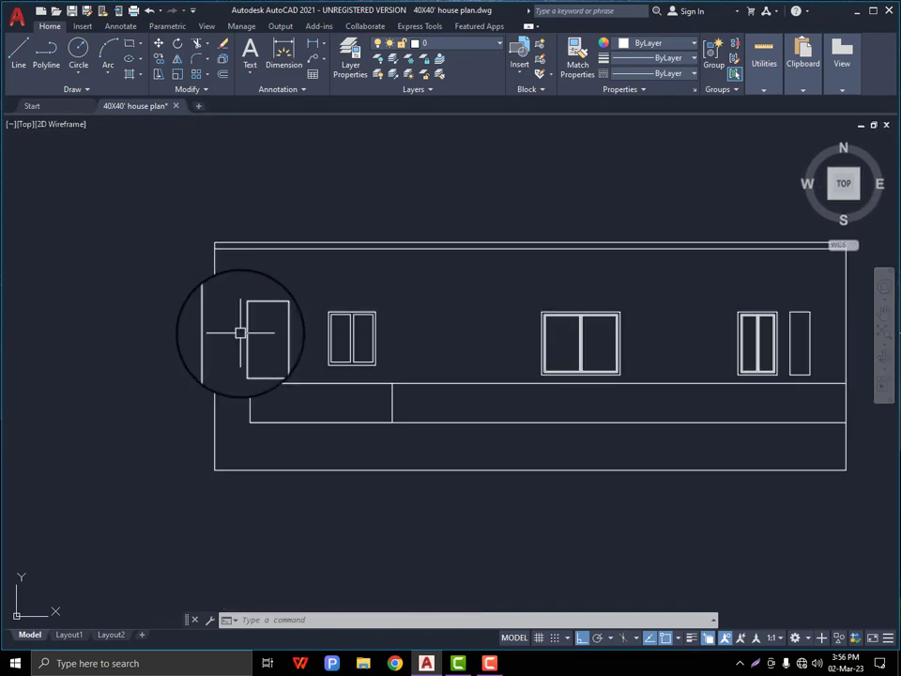
scroll(241, 332, "up", 2)
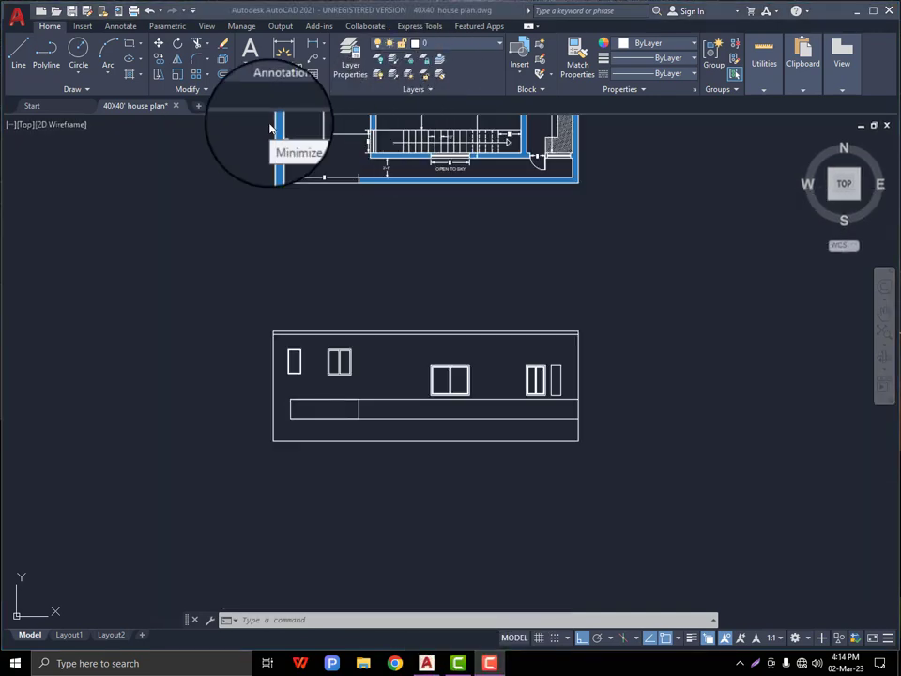
scroll(295, 384, "up", 8)
scroll(304, 336, "down", 2)
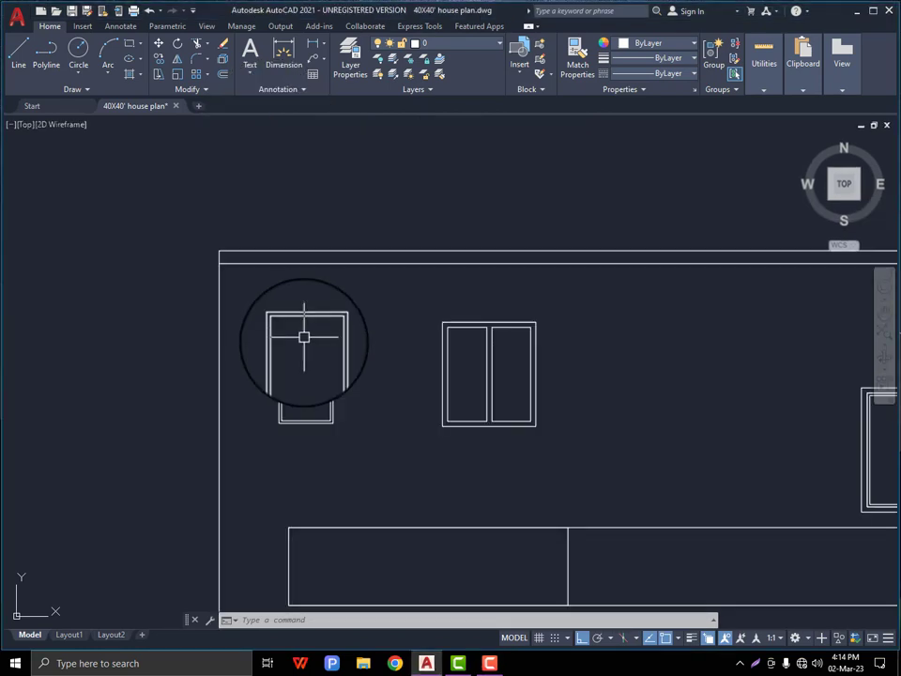
scroll(300, 357, "up", 2)
left_click(18, 51)
scroll(319, 394, "up", 4)
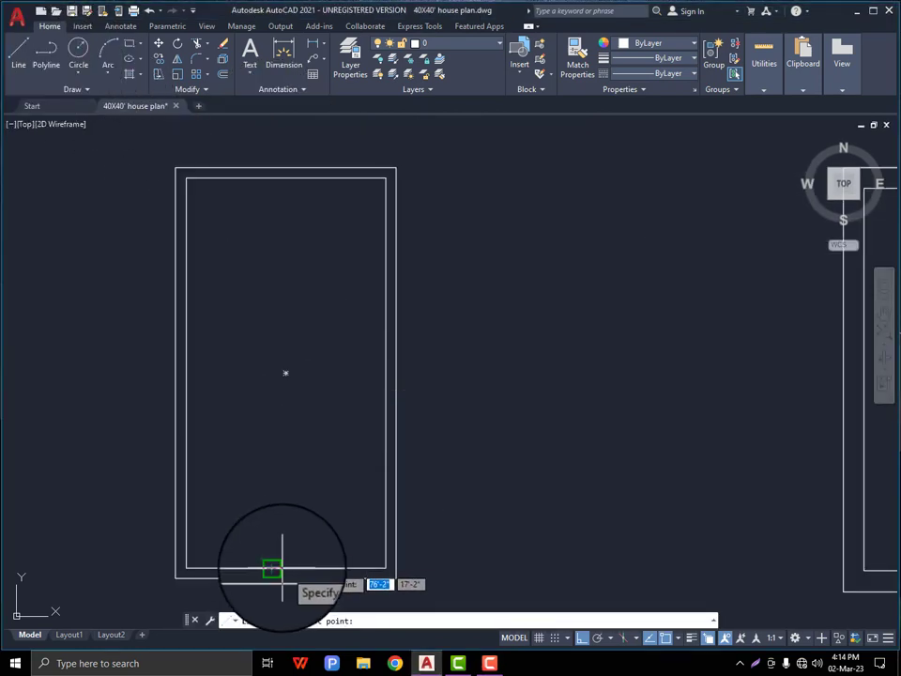
key("Escape")
key("Escape")
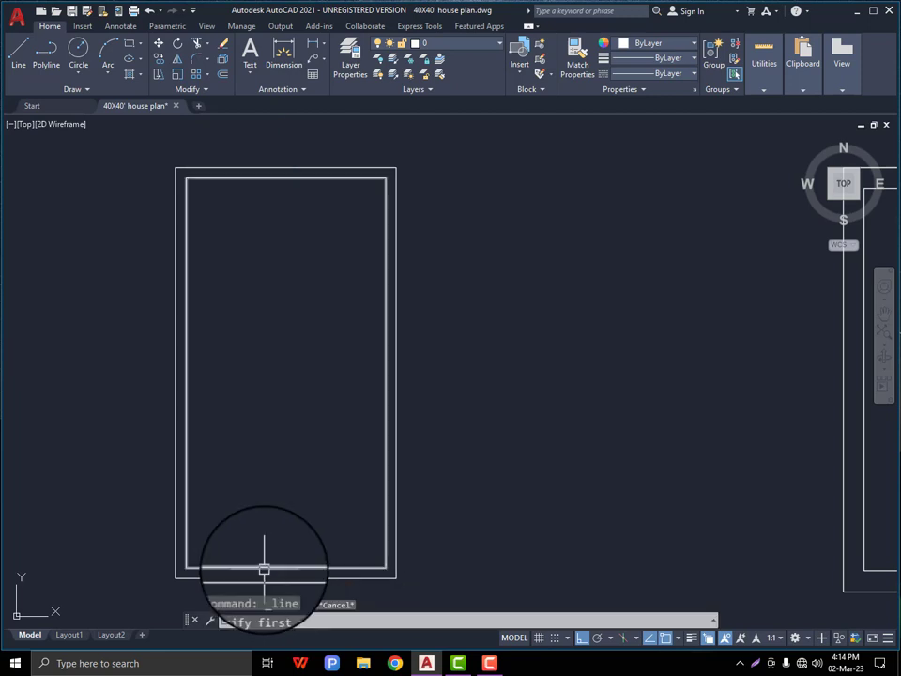
left_click(17, 52)
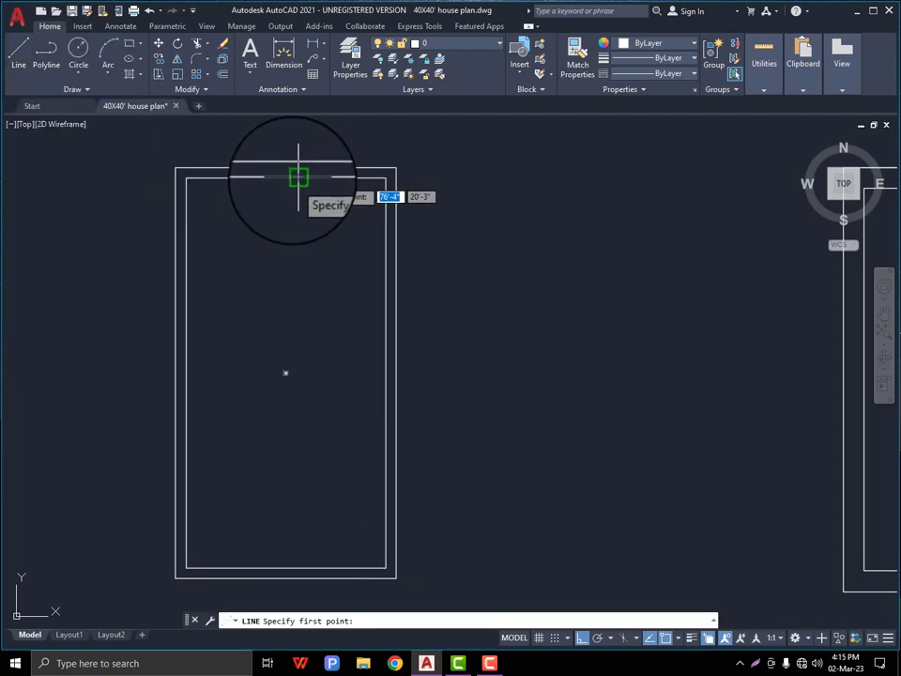
left_click(292, 193)
key("Escape")
scroll(309, 451, "down", 3)
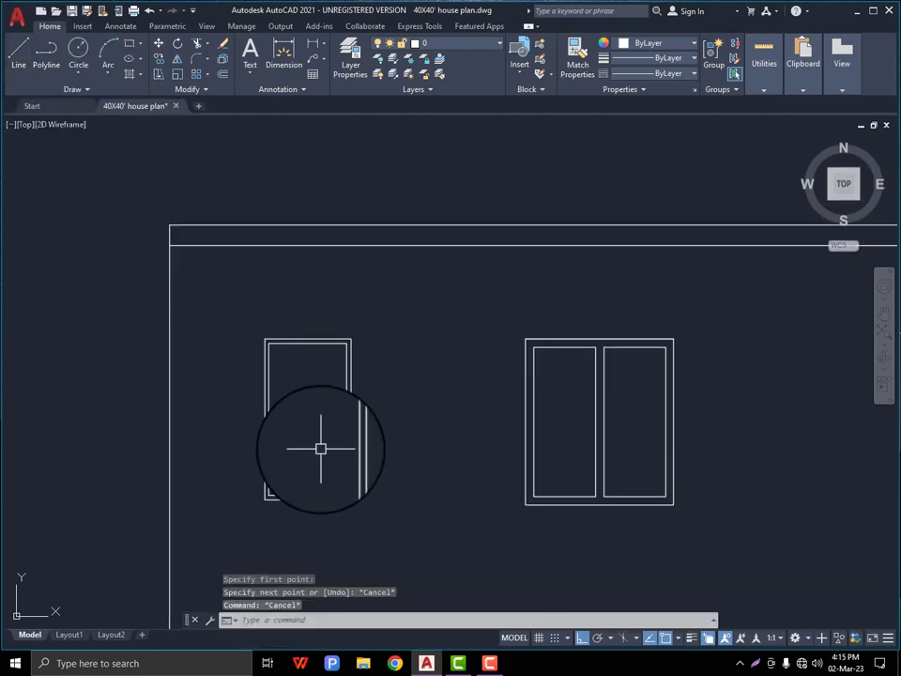
left_click(489, 663)
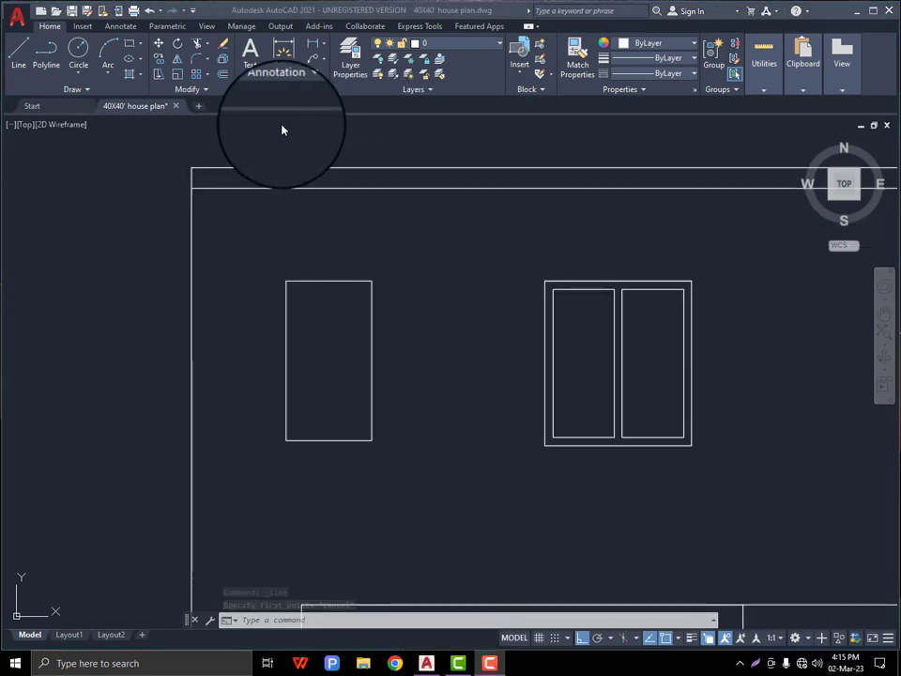
Offset the leftmost opening's outline 1" inward to form its inner frame
left_click(426, 332)
key("Escape")
type("o")
key("Return")
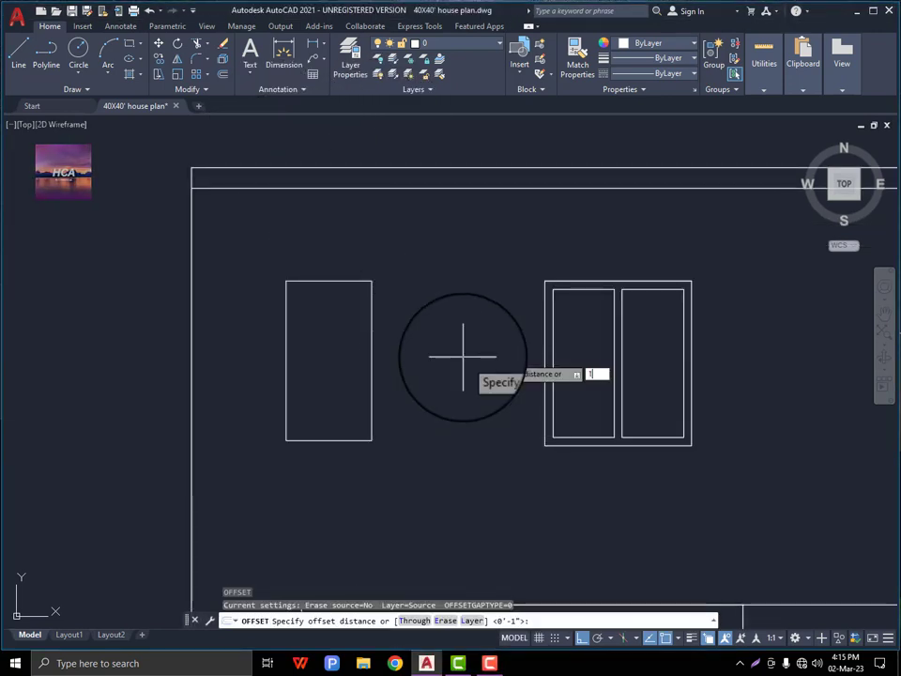
key("Return")
scroll(322, 300, "up", 2)
left_click(326, 268)
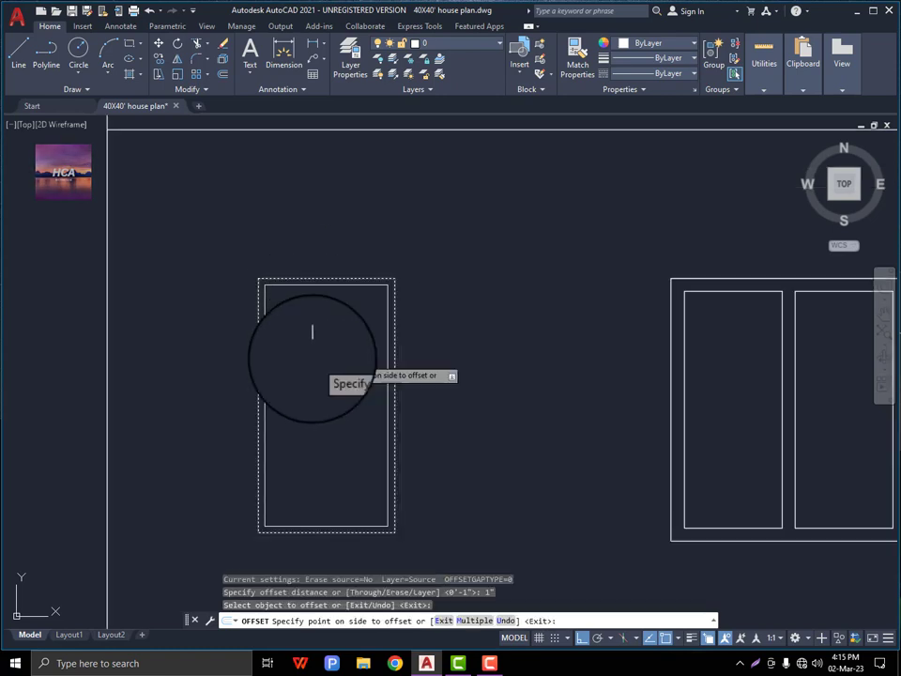
left_click(324, 349)
key("Escape")
scroll(292, 262, "up", 4)
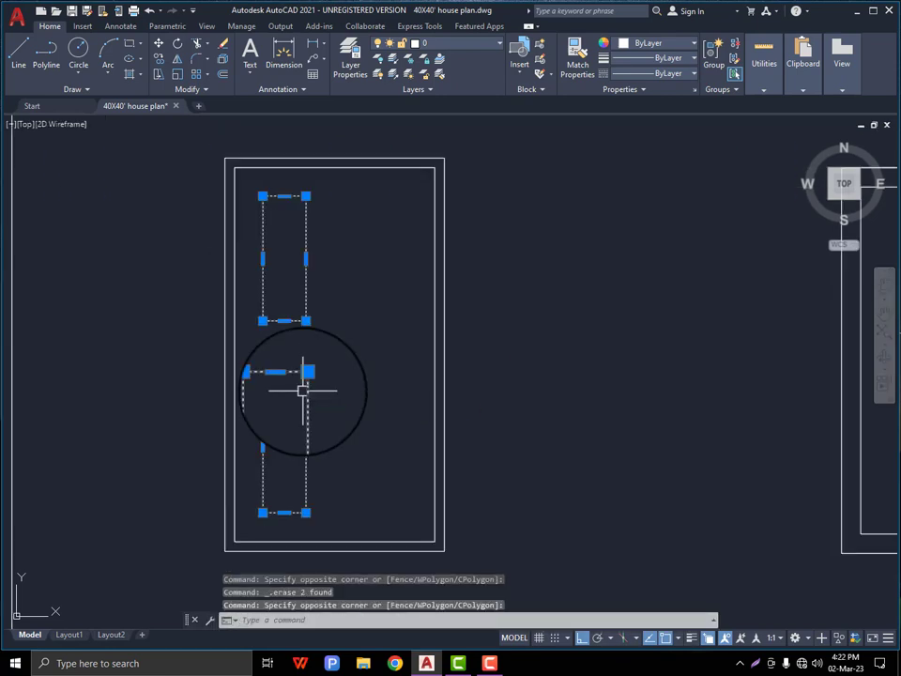
Move the two narrow panels horizontally toward the middle of the leftmost opening
type("m")
key("Return")
left_click(306, 374)
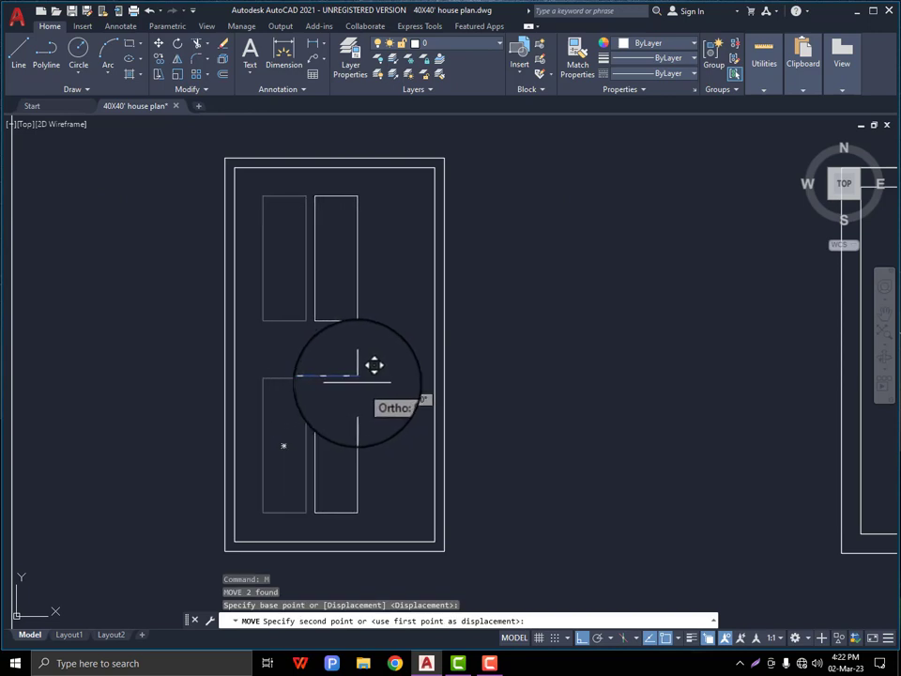
key("Escape")
scroll(332, 355, "down", 4)
scroll(292, 353, "up", 4)
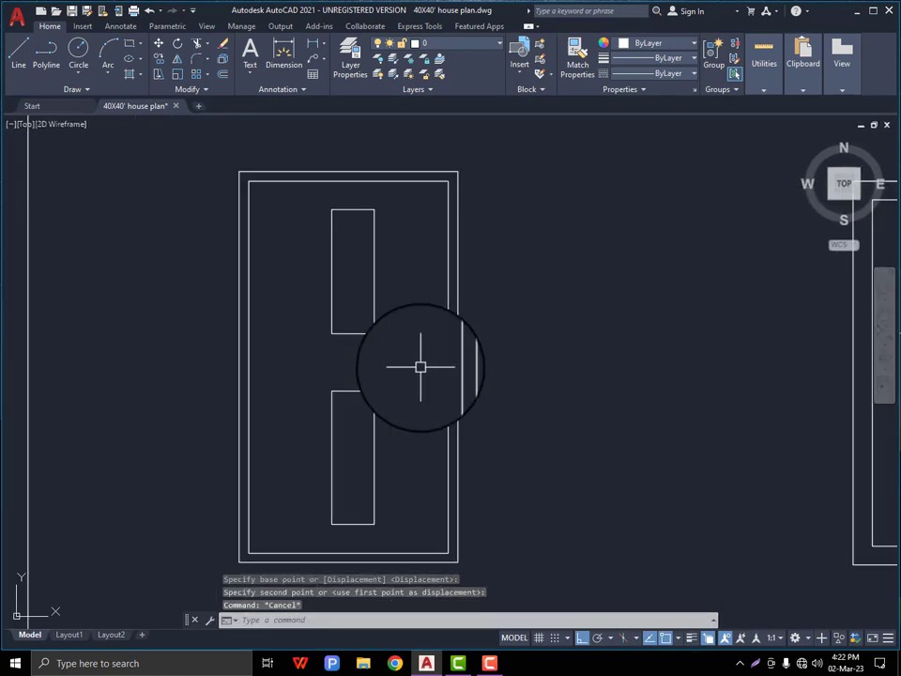
Draw a horizontal guide line across the leftmost opening's inner frame at mid-height
left_click(19, 54)
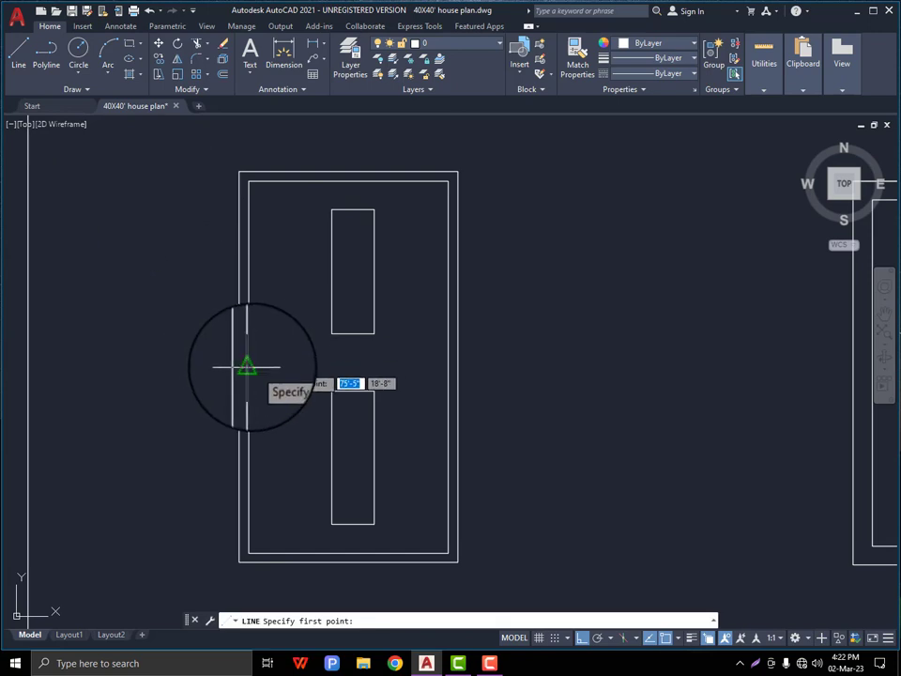
left_click(448, 367)
right_click(448, 367)
left_click(458, 377)
Move the upper narrow panel so the midpoint of its lower edge sits on the guide line's midpoint
left_click(387, 274)
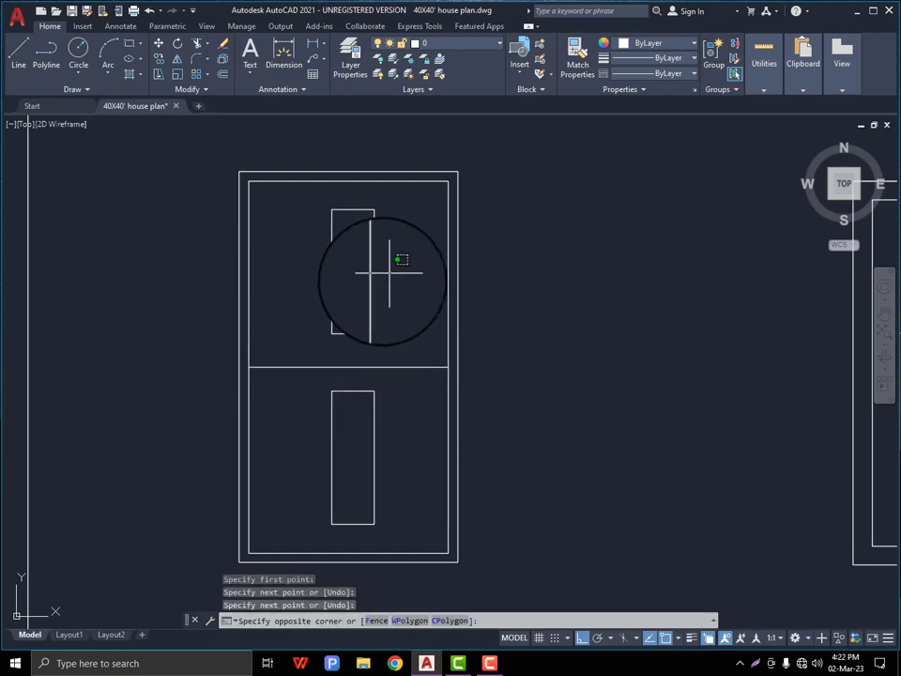
left_click(340, 290)
type("M")
key("Return")
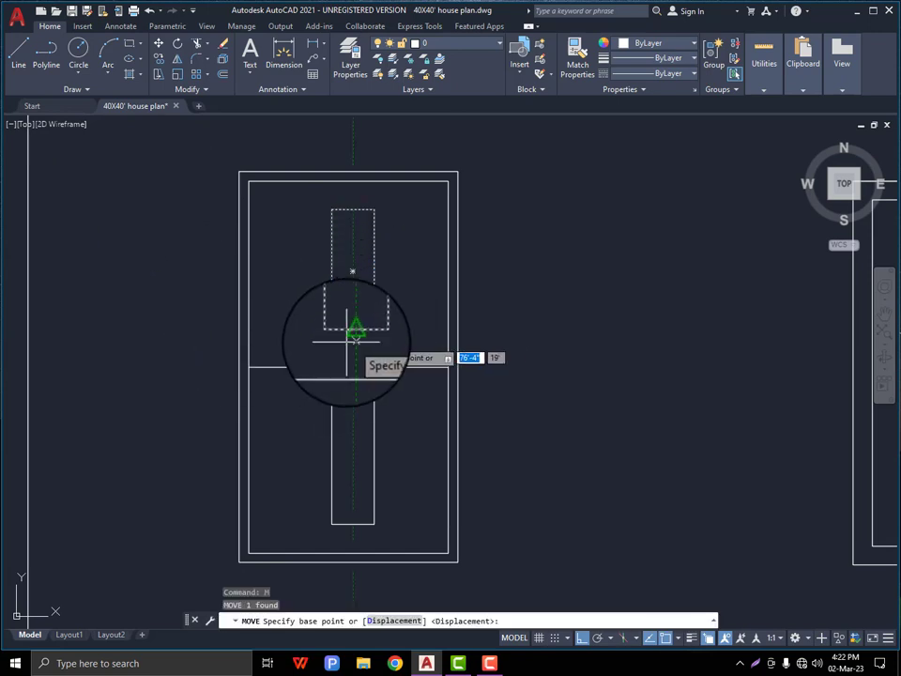
left_click(353, 327)
middle_click_drag(345, 289, 337, 222)
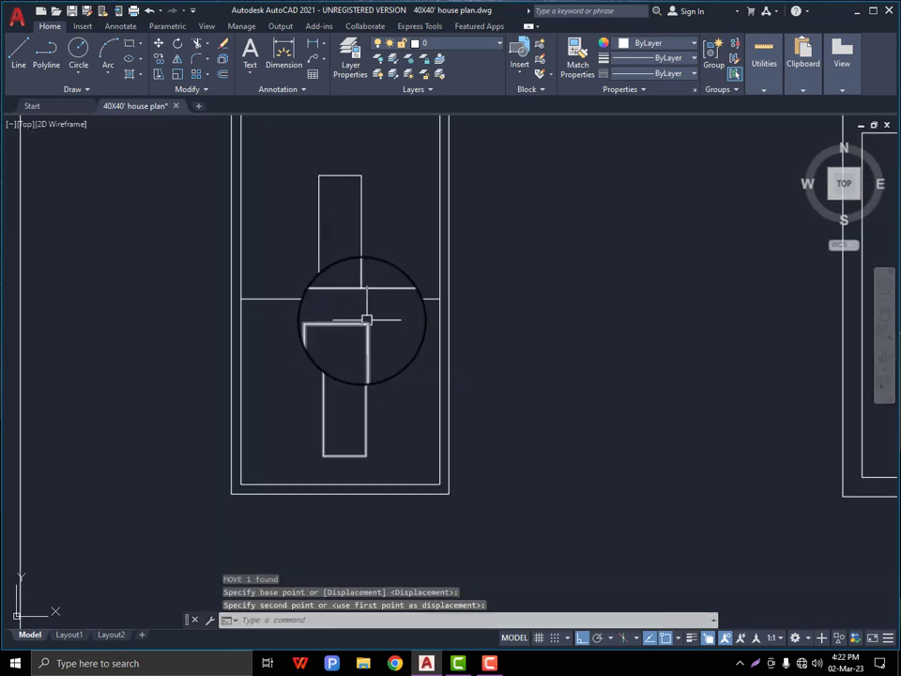
Move the lower narrow panel sideways to align its centre with the upper panel's vertical centre
left_click(377, 322)
left_click(350, 341)
key("Return")
scroll(346, 311, "up", 2)
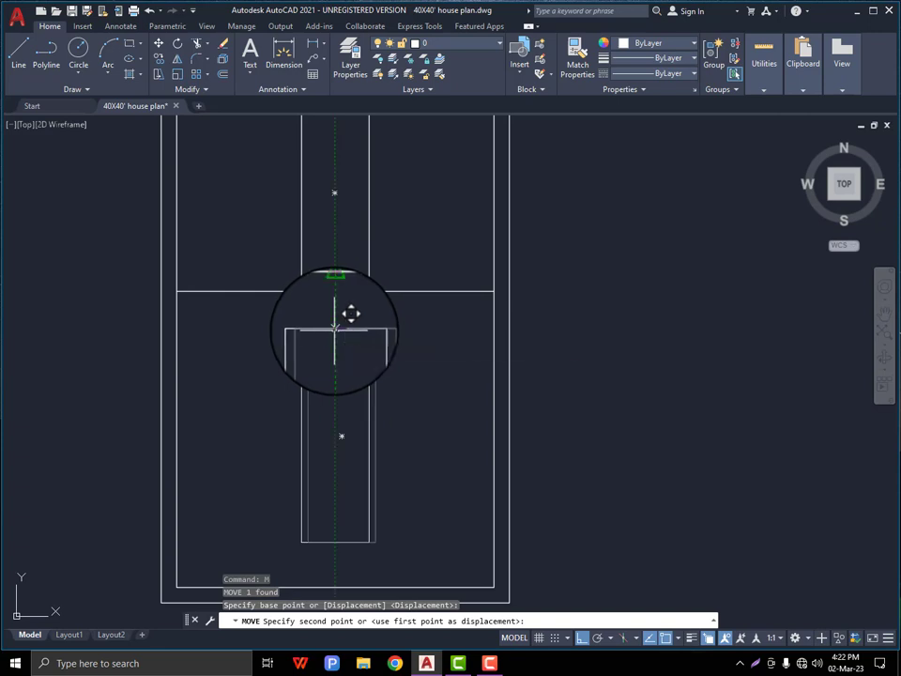
left_click(334, 331)
key("Escape")
Erase the horizontal guide line across the leftmost opening
left_click(285, 279)
left_click(258, 318)
key("Delete")
Move both narrow panels straight up together inside the leftmost opening's inner frame
scroll(319, 315, "down", 8)
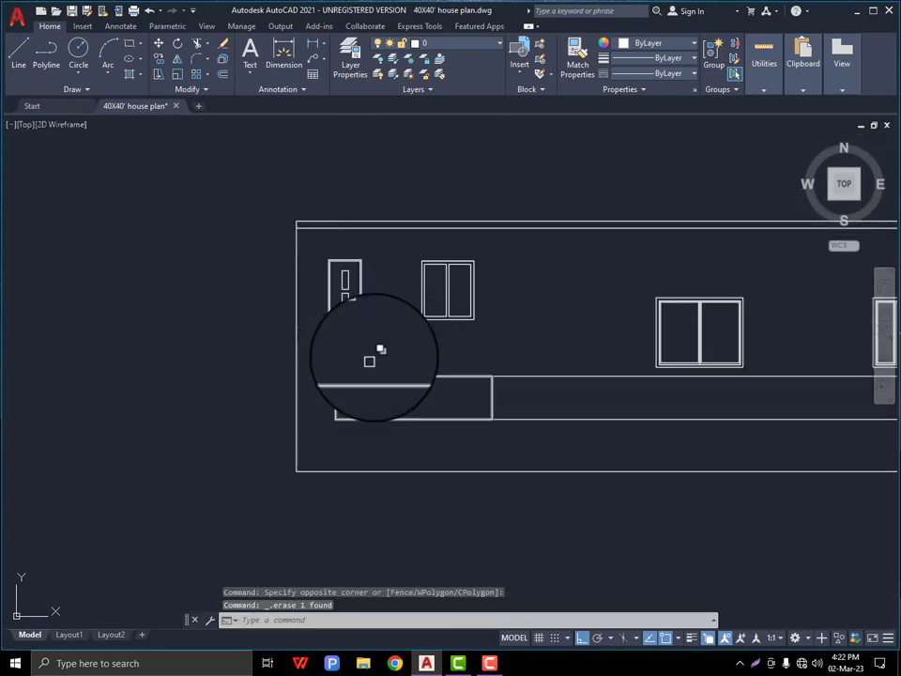
scroll(319, 281, "up", 5)
left_click(278, 345)
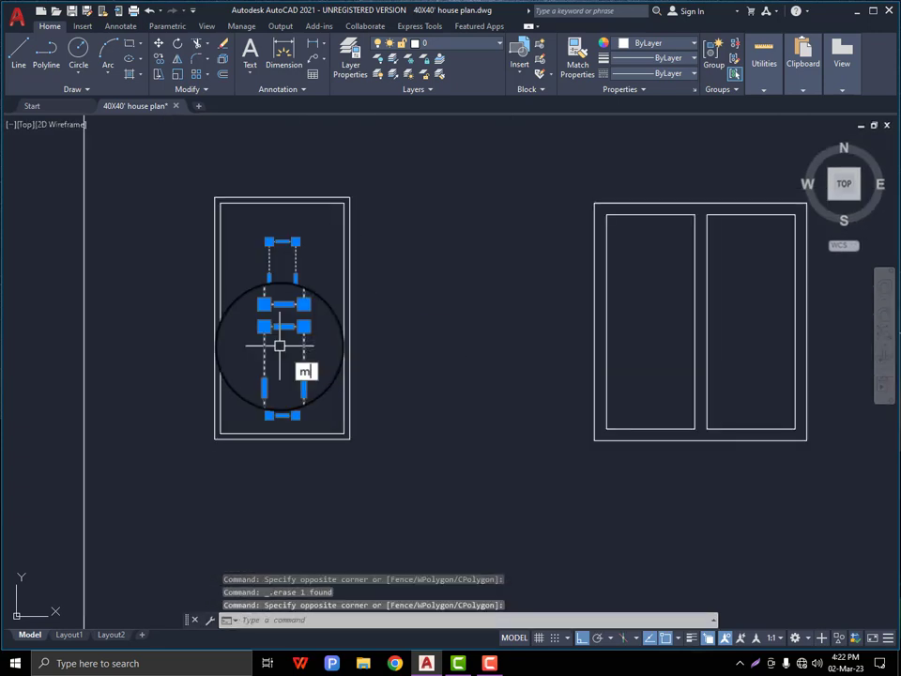
key("Return")
scroll(284, 220, "up", 2)
left_click(281, 237)
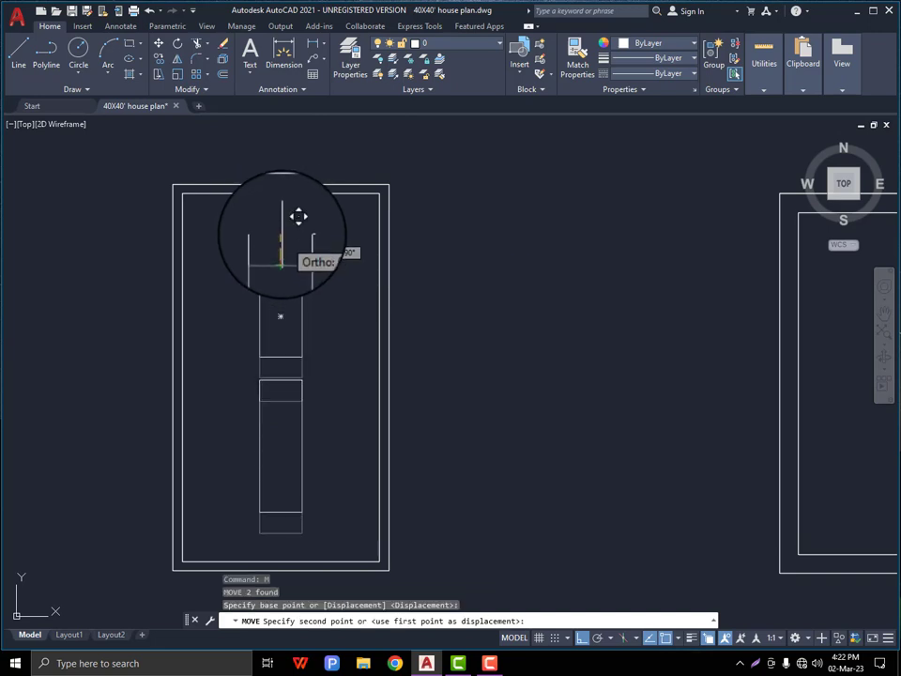
left_click(282, 234)
Copy the leftmost opening's upper panel twice into the narrow right-hand opening, one above the other, with Ortho off
scroll(299, 300, "down", 4)
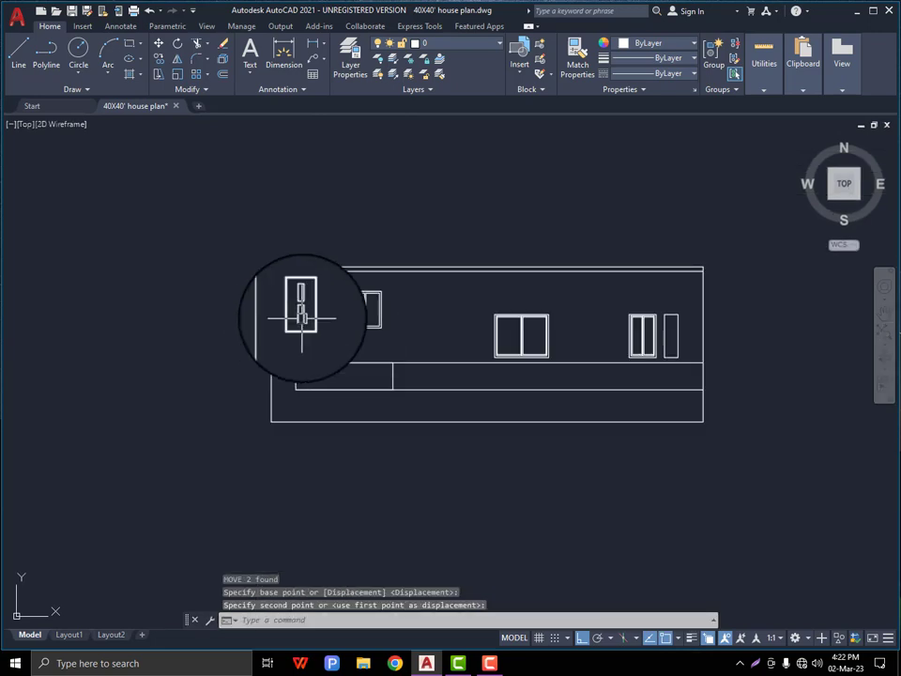
scroll(301, 319, "up", 4)
left_click(297, 300)
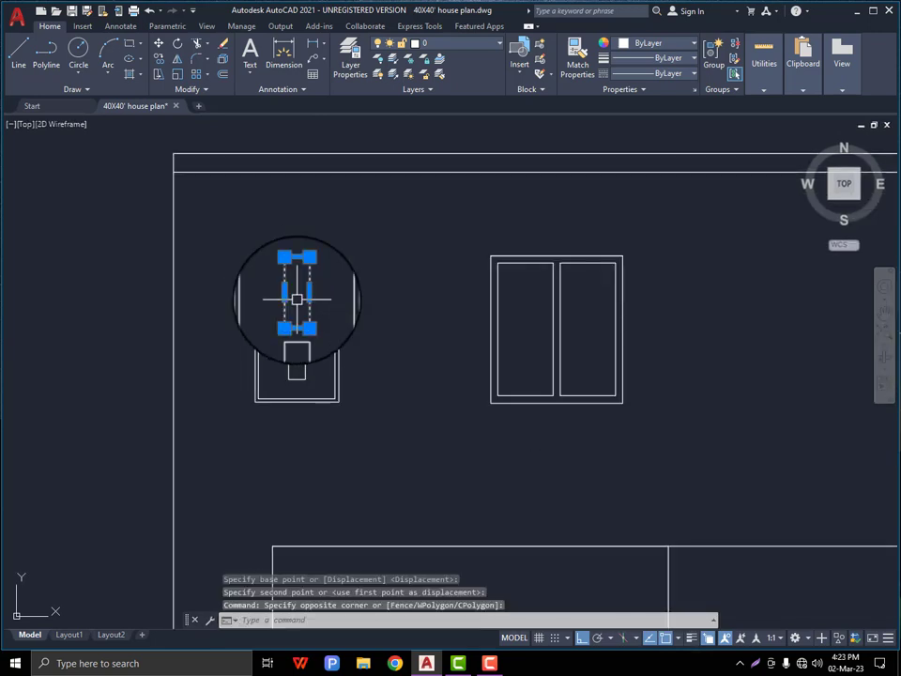
type("co")
key("Return")
left_click(301, 327)
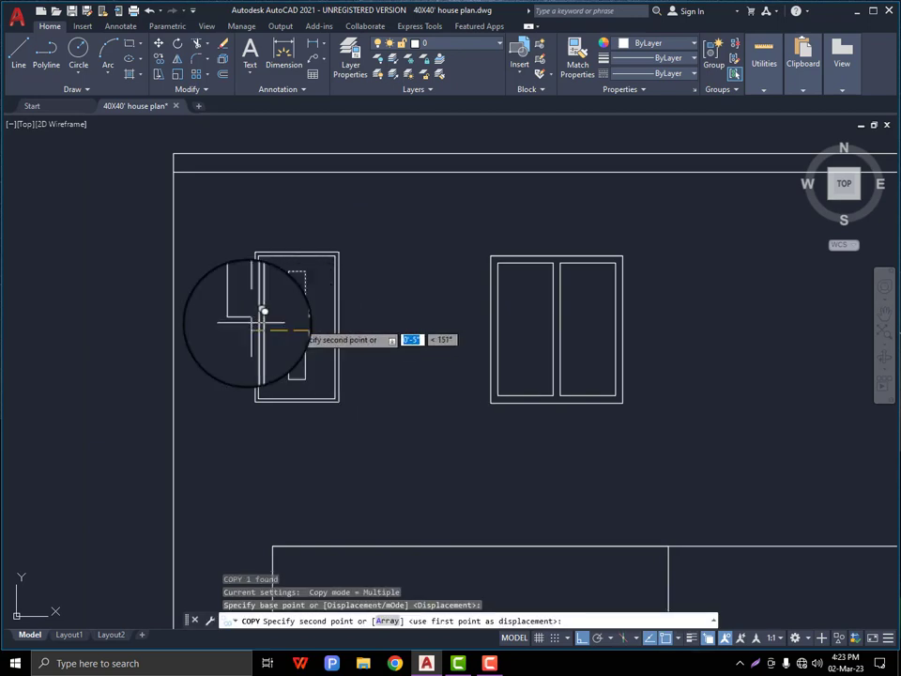
scroll(489, 338, "down", 4)
key("F8")
scroll(489, 321, "up", 4)
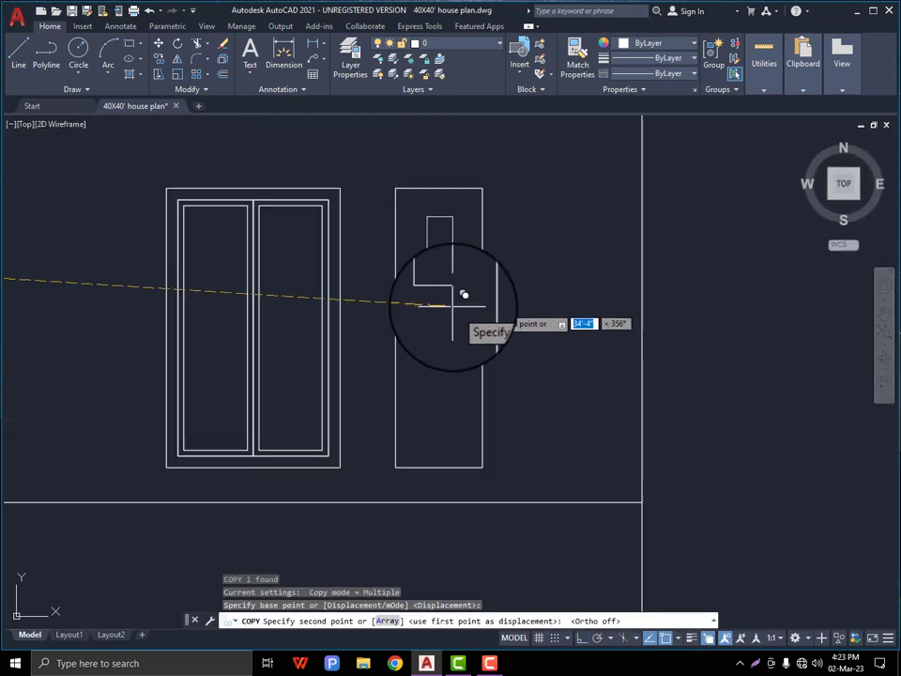
left_click(452, 310)
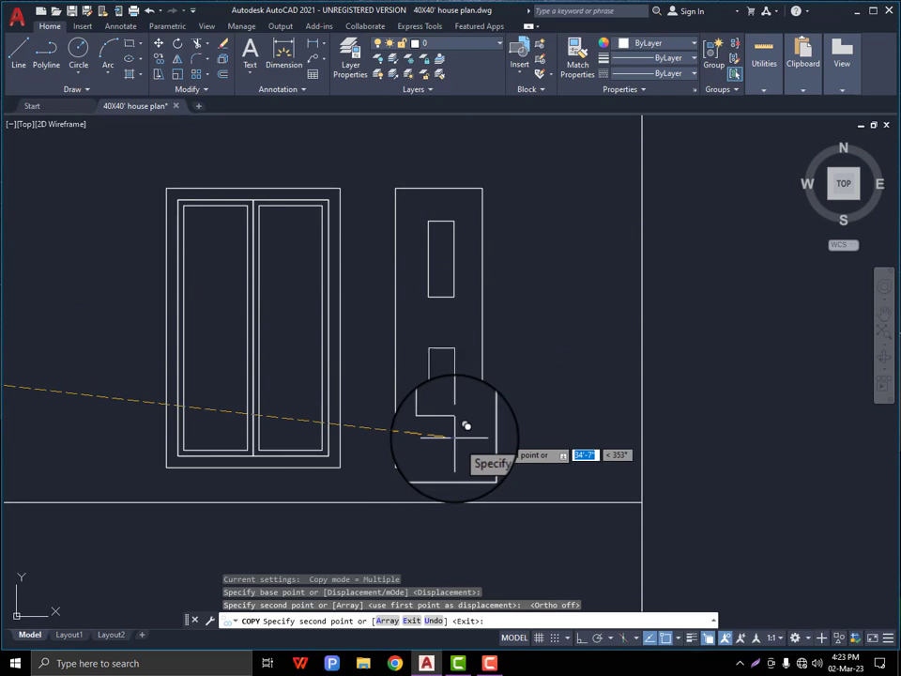
left_click(460, 385)
key("Escape")
Save the house plan drawing
scroll(505, 354, "down", 6)
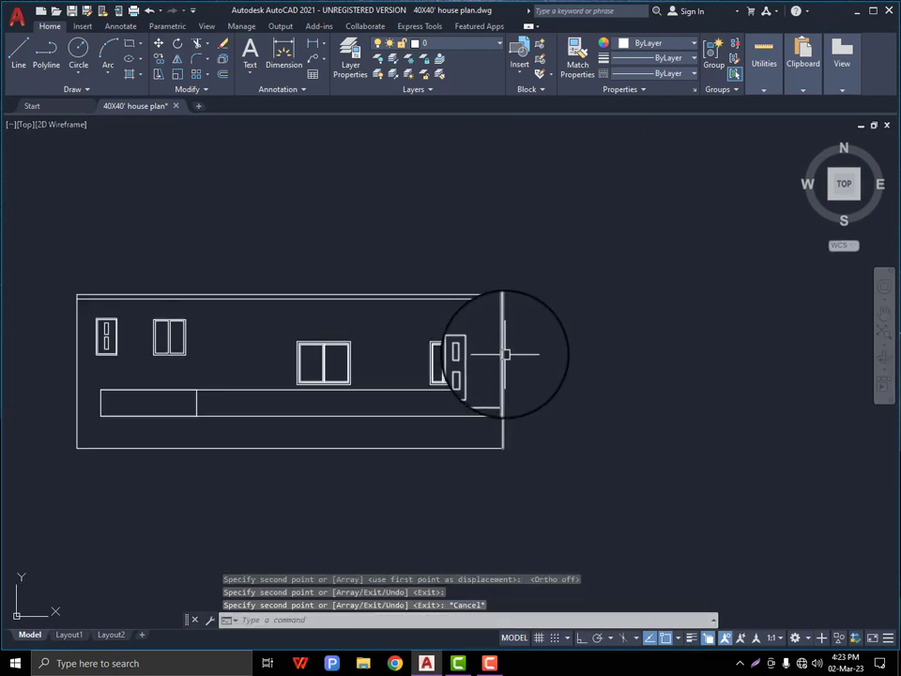
scroll(379, 301, "up", 2)
key("ctrl+s")
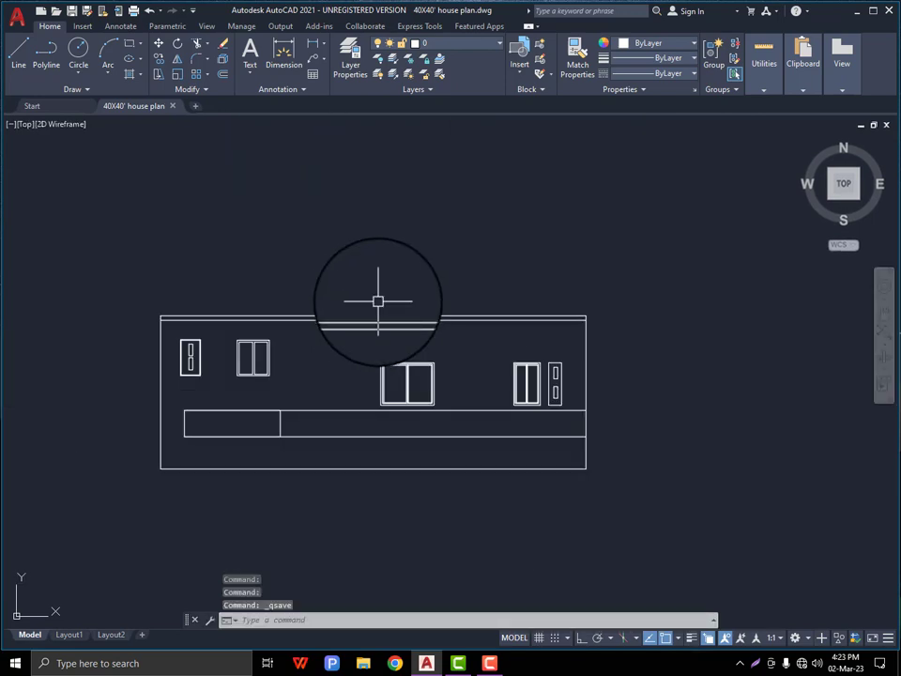
Offset the narrow right-hand opening's outline outward by 1" to form an outer frame
scroll(538, 383, "up", 3)
scroll(532, 379, "down", 4)
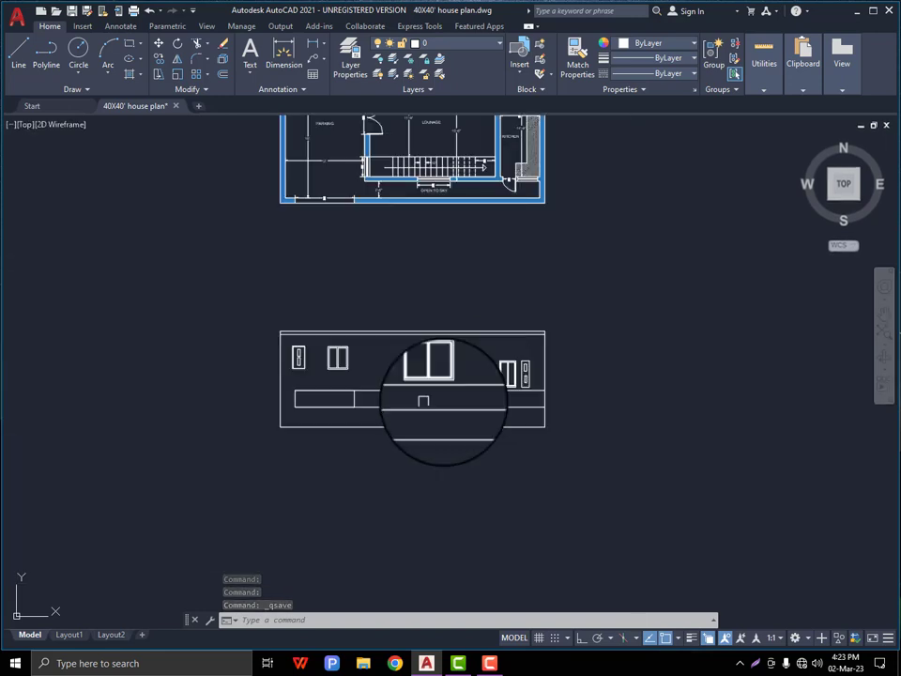
scroll(460, 369, "up", 4)
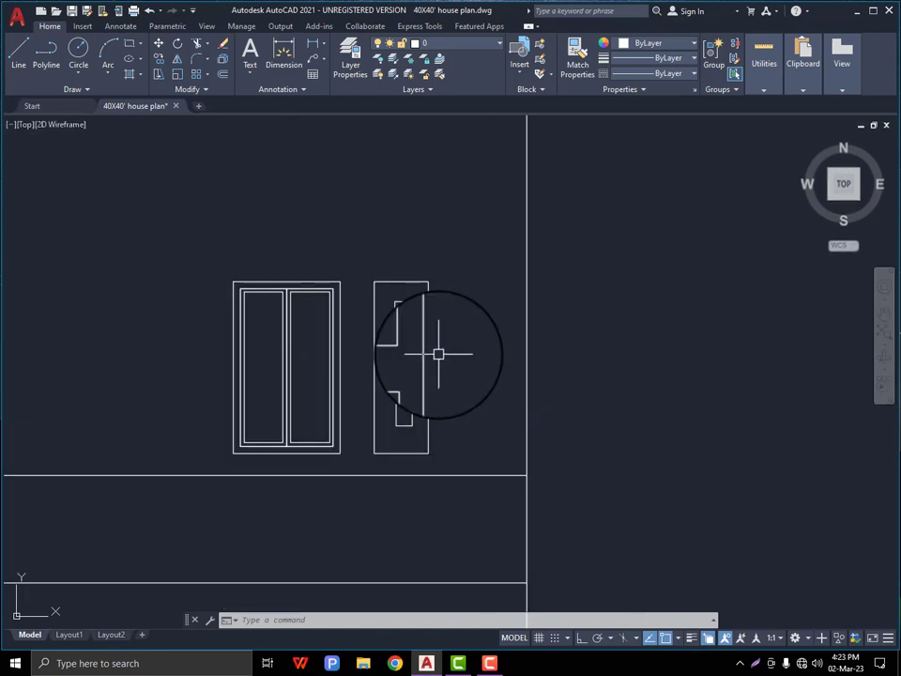
type("o")
key("Return")
key("Return")
scroll(415, 289, "up", 4)
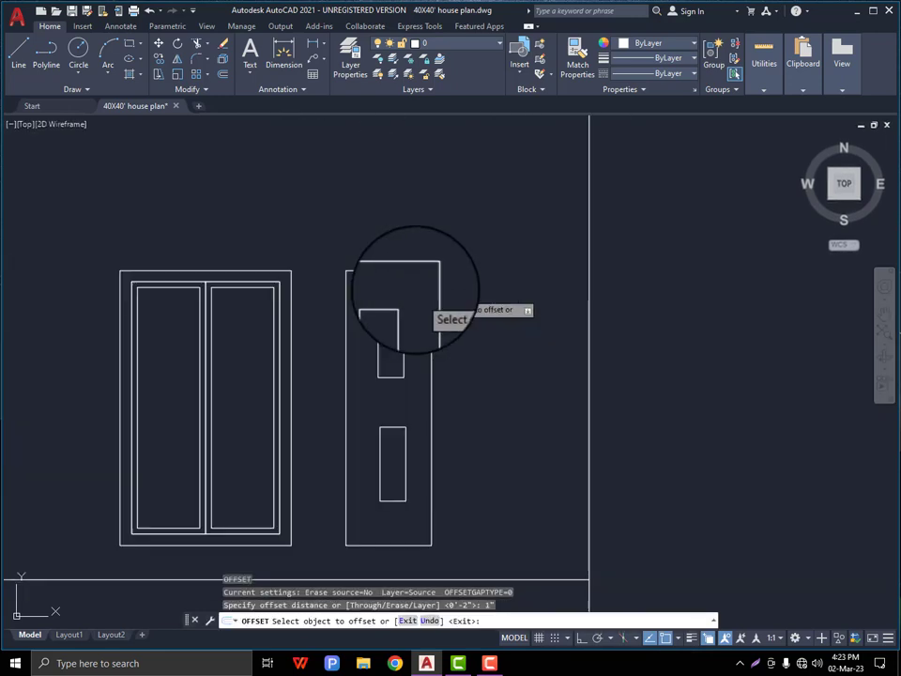
left_click(396, 257)
left_click(395, 222)
key("Escape")
scroll(395, 222, "down", 2)
scroll(403, 368, "up", 2)
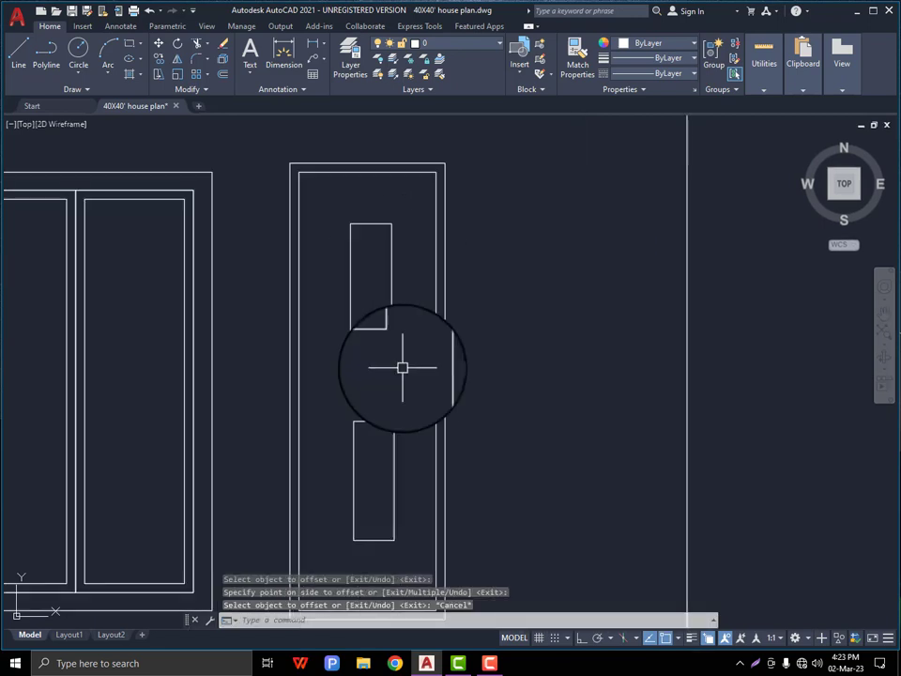
Measure the gap between the lower panel and the frame line on its left with a temporary linear dimension, and erase that dimension
left_click(312, 43)
left_click(353, 419)
left_click(298, 426)
key("Return")
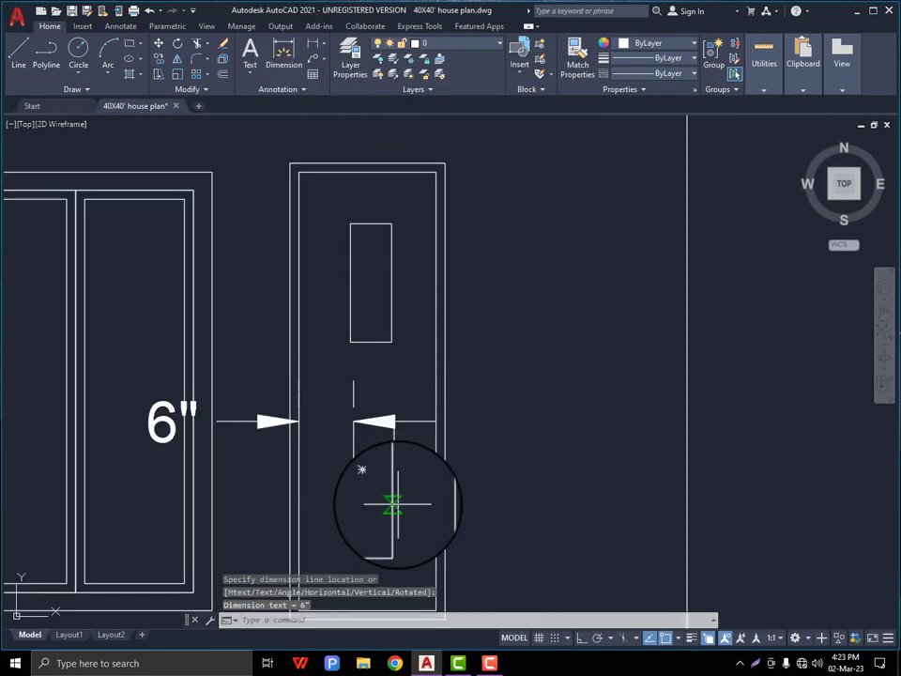
left_click(395, 502)
left_click(436, 501)
key("Escape")
left_click(328, 411)
left_click(253, 442)
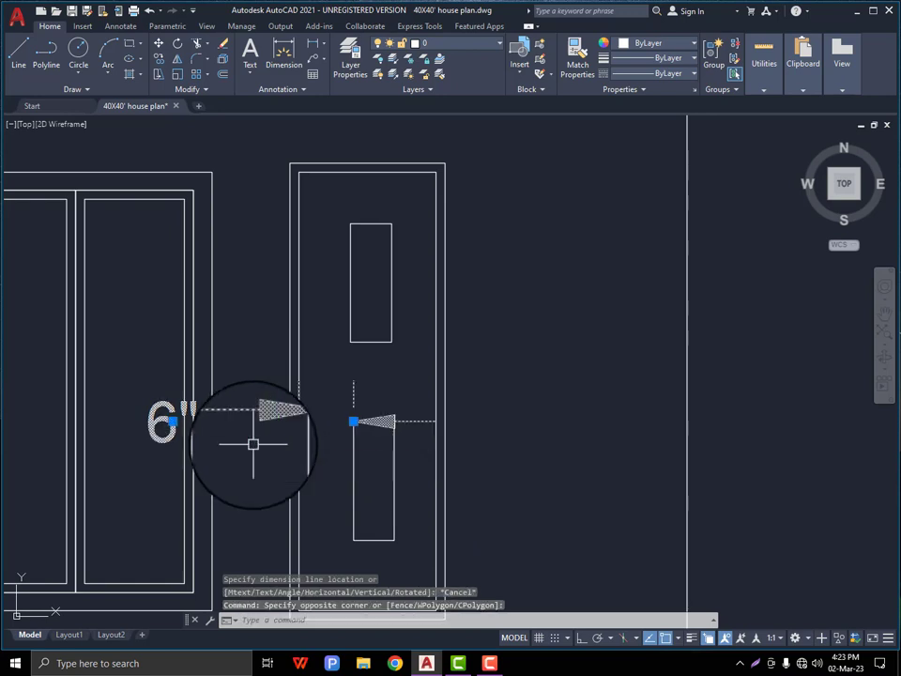
key("Delete")
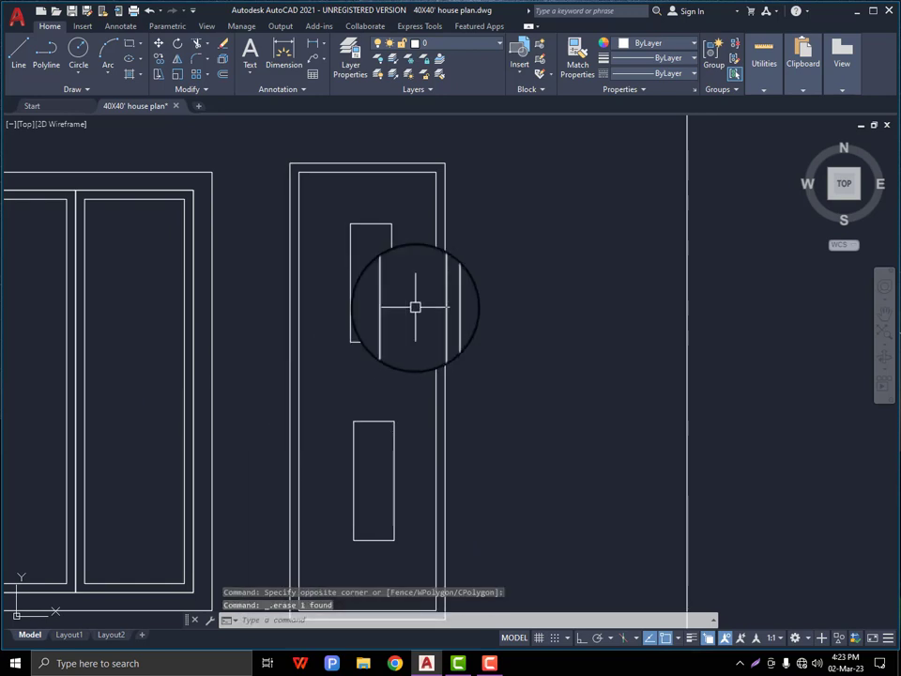
scroll(415, 307, "down", 3)
scroll(400, 324, "up", 3)
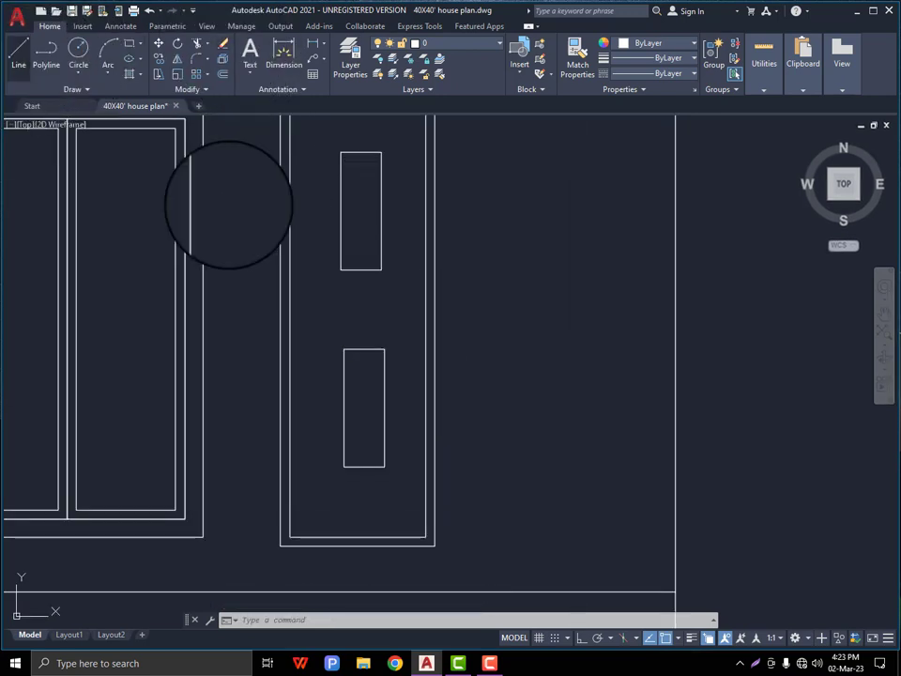
type("l")
key("Return")
key("Escape")
Move the narrow right-hand opening's lower panel straight up by about 2", closer to the upper panel
left_click(418, 338)
left_click(362, 392)
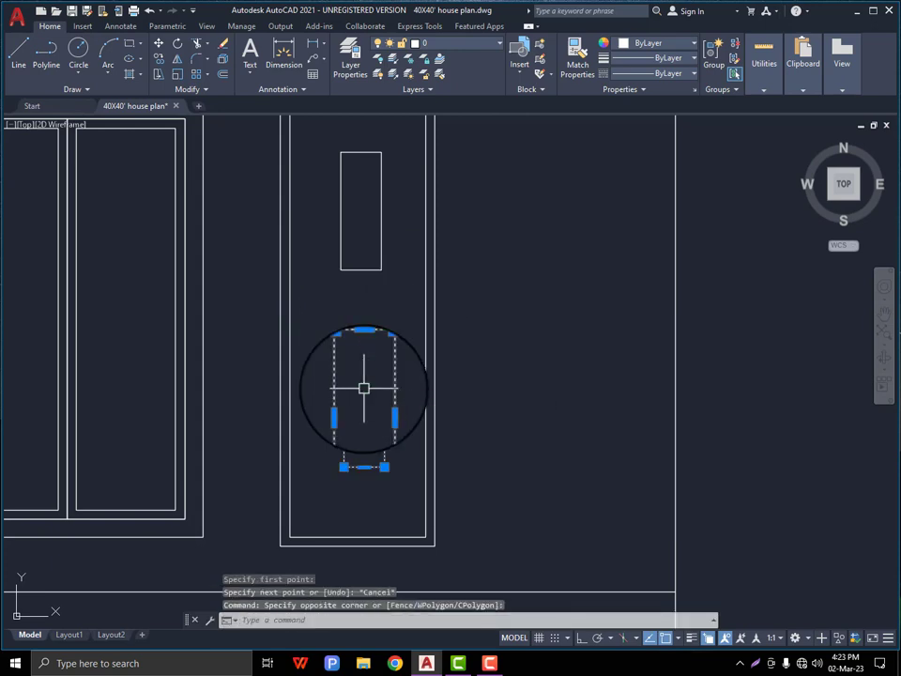
type("m")
key("Return")
scroll(344, 354, "up", 2)
left_click(336, 350)
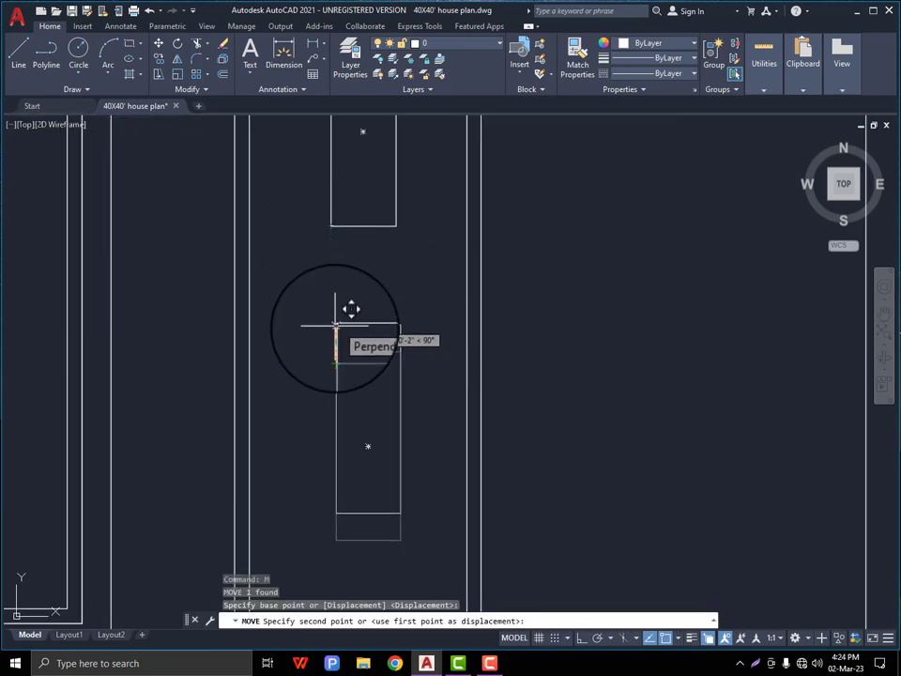
scroll(348, 433, "down", 6)
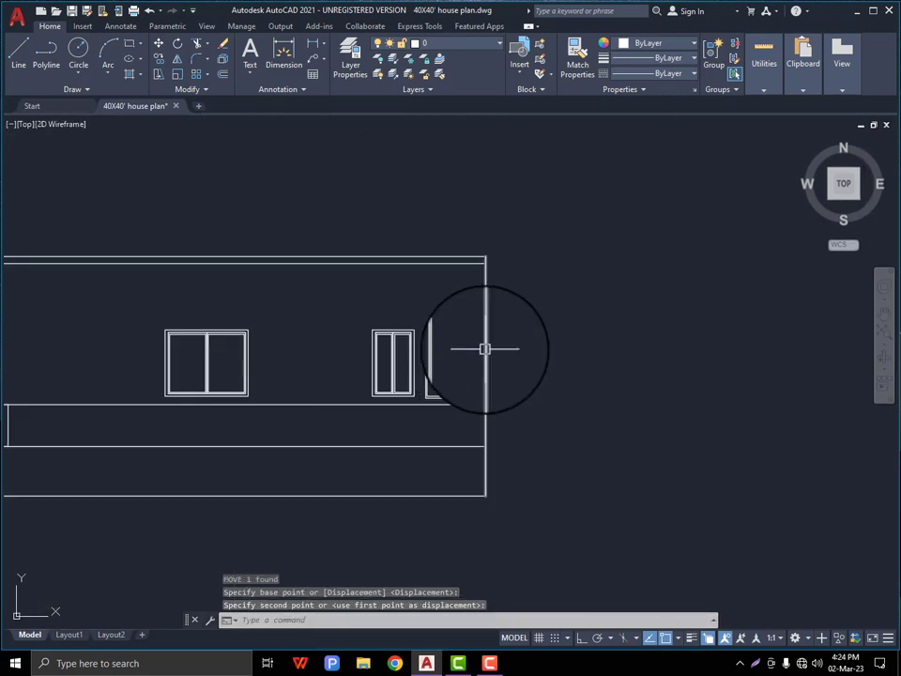
Offset the long low rectangle at the elevation's lower left inward by 2" to form a gate frame
scroll(250, 343, "up", 5)
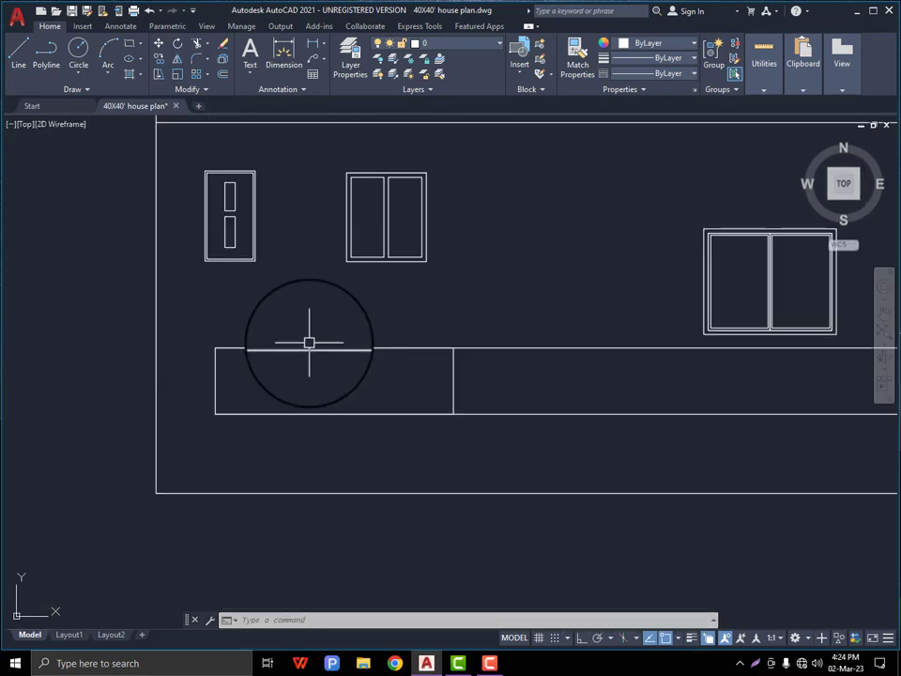
key("Return")
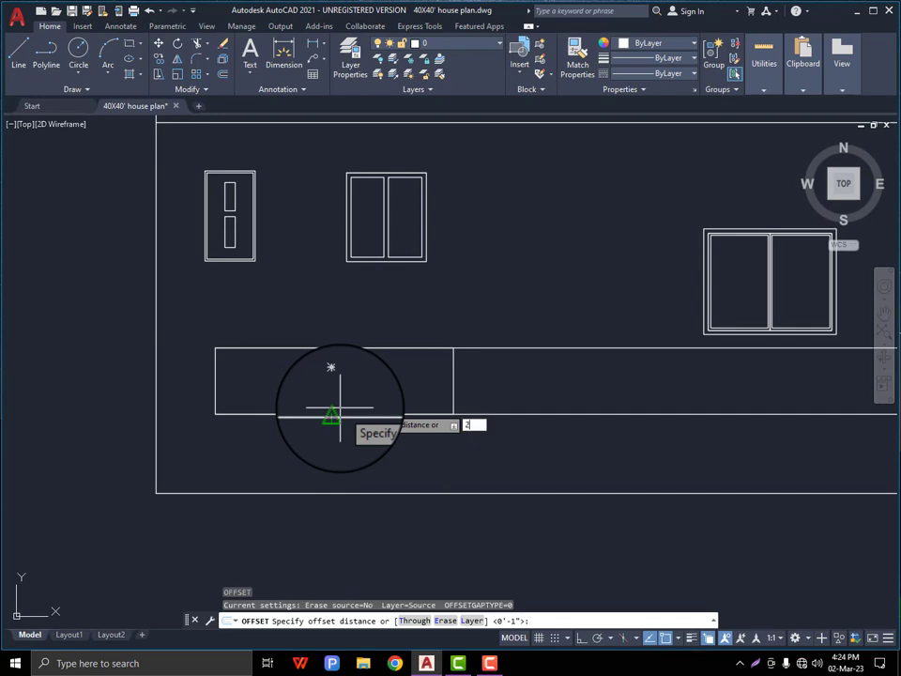
left_click(336, 349)
left_click(403, 394)
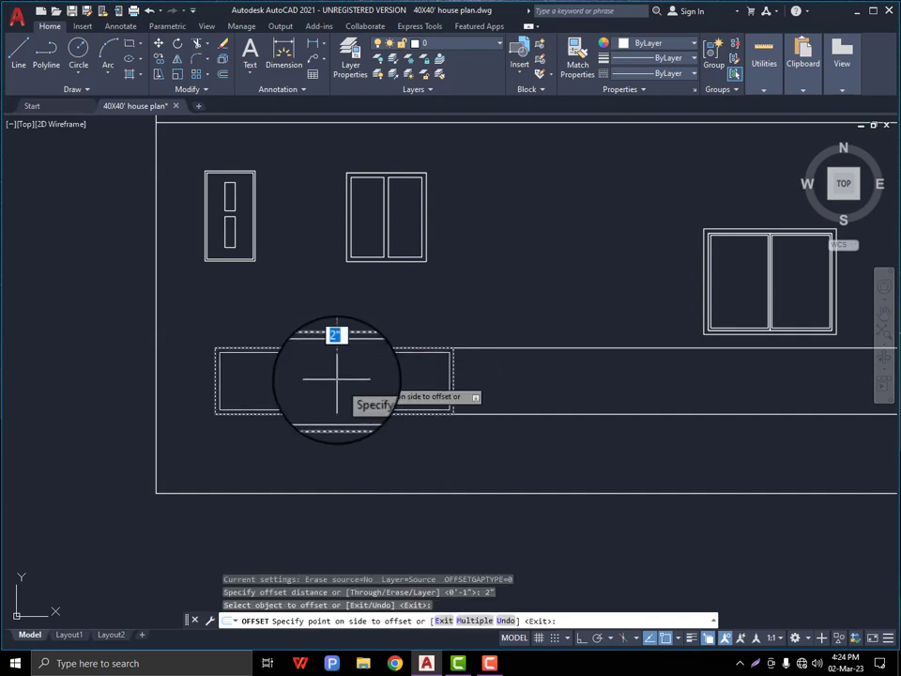
left_click(335, 379)
key("Escape")
Draw a vertical centre line between the midpoints of the gate's inner frame, from its lower edge to its upper edge
left_click(24, 59)
scroll(352, 422, "up", 2)
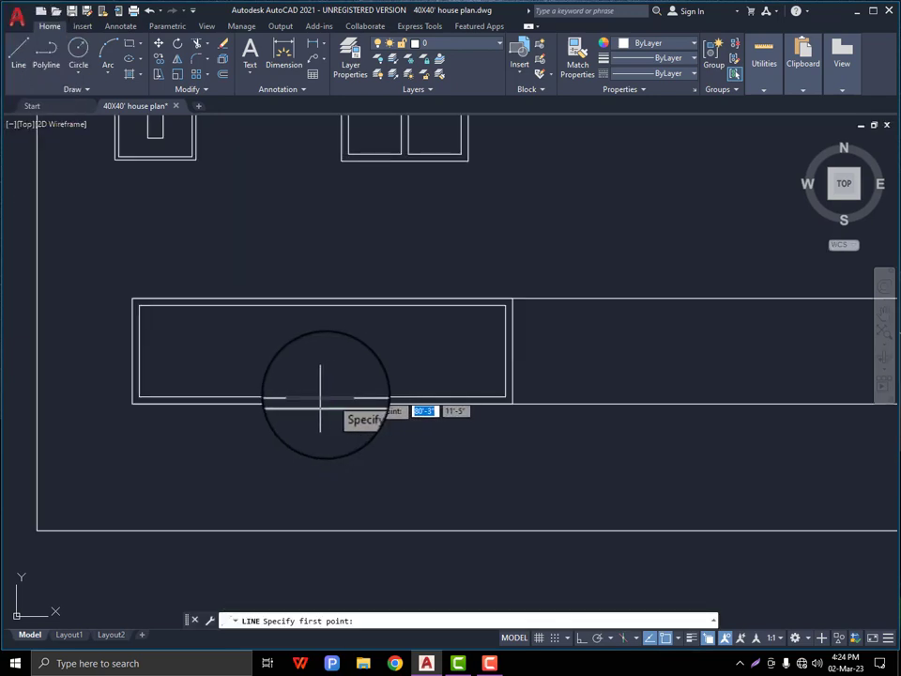
left_click(322, 397)
left_click(322, 305)
right_click(322, 308)
left_click(335, 319)
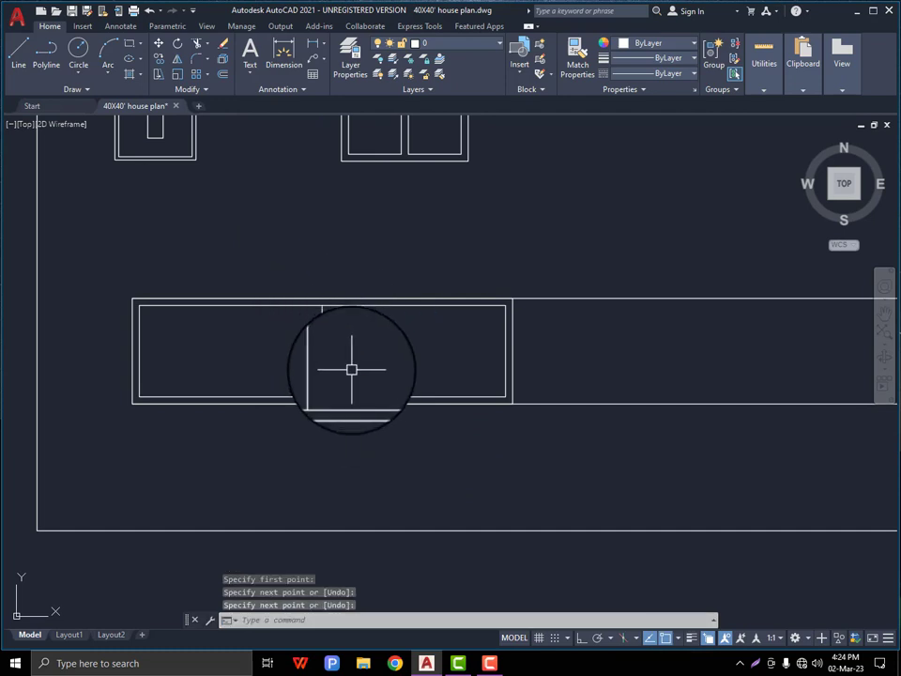
left_click(139, 350)
key("Escape")
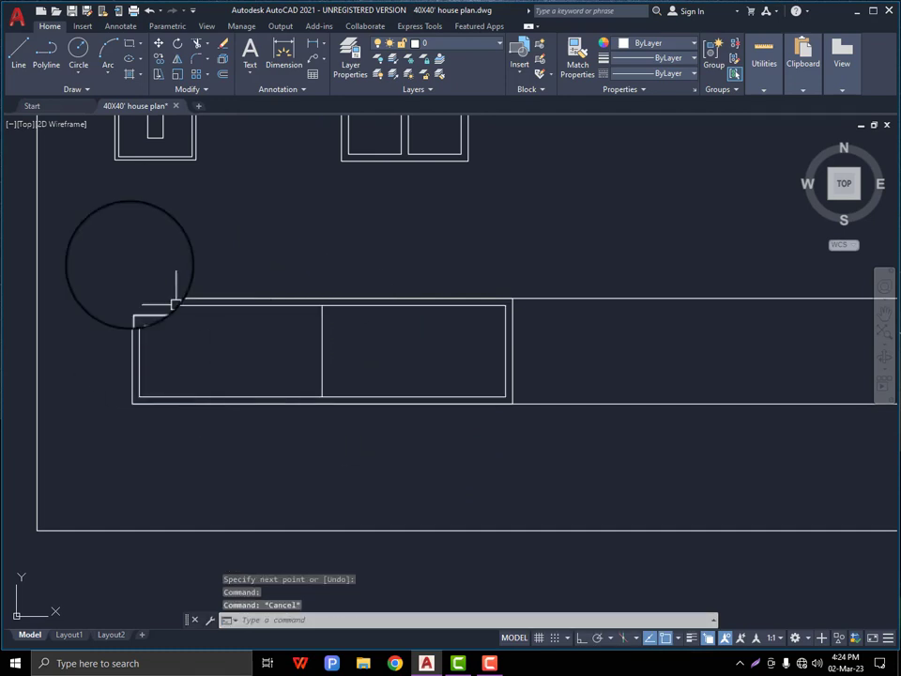
Draw a vertical line along the left side of the gate's inner frame, from its lower corner to its upper corner
left_click(18, 56)
left_click(138, 396)
left_click(138, 306)
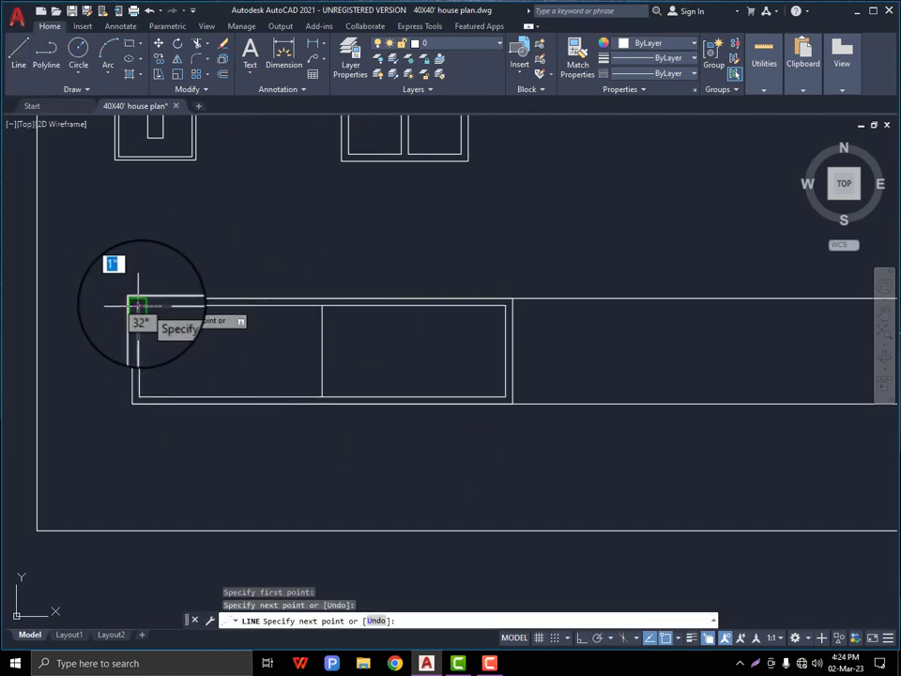
key("Return")
Offset the line on the inner frame's left side 2" to the right as the gate's first slat
type("o")
key("Return")
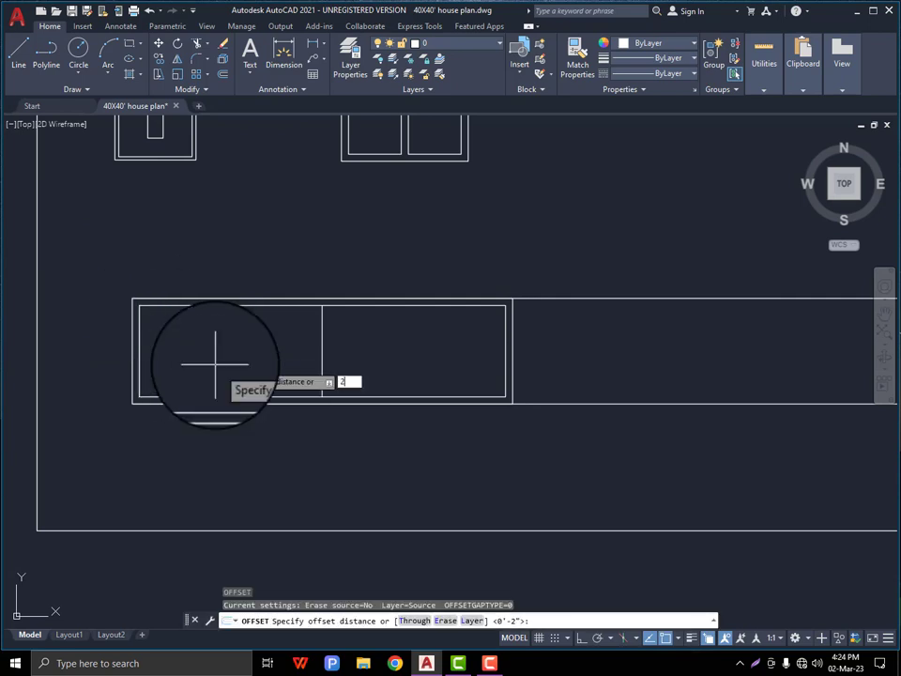
scroll(215, 364, "up", 2)
left_click(106, 351)
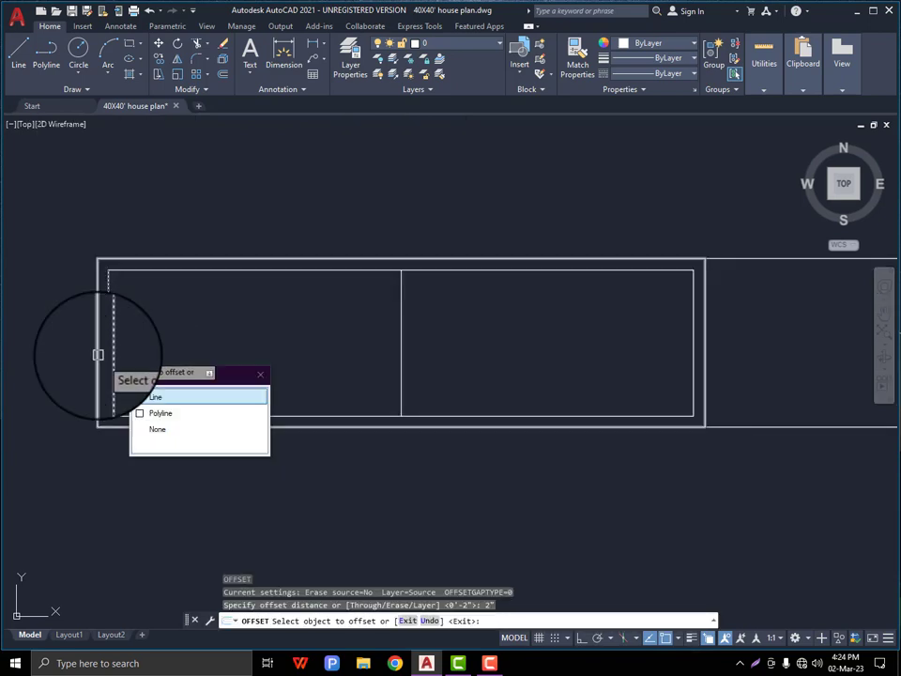
left_click(146, 400)
left_click(181, 382)
Repeat the 2" offset from the first slat with the Multiple option, filling the gate's left half with slats towards the centre line
left_click(125, 355)
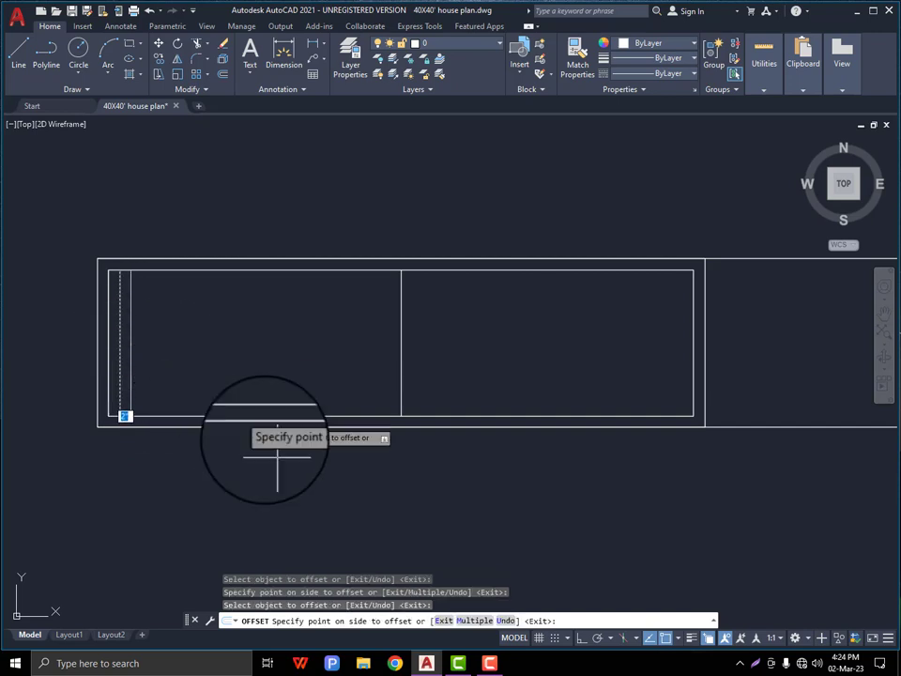
left_click(473, 620)
left_click(494, 348)
left_click(494, 348)
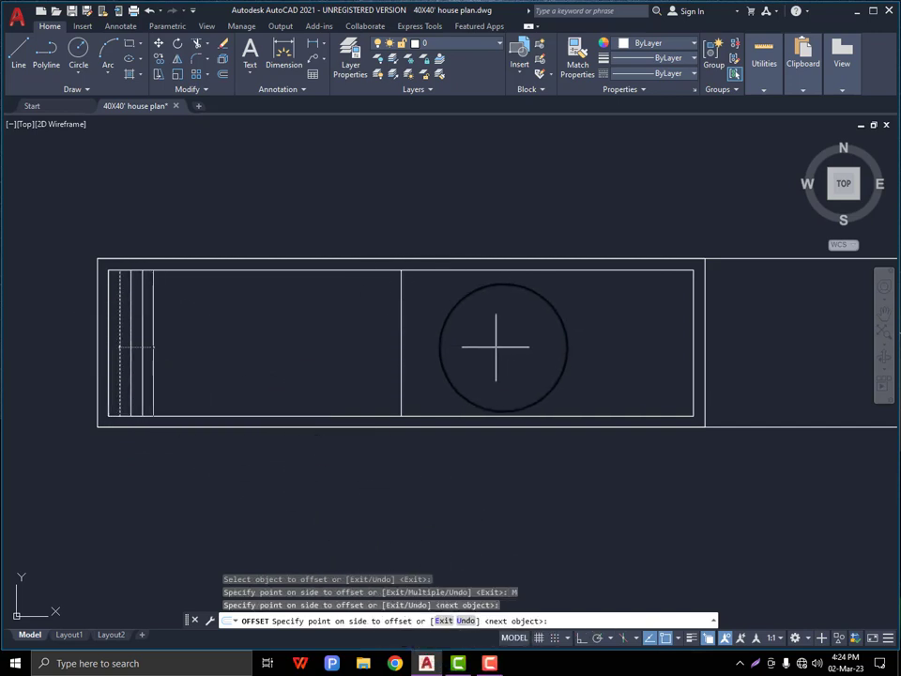
left_click(533, 348)
left_click(537, 347)
left_click(537, 347)
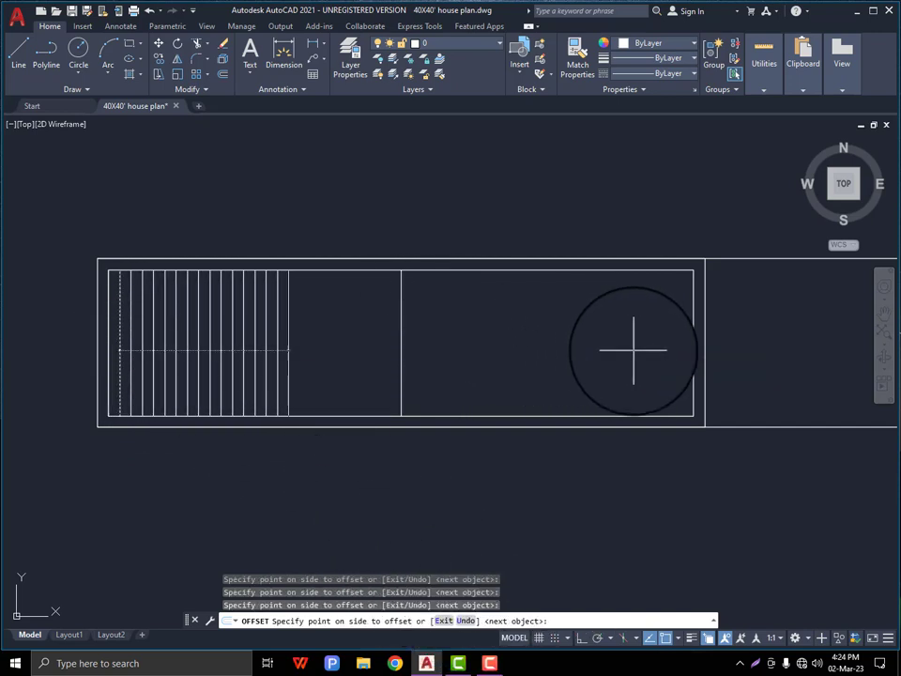
scroll(313, 339, "down", 4)
scroll(394, 338, "up", 3)
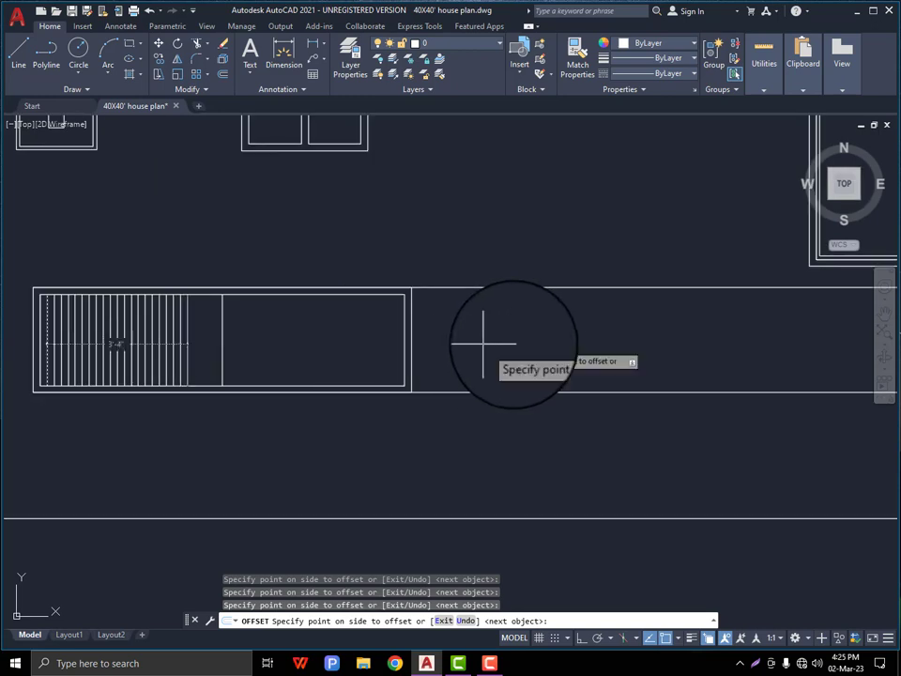
key("Escape")
Offset the gate's centre line repeatedly by 2" with the Multiple option, filling the right half with vertical slats
scroll(239, 338, "up", 2)
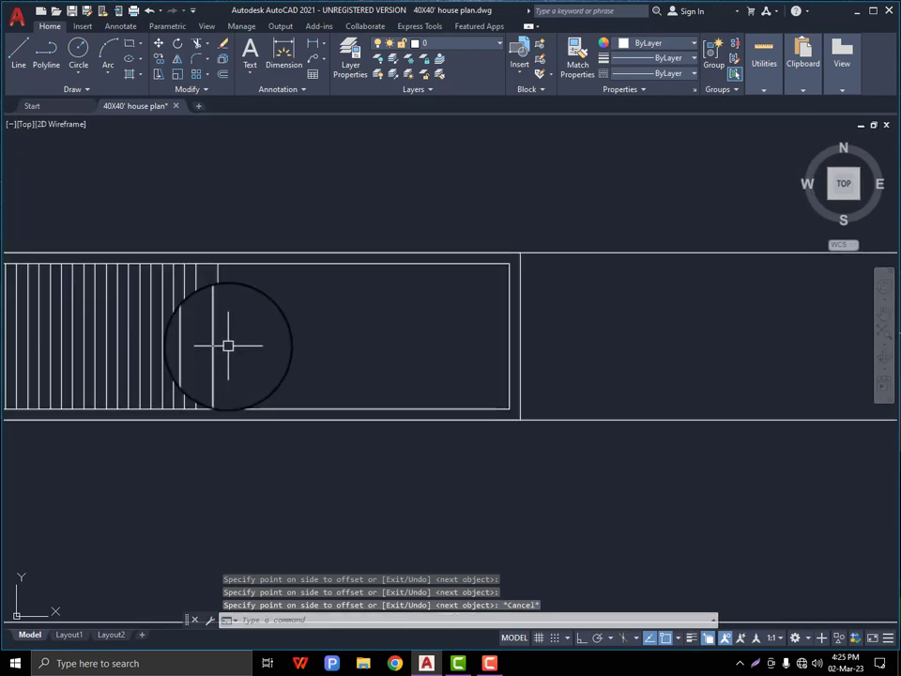
left_click(225, 346)
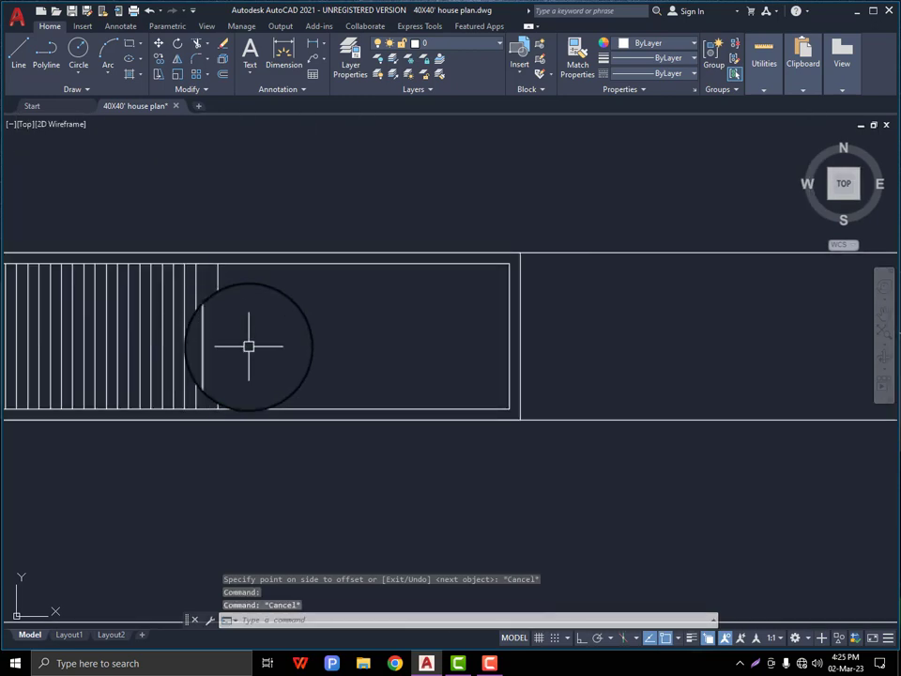
type("o")
key("Return")
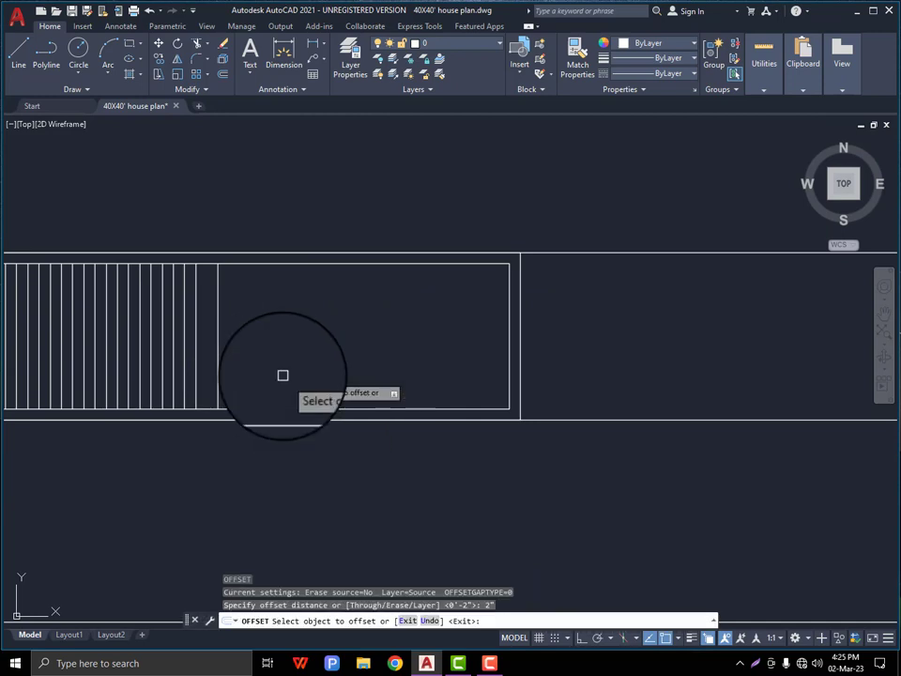
left_click(217, 354)
left_click(476, 620)
scroll(317, 365, "down", 2)
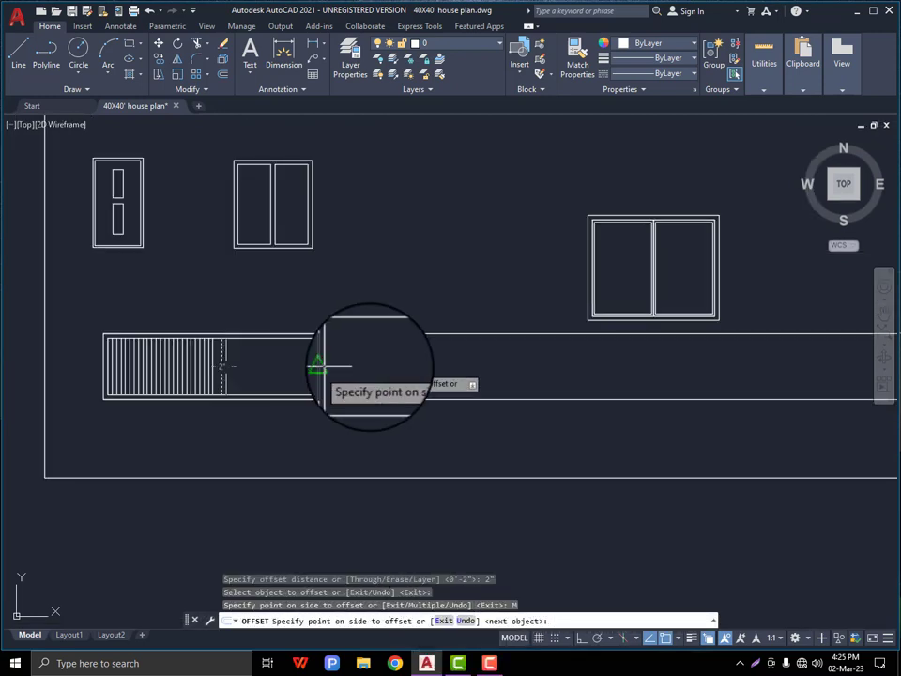
left_click(380, 366)
left_click(423, 366)
left_click(460, 366)
left_click(490, 366)
left_click(516, 365)
scroll(555, 369, "up", 2)
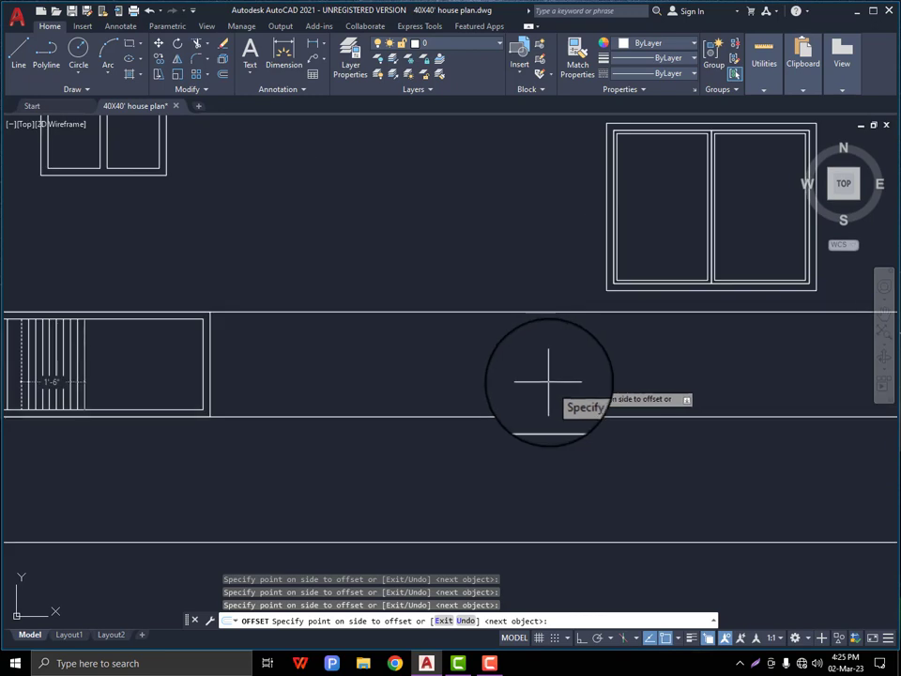
scroll(732, 376, "down", 4)
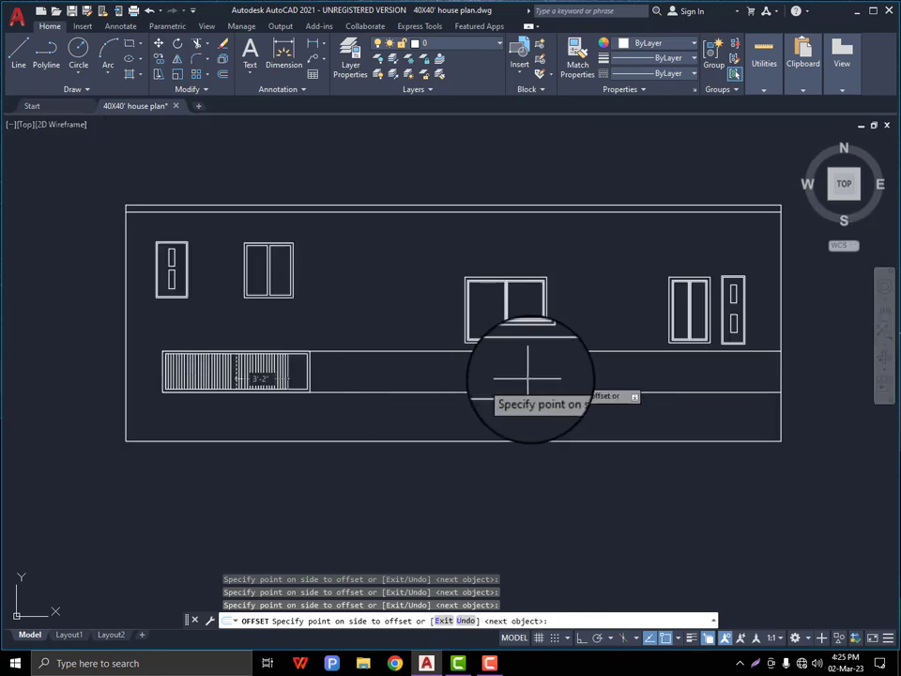
key("Escape")
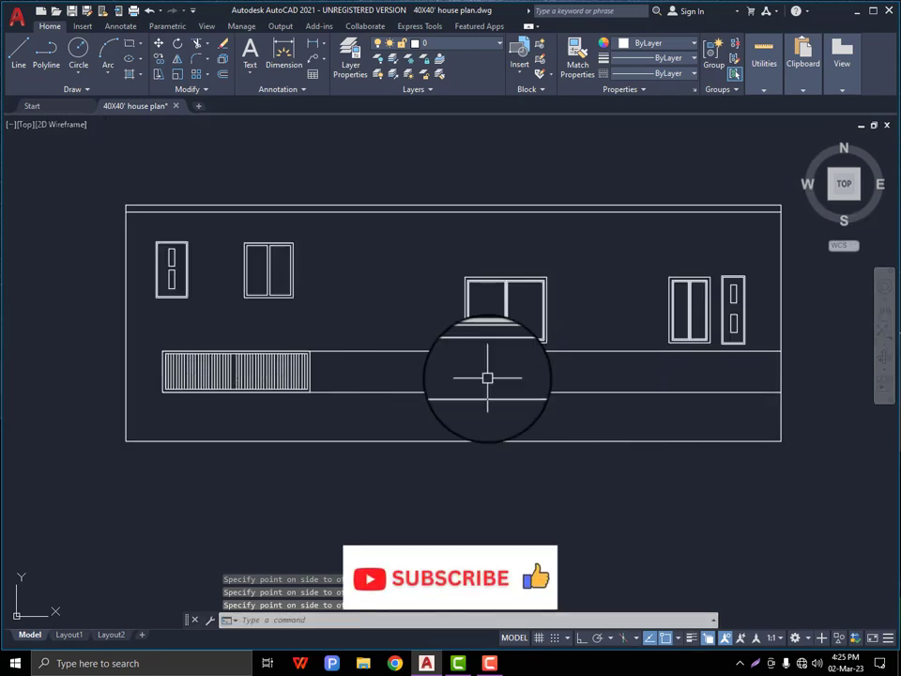
Add the missing slat between the left half's last slat and the gate's centre line with a 2" offset
scroll(450, 368, "up", 5)
left_click(262, 372)
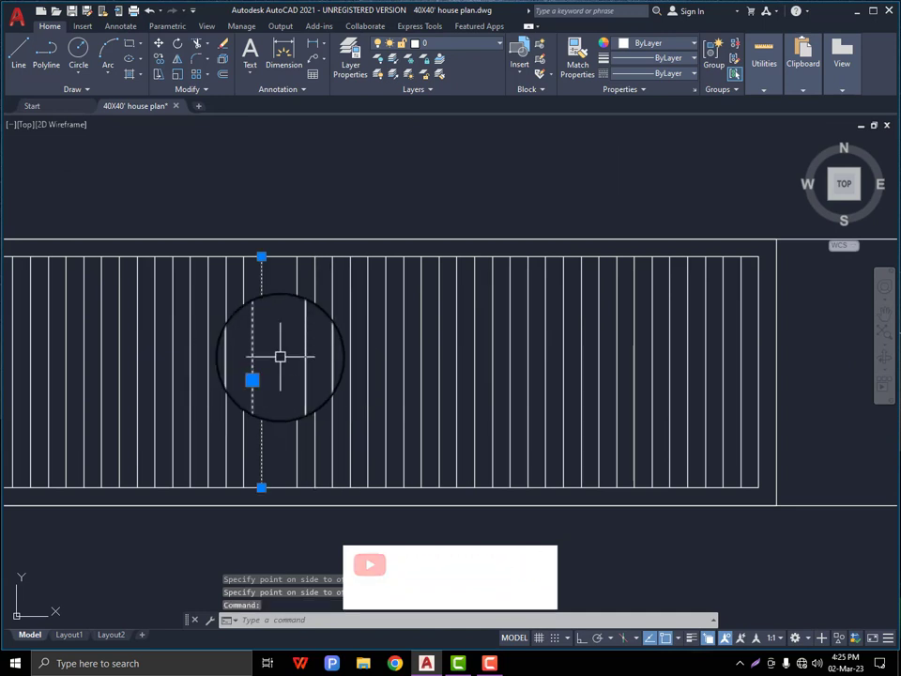
key("Return")
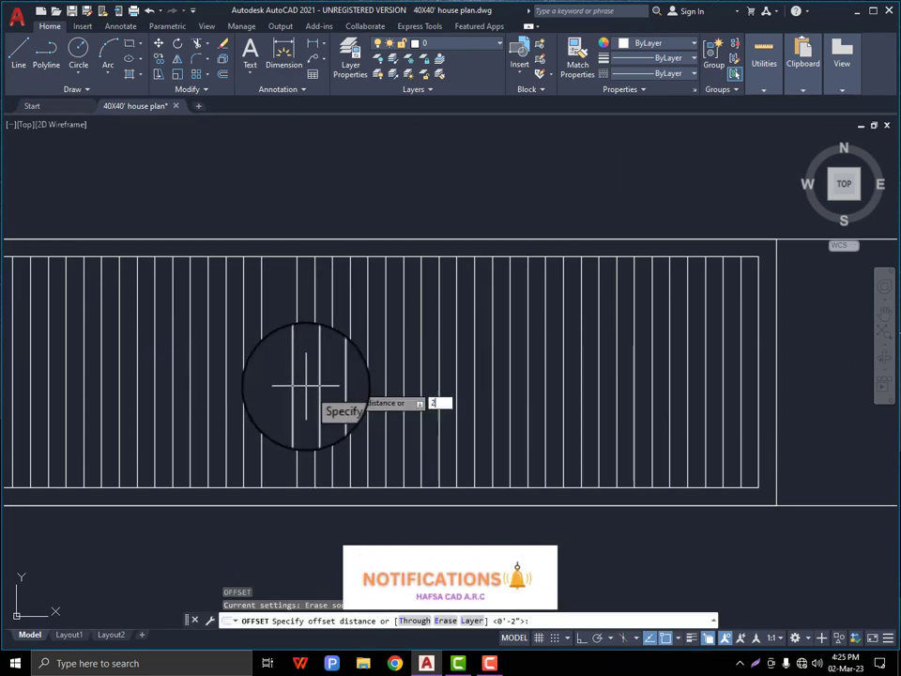
left_click(279, 406)
left_click(284, 405)
key("Escape")
Set the gate centre line's lineweight to 0.60 mm and turn on lineweight display
left_click(297, 403)
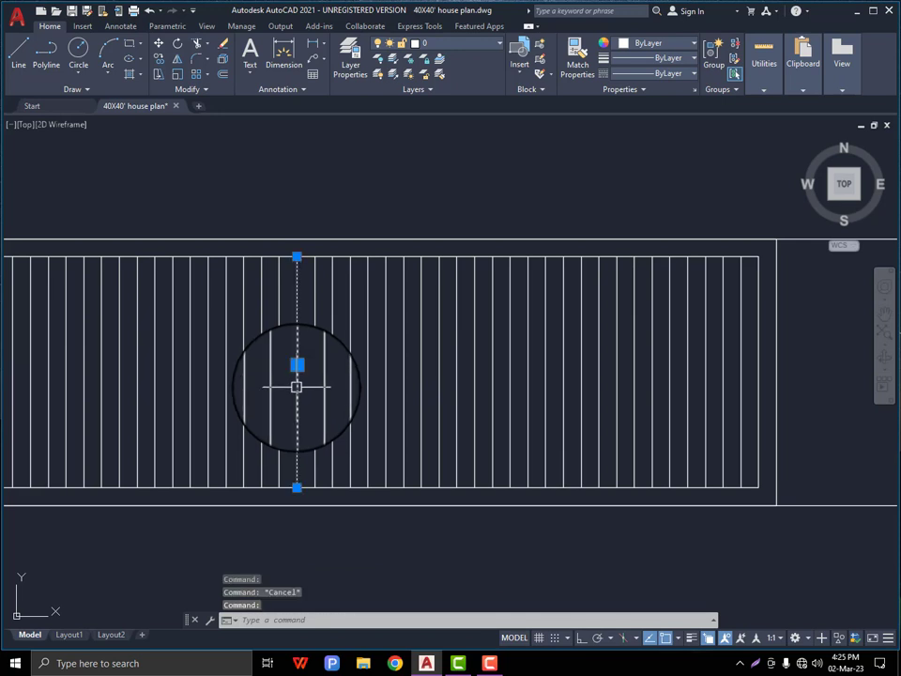
left_click(668, 73)
scroll(665, 259, "down", 2)
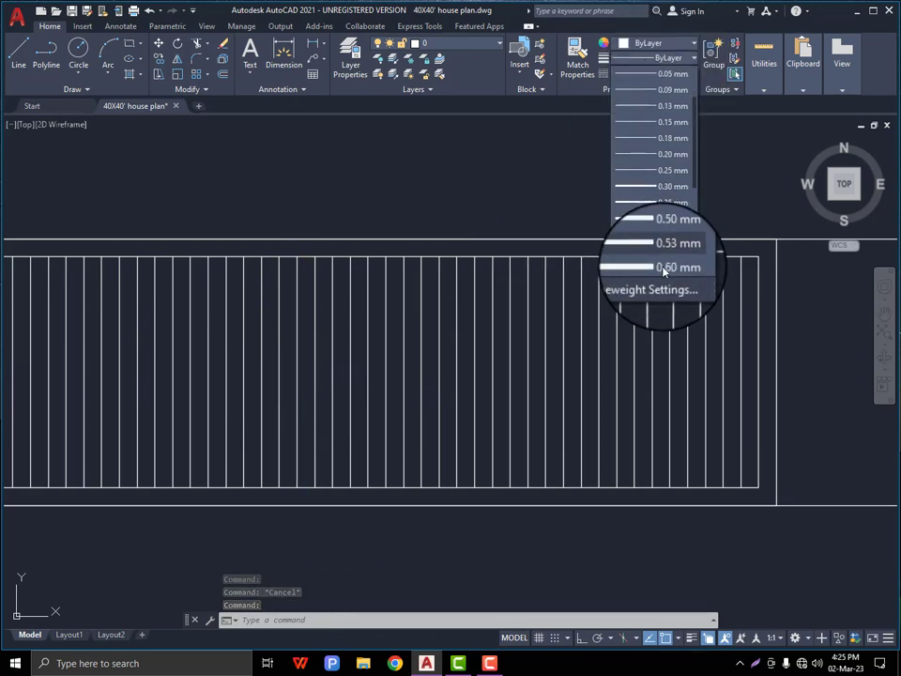
left_click(667, 263)
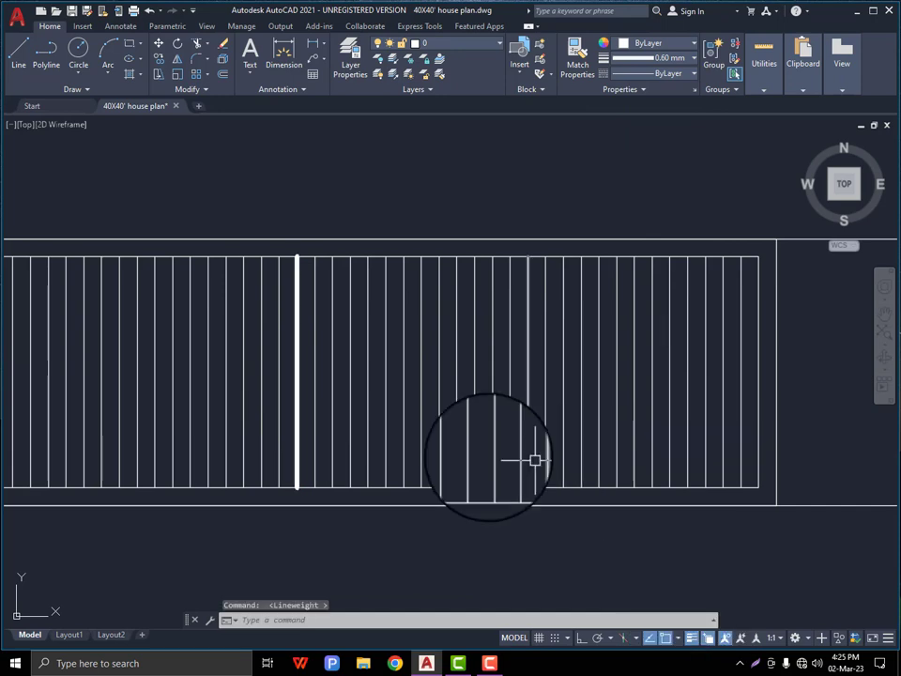
scroll(332, 473, "down", 3)
scroll(313, 403, "up", 3)
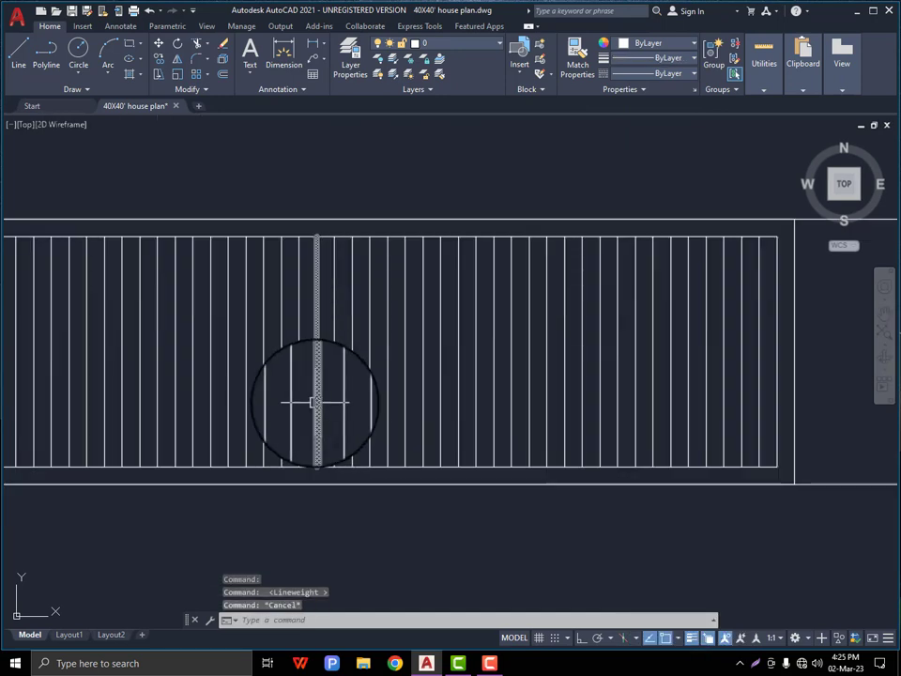
Set the gate centre line's lineweight to 0.35 mm
left_click(668, 58)
key("Escape")
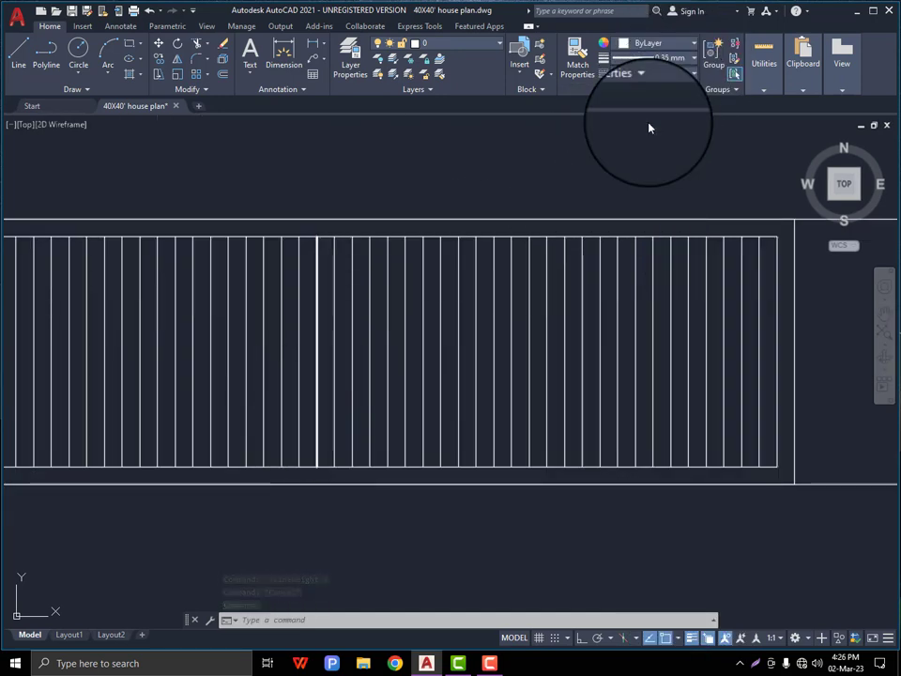
scroll(394, 376, "down", 4)
scroll(271, 376, "up", 1)
scroll(224, 382, "down", 8)
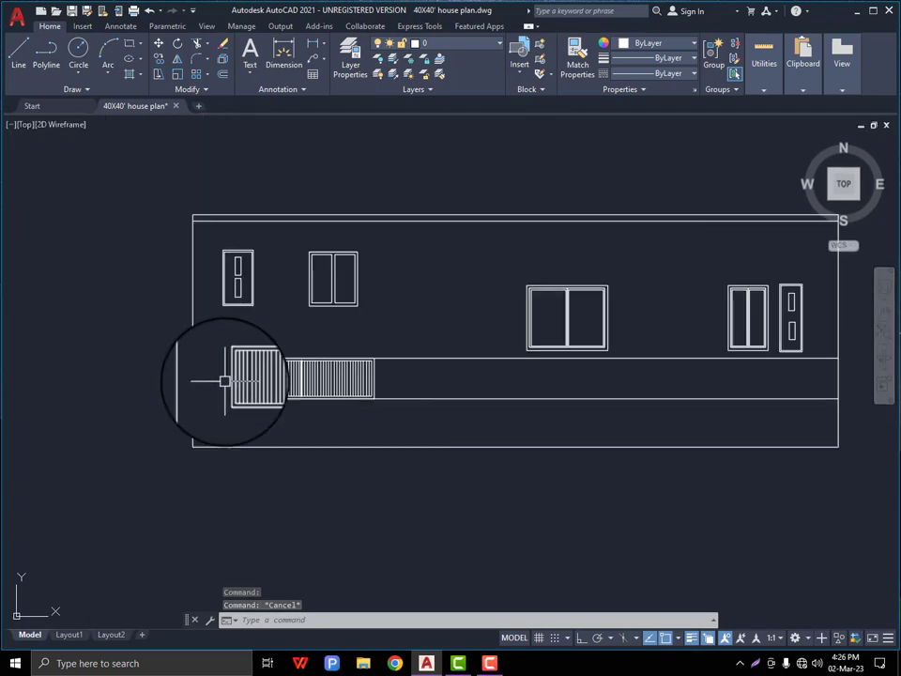
Erase the surplus vertical line near the gate's left end
scroll(254, 365, "up", 5)
scroll(178, 375, "up", 5)
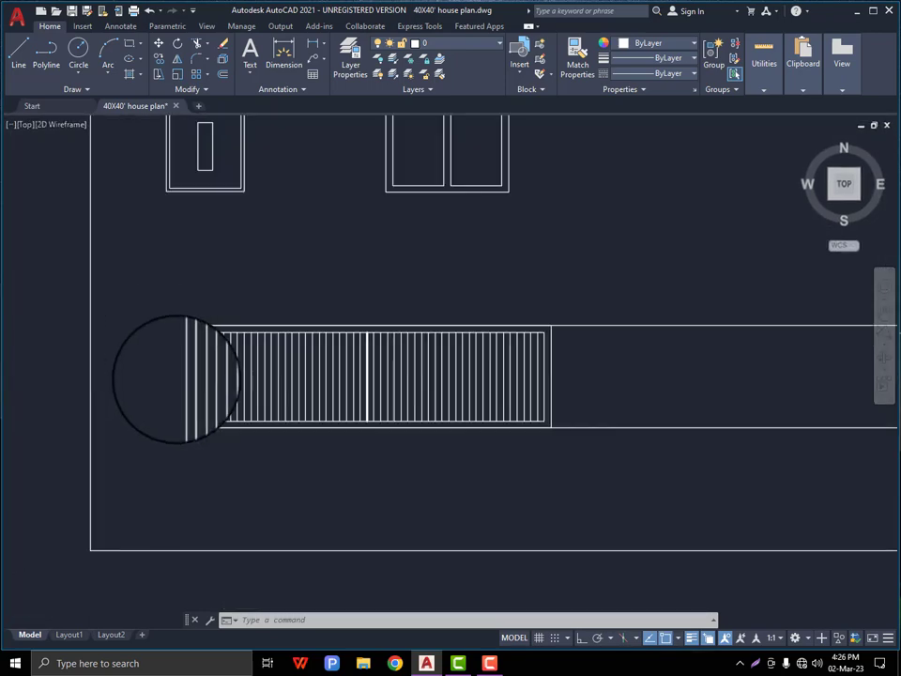
left_click(219, 373)
key("Delete")
scroll(174, 358, "down", 2)
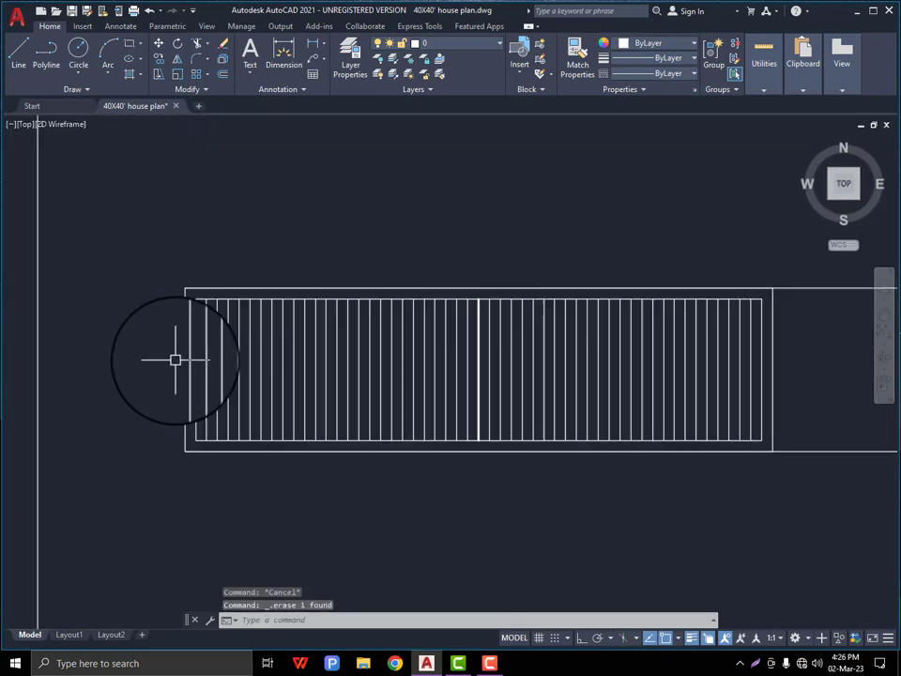
scroll(213, 360, "down", 8)
scroll(254, 352, "up", 5)
left_click(19, 54)
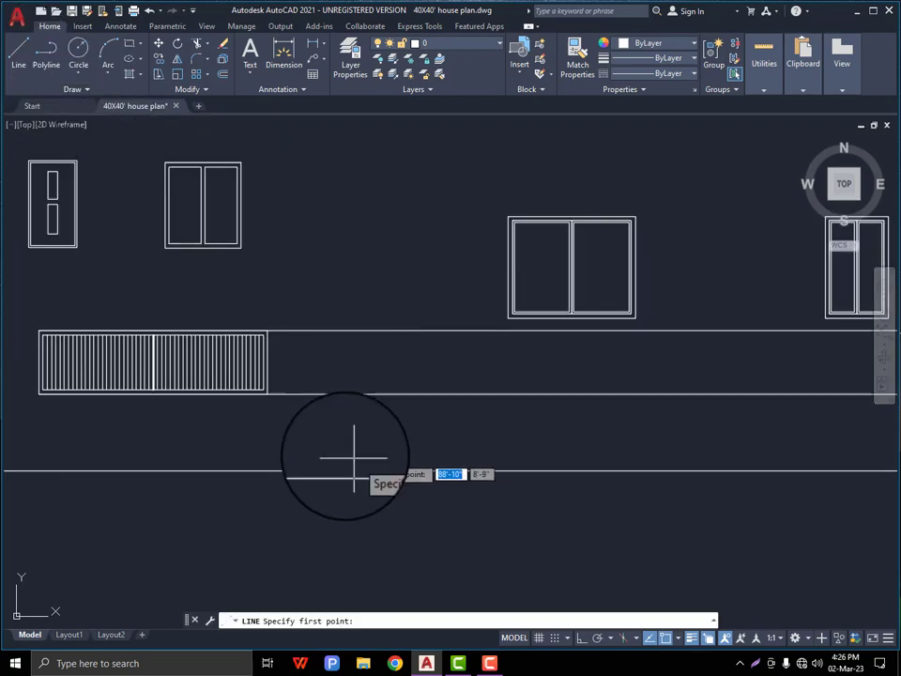
left_click(262, 392)
scroll(470, 413, "up", 4)
left_click(533, 374)
right_click(532, 377)
left_click(555, 387)
scroll(627, 385, "down", 3)
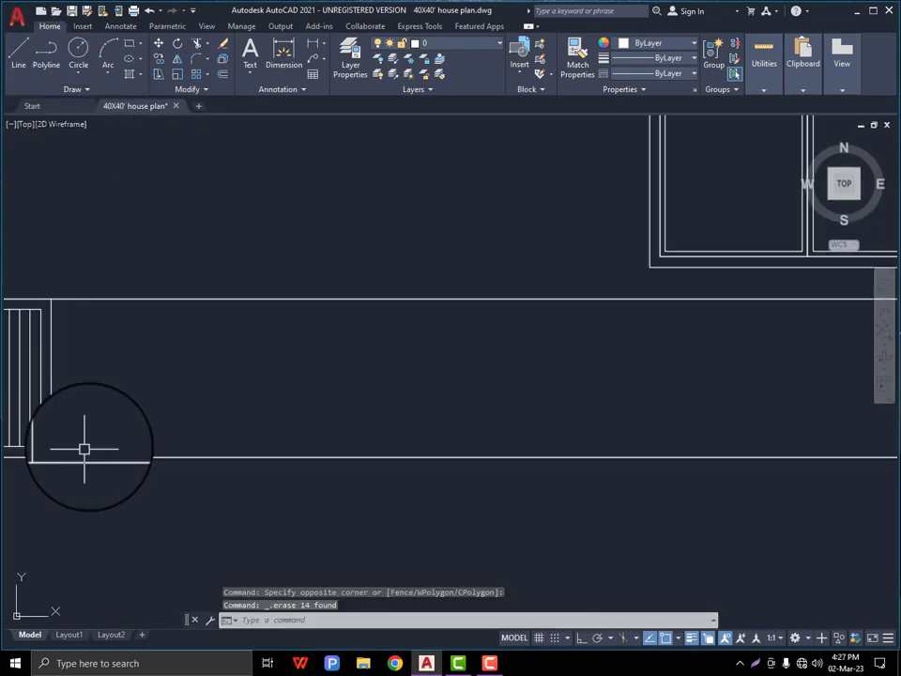
Draw a rectangle about 1' wide in the wall strip to the right of the gate, spanning the strip's full height
scroll(195, 449, "down", 4)
double_click(129, 43)
scroll(162, 449, "up", 3)
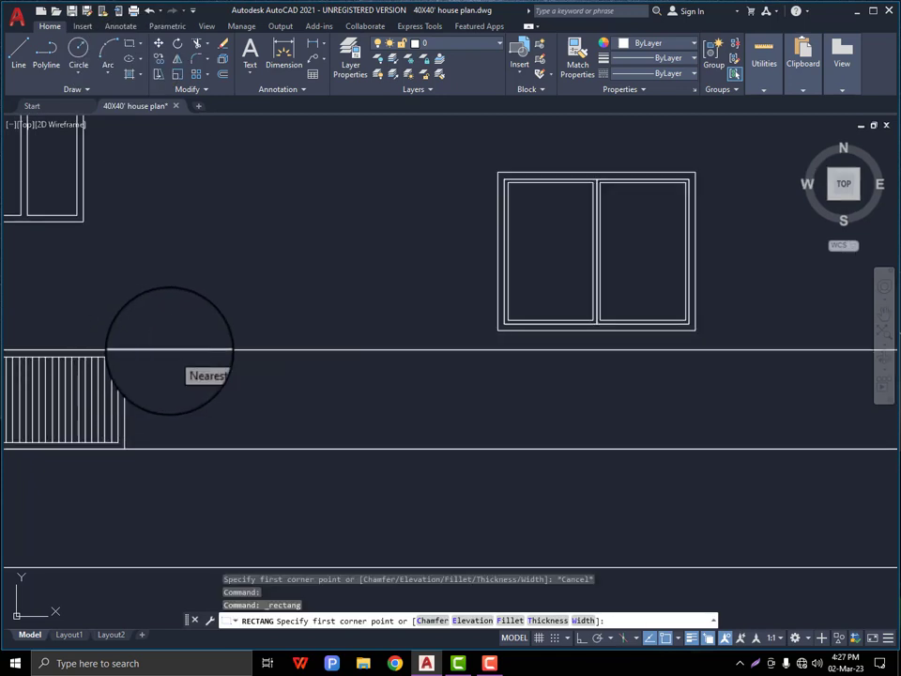
left_click(169, 349)
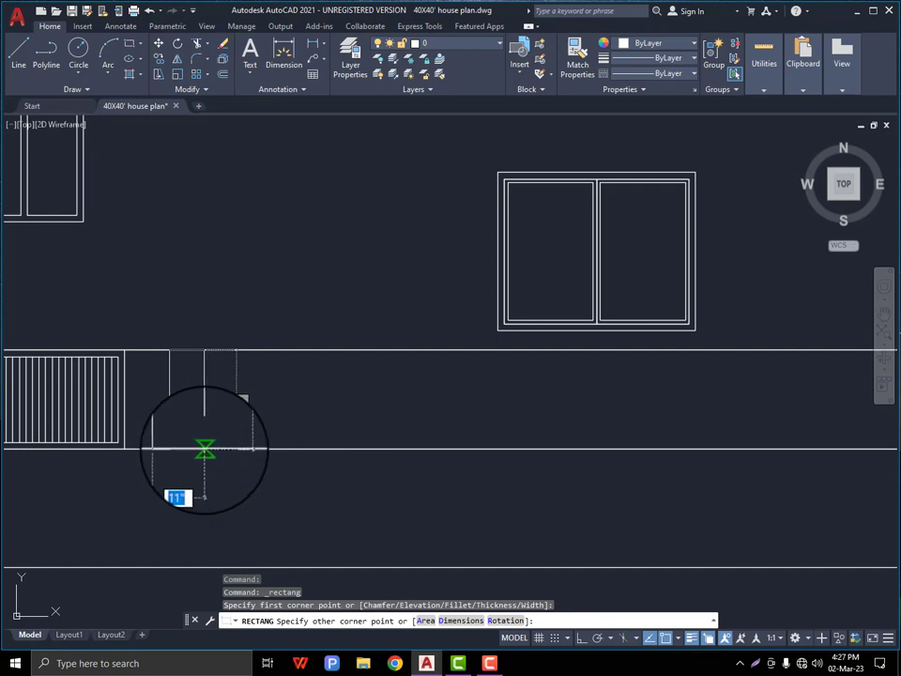
left_click(210, 449)
scroll(209, 443, "down", 5)
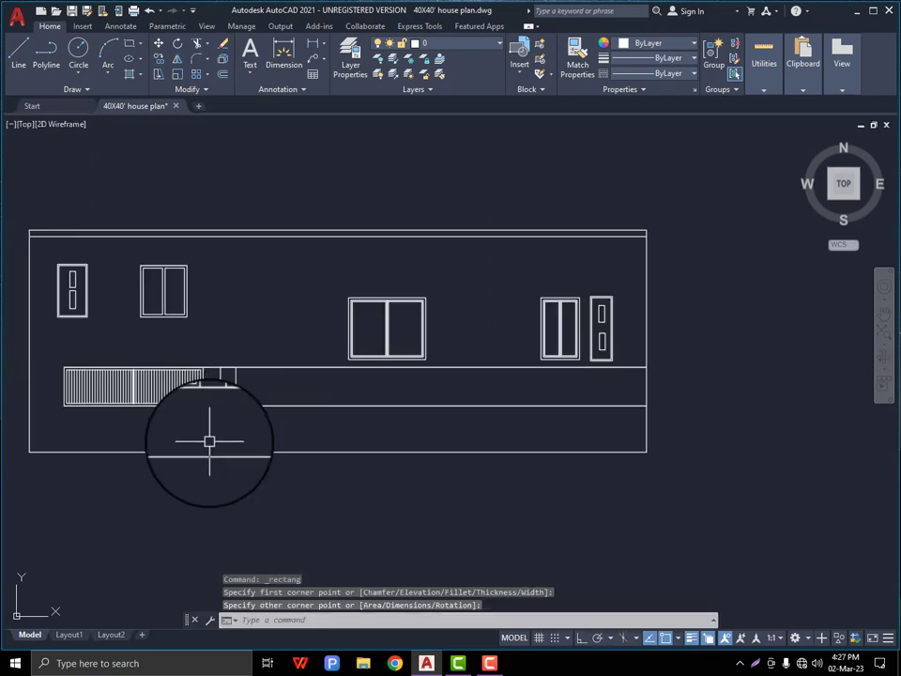
Move the rectangle left along the wall strip, closer to the gate
scroll(215, 390, "up", 5)
left_click(273, 383)
left_click(243, 404)
type("m")
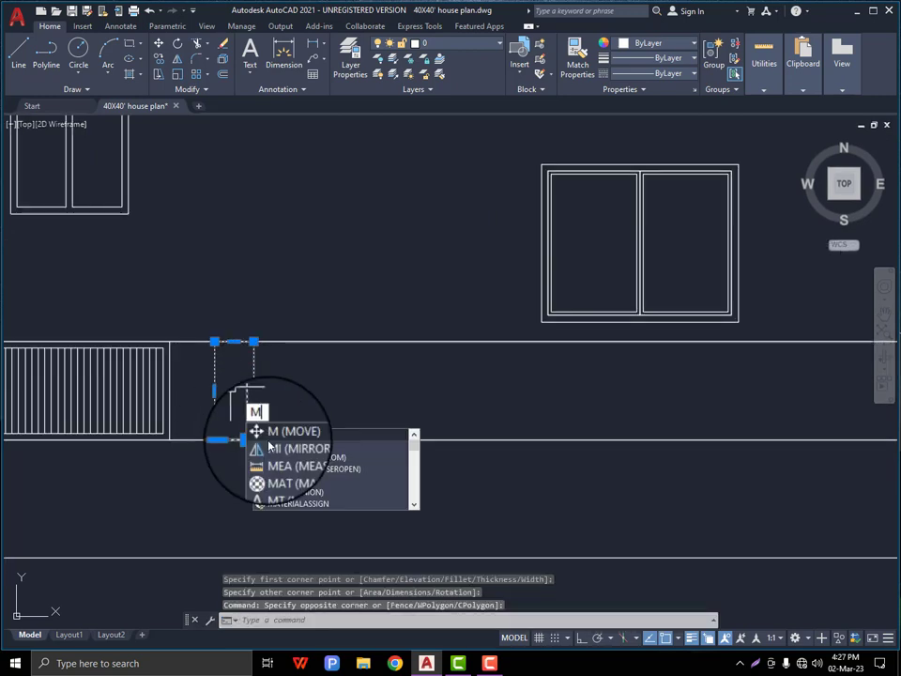
key("Return")
left_click(215, 439)
left_click(185, 439)
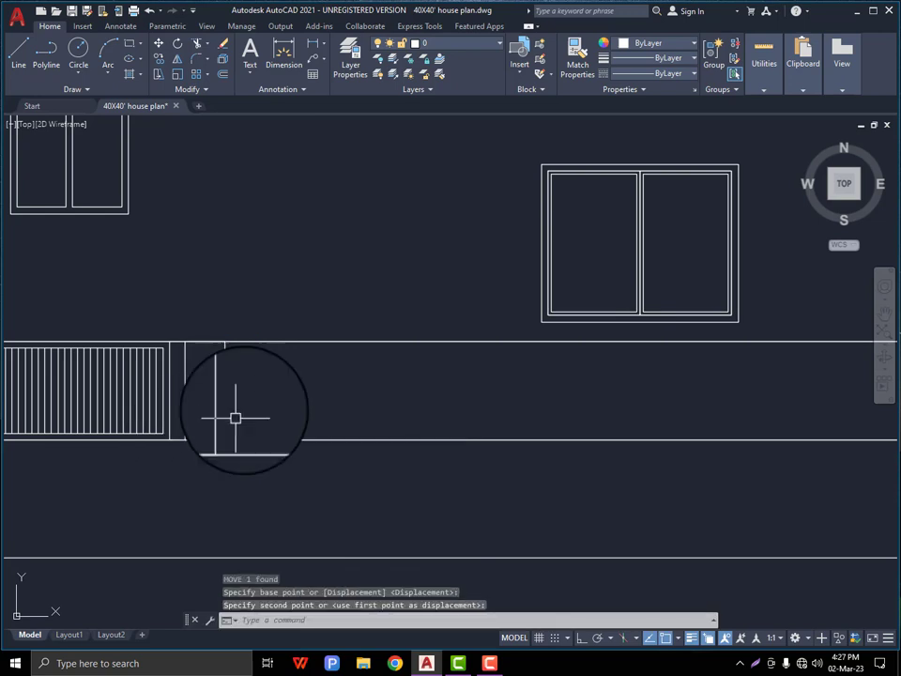
Copy the rectangle to the right along the wall strip, using its lower right corner as base point
left_click(215, 411)
type("co")
key("Return")
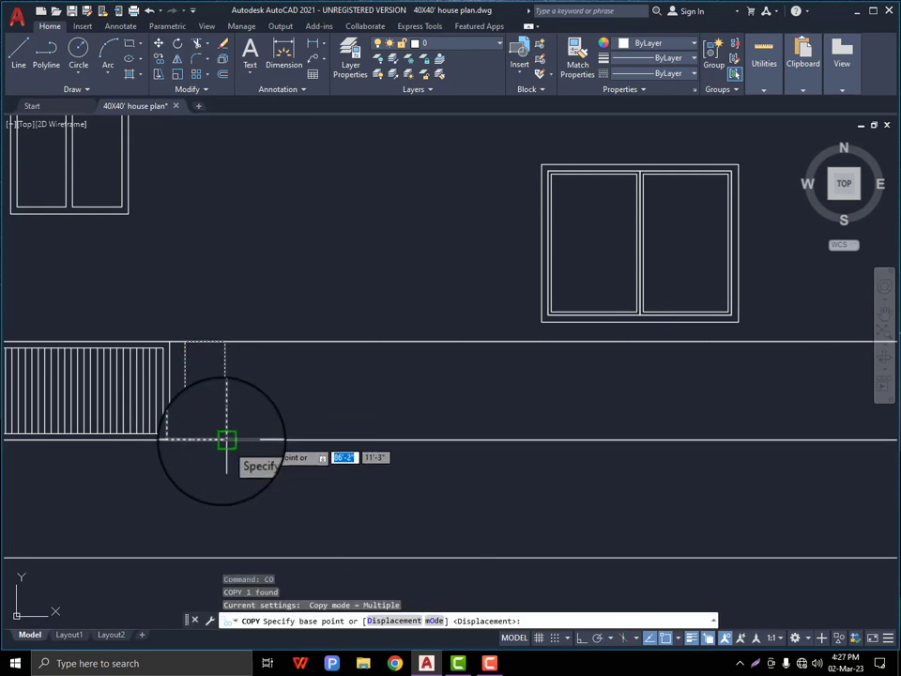
scroll(225, 438, "down", 2)
left_click(225, 436)
left_click(309, 438)
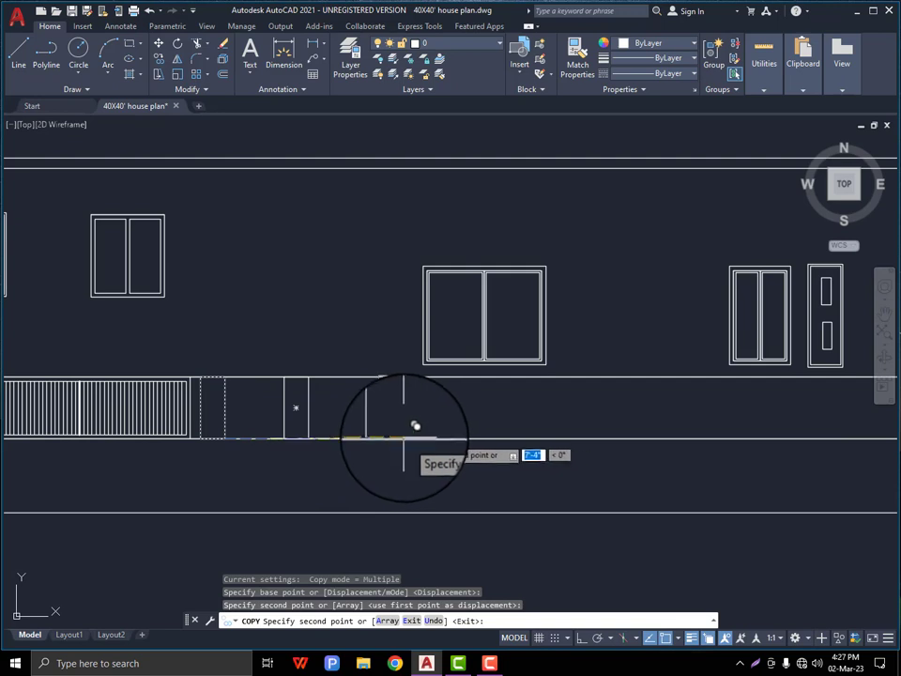
With Ortho on, place four more copies of the rectangle along the wall strip towards its right end
key("F8")
scroll(412, 412, "up", 2)
scroll(306, 406, "down", 1)
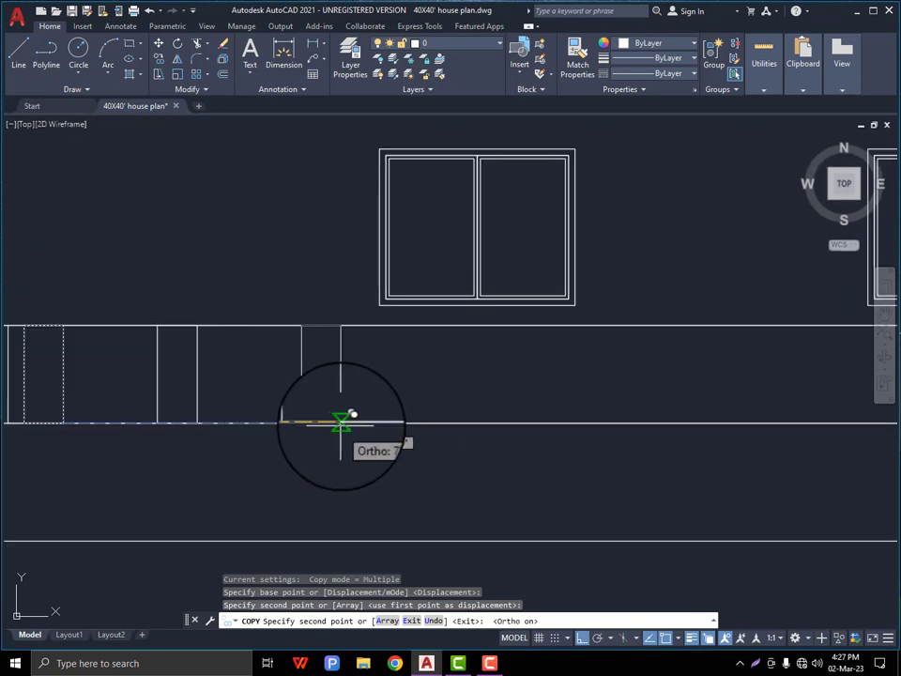
left_click(378, 425)
left_click(583, 424)
scroll(235, 422, "down", 2)
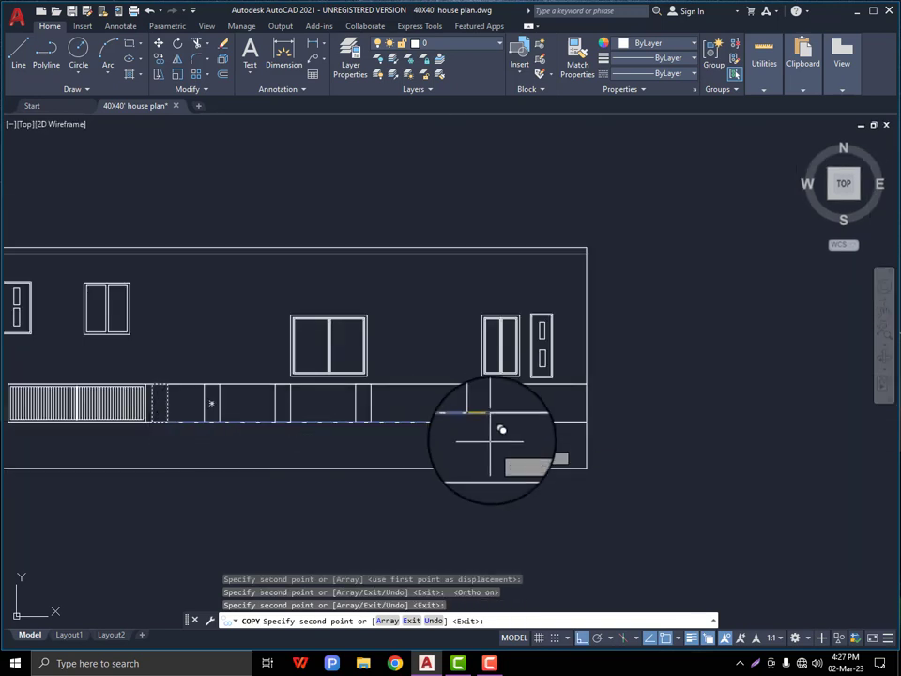
scroll(490, 434, "up", 2)
left_click(396, 424)
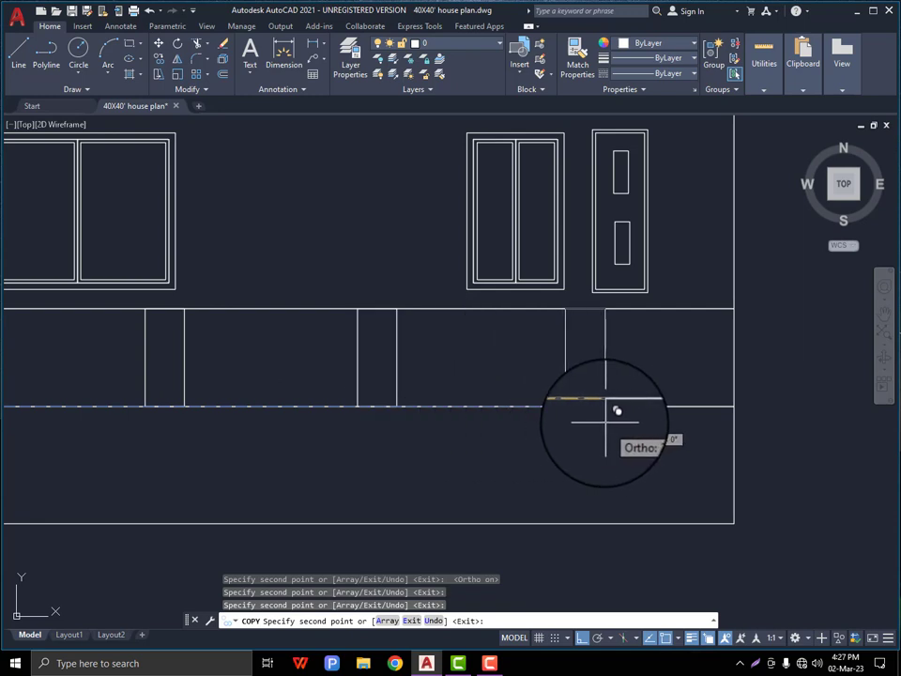
key("Escape")
scroll(503, 422, "down", 4)
Start a solid hatch in colour 206,204,230 and fill the first wall panels between the rectangles
scroll(392, 433, "up", 5)
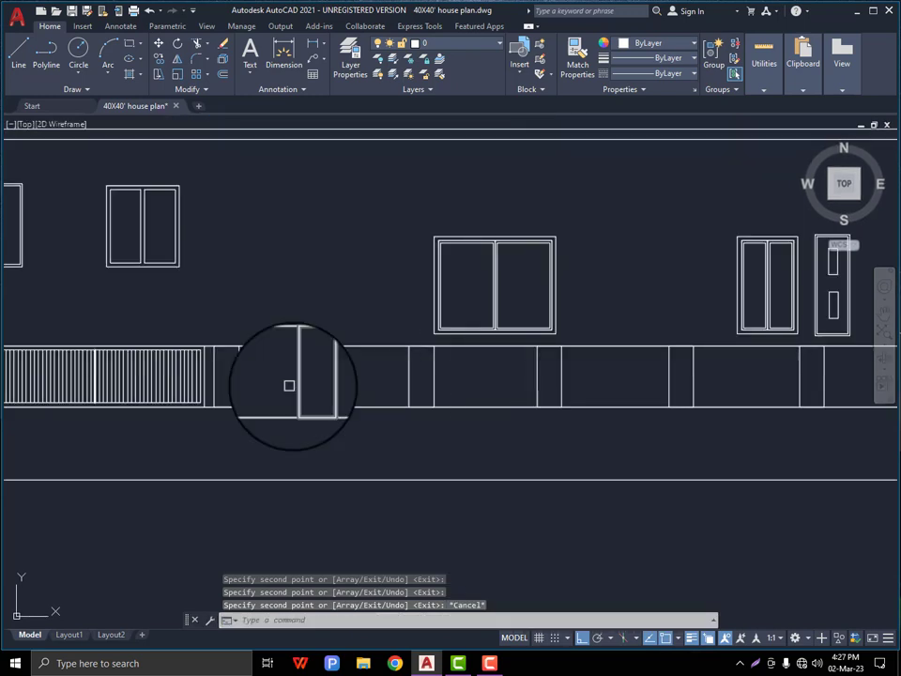
left_click(129, 77)
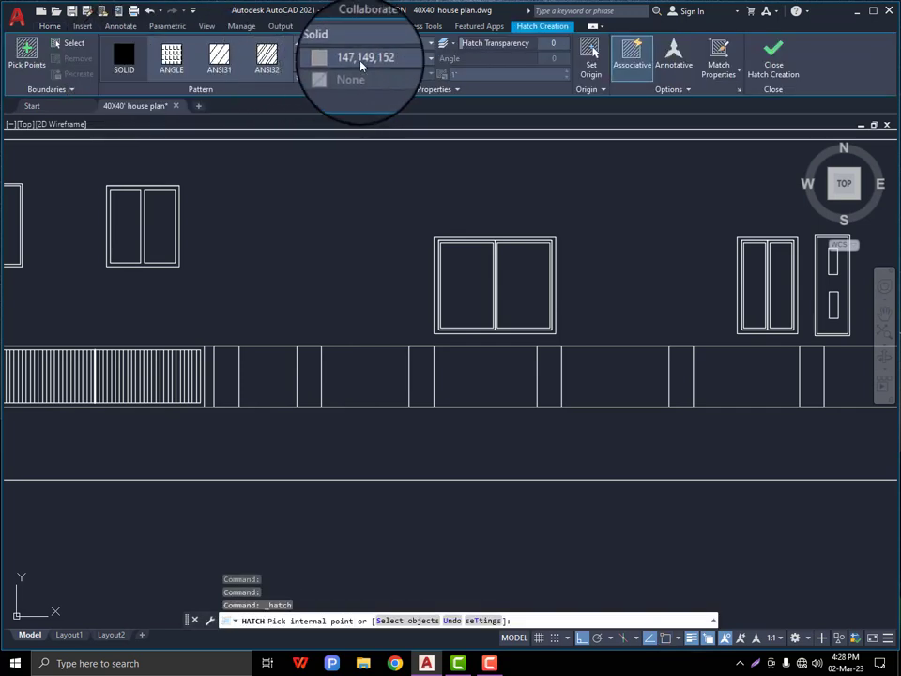
left_click(431, 60)
left_click(393, 178)
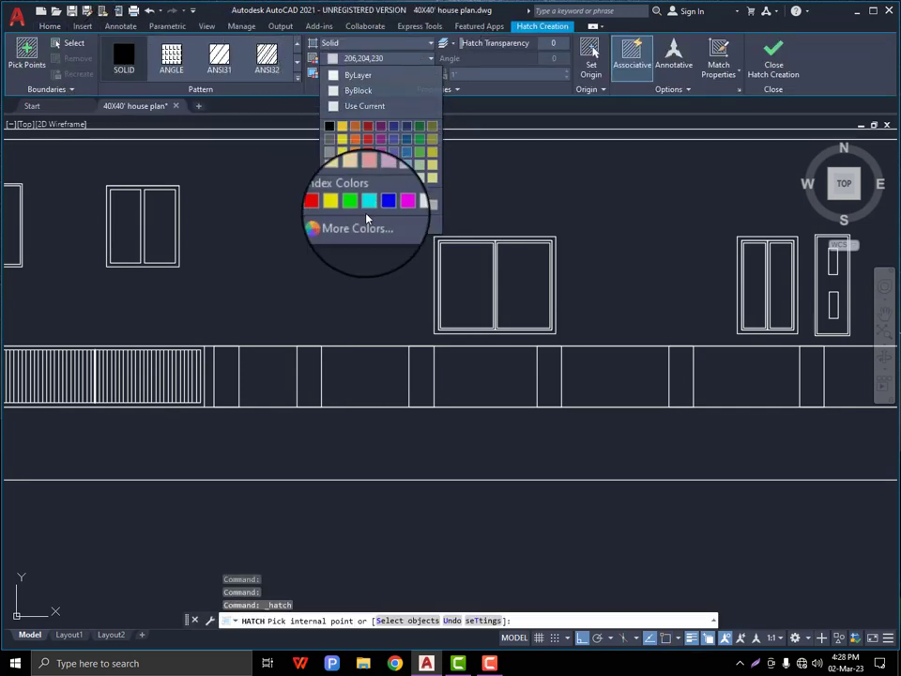
left_click(270, 371)
left_click(485, 378)
scroll(176, 348, "down", 4)
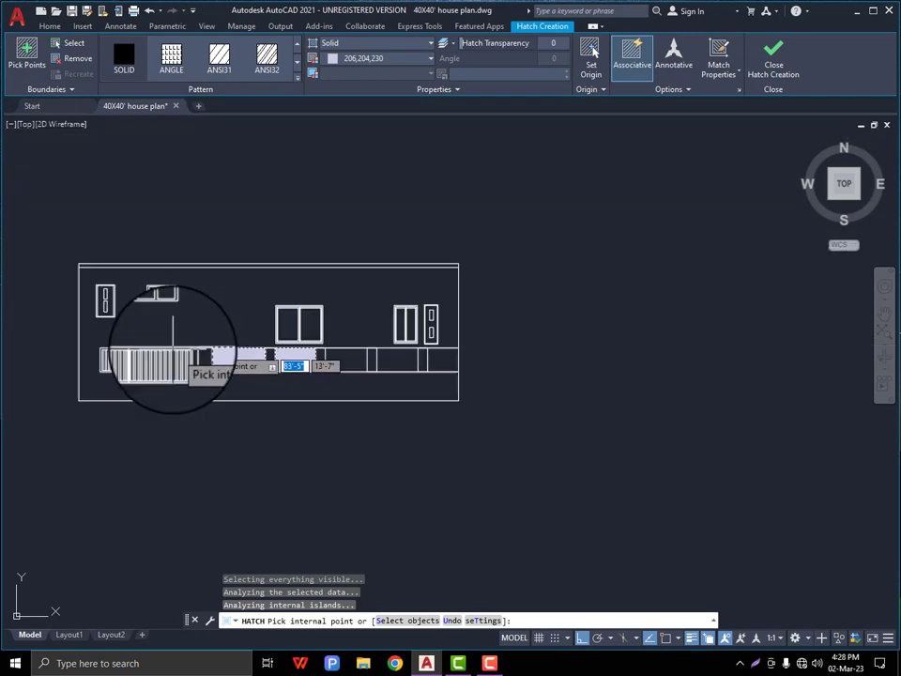
Fill the remaining wall panels up to the right end with the same solid hatch and finish the command
scroll(304, 350, "up", 4)
left_click(410, 377)
left_click(511, 375)
left_click(641, 376)
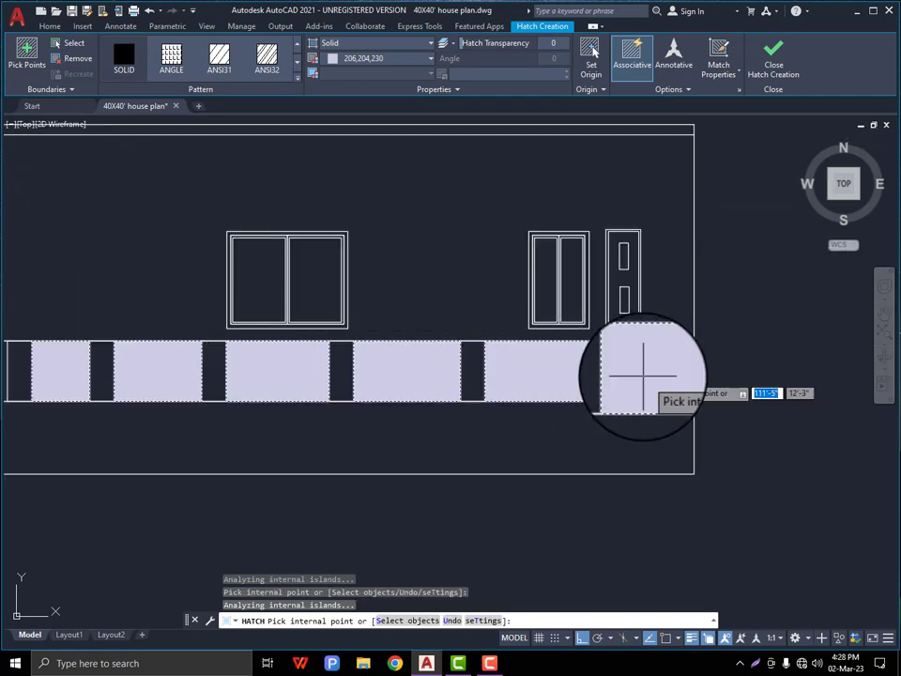
key("Return")
scroll(441, 498, "down", 5)
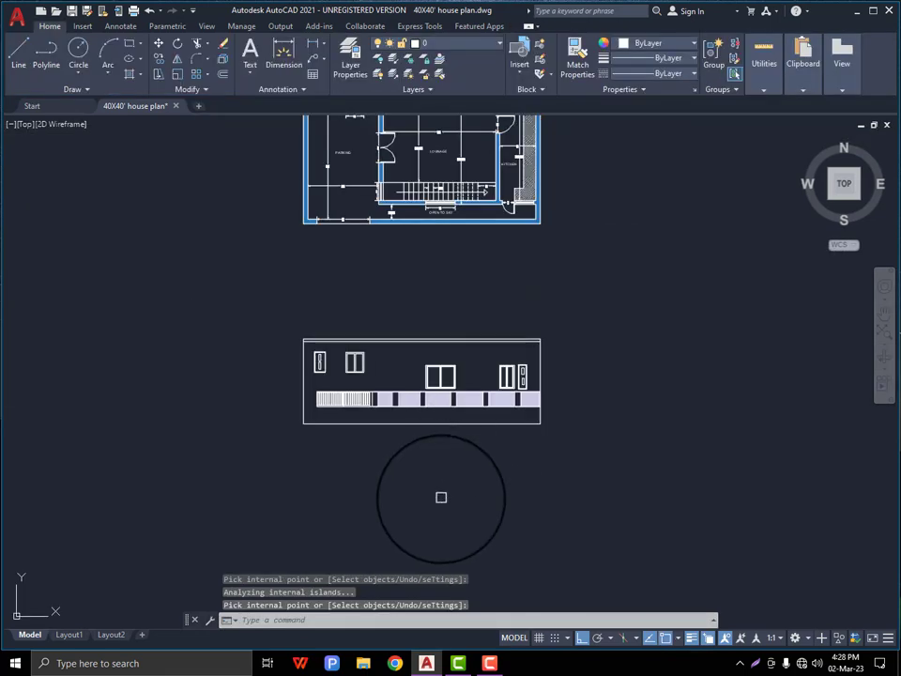
scroll(423, 416, "up", 6)
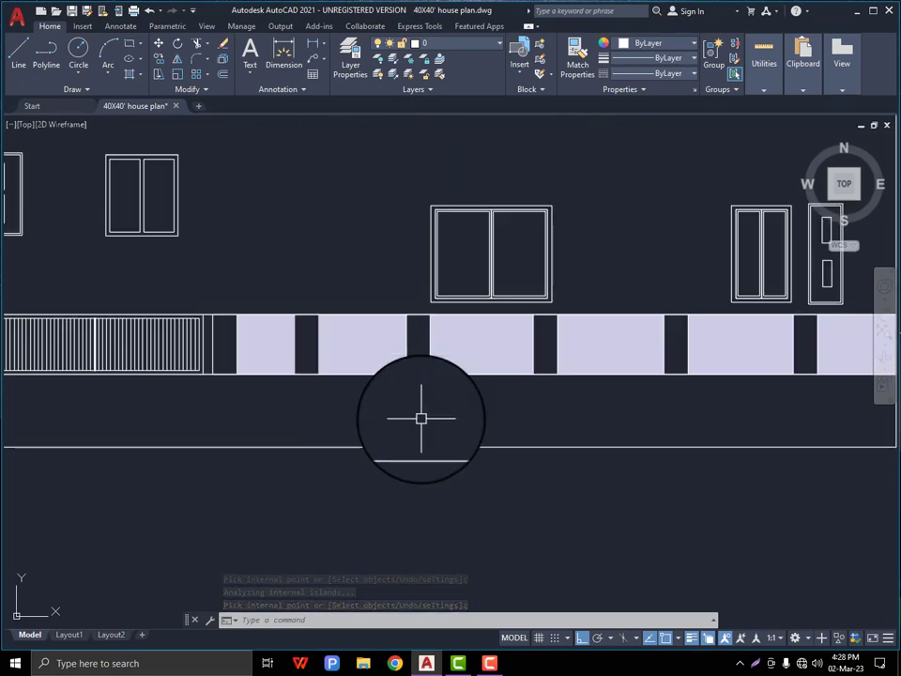
key("Escape")
Fill the gate's leftmost strip between slats with a solid hatch in colour 99,100,102
scroll(201, 312, "up", 3)
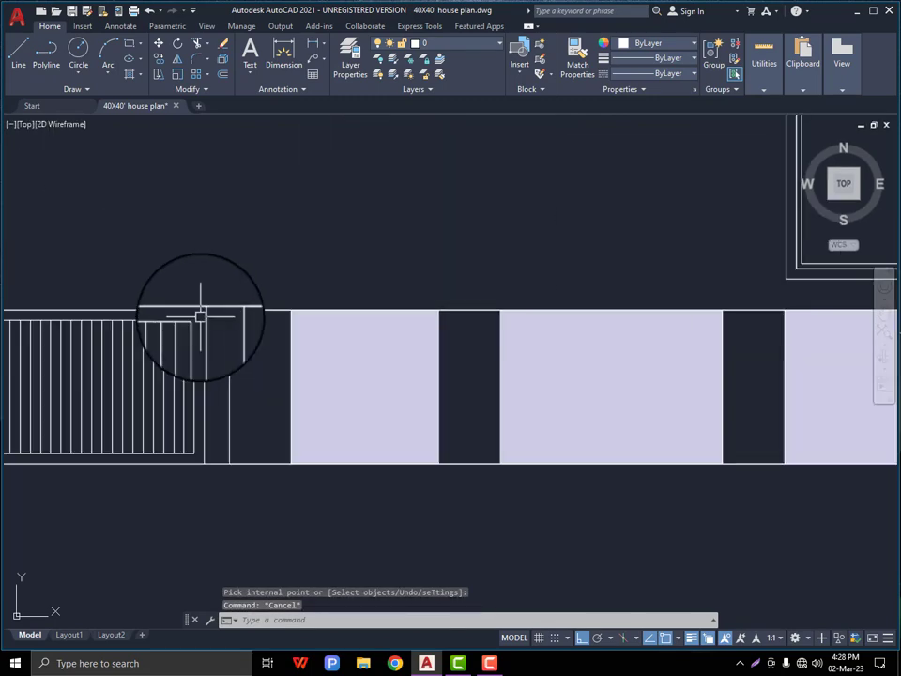
scroll(413, 368, "down", 6)
scroll(404, 380, "up", 2)
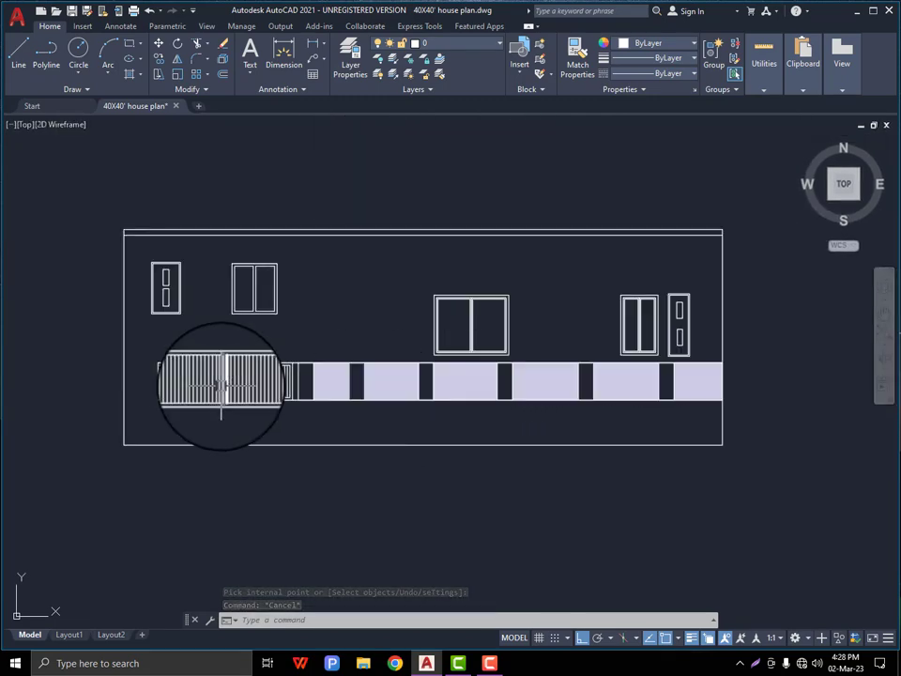
scroll(141, 382, "up", 5)
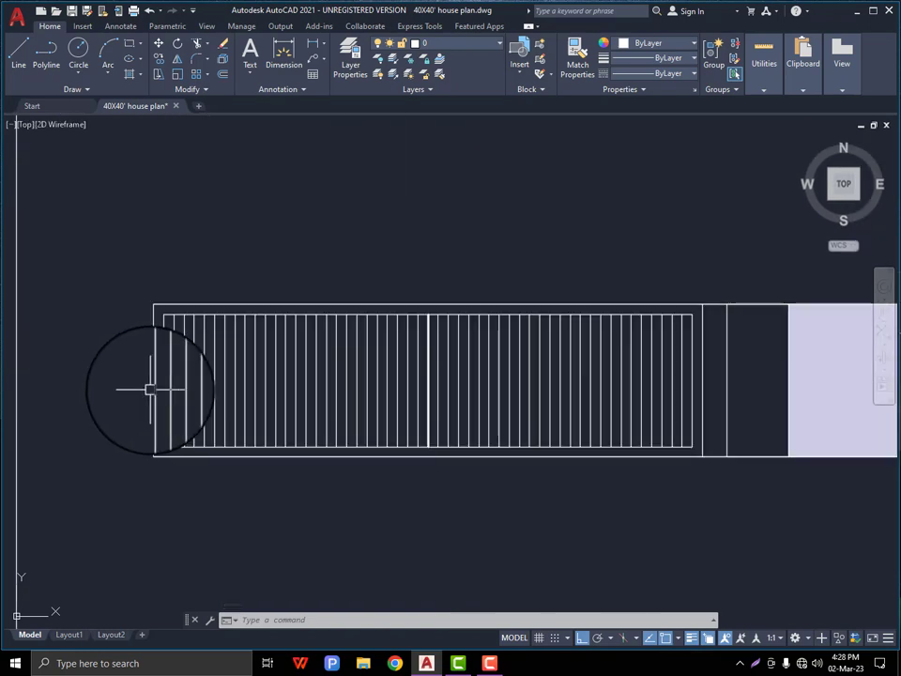
left_click(130, 77)
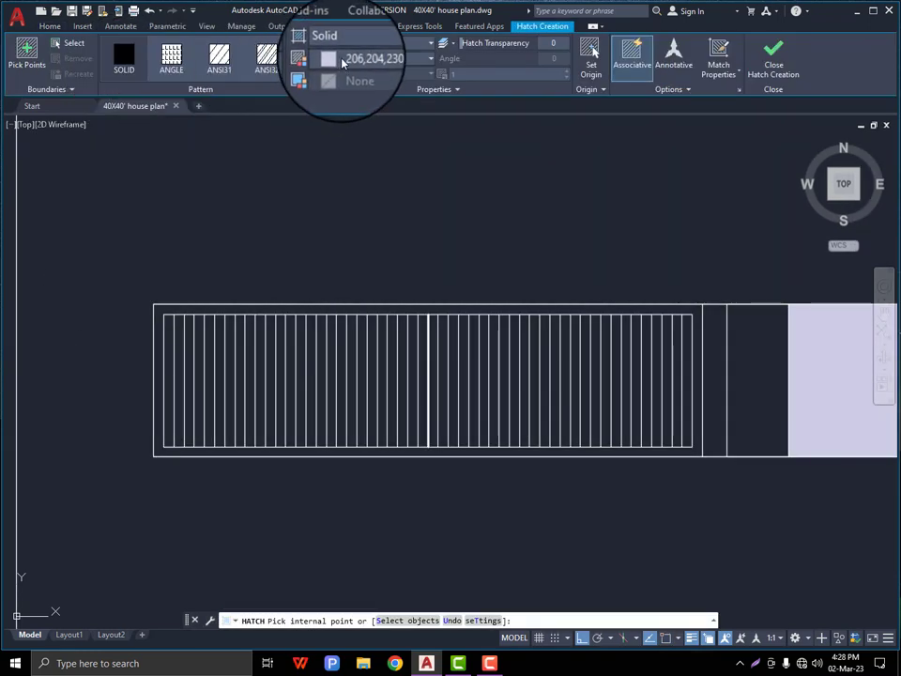
left_click(371, 58)
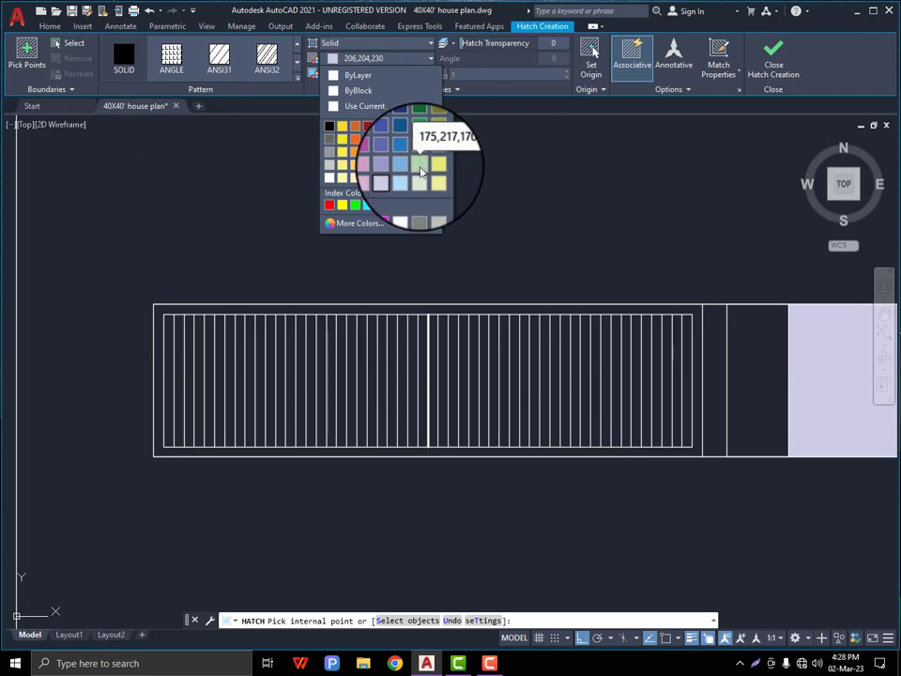
left_click(329, 143)
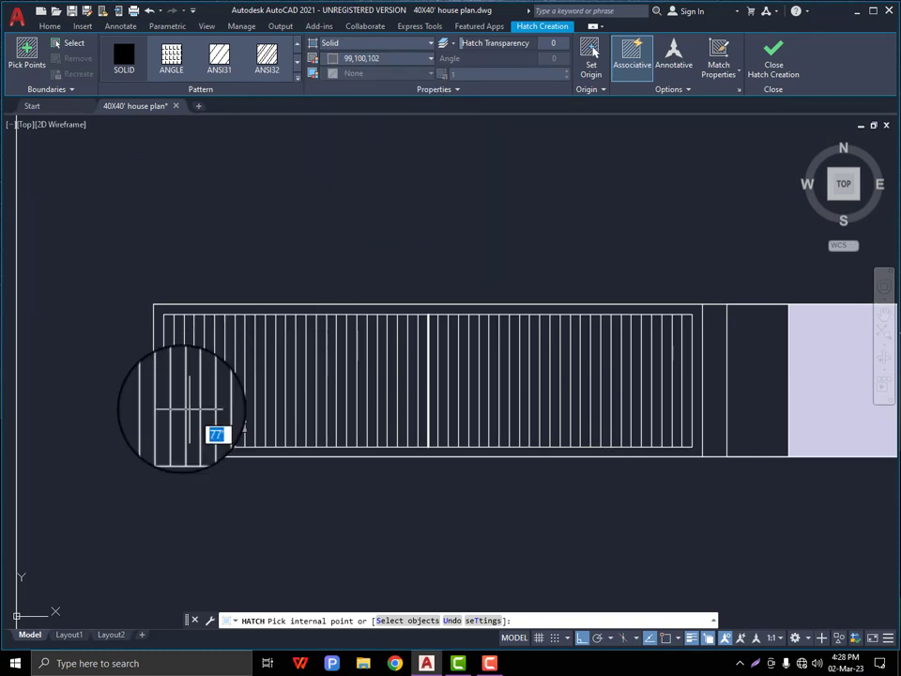
scroll(201, 413, "up", 3)
scroll(146, 375, "down", 3)
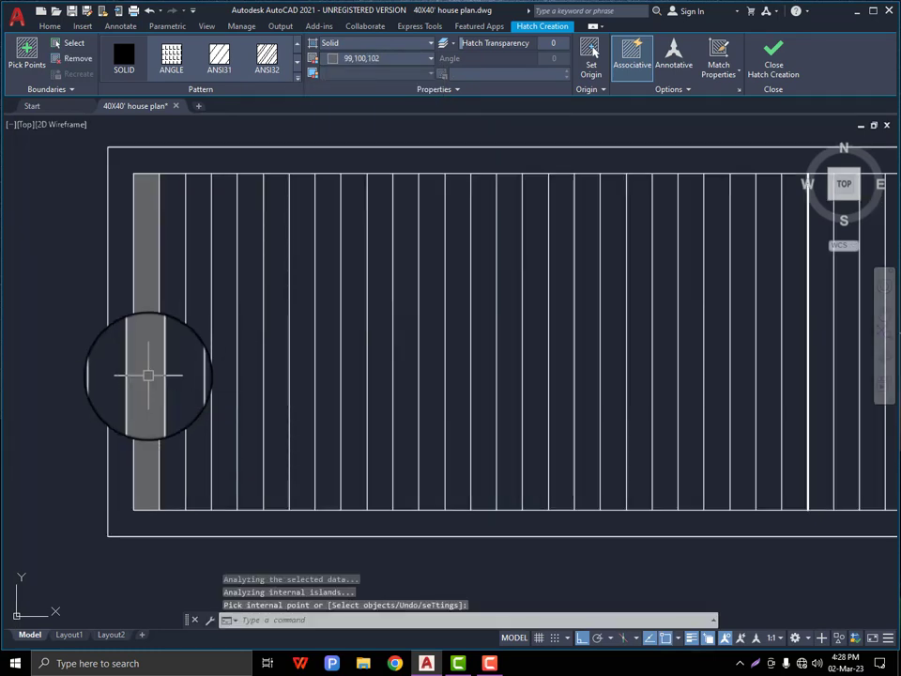
key("Return")
Copy the solid hatch of the gate's leftmost strip onto the next three alternate strips
left_click(143, 409)
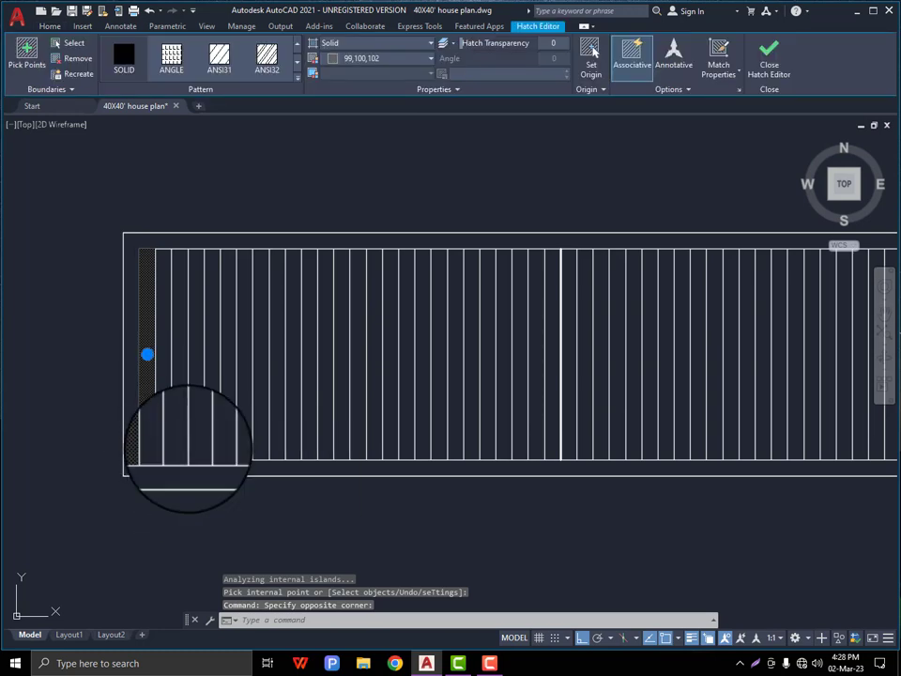
scroll(150, 432, "up", 2)
type("co")
key("Return")
left_click(128, 439)
left_click(180, 439)
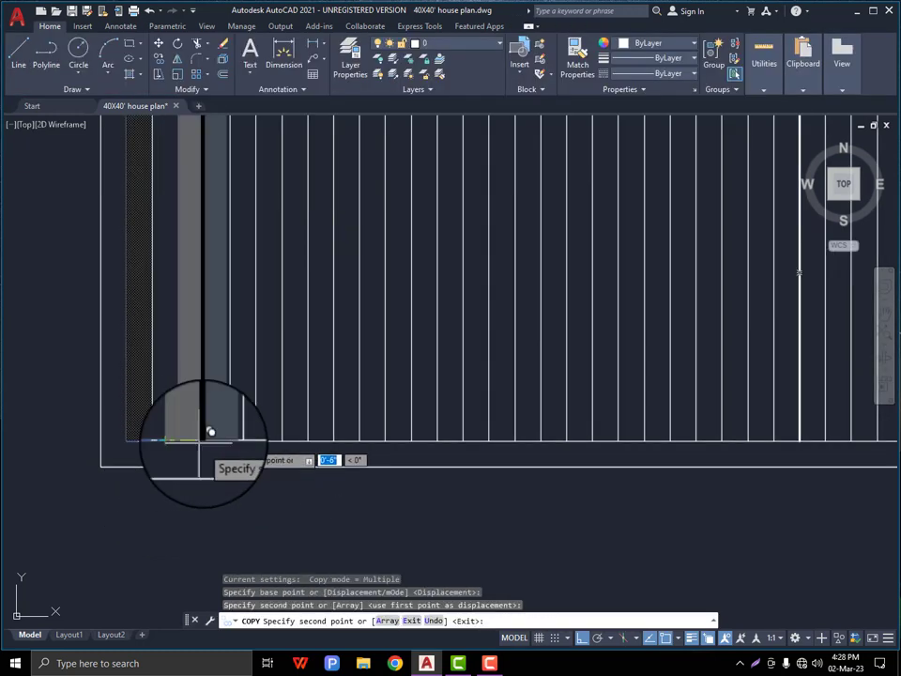
left_click(231, 439)
left_click(282, 439)
middle_click_drag(217, 446, 131, 429)
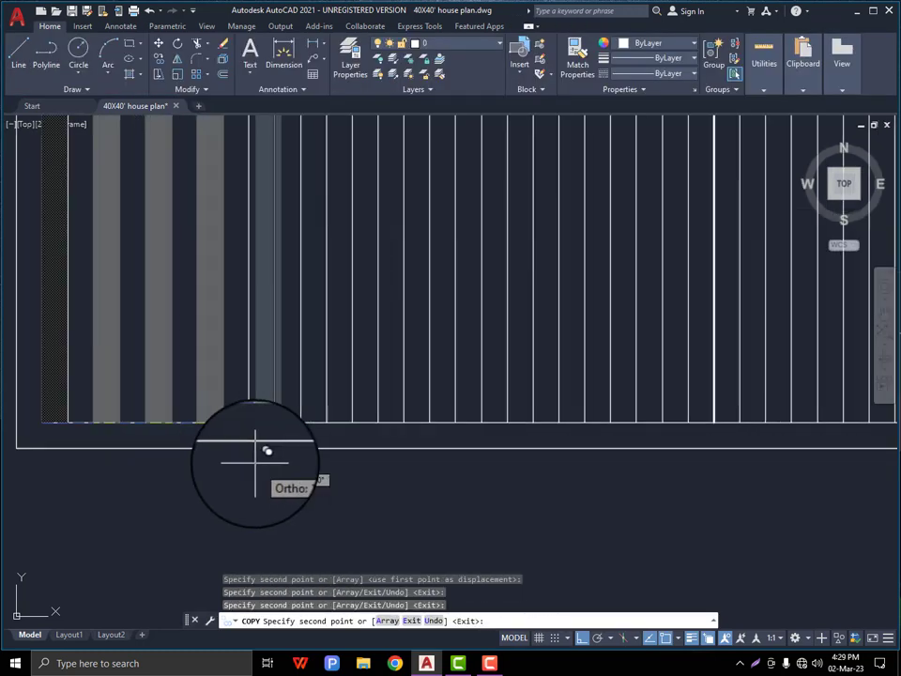
Continue copying the strip hatch onto every second strip up to the gate's thick centre line
left_click(249, 421)
left_click(300, 420)
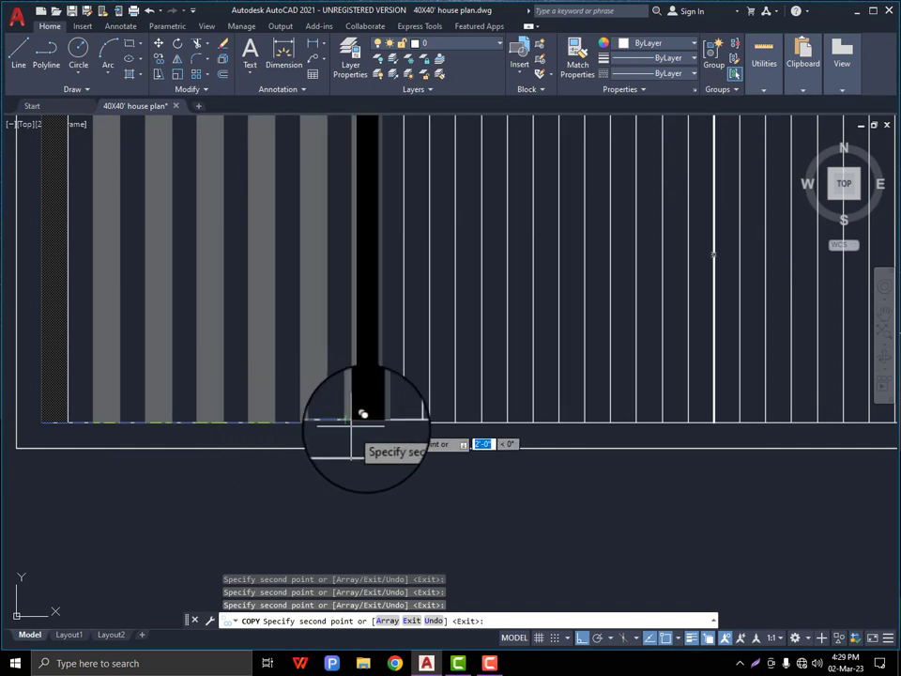
left_click(403, 421)
left_click(456, 421)
scroll(182, 420, "down", 4)
scroll(334, 430, "up", 4)
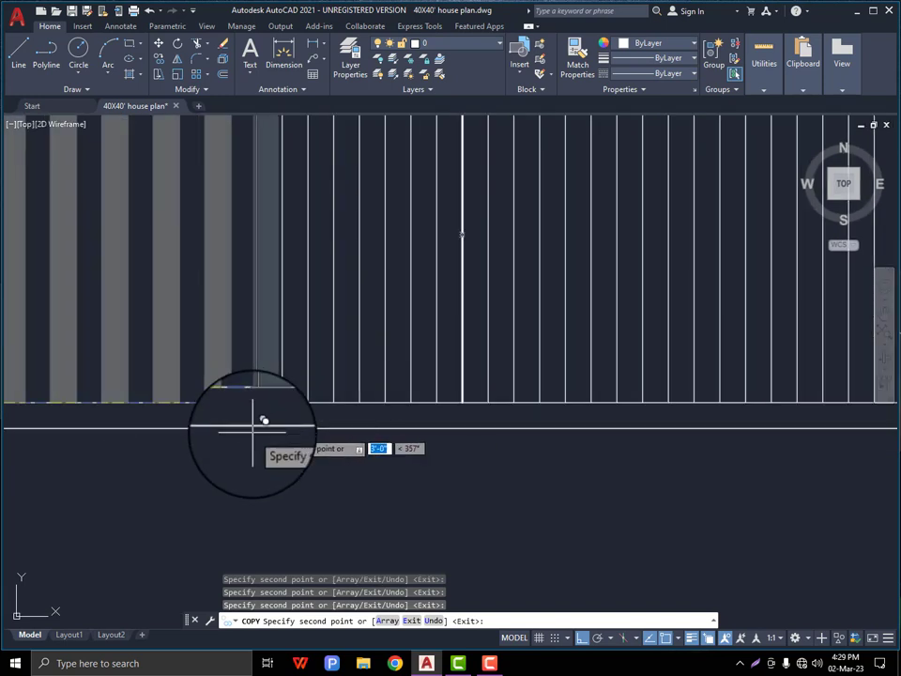
left_click(272, 405)
left_click(324, 405)
left_click(375, 406)
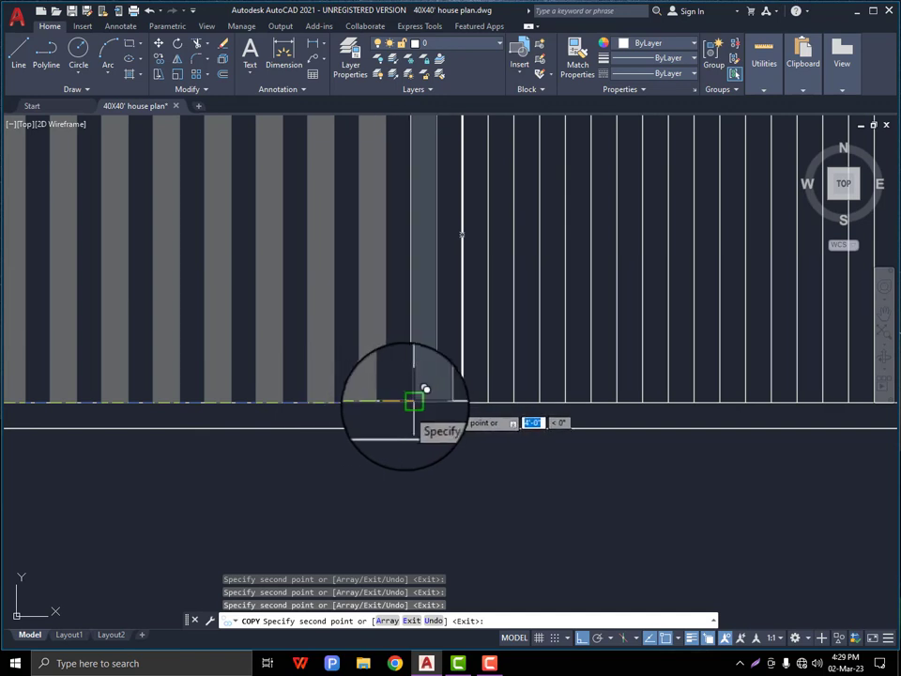
left_click(427, 405)
scroll(226, 405, "down", 3)
scroll(375, 404, "up", 3)
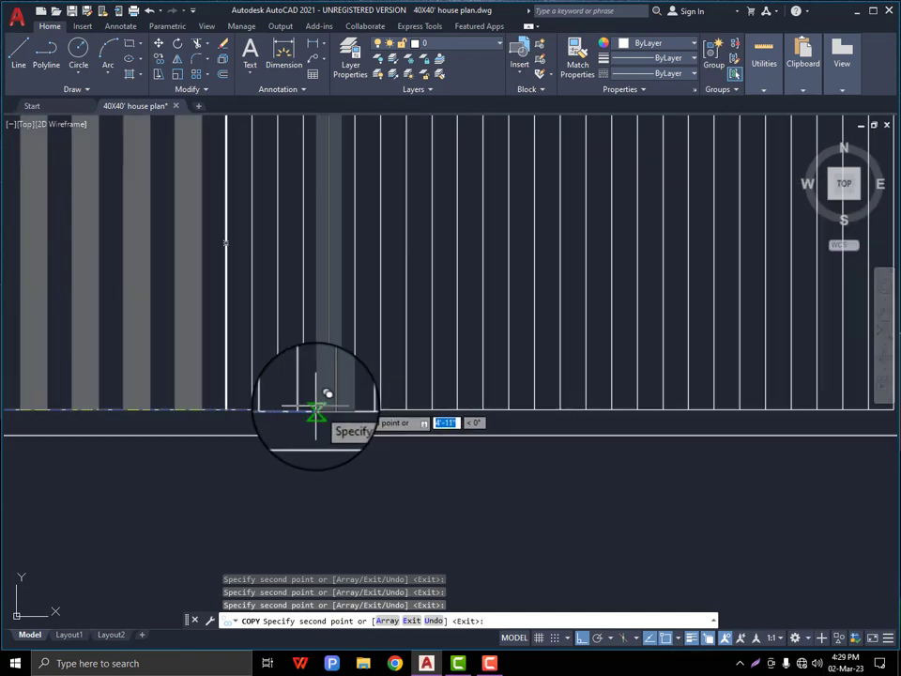
Copy the strip hatch onto the first five alternate strips on the right of the gate's centre line
left_click(253, 410)
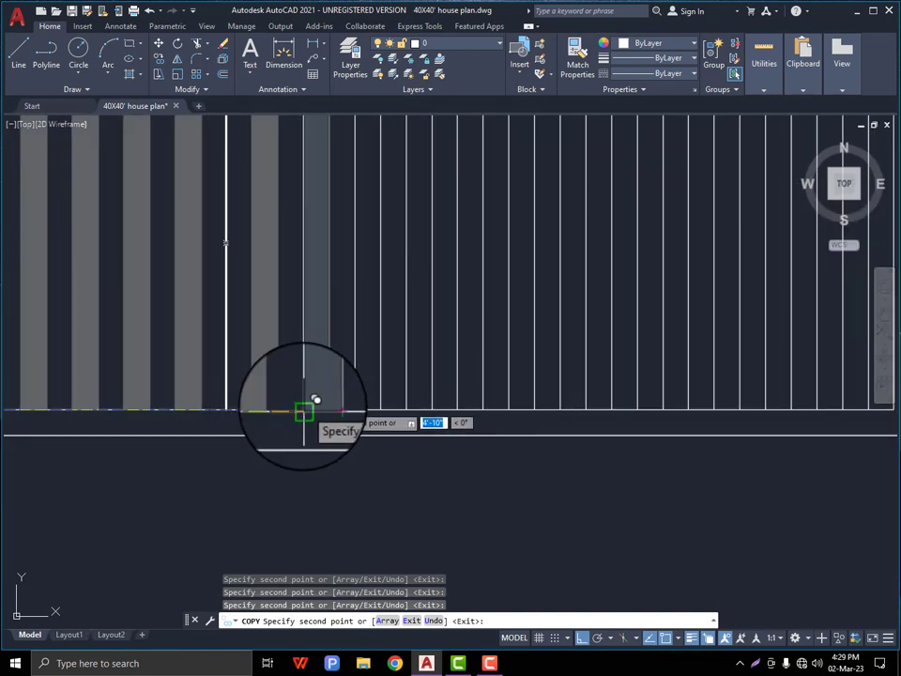
left_click(316, 400)
left_click(367, 396)
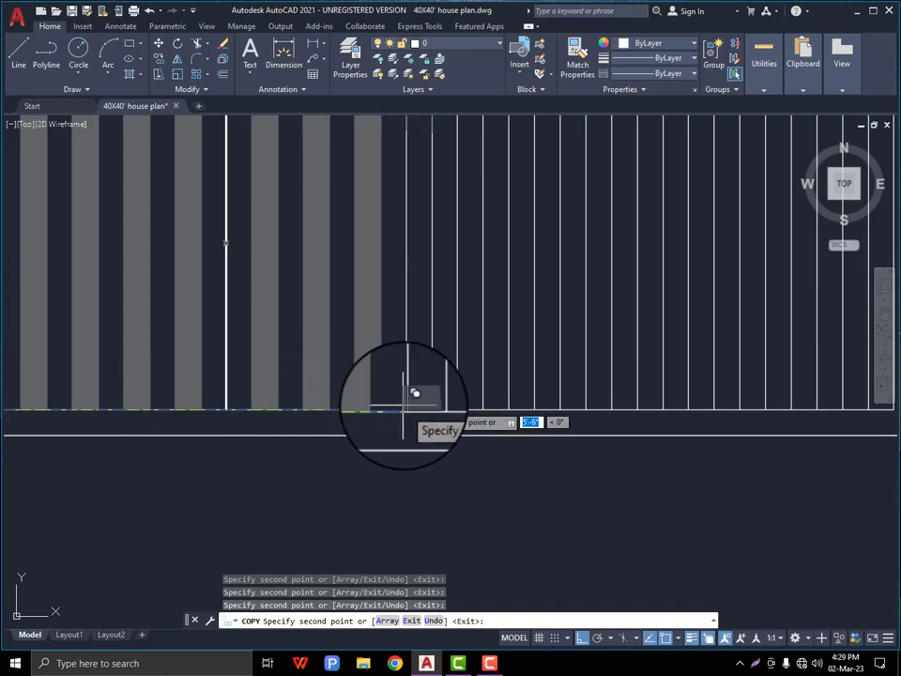
left_click(417, 393)
left_click(469, 392)
scroll(227, 385, "down", 2)
scroll(366, 392, "up", 4)
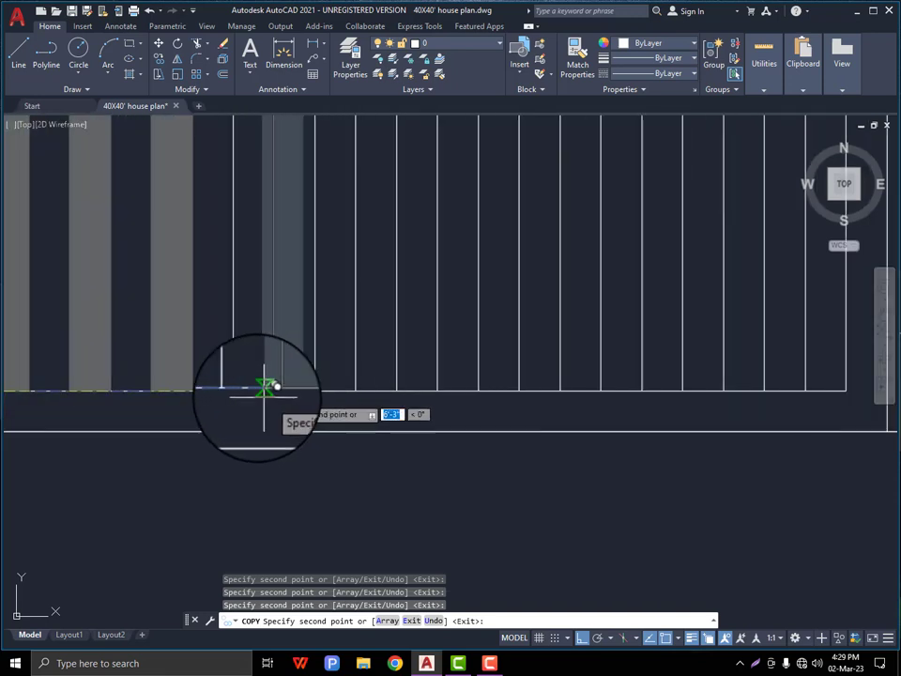
Copy the strip hatch onto the remaining alternate strips up to the gate's right end and finish copying
left_click(233, 388)
left_click(315, 390)
left_click(396, 390)
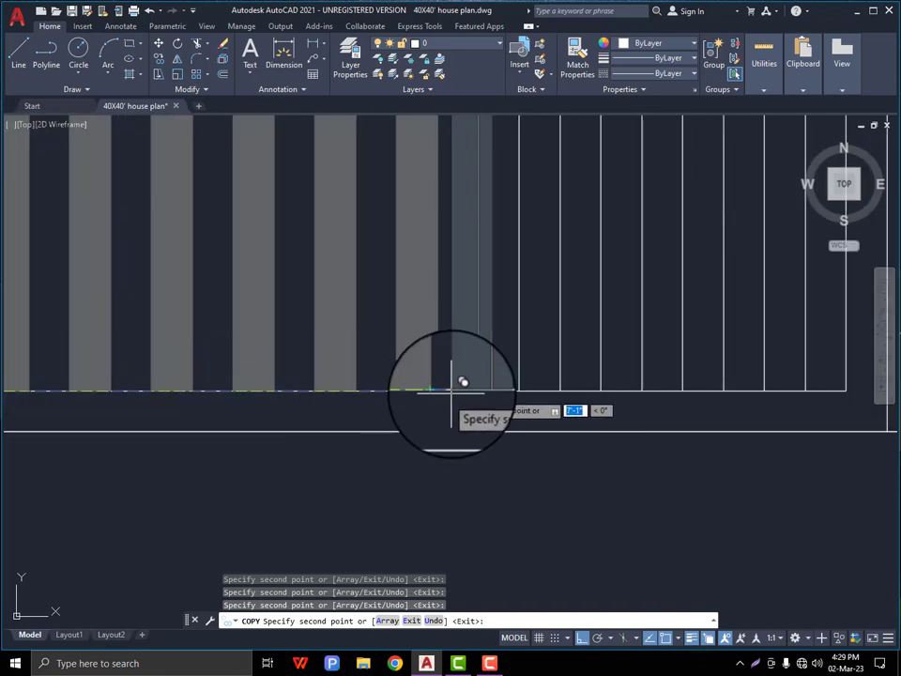
left_click(476, 390)
scroll(249, 394, "down", 4)
scroll(232, 395, "up", 4)
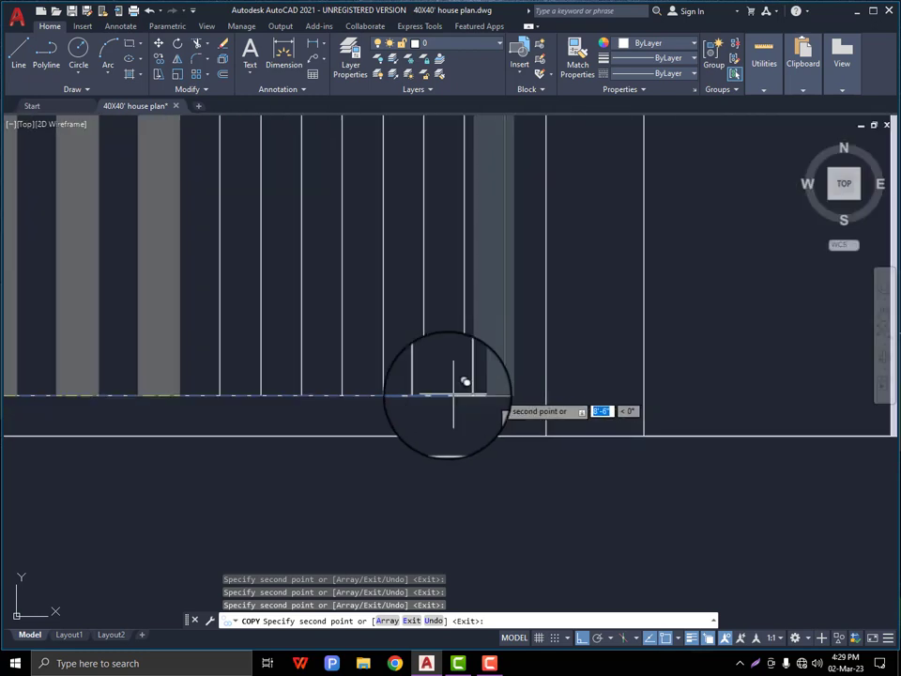
left_click(218, 394)
left_click(301, 394)
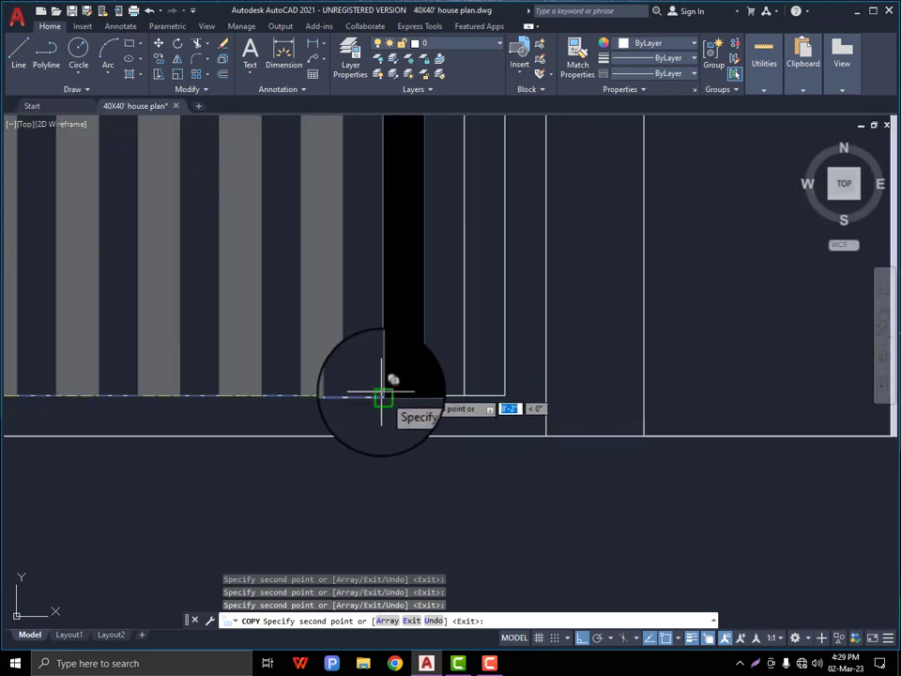
left_click(382, 396)
key("Escape")
scroll(482, 410, "down", 4)
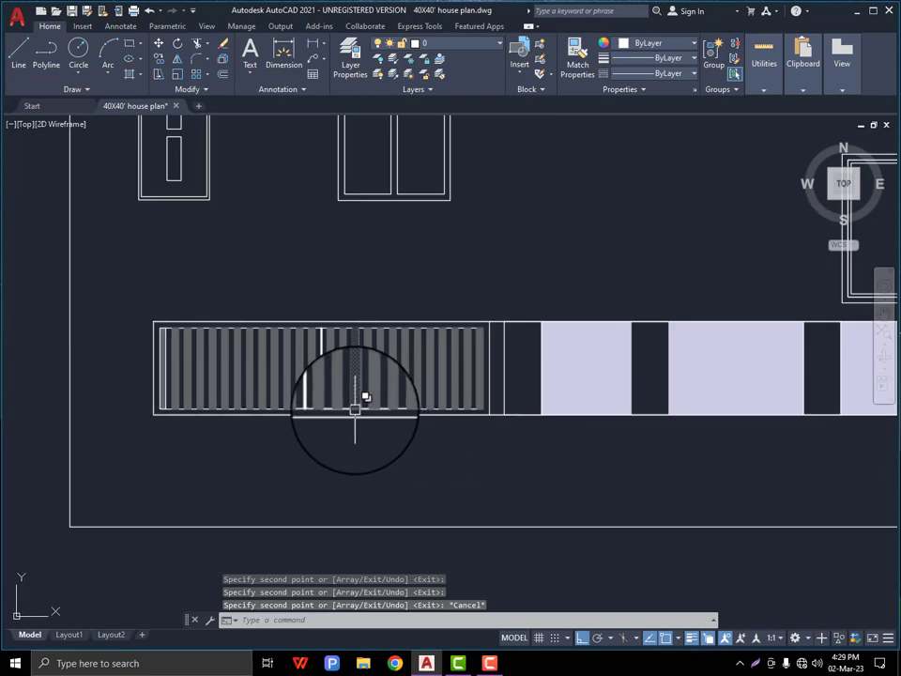
Set the lineweight of the gate's outer frame to 0.30 mm
scroll(355, 410, "down", 3)
scroll(278, 398, "up", 3)
scroll(287, 418, "down", 1)
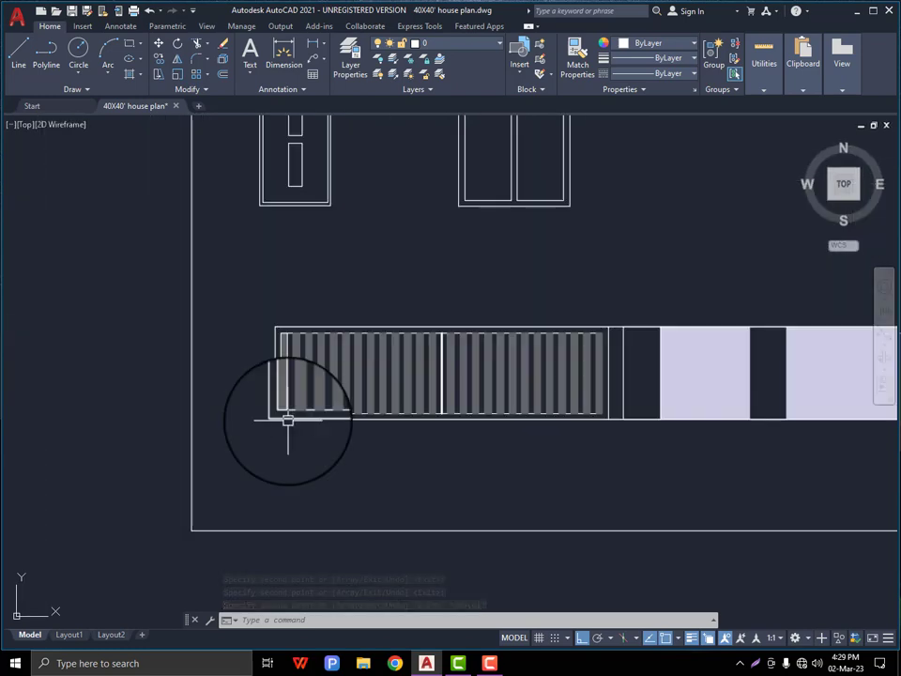
scroll(404, 364, "up", 2)
left_click(243, 262)
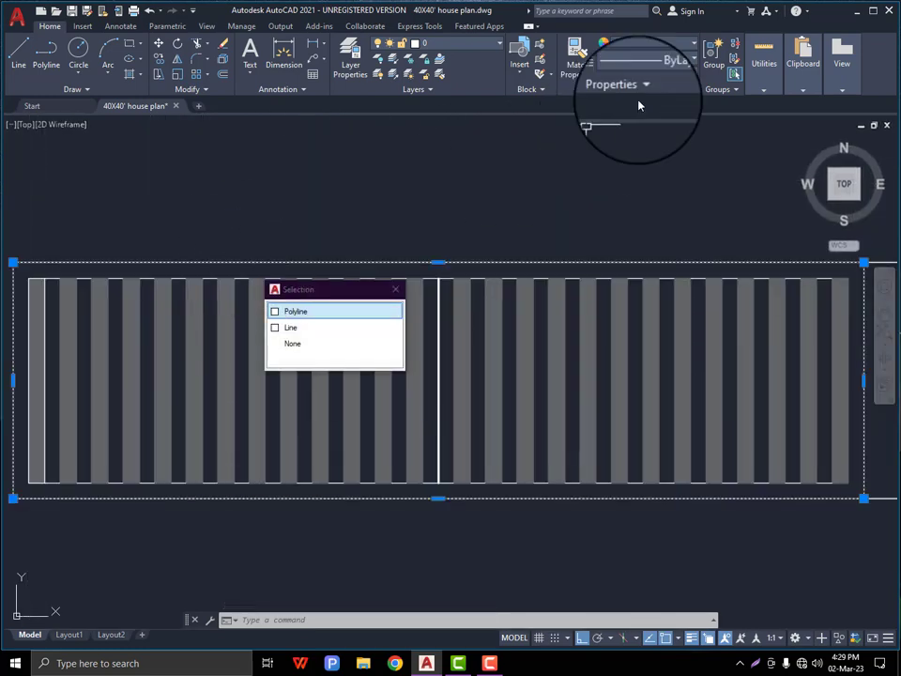
left_click(668, 58)
left_click(668, 239)
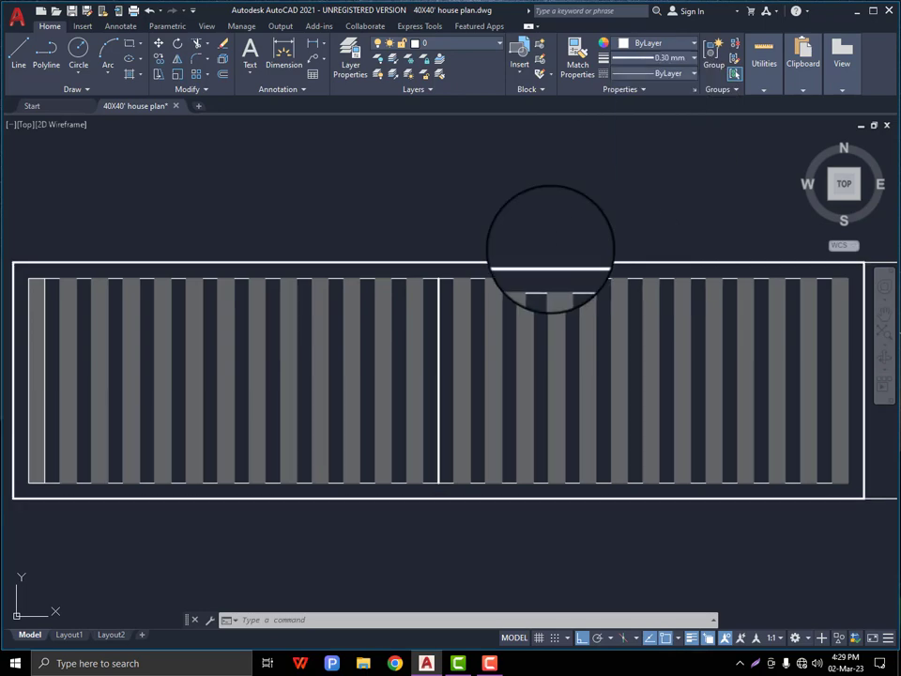
scroll(382, 409, "down", 3)
key("Escape")
key("Escape")
scroll(288, 410, "up", 5)
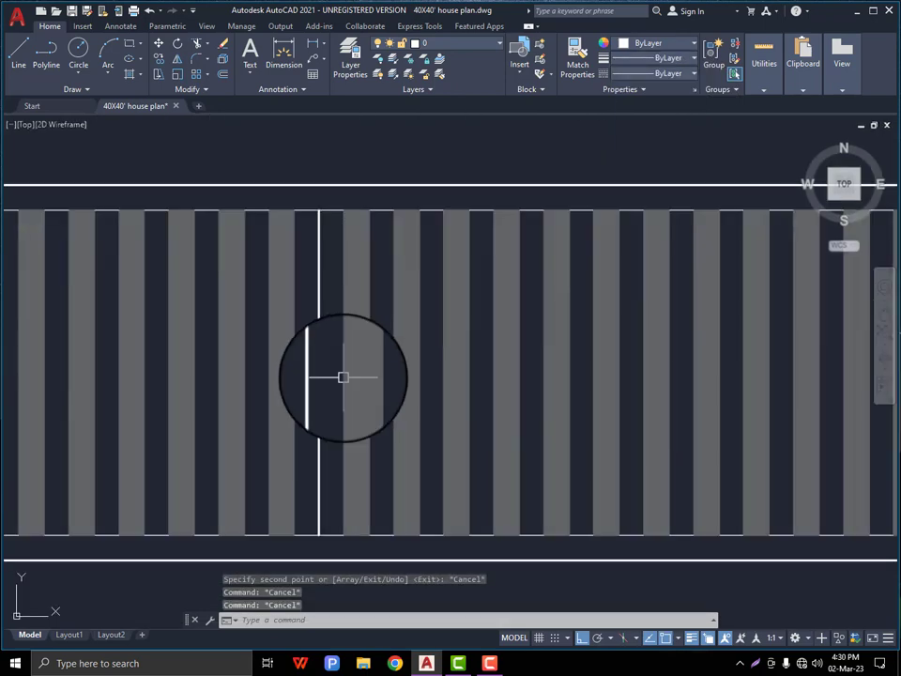
Start a solid hatch in colour 173,221,247 and fill both panes of the elevation's left window
scroll(320, 375, "down", 6)
scroll(527, 317, "up", 2)
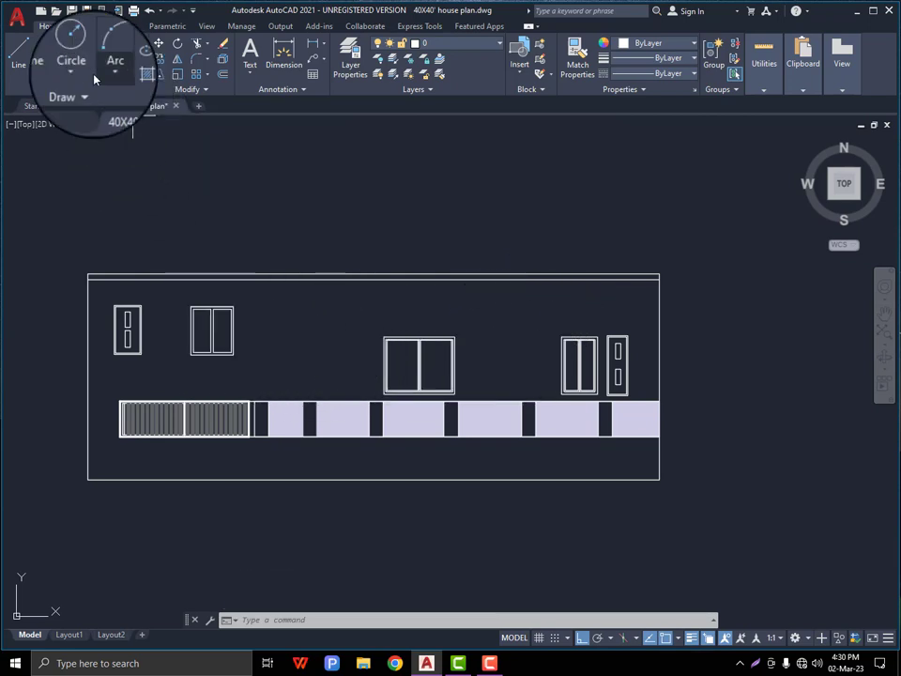
left_click(130, 75)
left_click(357, 58)
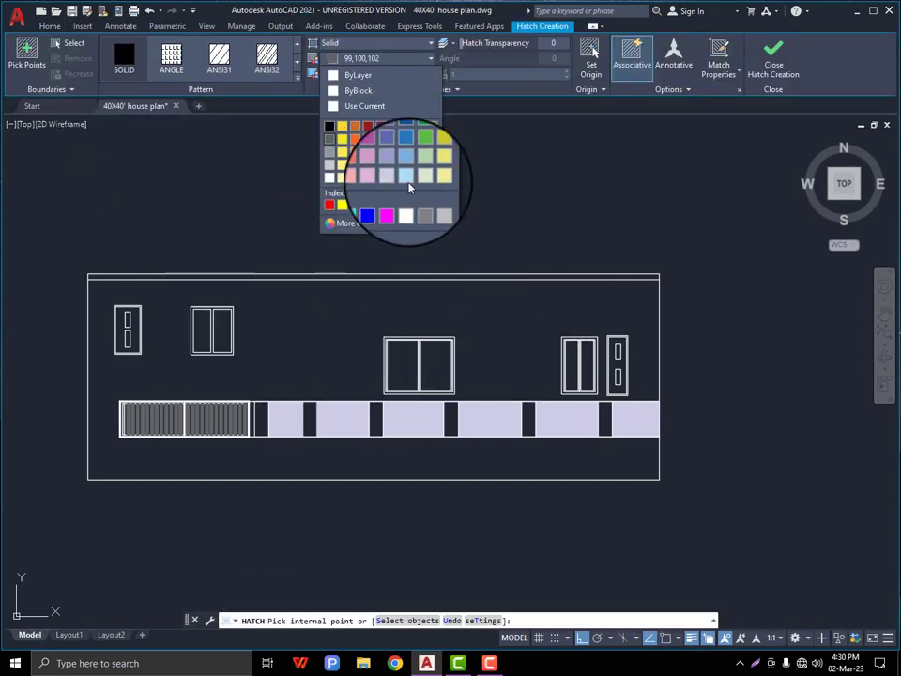
scroll(222, 333, "up", 4)
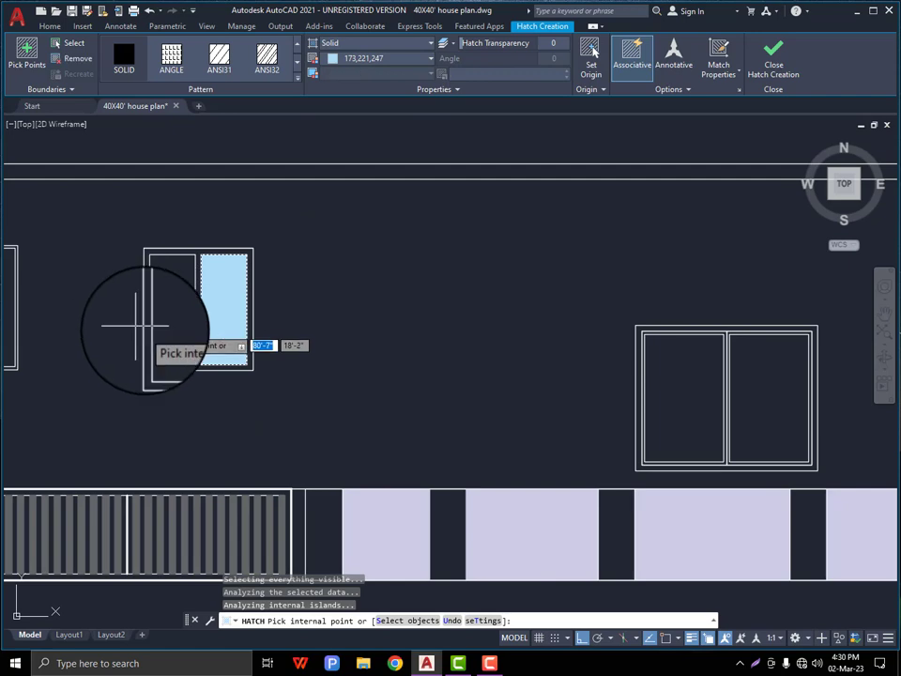
scroll(166, 332, "down", 4)
scroll(416, 351, "up", 4)
Fill the panes of the large middle window and the right window with the same light blue hatch and finish
left_click(410, 350)
left_click(303, 356)
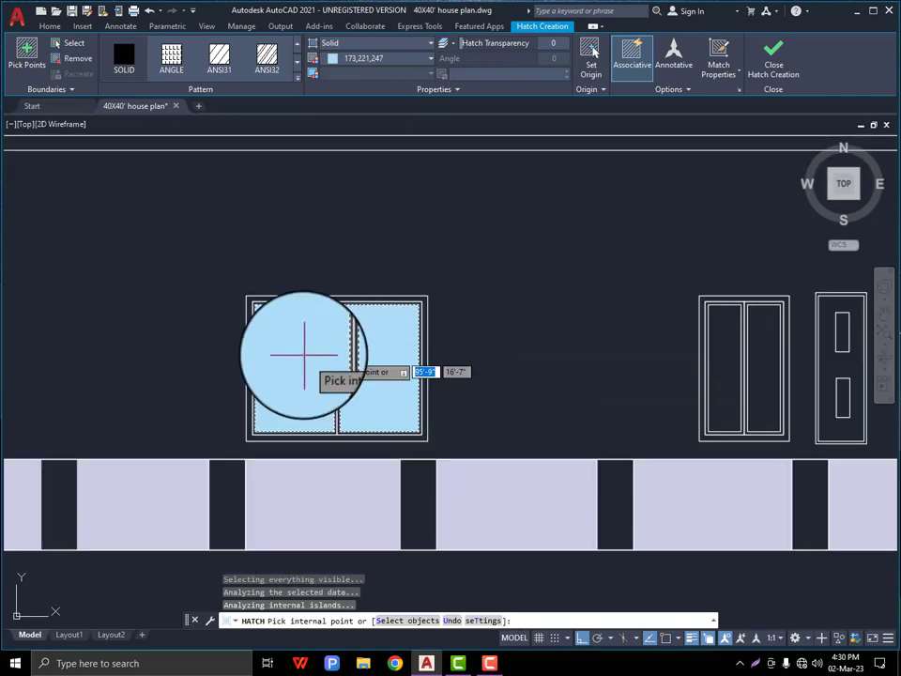
scroll(303, 355, "down", 4)
scroll(490, 355, "up", 2)
scroll(481, 355, "up", 2)
left_click(412, 358)
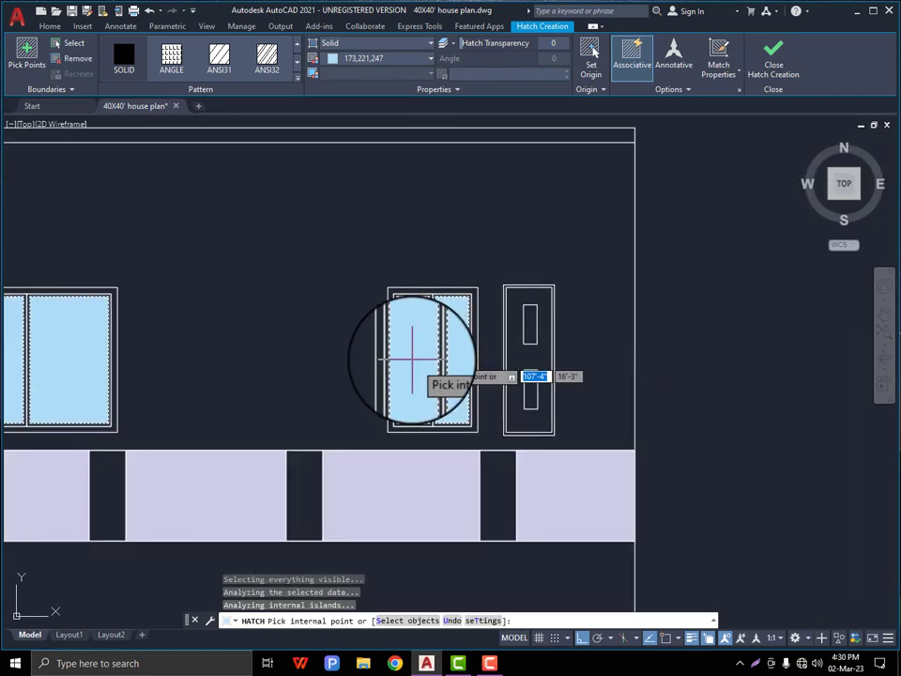
key("Escape")
scroll(450, 357, "down", 5)
scroll(271, 327, "up", 5)
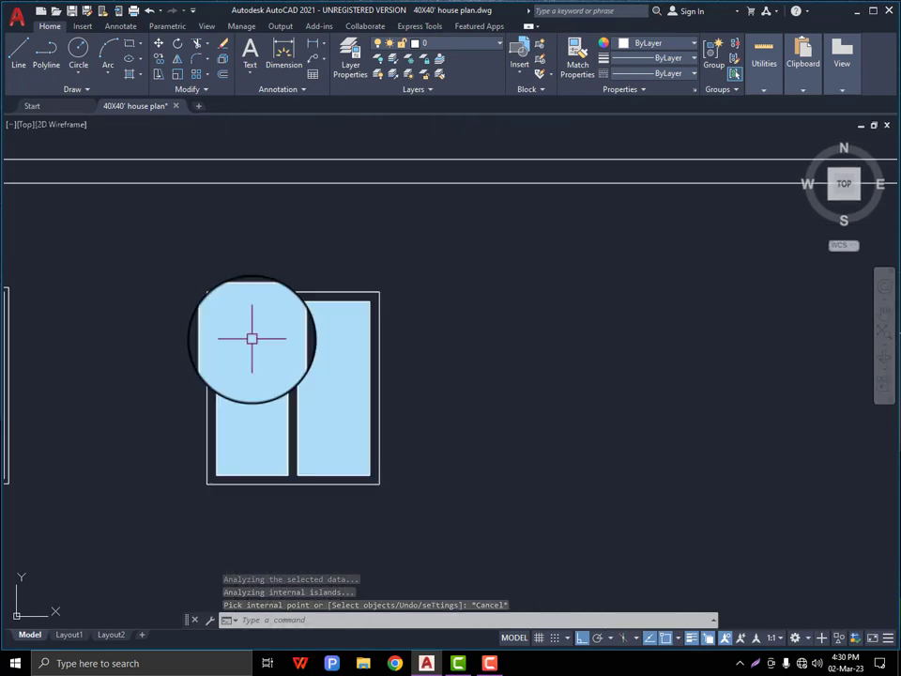
scroll(252, 338, "up", 2)
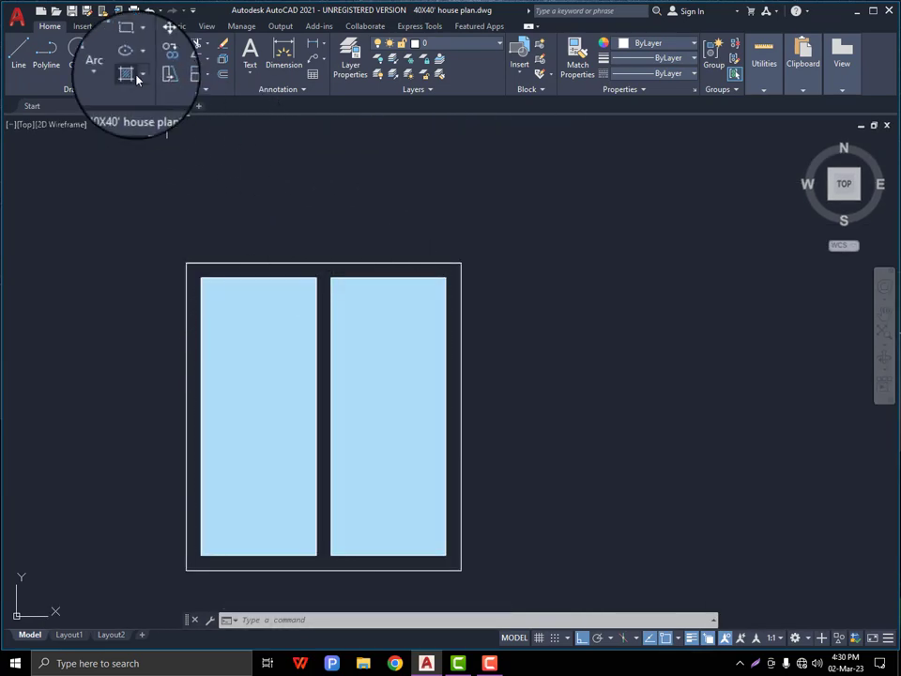
left_click(128, 75)
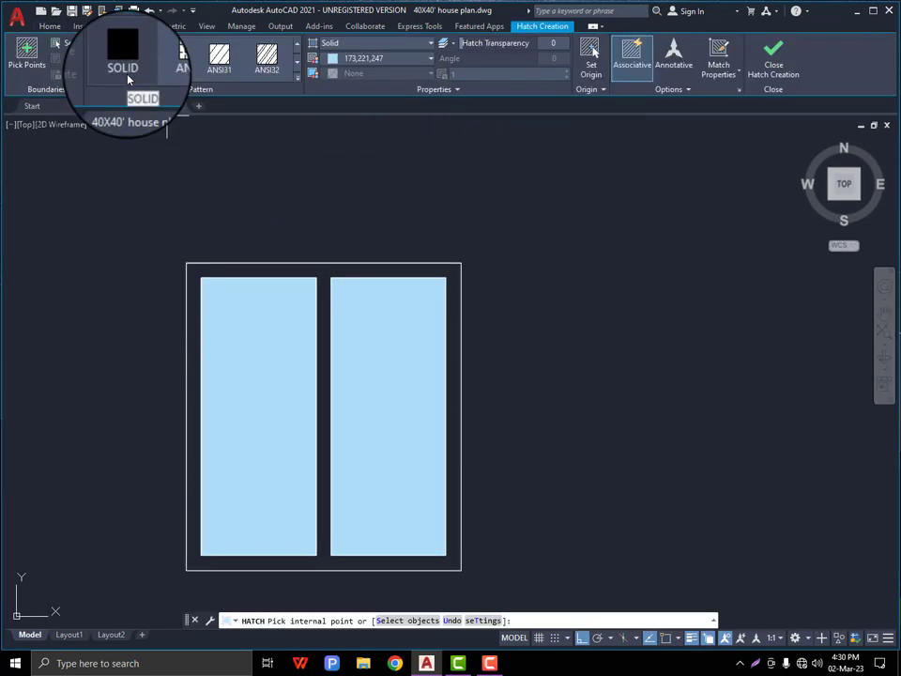
key("Escape")
key("Escape")
Set the outer frames of the left, middle and right windows to 0.30 mm lineweight and save the drawing
left_click(235, 263)
scroll(271, 211, "down", 6)
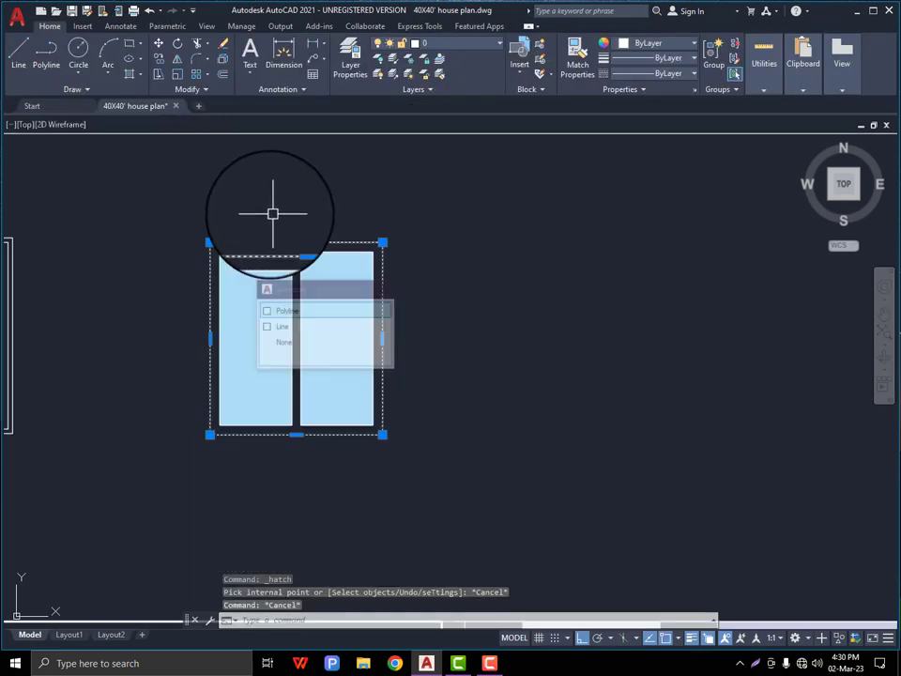
scroll(739, 269, "up", 4)
left_click(519, 326)
scroll(528, 302, "down", 6)
scroll(693, 277, "up", 8)
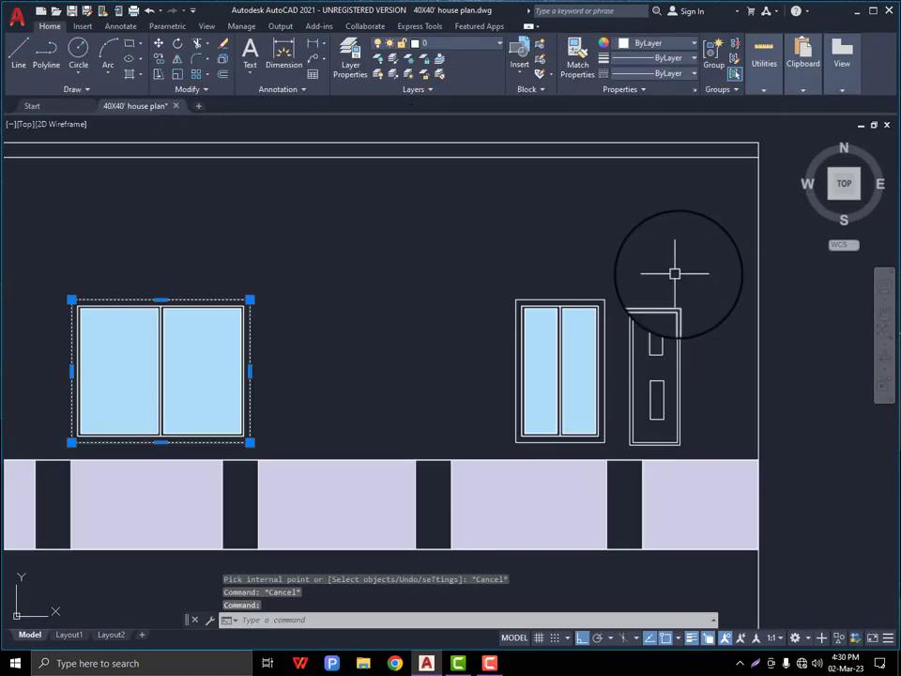
left_click(524, 311)
left_click(662, 72)
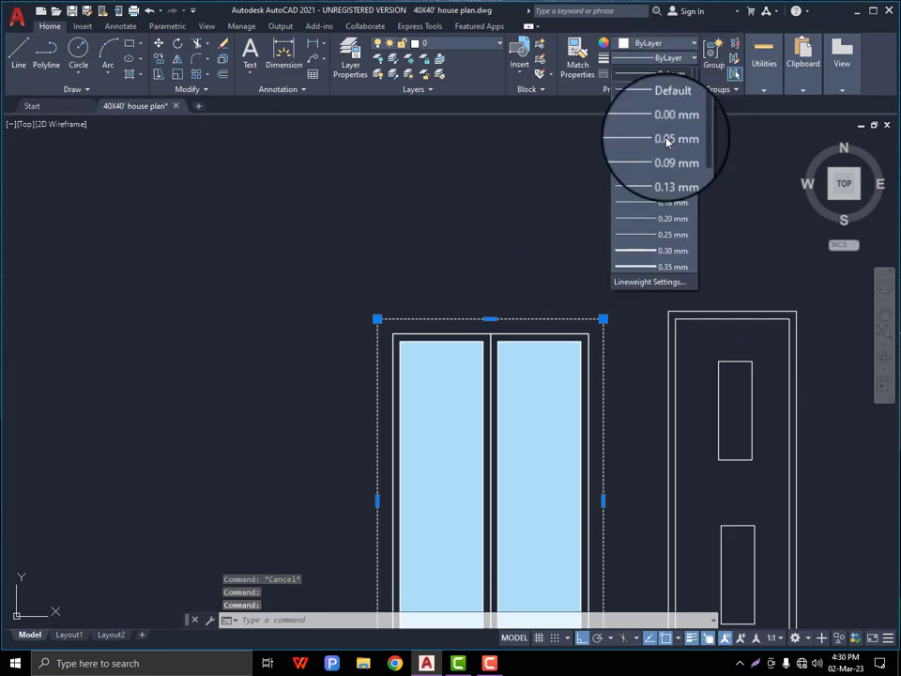
left_click(658, 236)
key("Escape")
key("Escape")
scroll(450, 239, "down", 6)
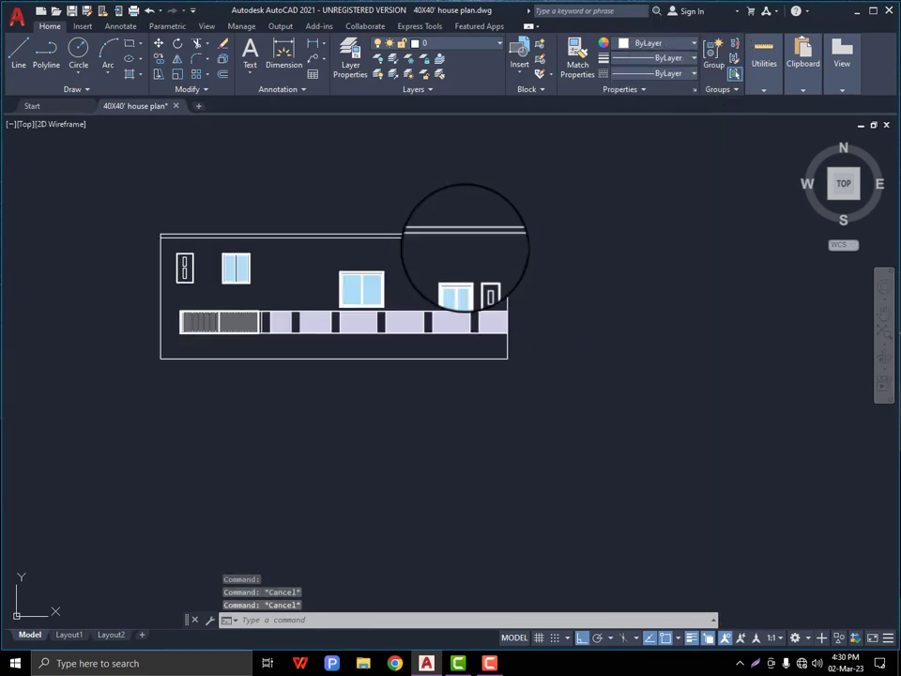
scroll(167, 247, "up", 4)
scroll(167, 247, "down", 3)
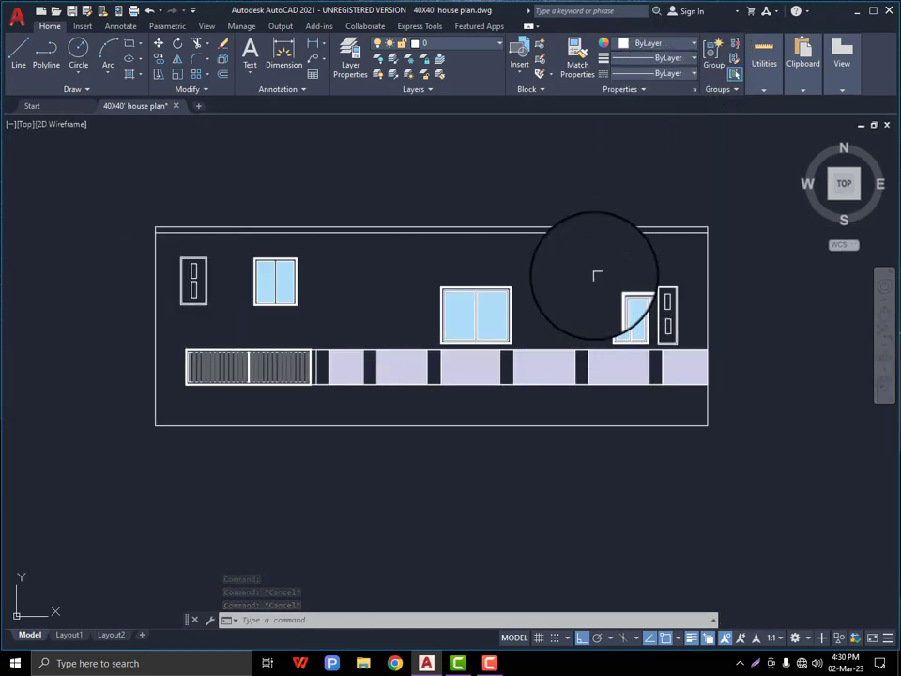
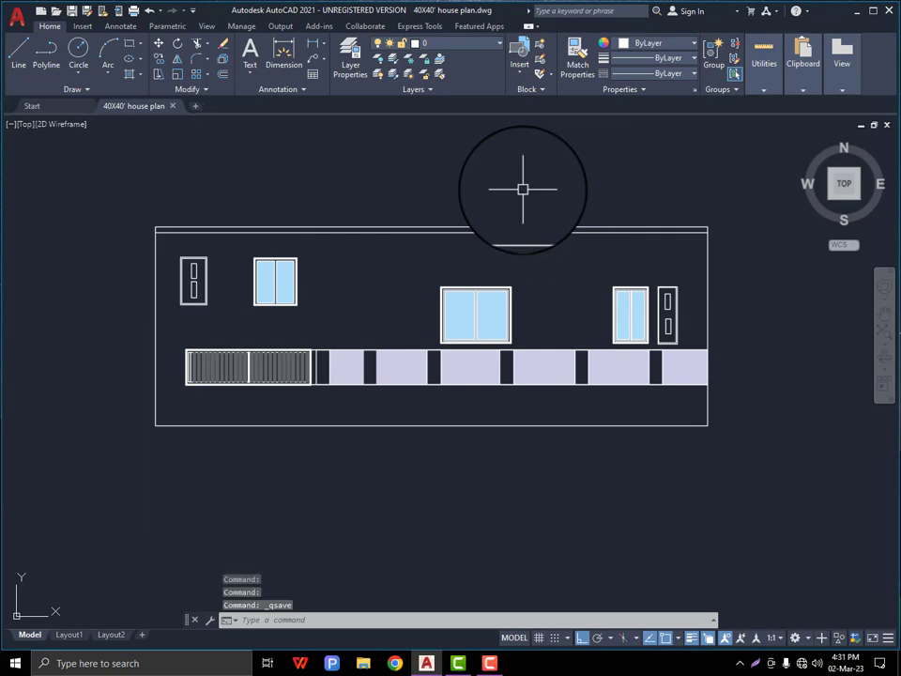
Delete the solid 206,204,230 hatch from the boundary wall panels
scroll(533, 345, "up", 2)
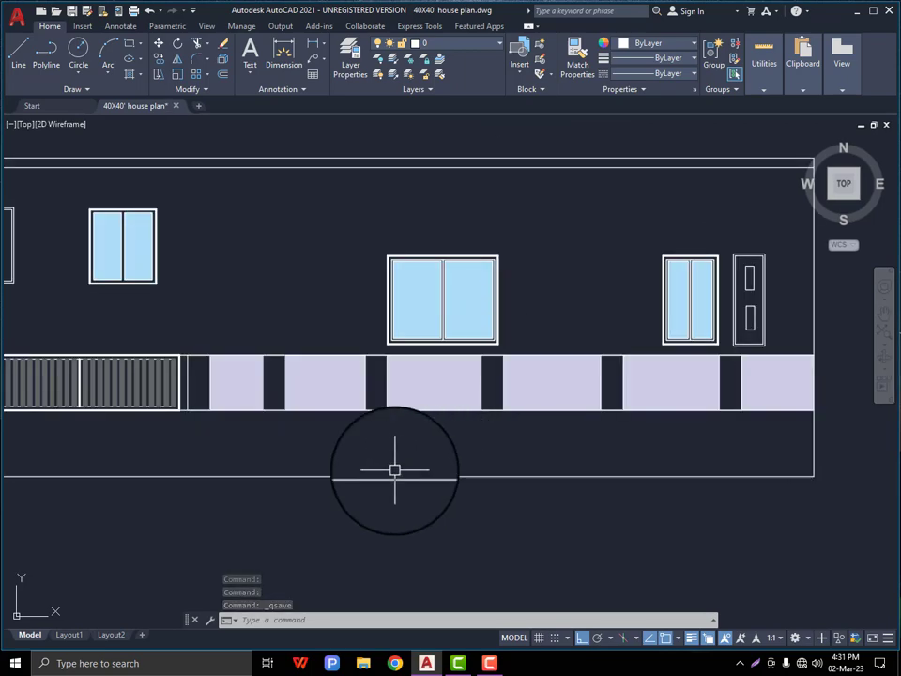
scroll(386, 459, "up", 2)
left_click_drag(339, 388, 299, 377)
key("Delete")
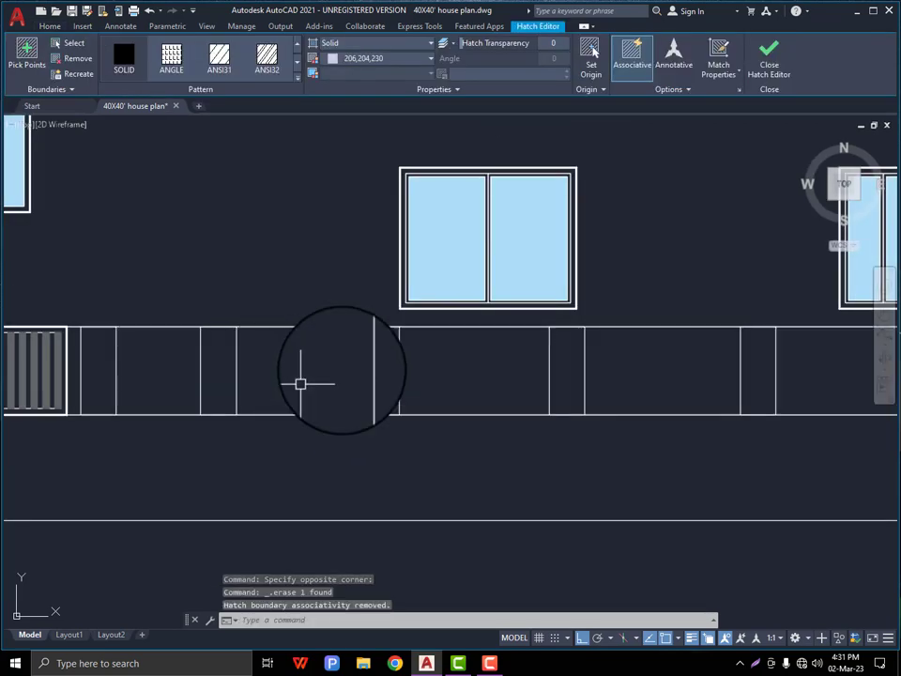
Start an AR-B816C hatch in colour 147,149,152 and fill the wide boundary wall panels from below the middle window to the right end
scroll(300, 382, "down", 2)
left_click(129, 58)
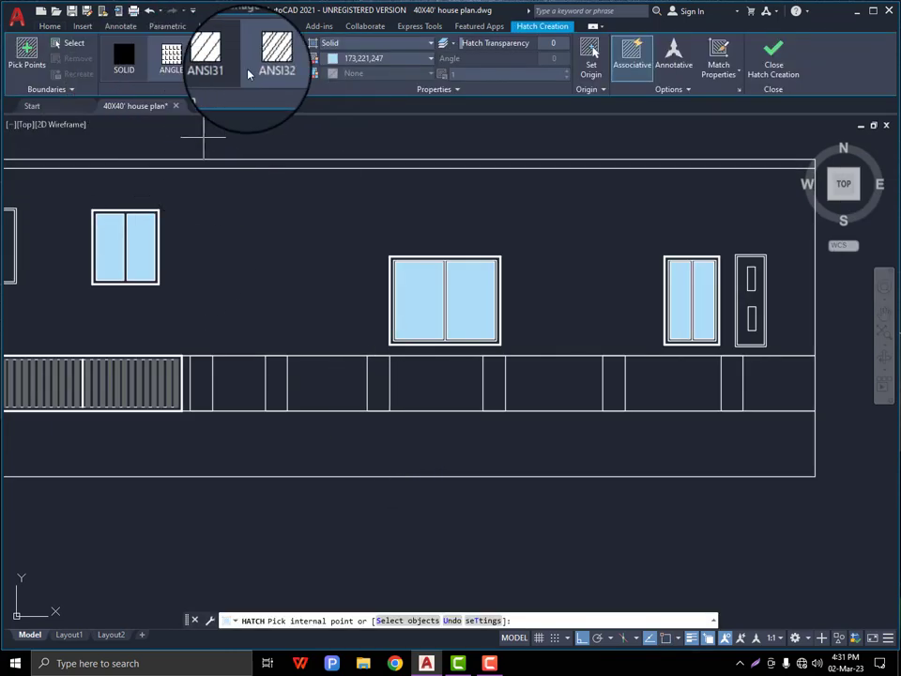
left_click(330, 62)
left_click(331, 167)
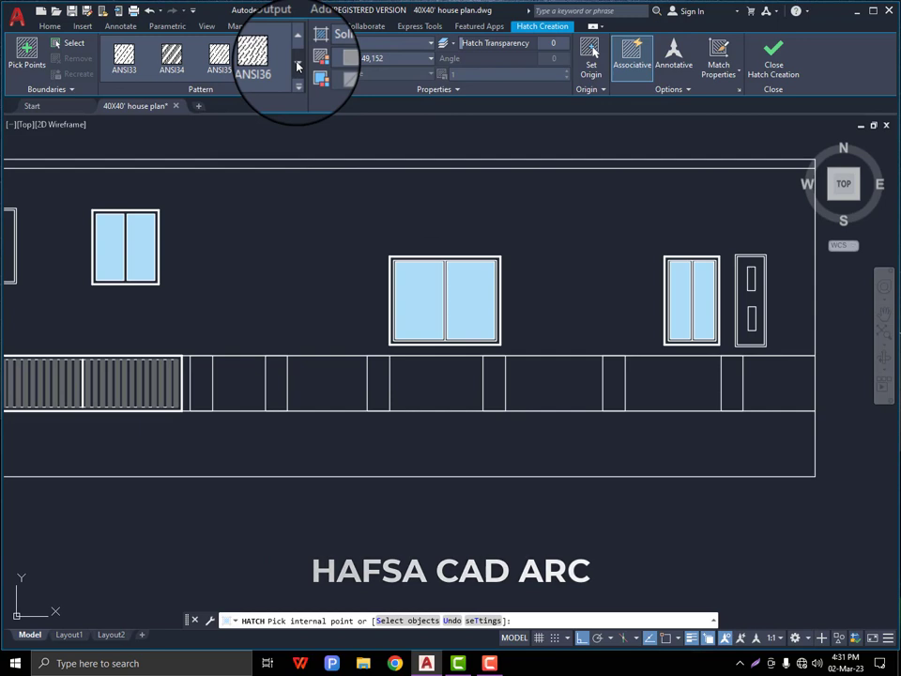
left_click(296, 66)
left_click(267, 57)
left_click(319, 383)
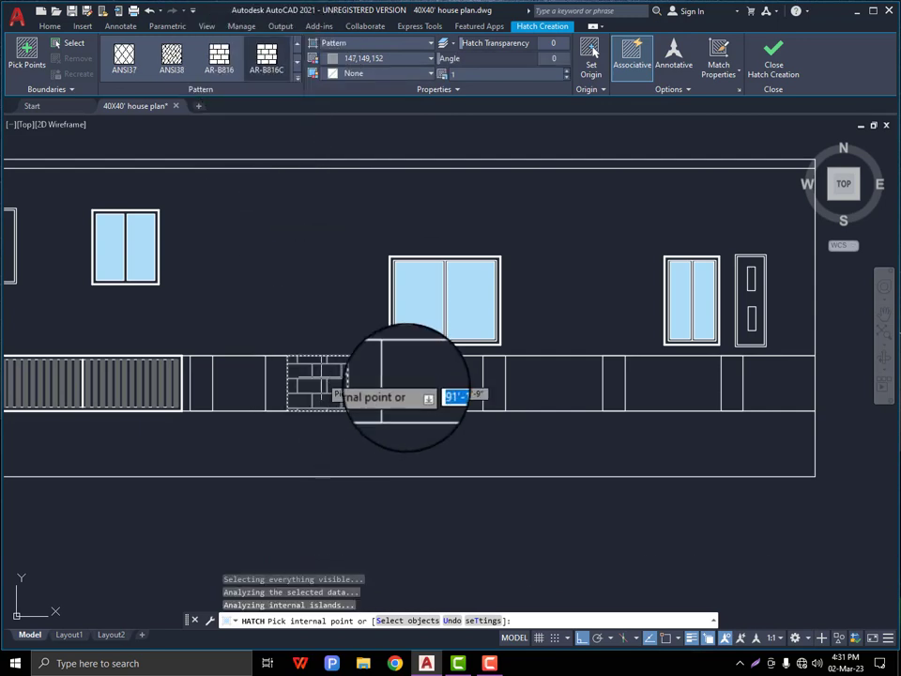
left_click(427, 383)
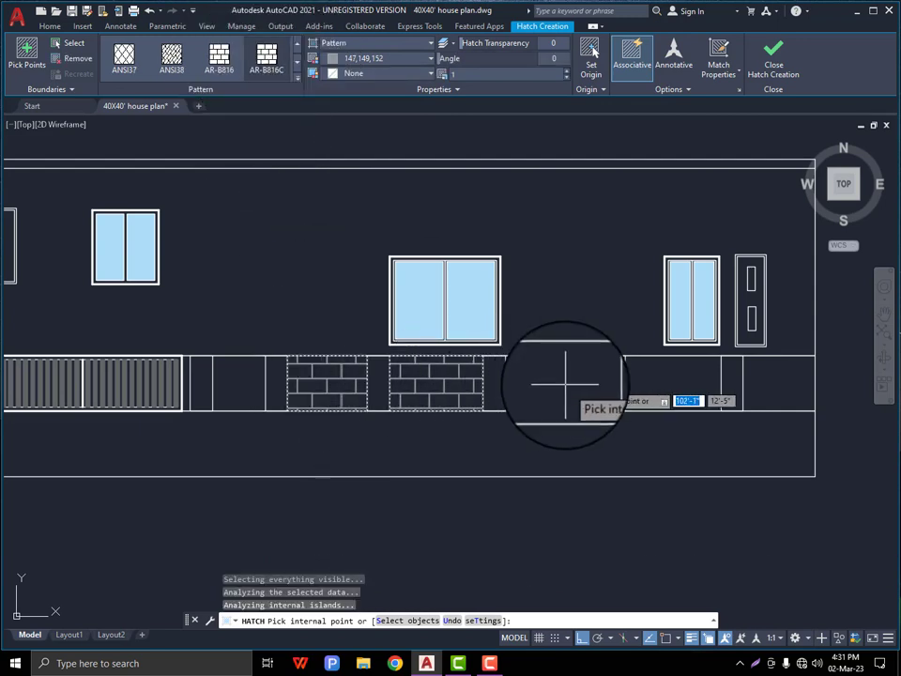
left_click(563, 382)
left_click(680, 382)
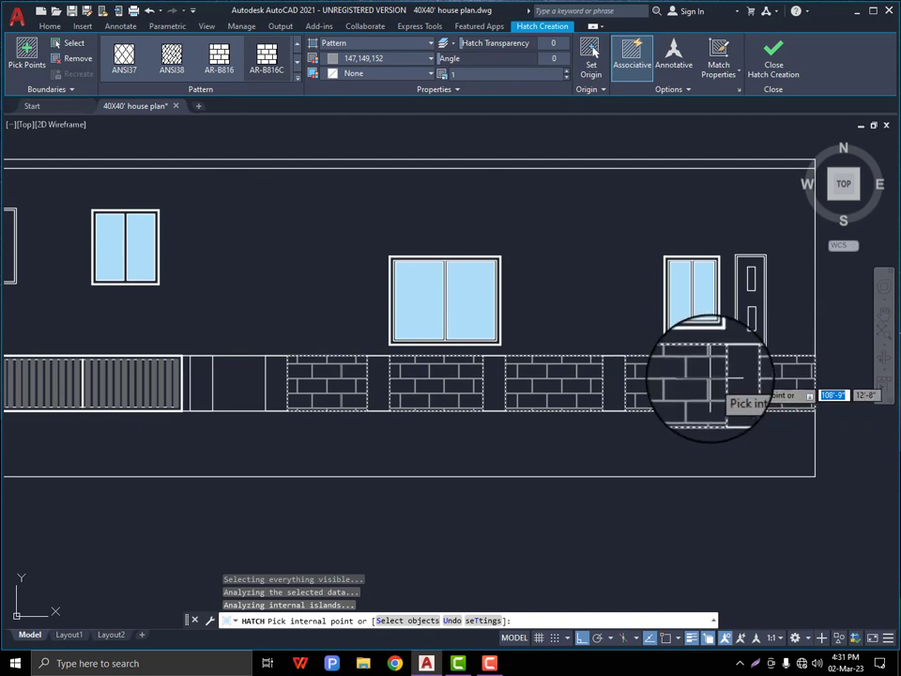
Fill the wall pillars and the remaining panel near the gate with the same brick hatch and finish the hatch
left_click(726, 383)
left_click(611, 383)
left_click(494, 383)
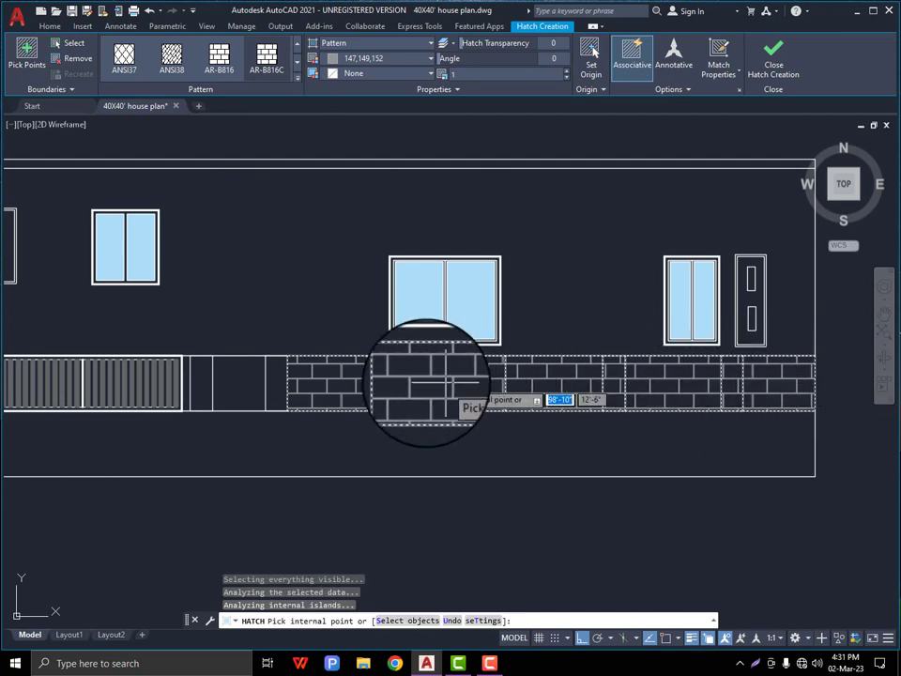
left_click(378, 381)
left_click(240, 381)
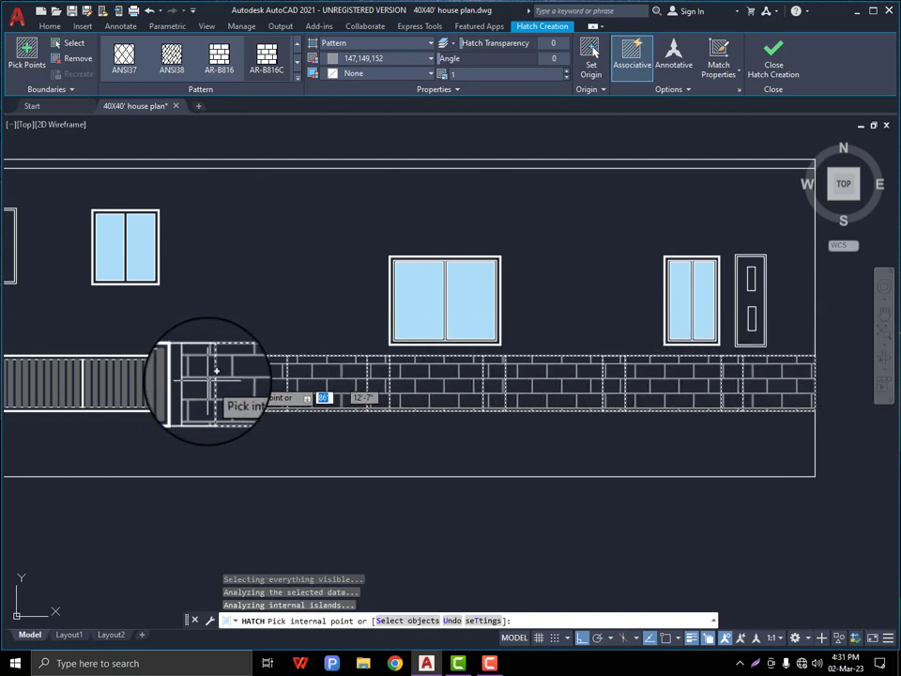
left_click(207, 380)
scroll(217, 389, "up", 2)
key("Escape")
key("Escape")
Delete the pillar outlines along the brick-hatched boundary wall and save the drawing
key("Delete")
scroll(251, 382, "down", 4)
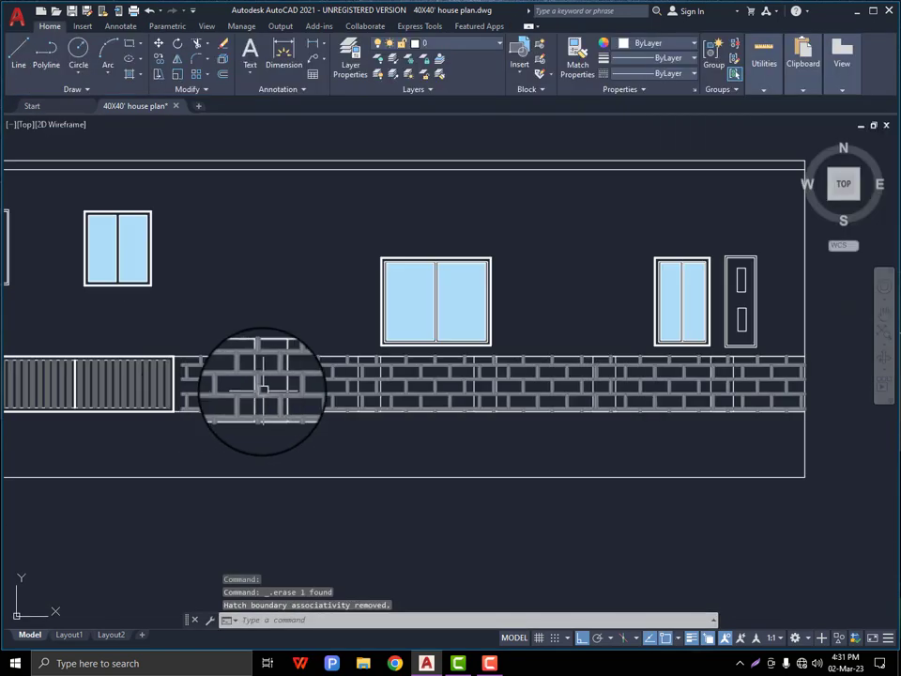
scroll(245, 382, "up", 4)
scroll(394, 398, "up", 2)
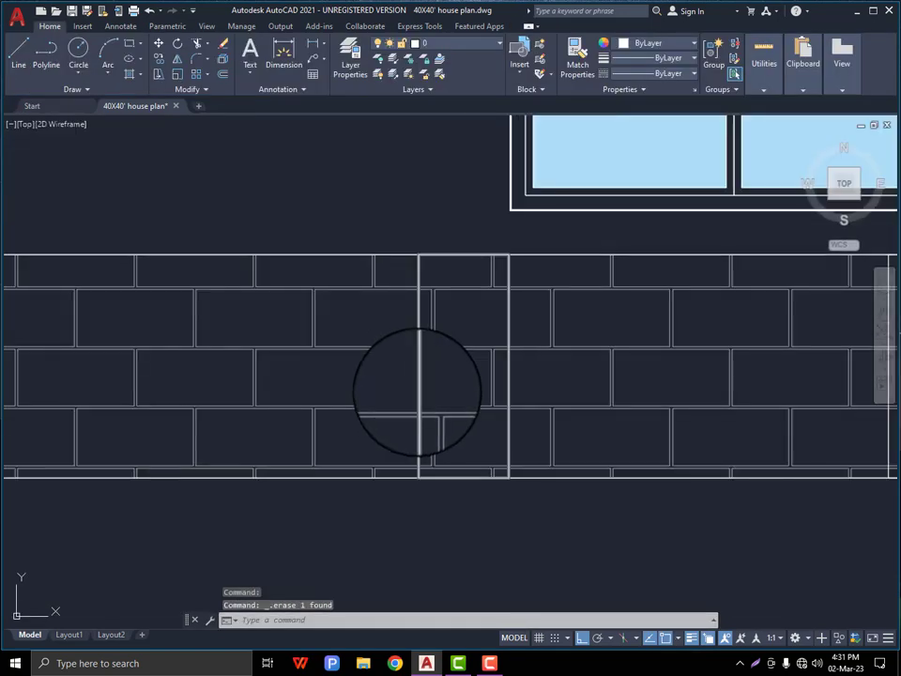
scroll(418, 391, "down", 4)
scroll(459, 391, "up", 4)
scroll(342, 391, "down", 4)
scroll(575, 384, "up", 4)
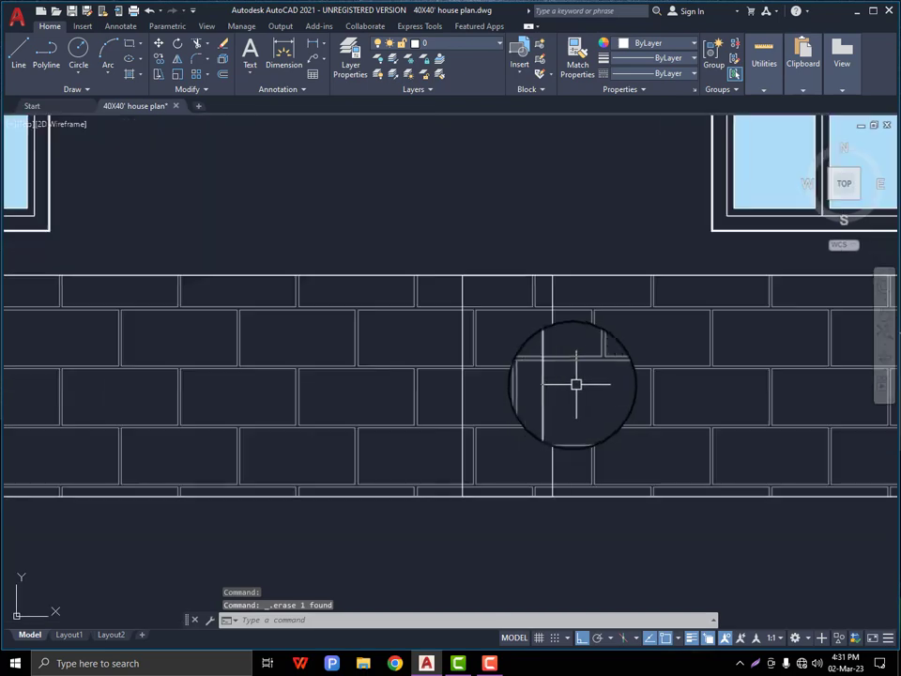
scroll(601, 395, "down", 4)
scroll(639, 392, "up", 2)
scroll(496, 402, "down", 4)
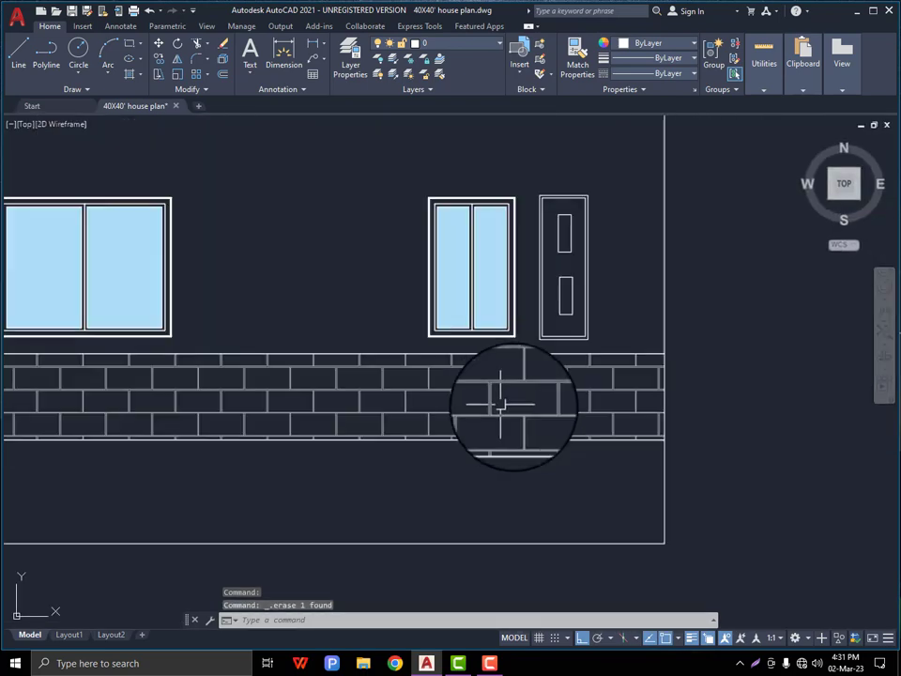
key("ctrl+s")
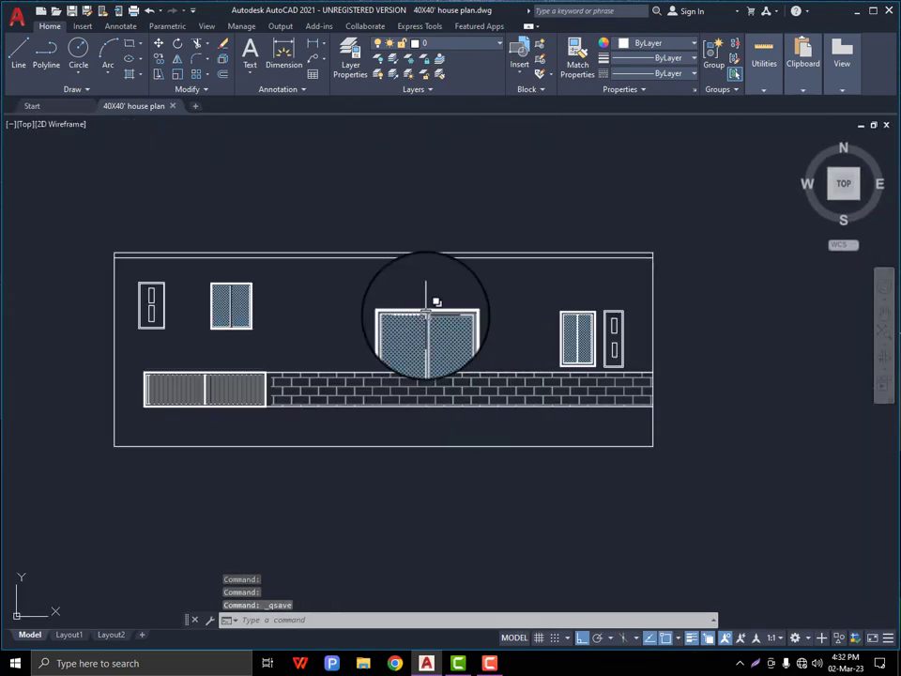
Draw a vertical line closing the brick wall's left end beside the gate and save the drawing
scroll(294, 373, "up", 4)
scroll(295, 403, "up", 4)
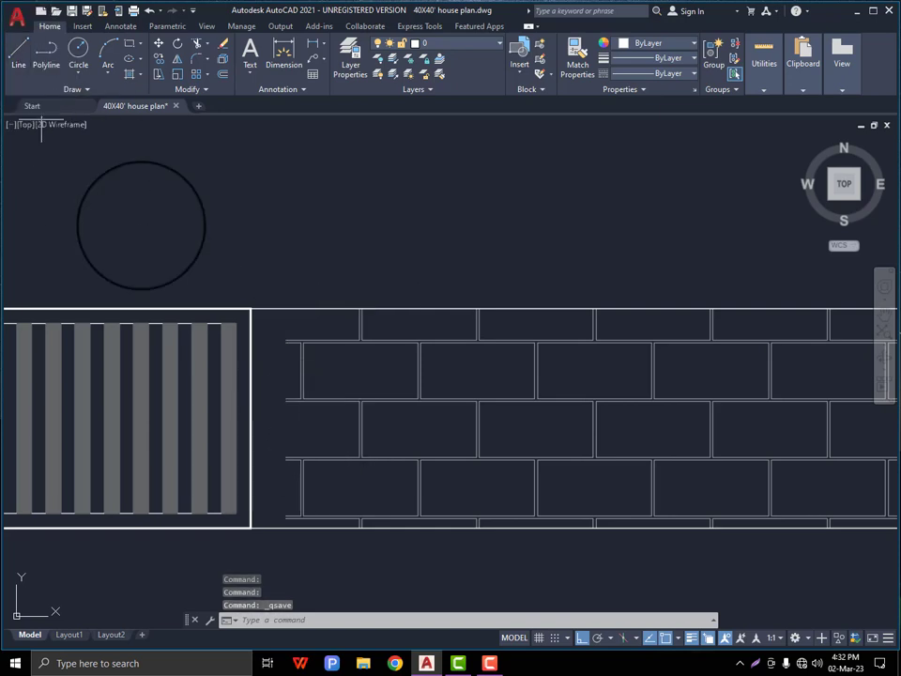
key("l")
key("Return")
left_click(287, 309)
right_click(287, 309)
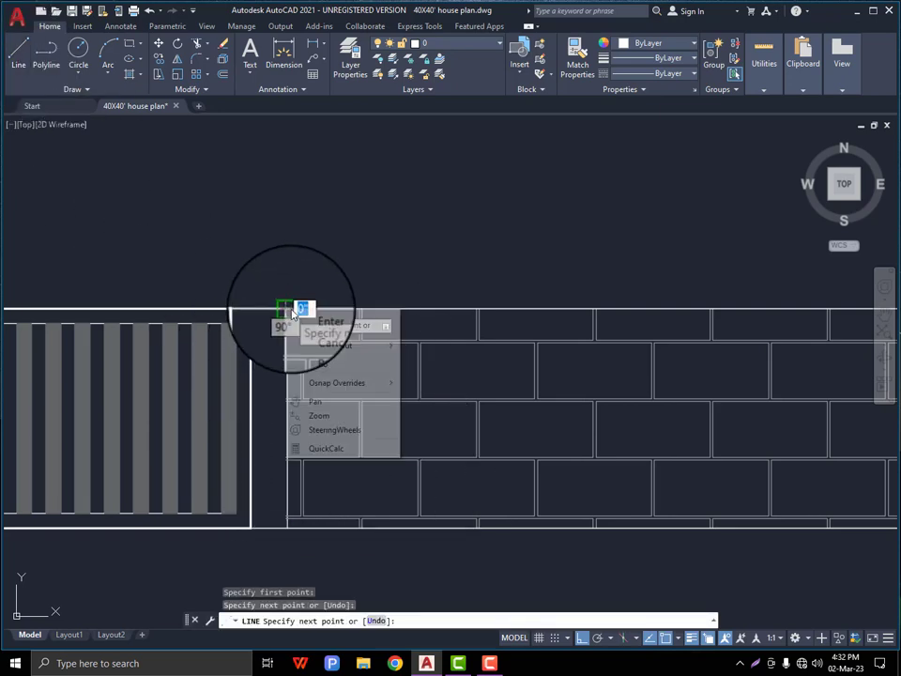
right_click(301, 314)
left_click(334, 325)
key("Return")
scroll(413, 290, "down", 6)
key("Escape")
scroll(170, 292, "up", 2)
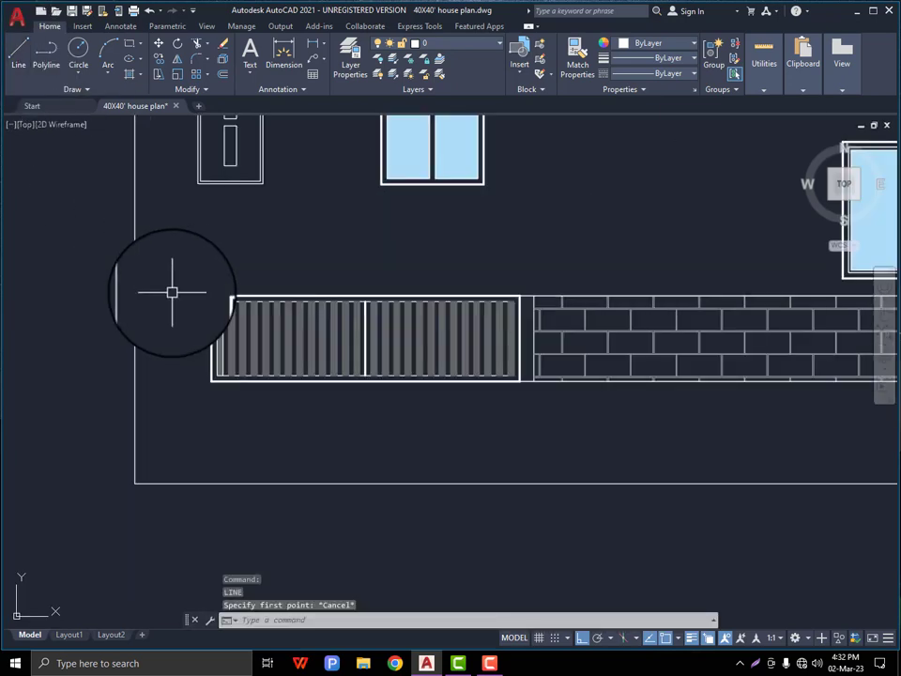
scroll(262, 312, "down", 6)
scroll(319, 343, "up", 4)
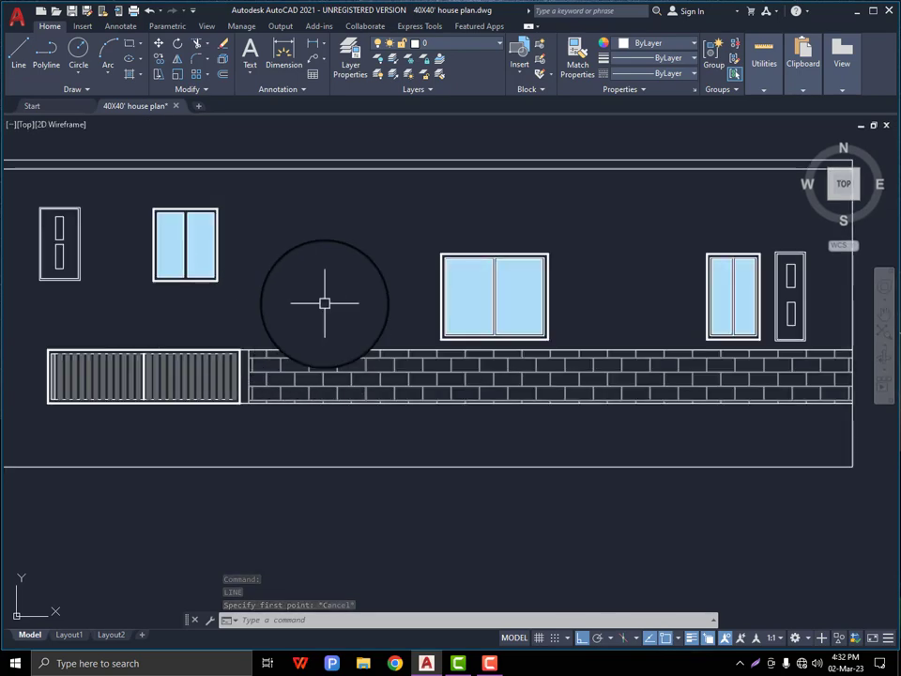
key("ctrl+s")
Set the outer frames of the left and right doors to the windows' heavier 0.30 mm lineweight
scroll(357, 358, "down", 2)
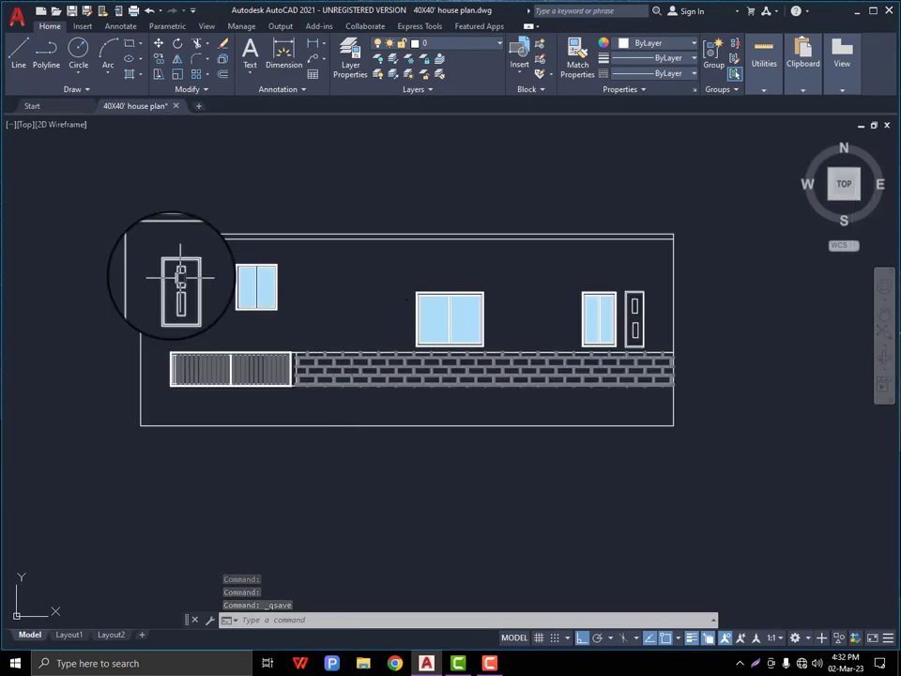
scroll(181, 277, "up", 4)
left_click(234, 272)
scroll(156, 261, "down", 4)
scroll(485, 315, "up", 5)
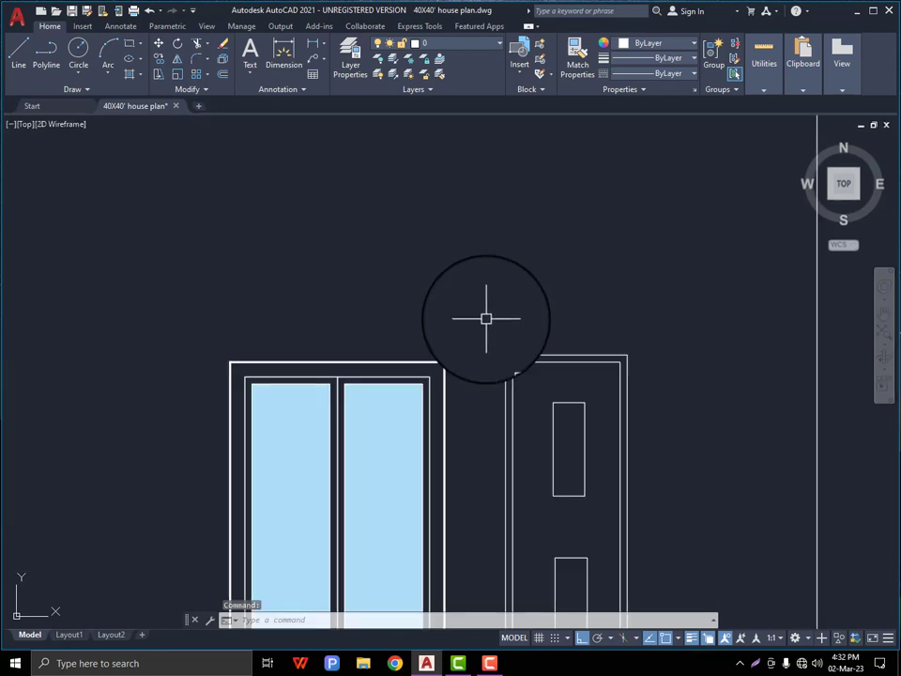
left_click(668, 74)
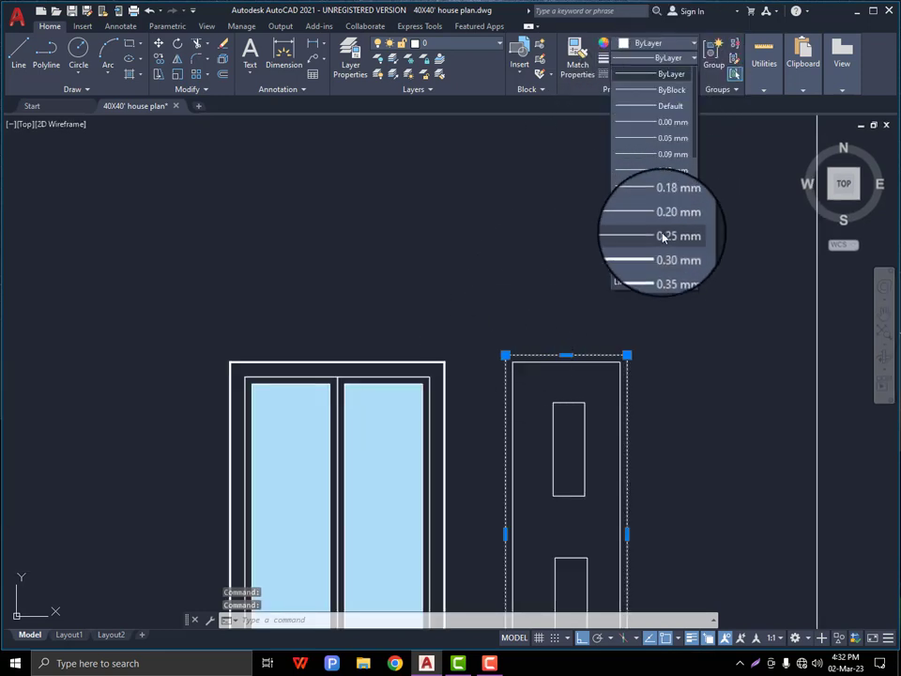
key("Escape")
key("Escape")
scroll(485, 240, "down", 4)
scroll(486, 240, "down", 2)
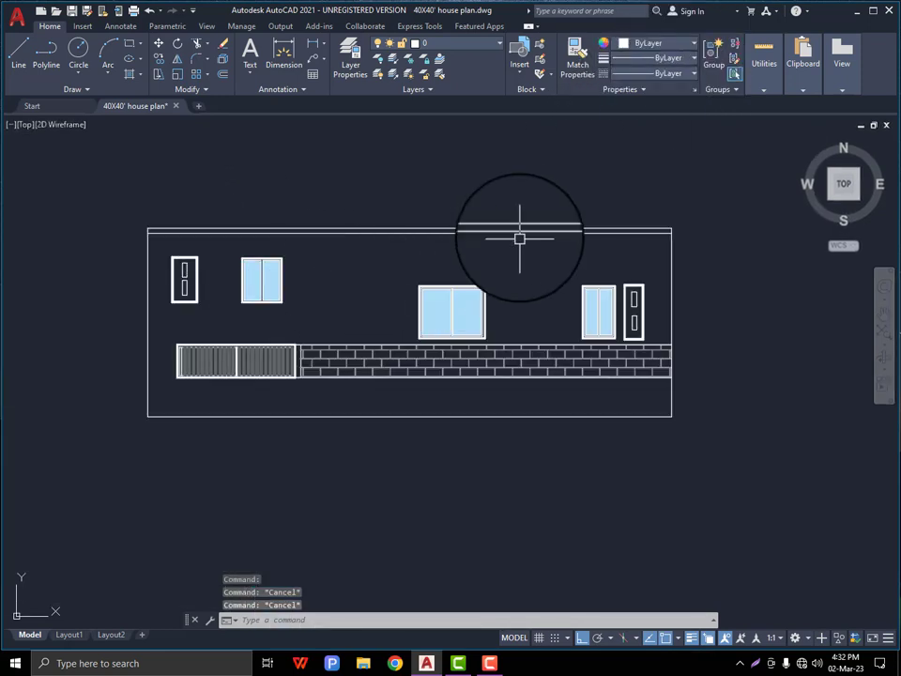
Draw a horizontal line from the gate's lower-left corner to the elevation's left edge
scroll(279, 264, "down", 2)
scroll(279, 261, "up", 4)
scroll(251, 377, "down", 6)
scroll(253, 335, "up", 2)
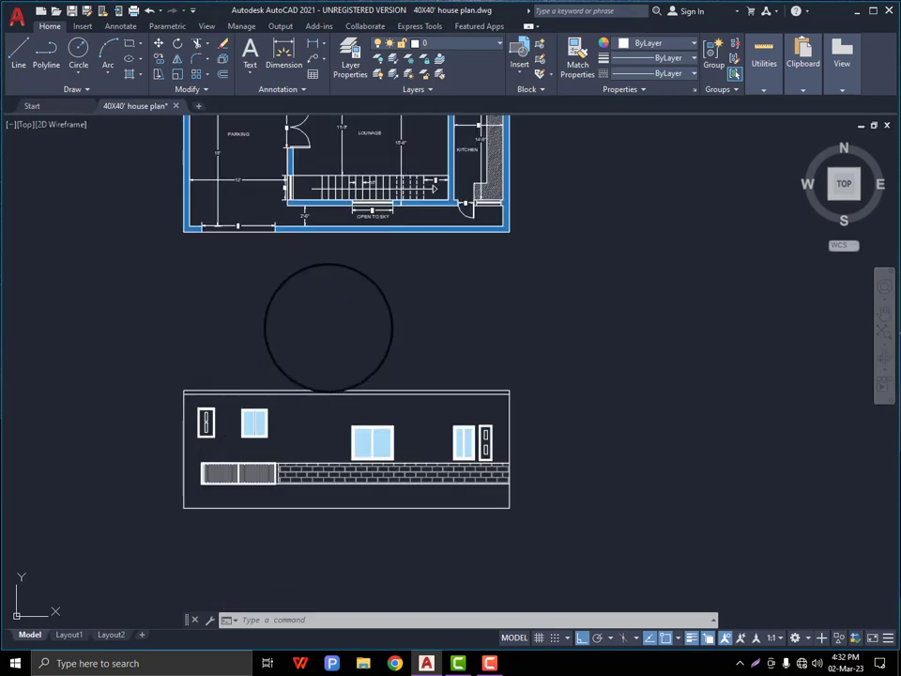
scroll(198, 137, "up", 4)
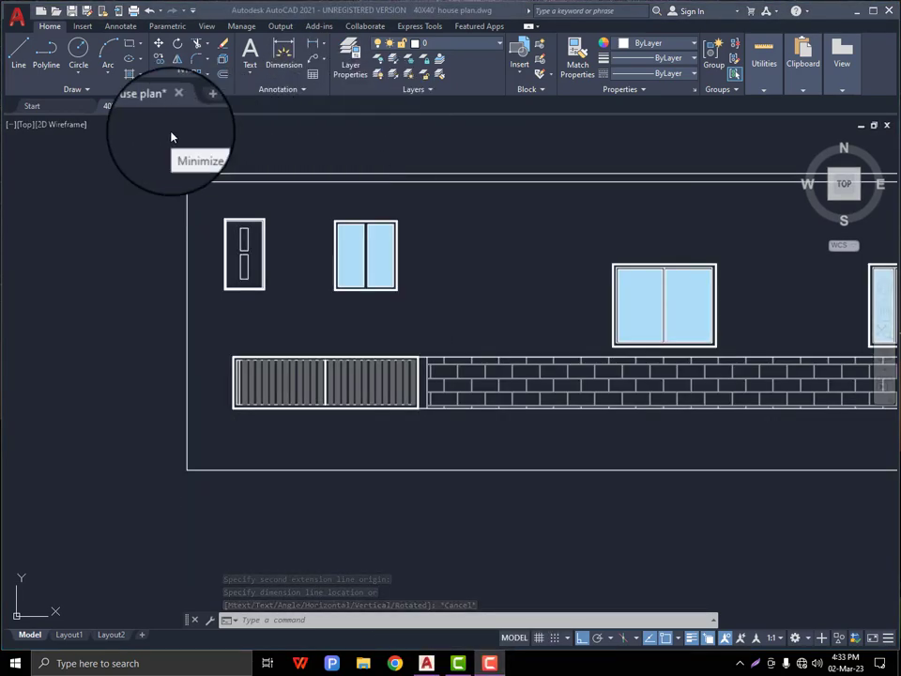
middle_click_drag(242, 438, 268, 432)
left_click(16, 64)
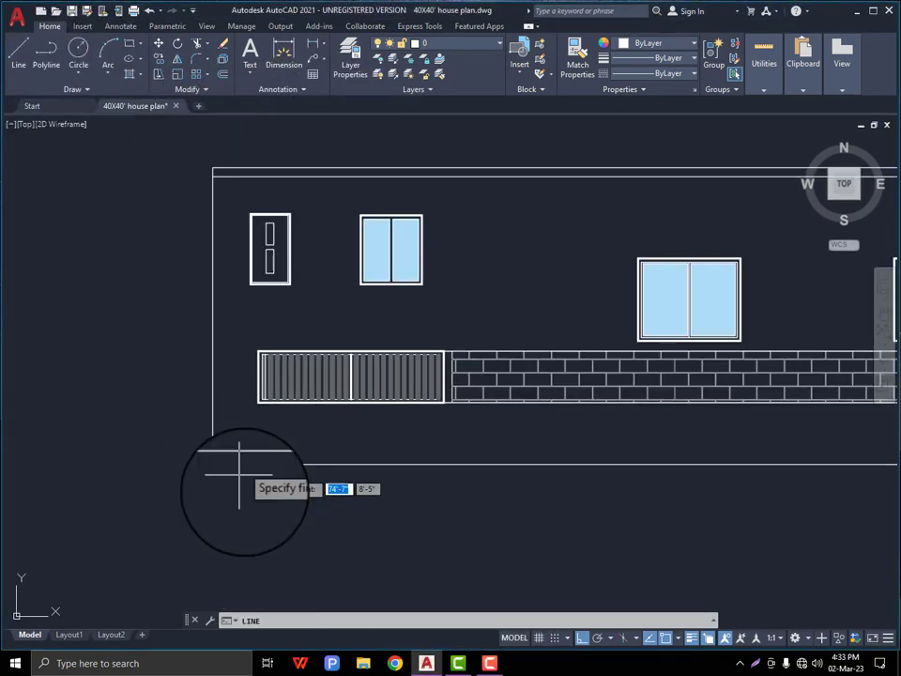
scroll(244, 420, "up", 2)
left_click(265, 399)
right_click(187, 394)
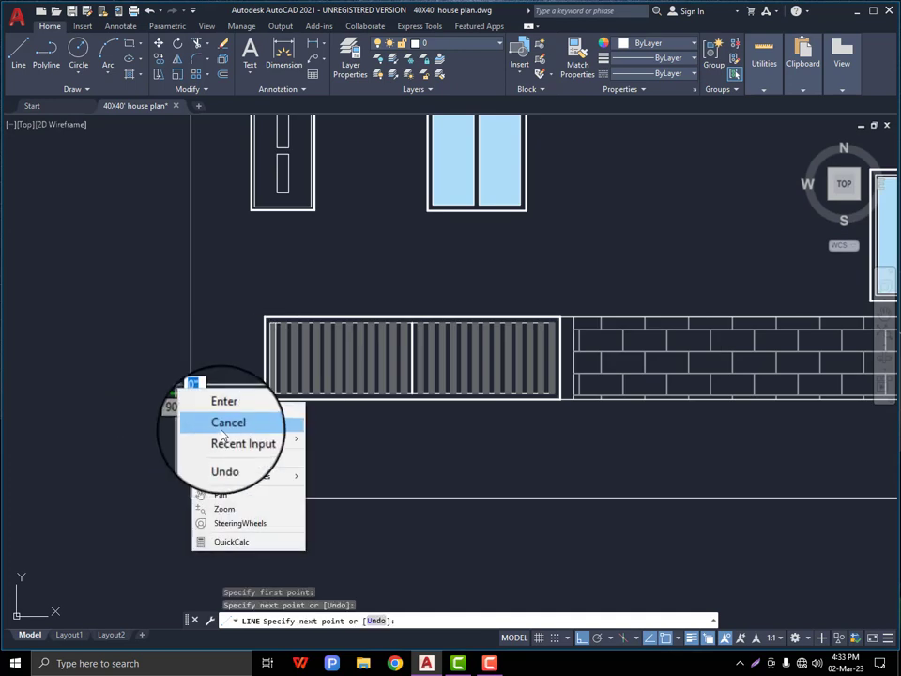
left_click(197, 399)
Place vertical construction lines from the plan down through the elevation at the inner faces of the walls at both ends of the staircase
scroll(177, 477, "down", 2)
scroll(268, 378, "down", 3)
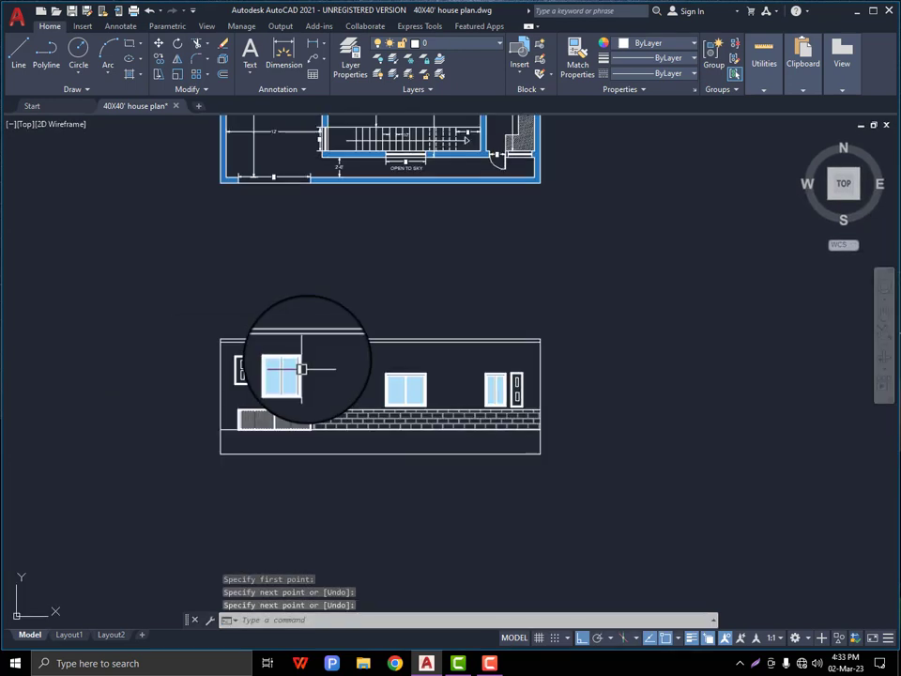
middle_click_drag(301, 368, 295, 447)
type("xl")
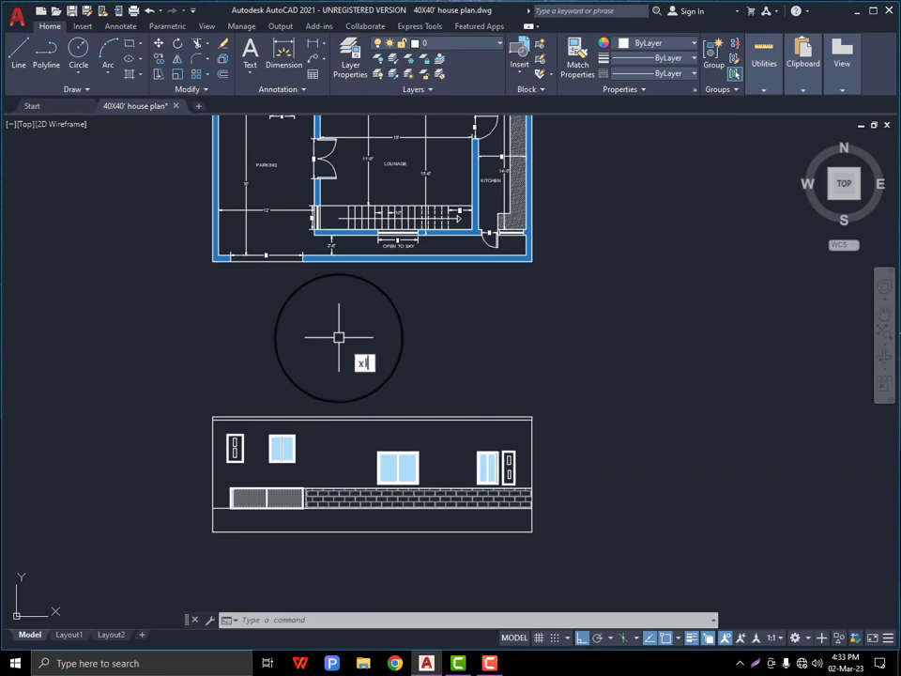
key("Return")
type("v")
key("Return")
scroll(301, 307, "up", 6)
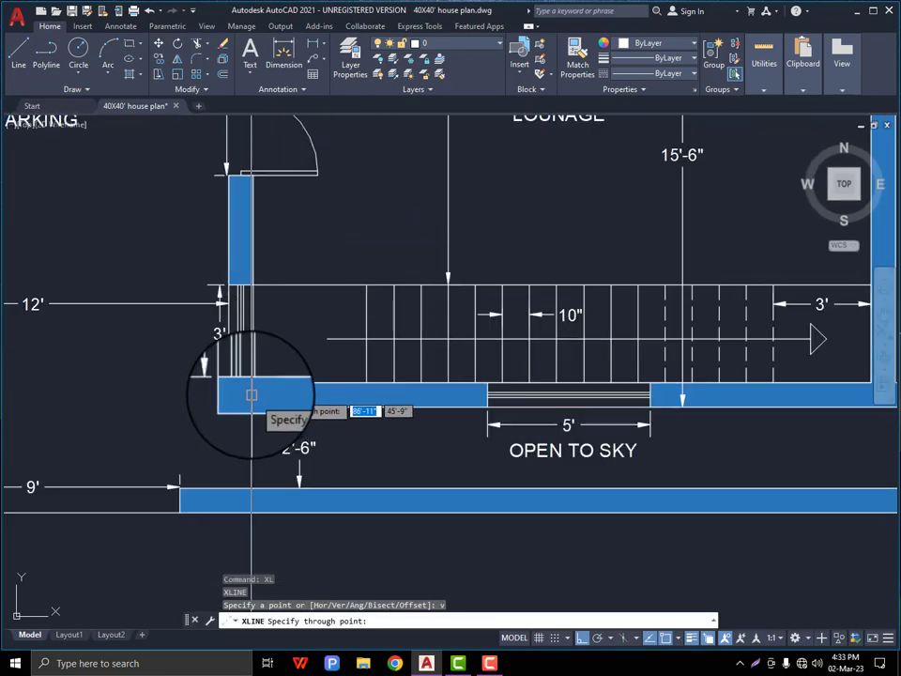
left_click(252, 381)
scroll(246, 363, "down", 3)
scroll(434, 373, "up", 2)
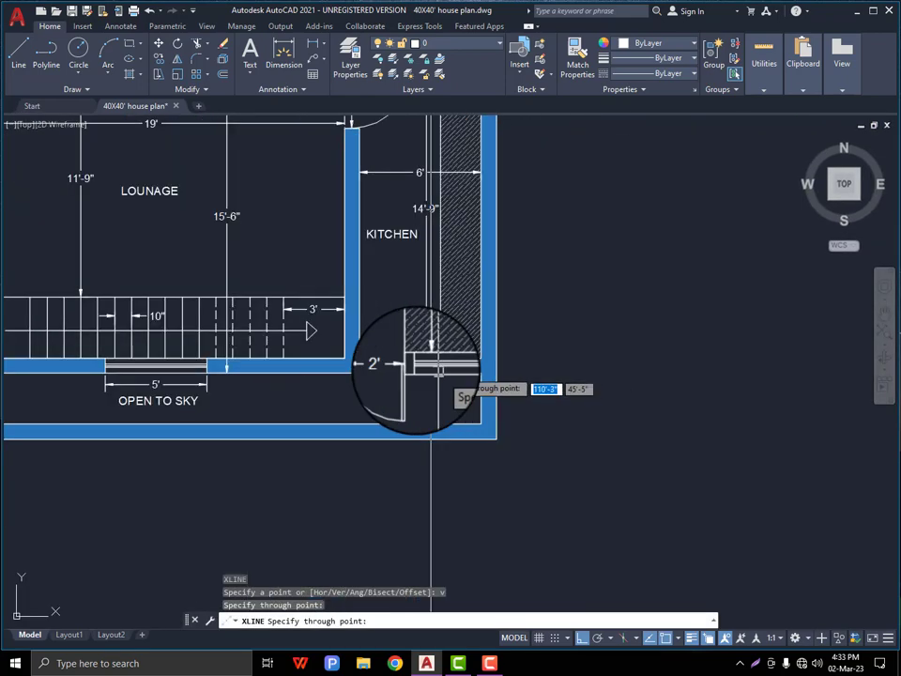
scroll(353, 370, "up", 2)
left_click(339, 350)
key("Escape")
scroll(512, 224, "down", 8)
scroll(461, 345, "up", 4)
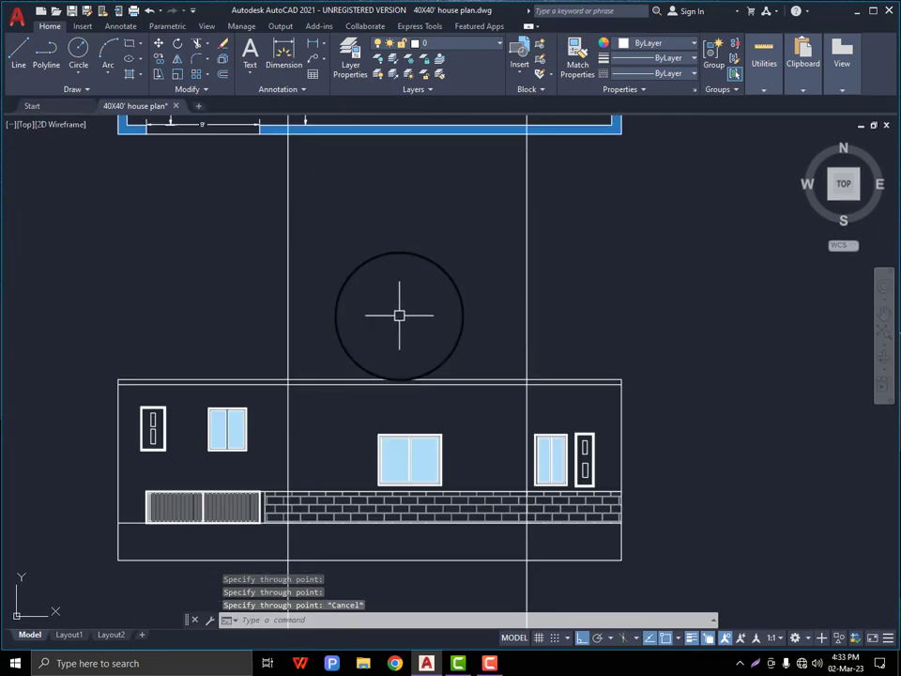
Offset the elevation's top roof line 8' upward, and offset the new line another 5" upward
type("o")
key("Return")
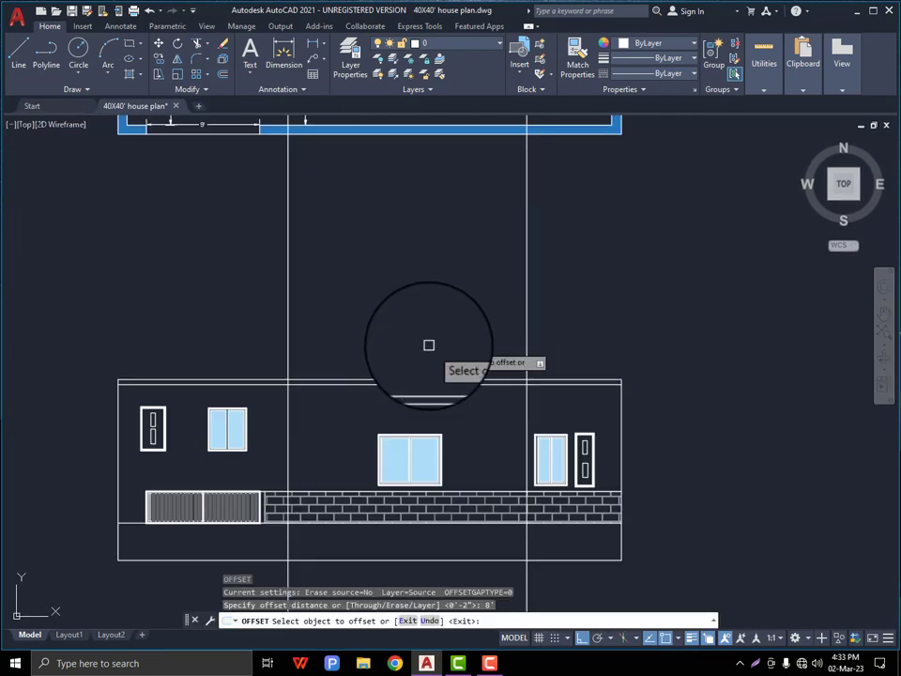
scroll(428, 344, "up", 2)
left_click(362, 406)
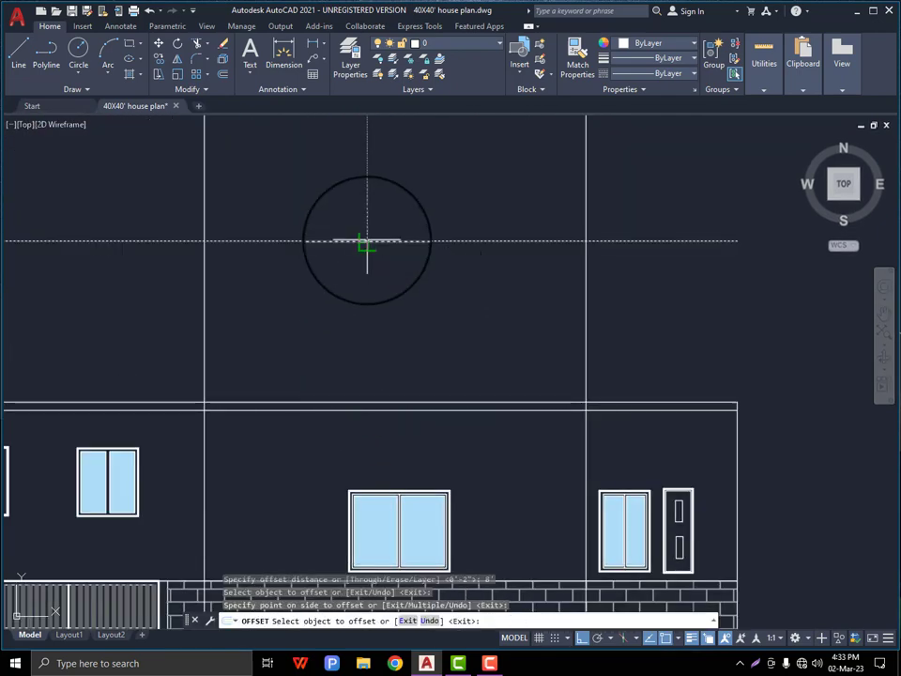
left_click(367, 242)
left_click(368, 213)
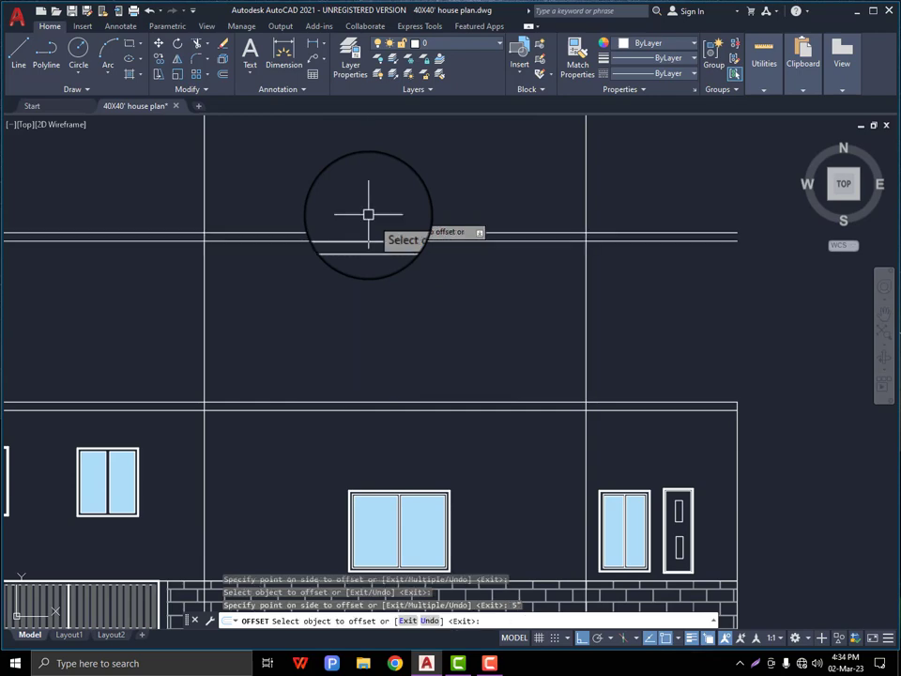
key("Escape")
Draw a short vertical line between the two upper roof lines, just left of the left construction line
scroll(370, 242, "up", 4)
left_click(17, 64)
scroll(321, 246, "up", 4)
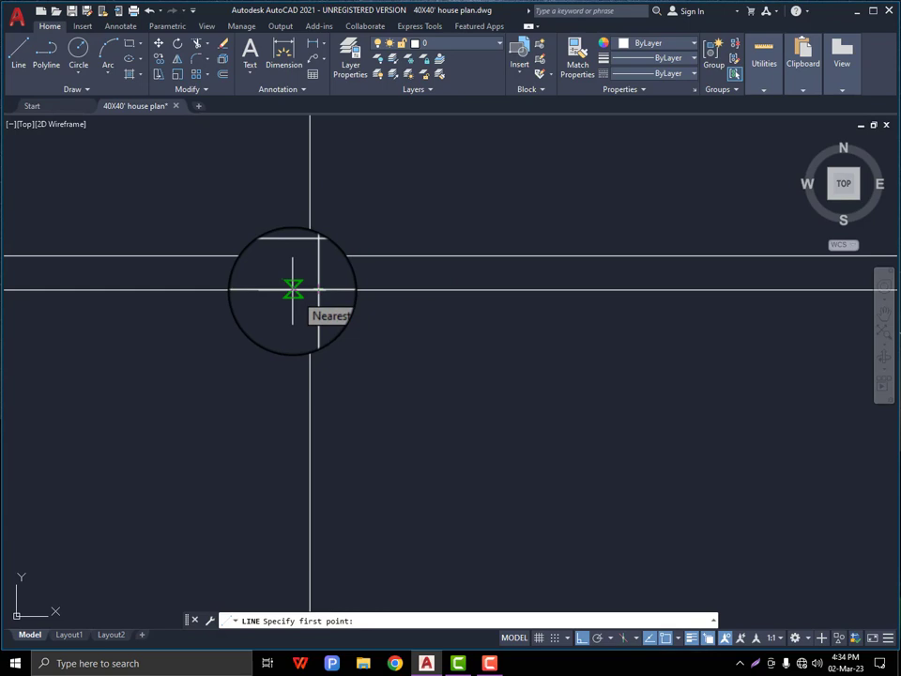
left_click(292, 252)
key("Return")
scroll(244, 282, "down", 3)
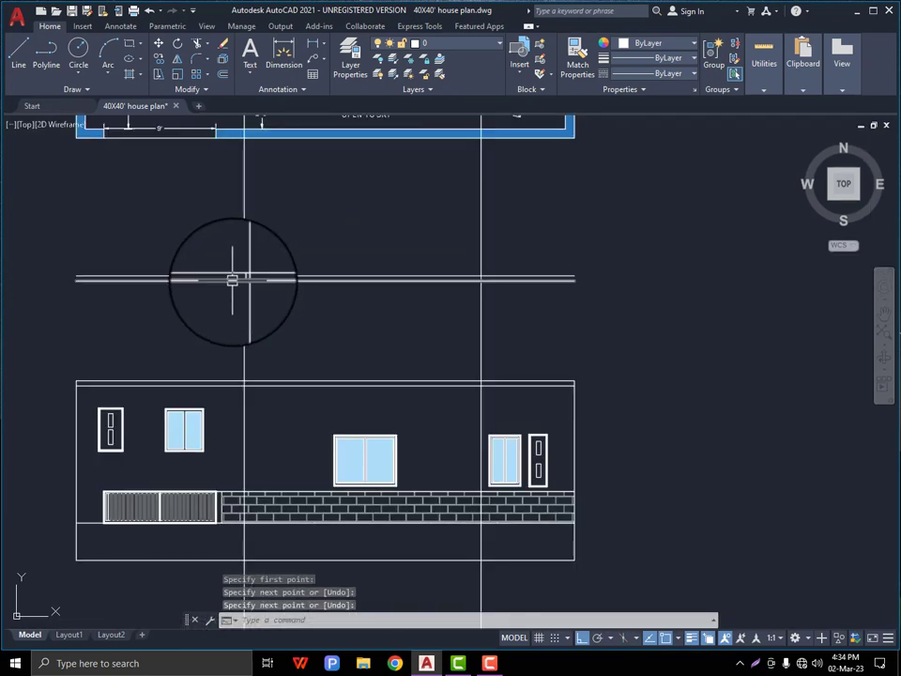
Delete the short vertical line between the two upper roof lines
scroll(231, 276, "up", 3)
left_click(243, 241)
left_click(202, 251)
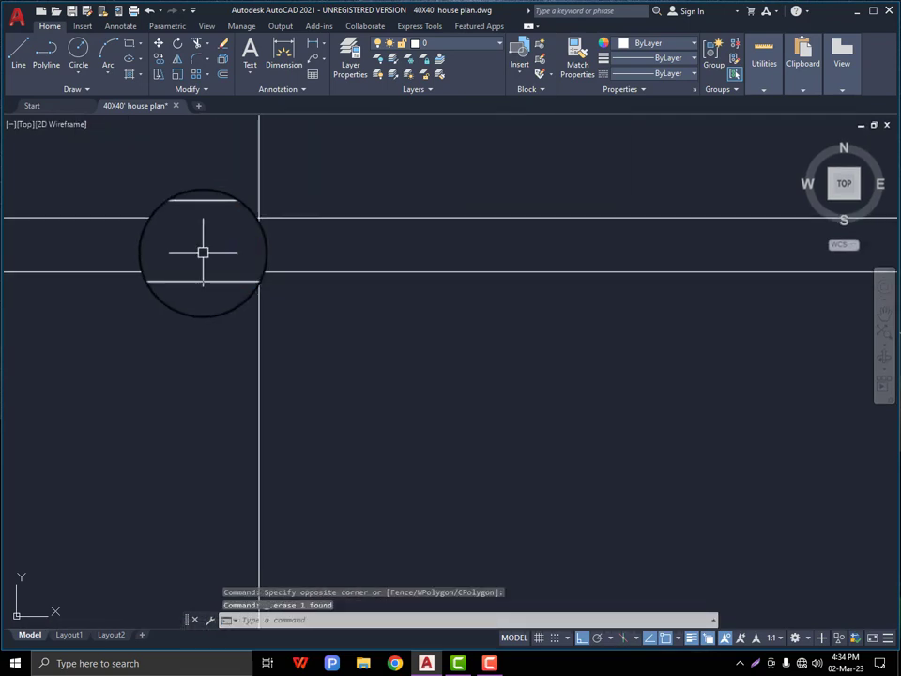
Draw the upper slab's left end: 6" outward from the left construction line along the slab's lower line, then up to its top line
left_click(19, 64)
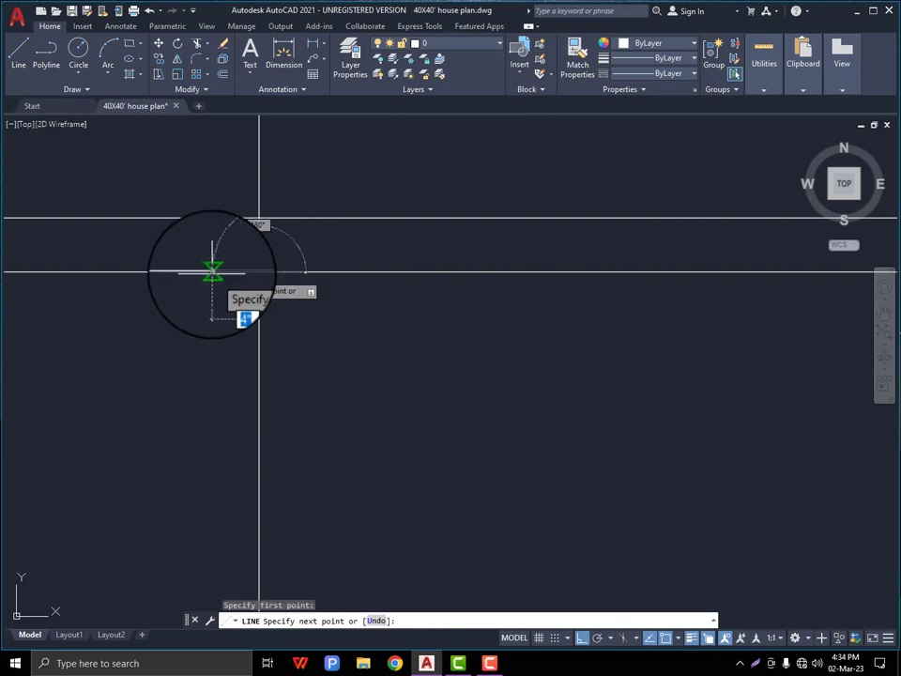
right_click(258, 218)
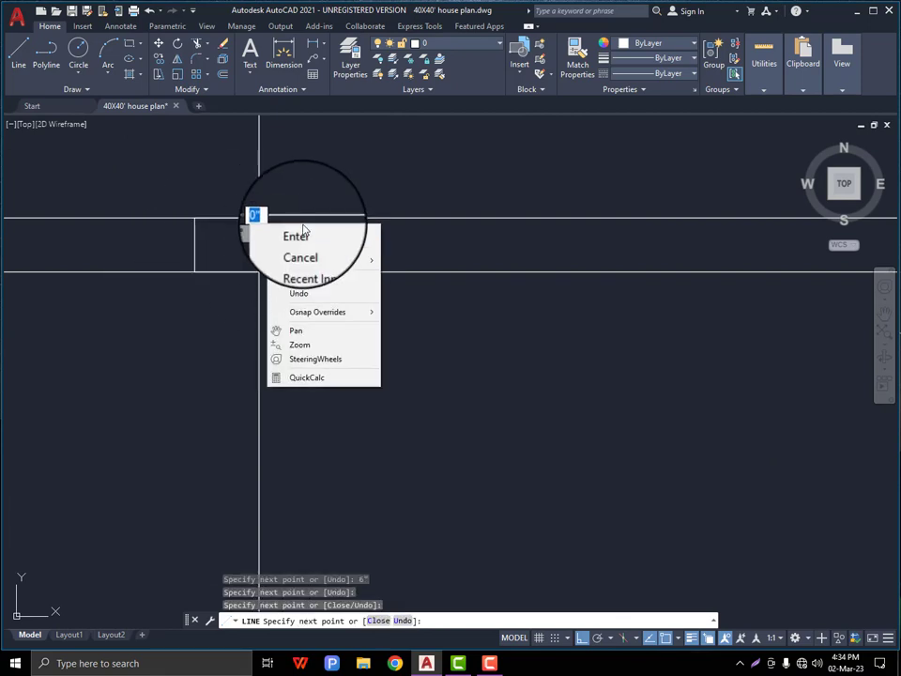
left_click(299, 236)
key("Return")
key("Escape")
scroll(166, 328, "down", 3)
scroll(166, 327, "up", 3)
Draw the matching right end of the upper slab, 6" outward from the right construction line and up to the slab's top line
key("Return")
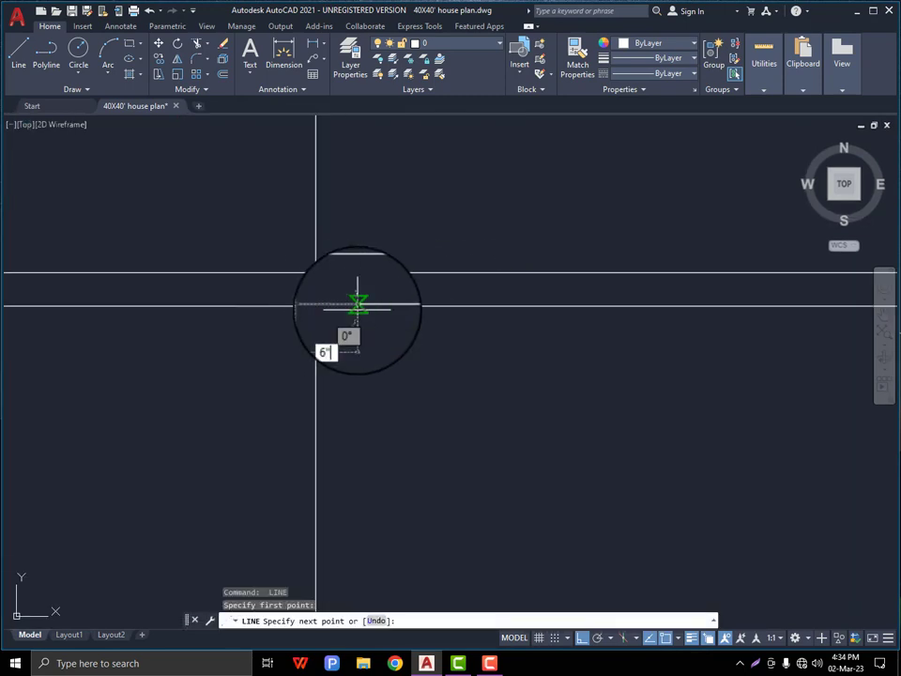
right_click(315, 273)
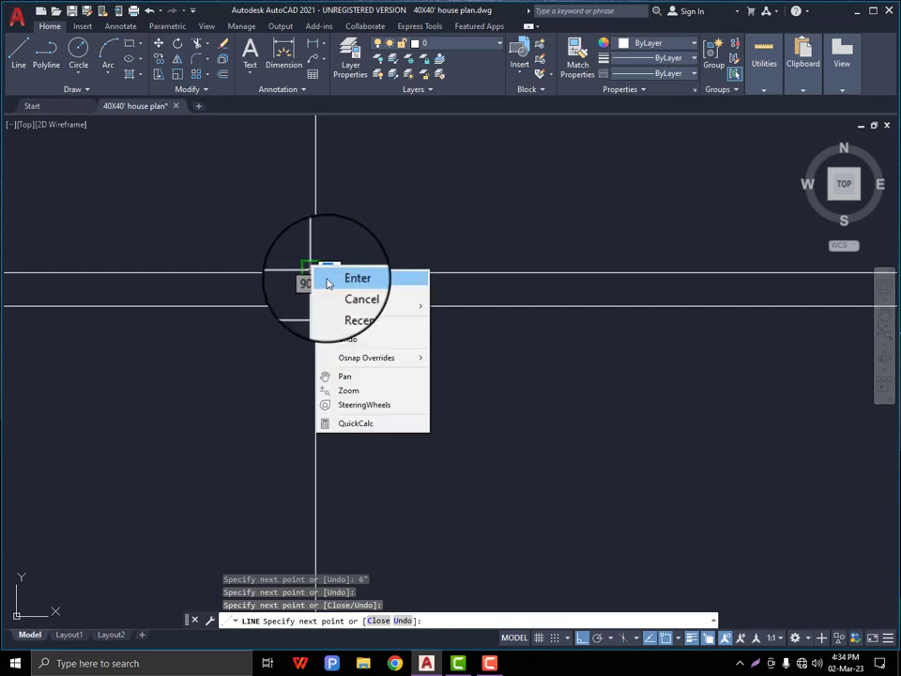
left_click(354, 278)
scroll(408, 328, "down", 3)
scroll(301, 338, "up", 4)
scroll(235, 310, "down", 5)
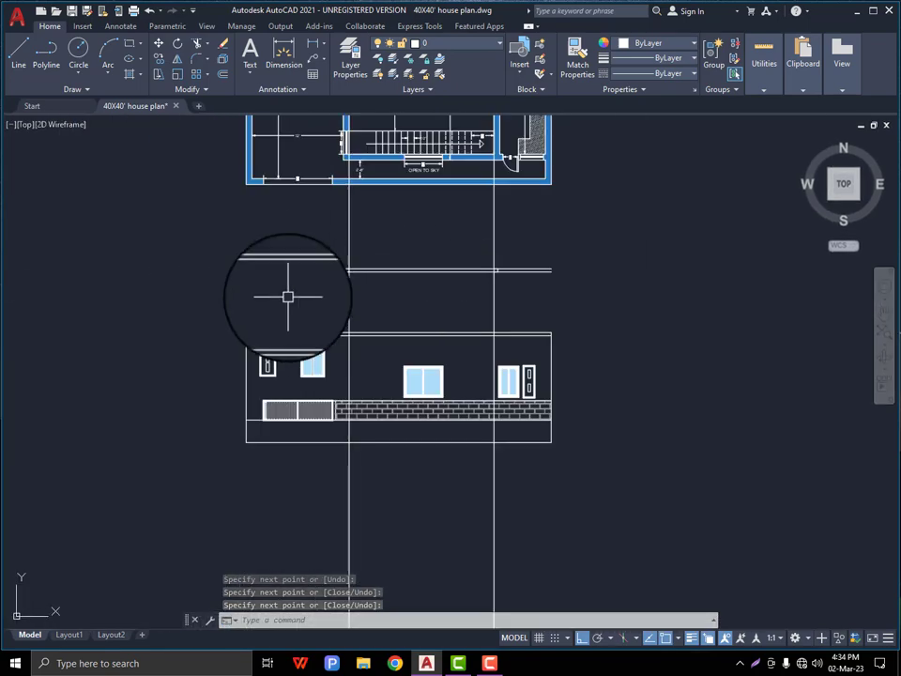
Offset the elevation's main roof top line 3' upward for the parapet
scroll(287, 295, "up", 3)
scroll(247, 328, "down", 1)
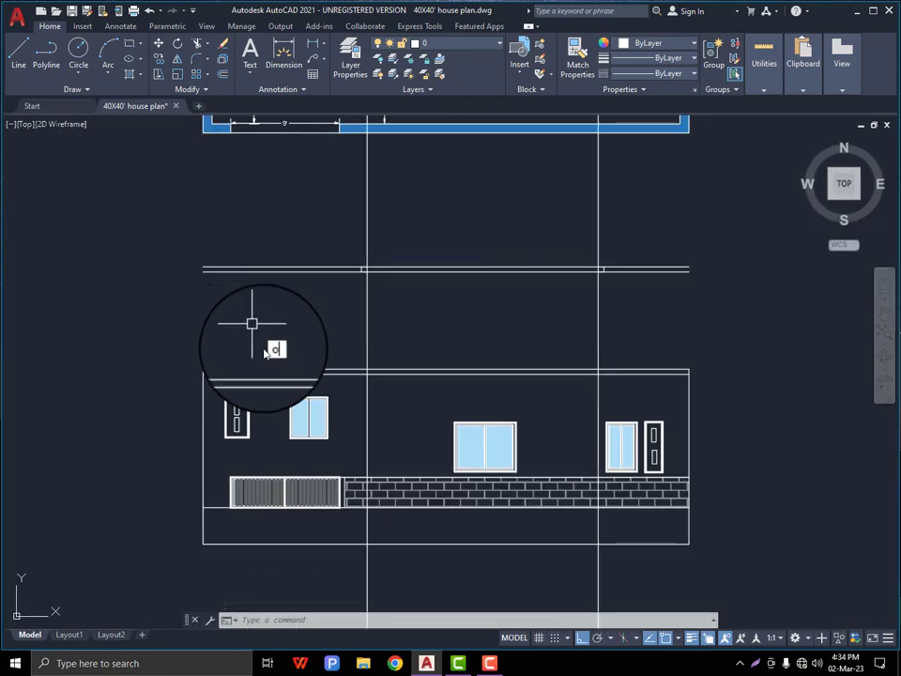
key("Return")
type("3")
key("Return")
scroll(272, 347, "up", 2)
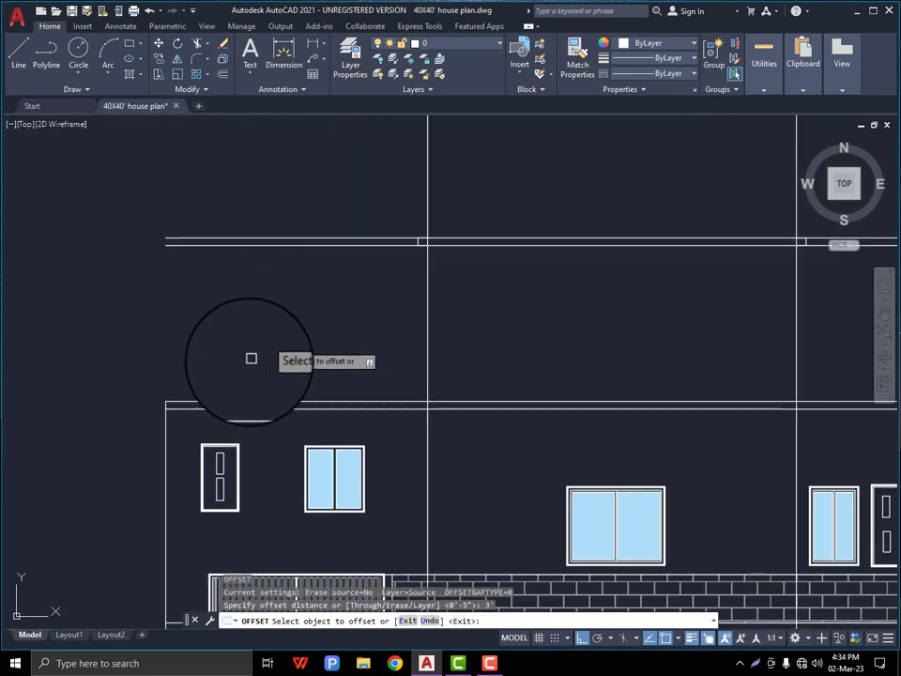
left_click(259, 317)
key("Escape")
Try to delete both vertical construction lines with a crossing selection between the plan and the elevation
scroll(255, 324, "down", 4)
left_click(514, 239)
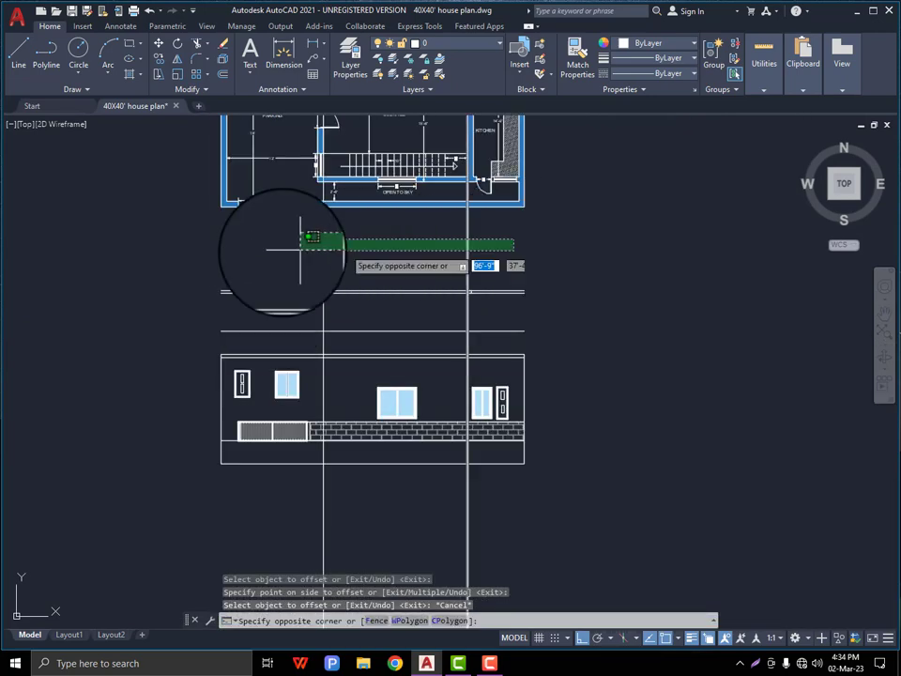
left_click(278, 252)
key("Delete")
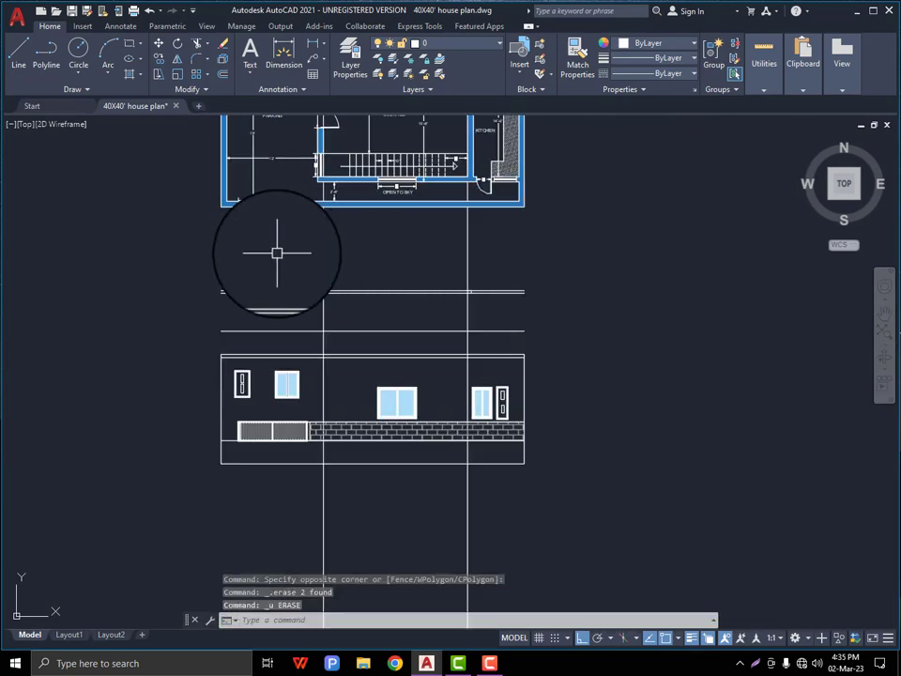
type("tr")
key("Return")
left_click(495, 245)
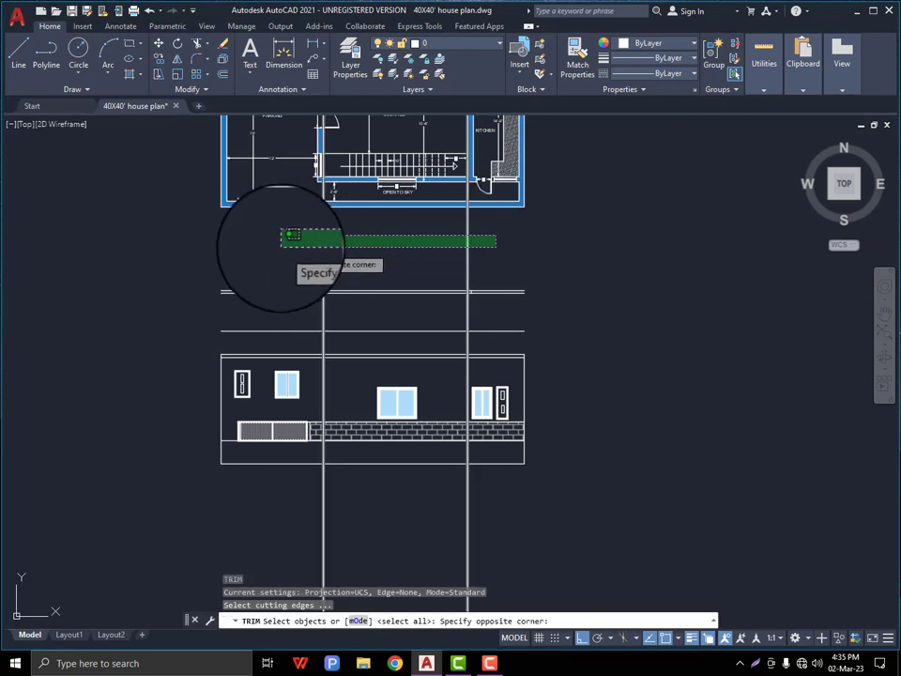
left_click(270, 232)
key("Escape")
Trim both construction lines between the plan and the upper slab, and trim the parapet line between the staircase block's walls
type("tr")
key("Return")
key("Return")
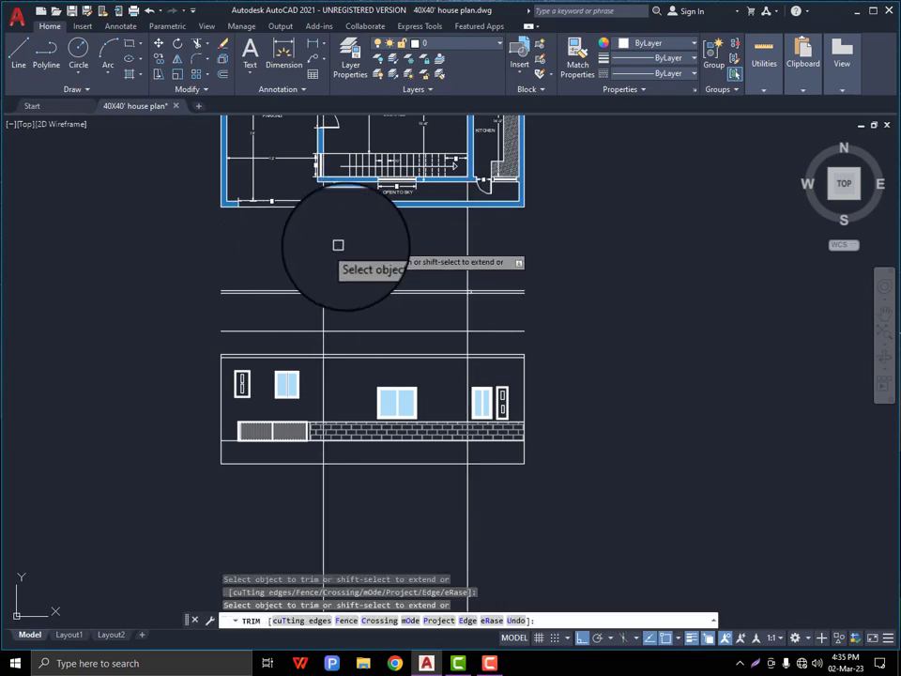
scroll(405, 344, "up", 3)
scroll(385, 342, "down", 3)
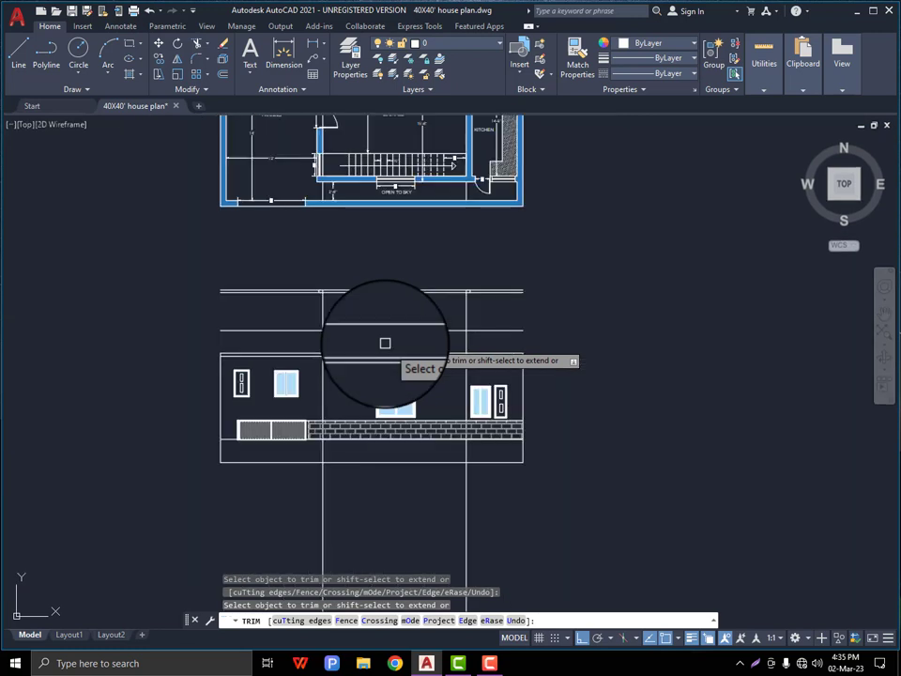
key("Escape")
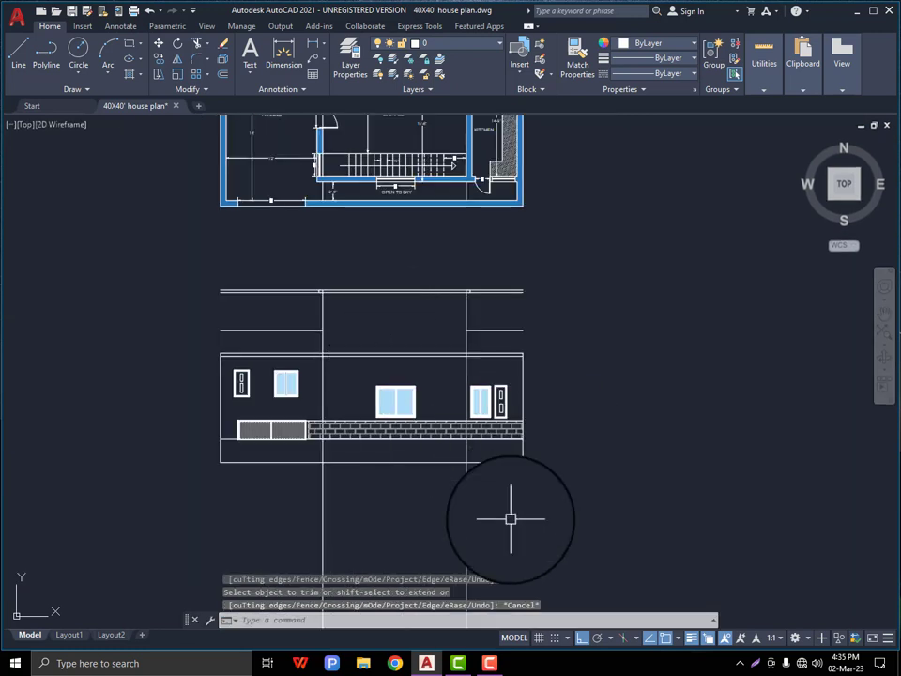
key("Escape")
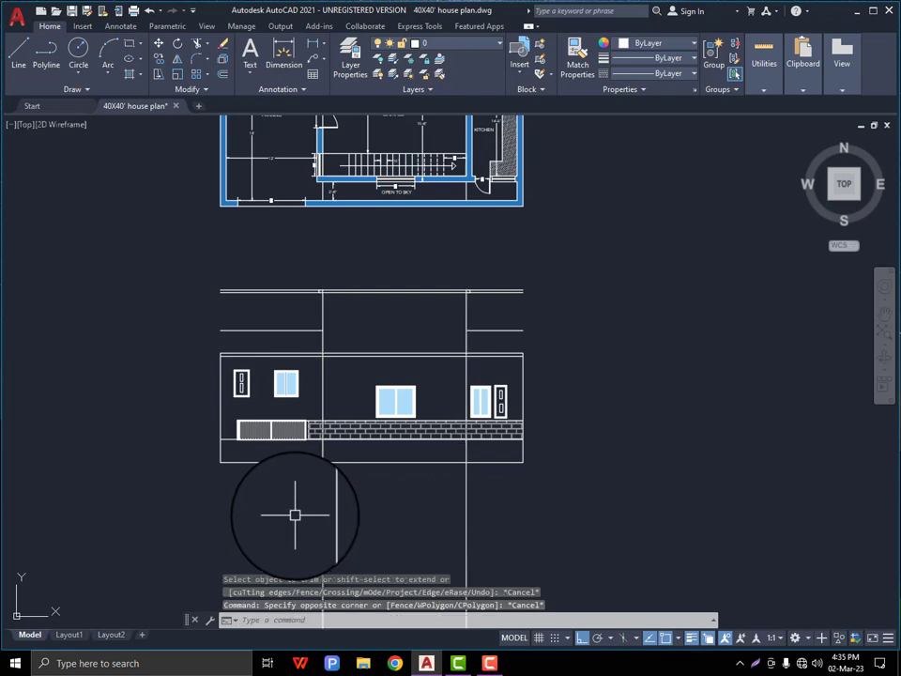
key("Return")
key("Escape")
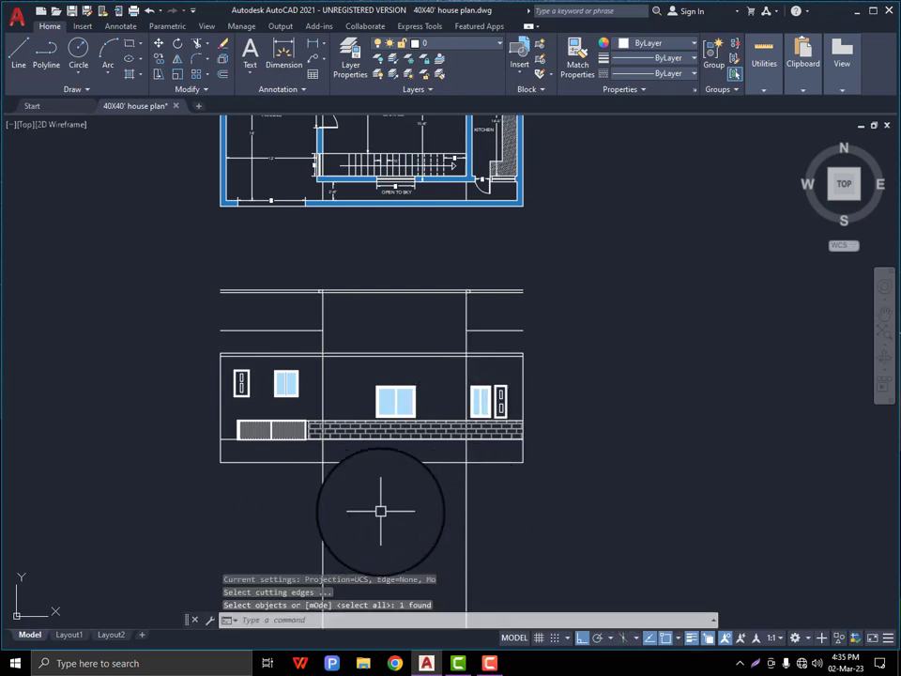
Trim the two construction lines below the elevation's base and across the facade between the boundary wall and the main roof
key("Return")
key("Return")
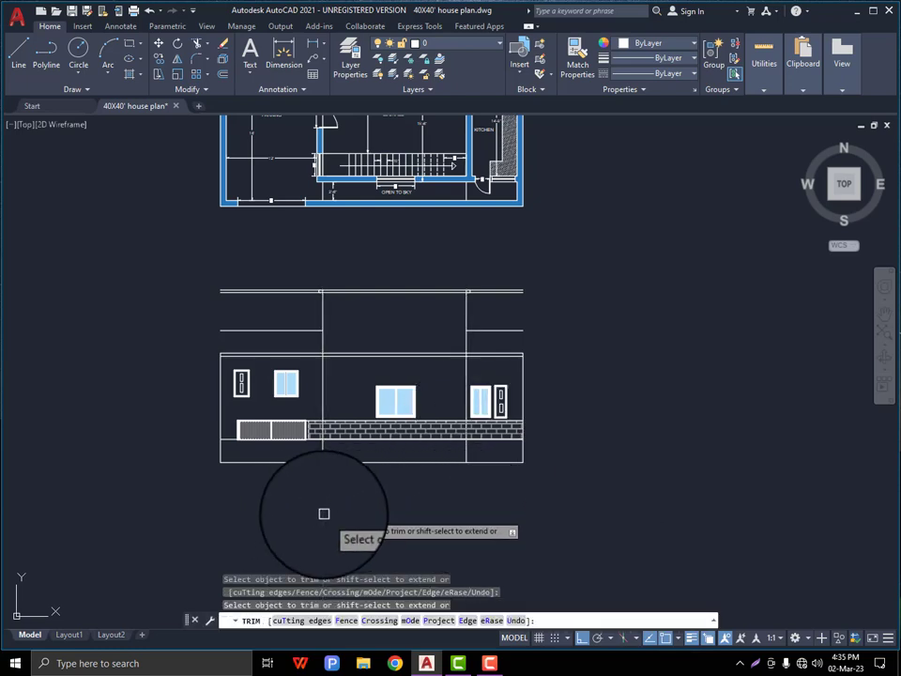
scroll(325, 449, "up", 5)
left_click(315, 458)
left_click(313, 321)
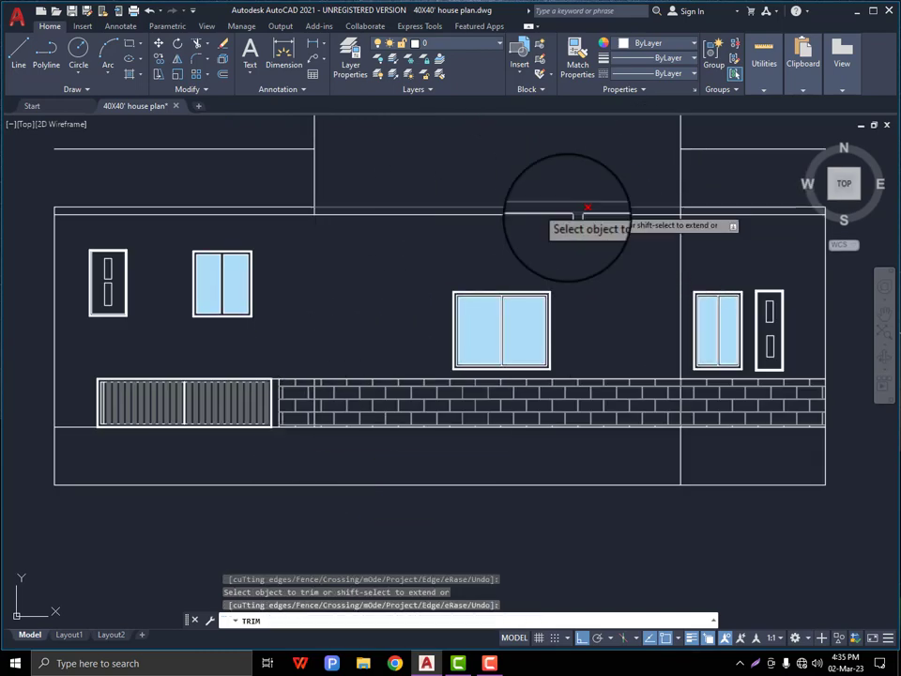
left_click(681, 276)
Trim the short construction line pieces inside the main roof slab below both sides of the staircase block
scroll(687, 199, "up", 6)
left_click(659, 253)
scroll(445, 251, "down", 6)
scroll(174, 249, "up", 4)
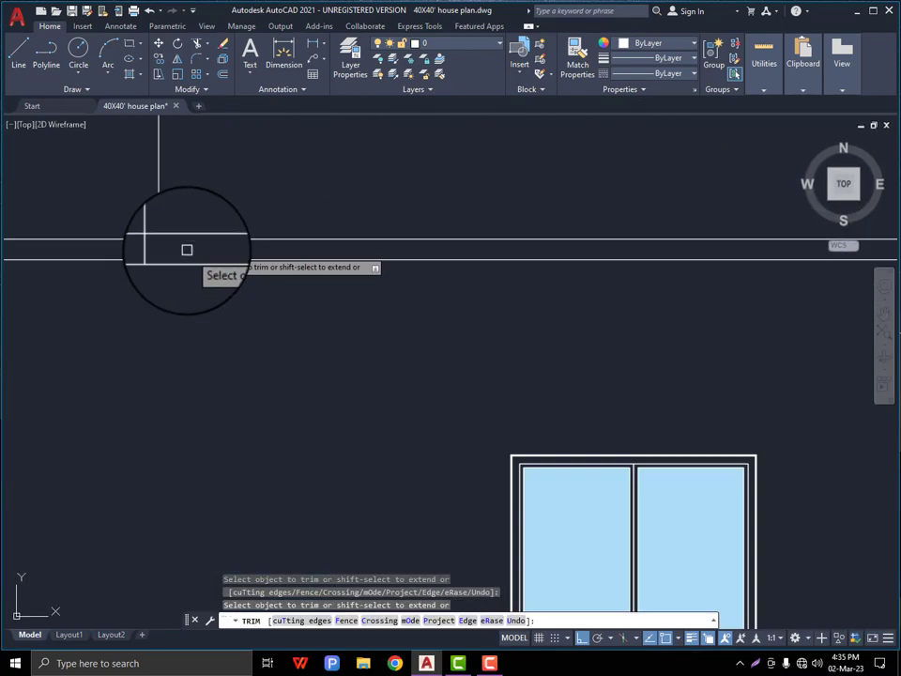
left_click(156, 249)
Trim the right construction line below the brick boundary wall and where it crosses the wall's brick pattern
scroll(439, 301, "down", 5)
scroll(450, 338, "up", 3)
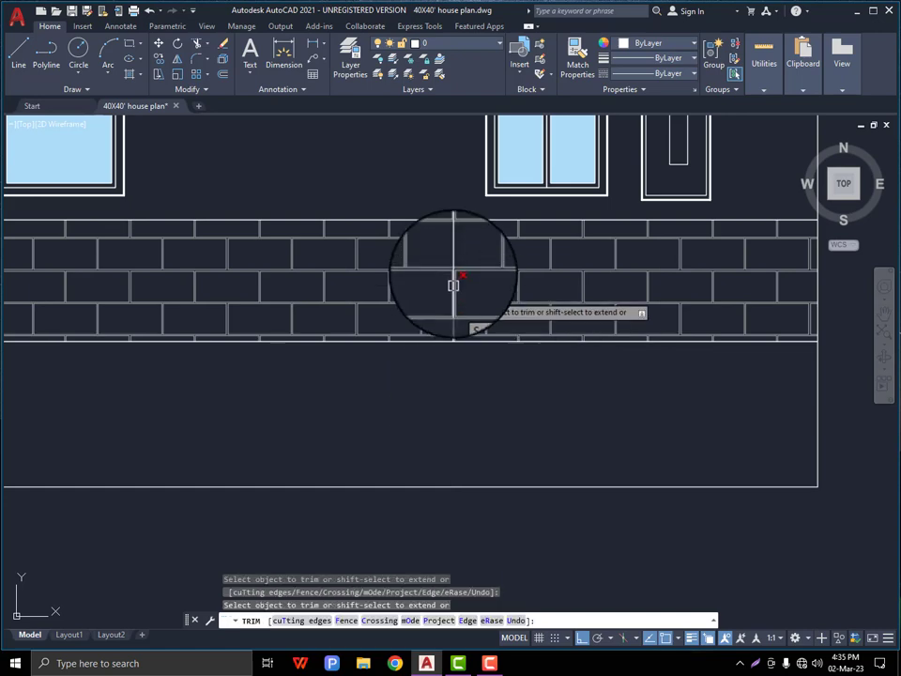
scroll(454, 375, "up", 3)
left_click(453, 409)
left_click(459, 212)
left_click(445, 226)
Delete the leftover piece of the right construction line inside the brick boundary wall
scroll(456, 295, "up", 4)
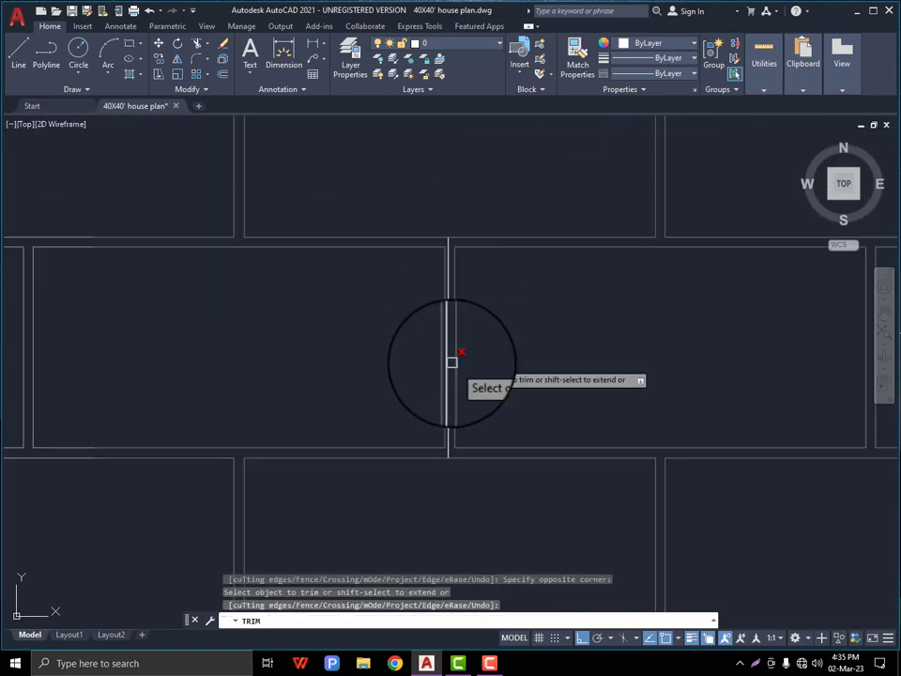
scroll(450, 361, "up", 3)
left_click(436, 350)
key("Escape")
key("Escape")
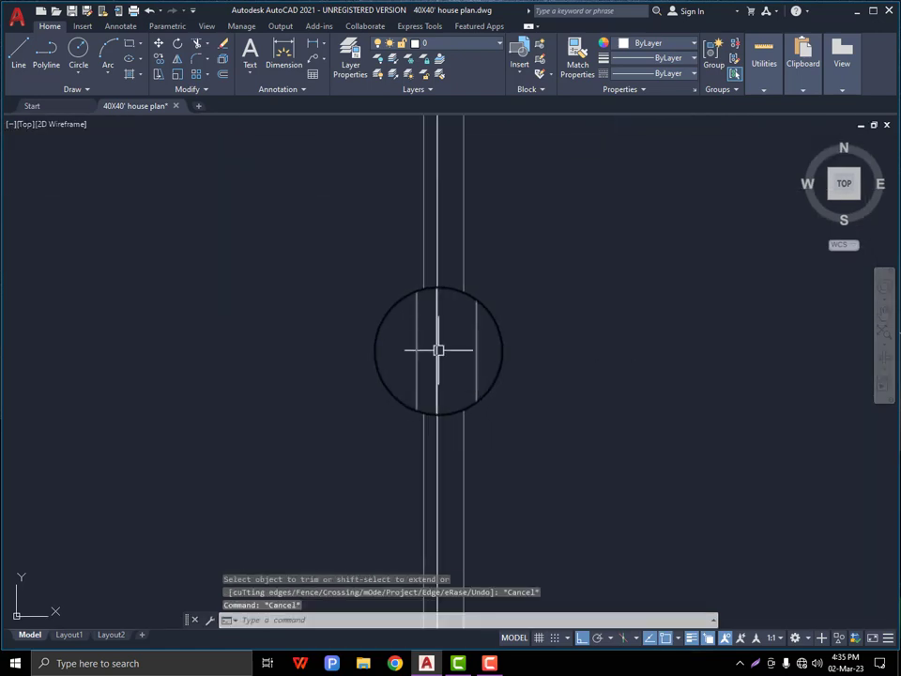
scroll(436, 350, "down", 3)
key("Delete")
scroll(479, 410, "down", 5)
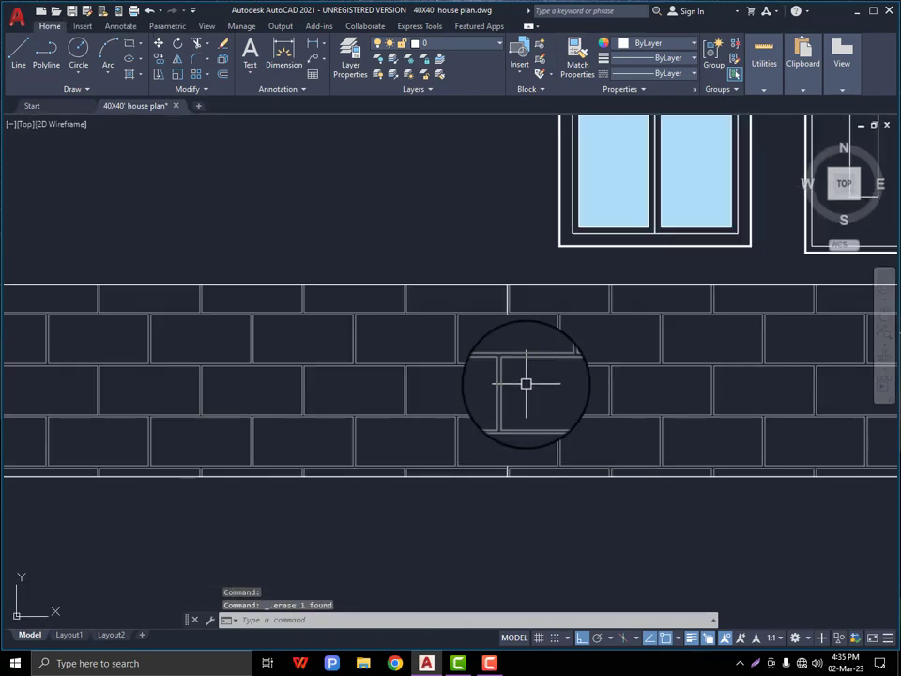
scroll(458, 443, "down", 6)
scroll(420, 295, "up", 4)
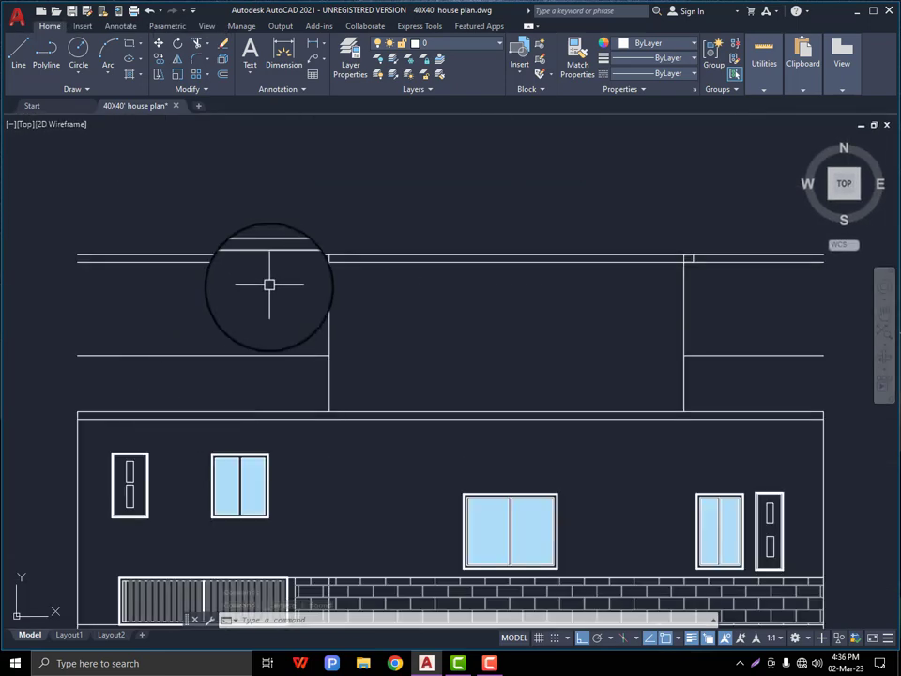
key("space")
left_click(229, 200)
left_click(218, 272)
key("Escape")
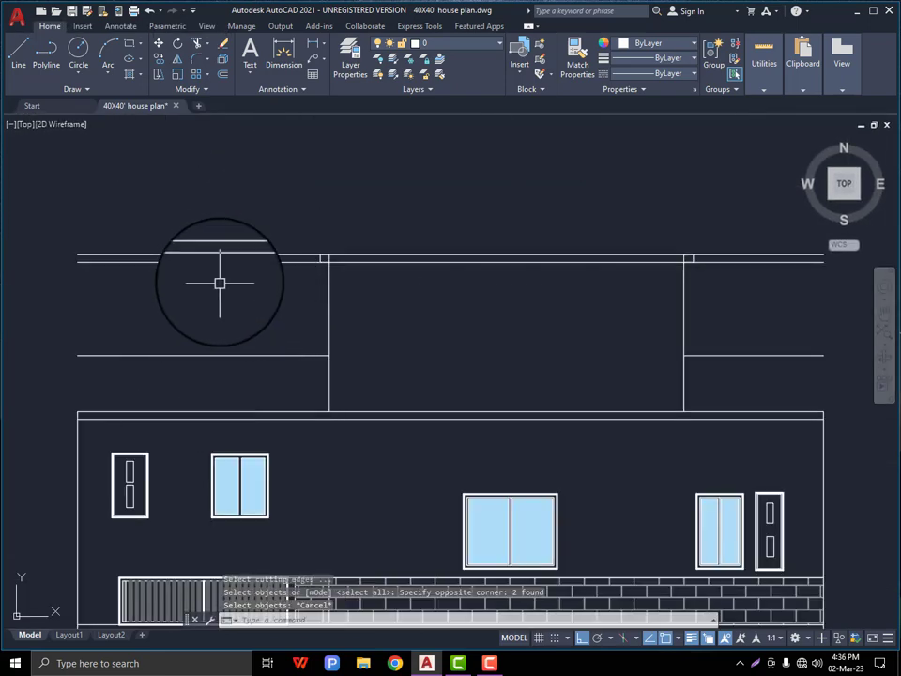
Trim the upper slab's two horizontal lines beyond both overhangs, and the wall line pieces crossing inside the slab
key("space")
scroll(463, 263, "down", 3)
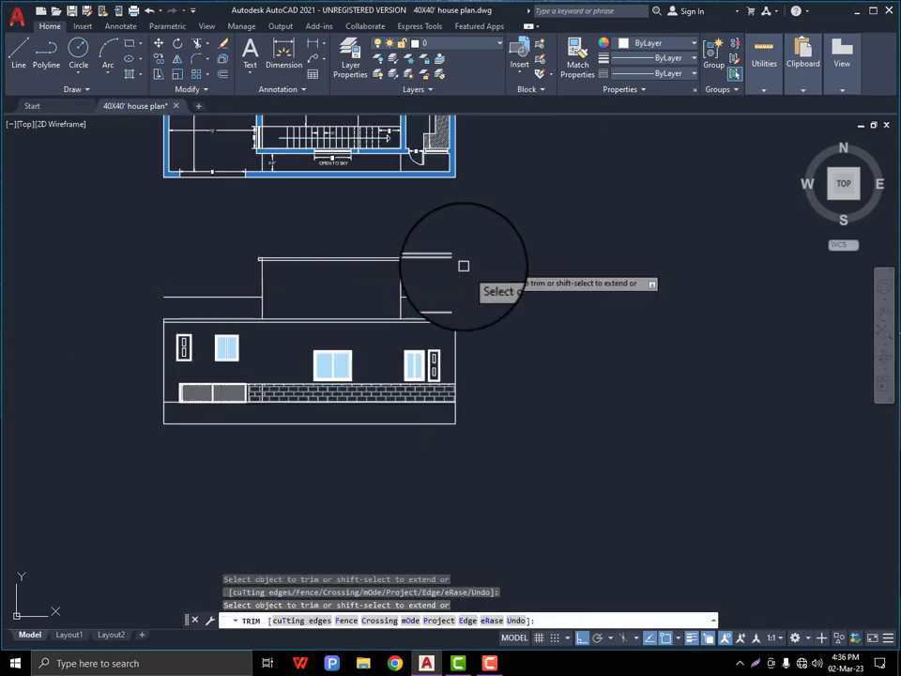
scroll(366, 240, "up", 3)
scroll(325, 262, "up", 3)
scroll(582, 284, "down", 3)
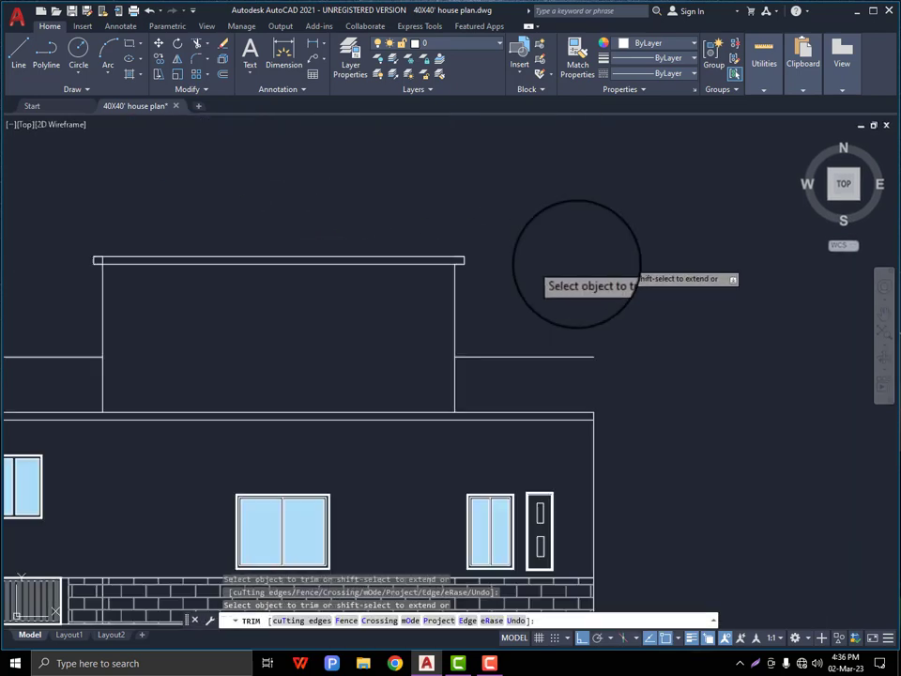
scroll(257, 264, "up", 4)
scroll(394, 276, "down", 4)
key("Escape")
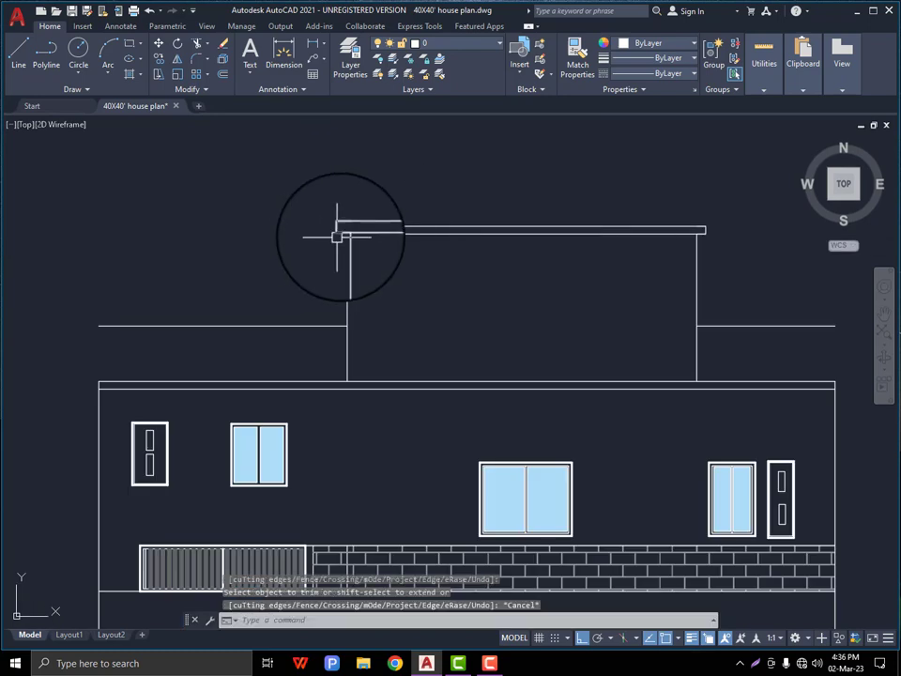
Draw the parapet's left vertical edge between the main roof's left corner and the parapet line's end
left_click(11, 60)
scroll(100, 372, "up", 2)
left_click(111, 293)
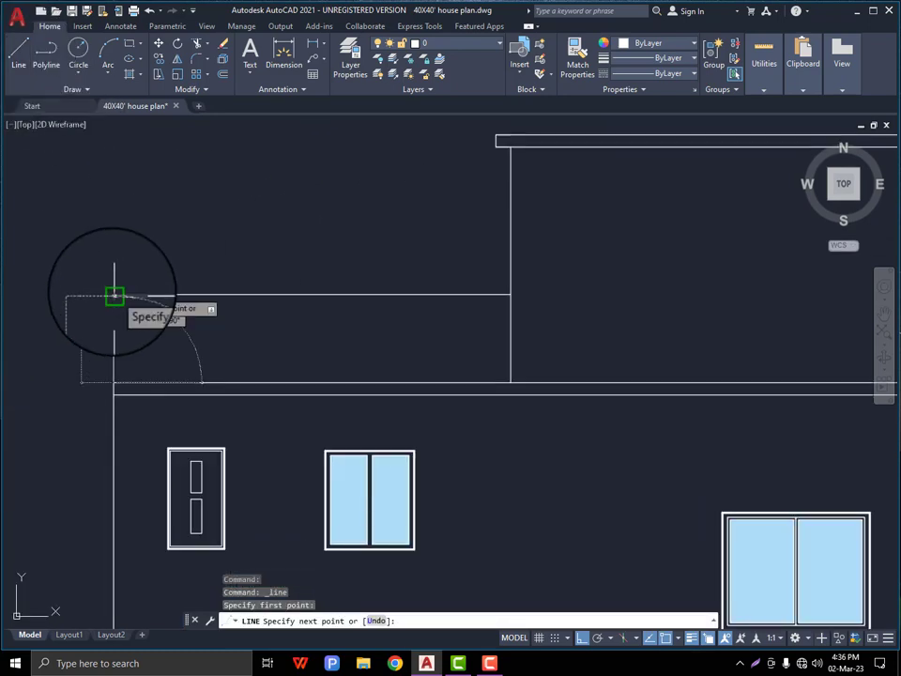
key("Return")
scroll(136, 284, "down", 2)
scroll(648, 276, "up", 2)
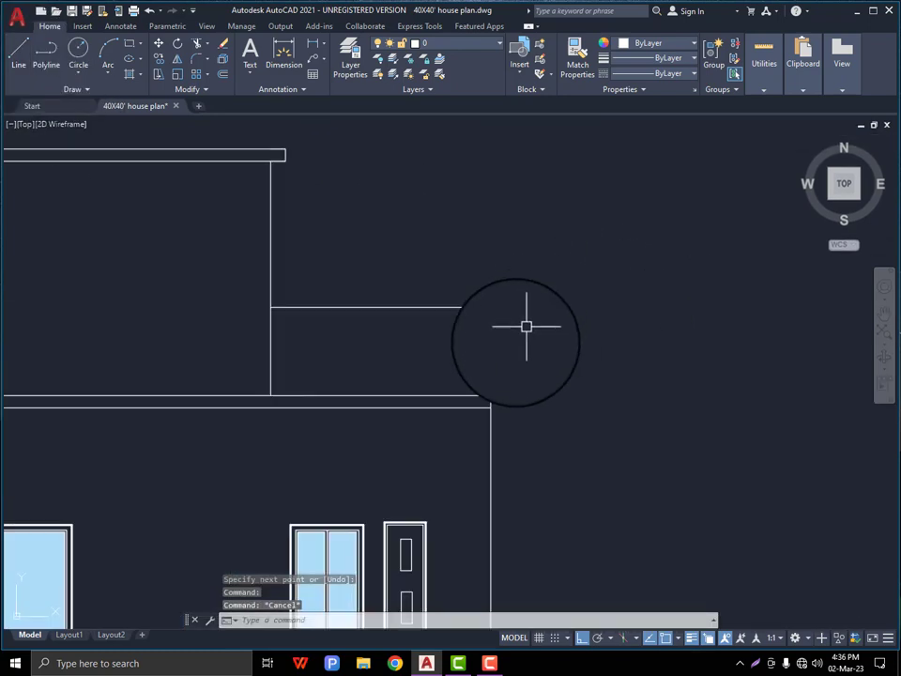
Draw the parapet's right vertical edge up from the main roof's right corner, and delete the stray horizontal line beyond it
key("Return")
left_click(491, 395)
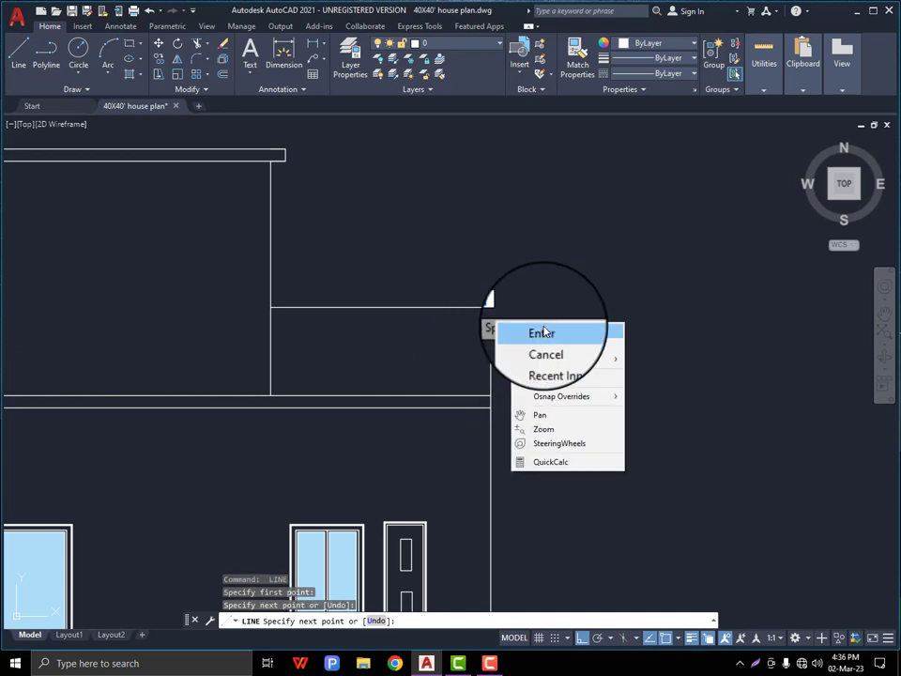
left_click(535, 331)
key("Escape")
key("Escape")
scroll(526, 309, "down", 2)
scroll(559, 287, "up", 2)
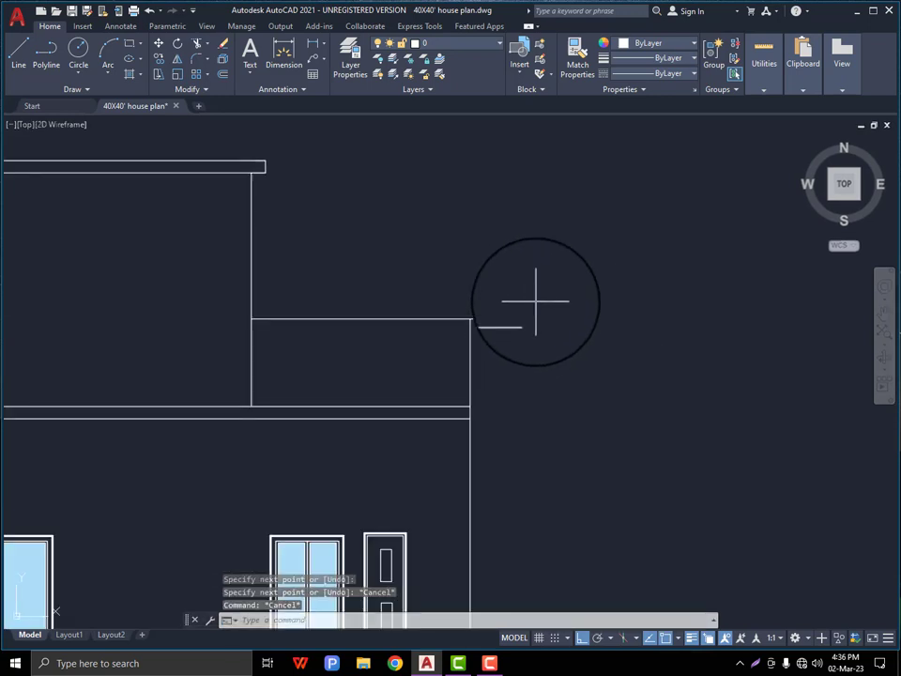
scroll(502, 317, "down", 4)
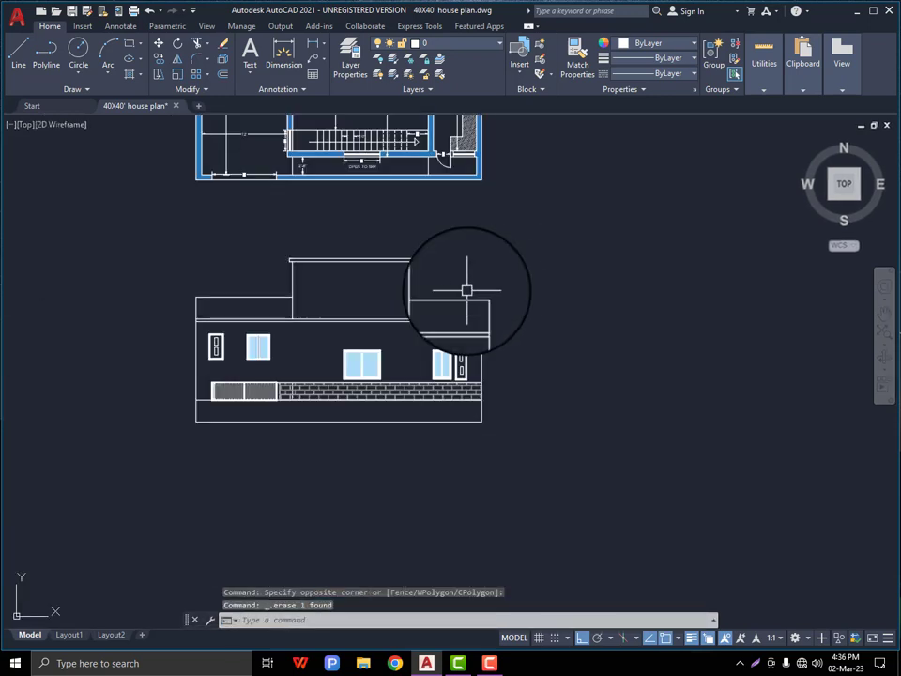
Set the lineweight of the staircase block's top slab outline to 0.30 mm
scroll(259, 288, "up", 2)
scroll(162, 324, "up", 2)
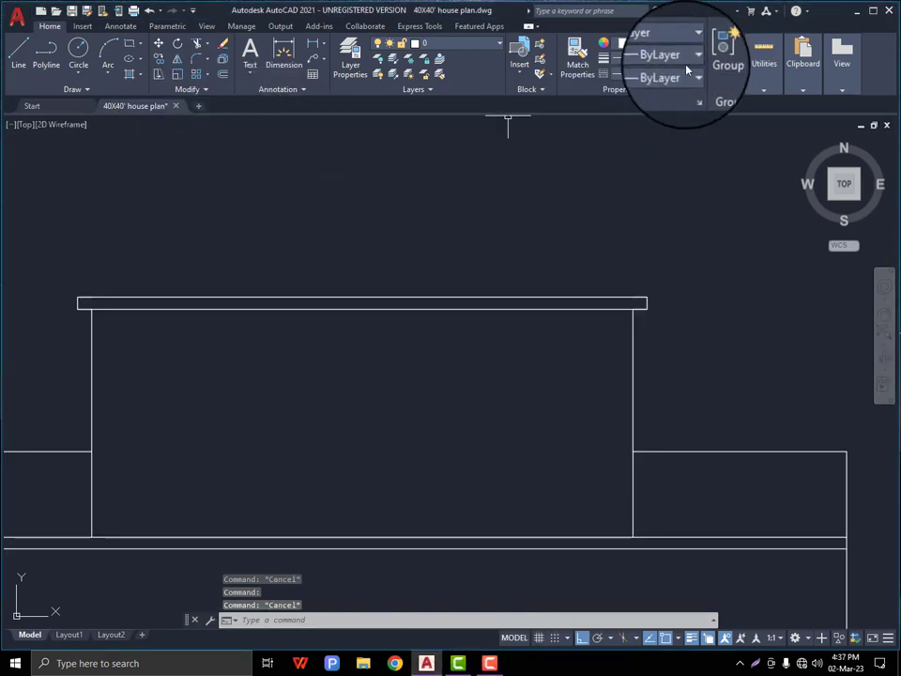
left_click(466, 308)
left_click(665, 71)
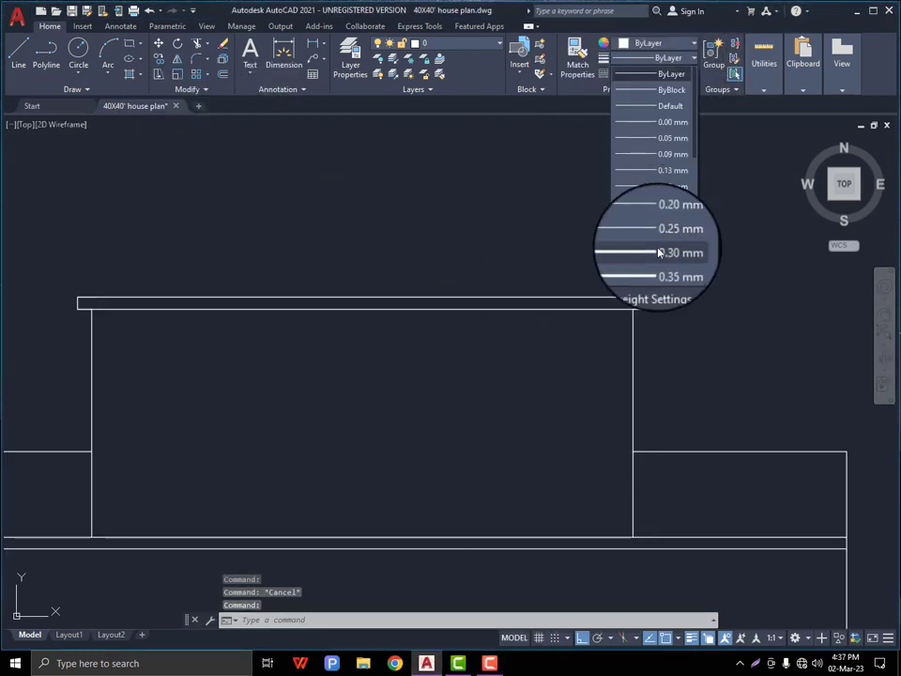
left_click(672, 202)
key("Escape")
scroll(421, 243, "down", 3)
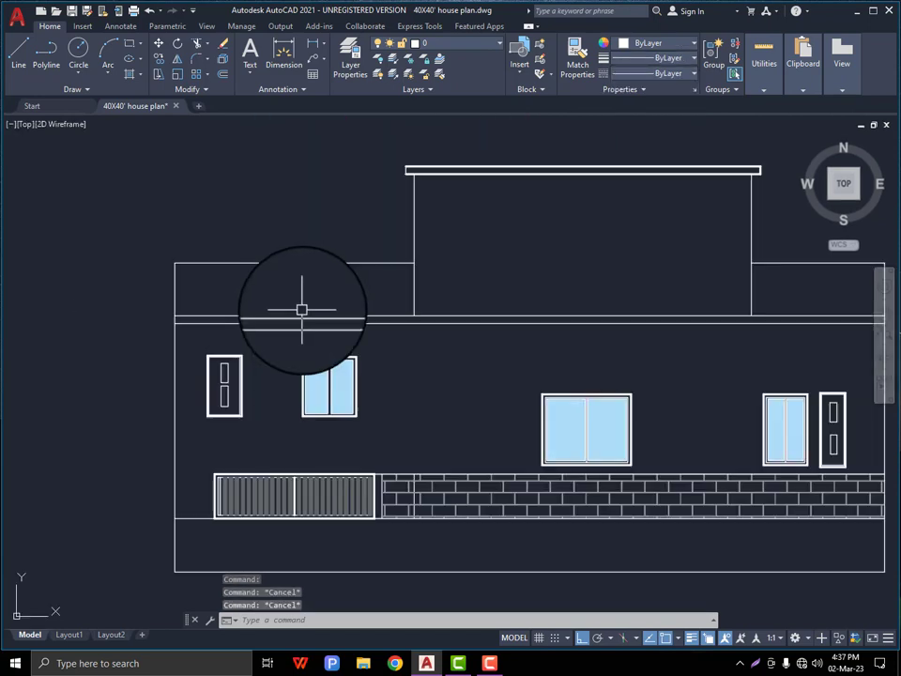
Set the lineweight of the roof parapet's outline and the staircase block's two side walls to 0.30 mm
left_click(303, 264)
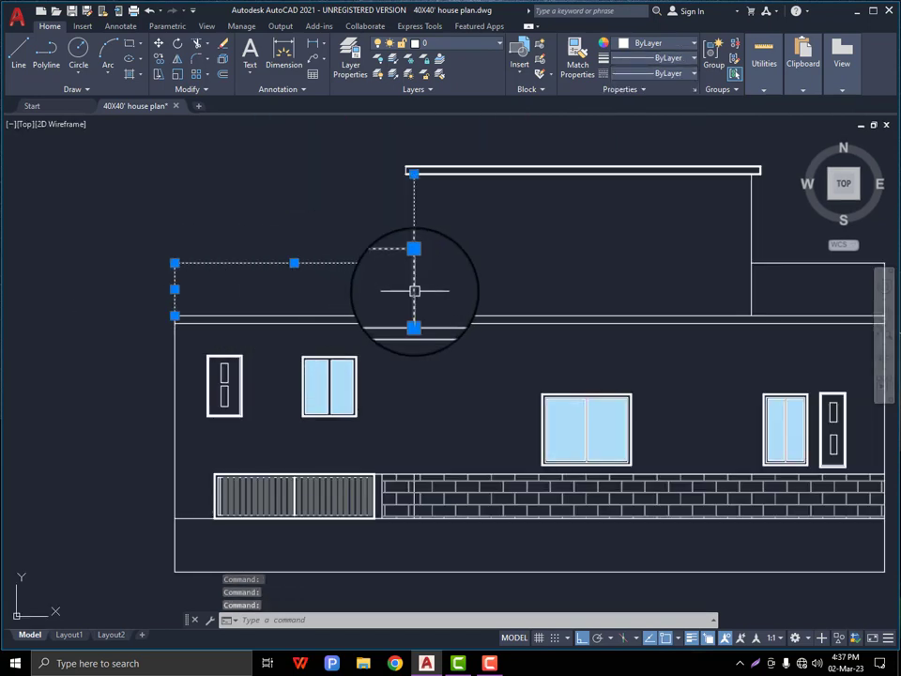
scroll(283, 286, "down", 2)
scroll(582, 276, "up", 4)
left_click(579, 262)
left_click(567, 305)
left_click(563, 305)
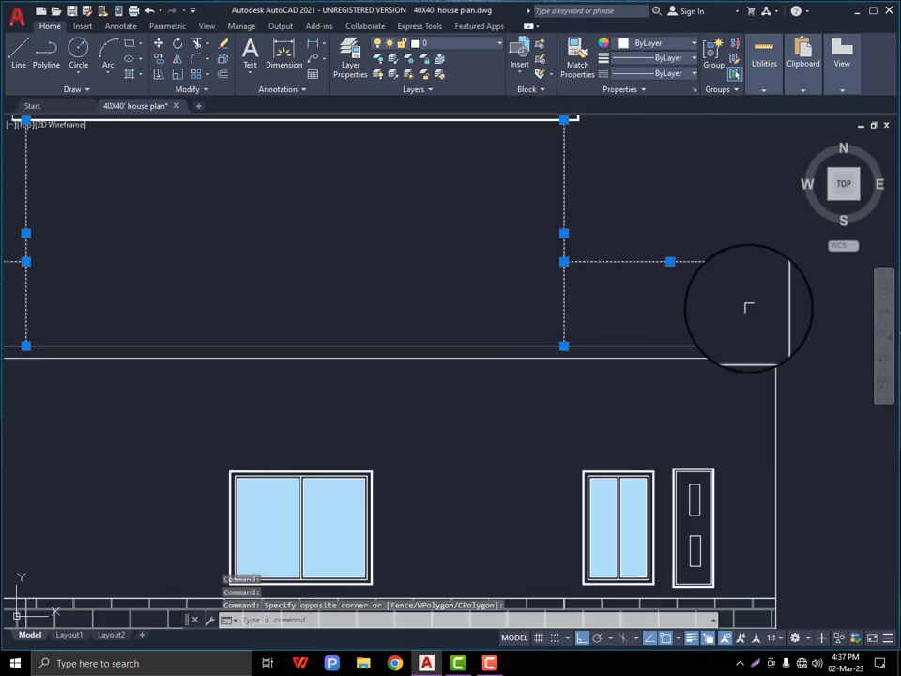
left_click(675, 58)
left_click(670, 249)
left_click(669, 249)
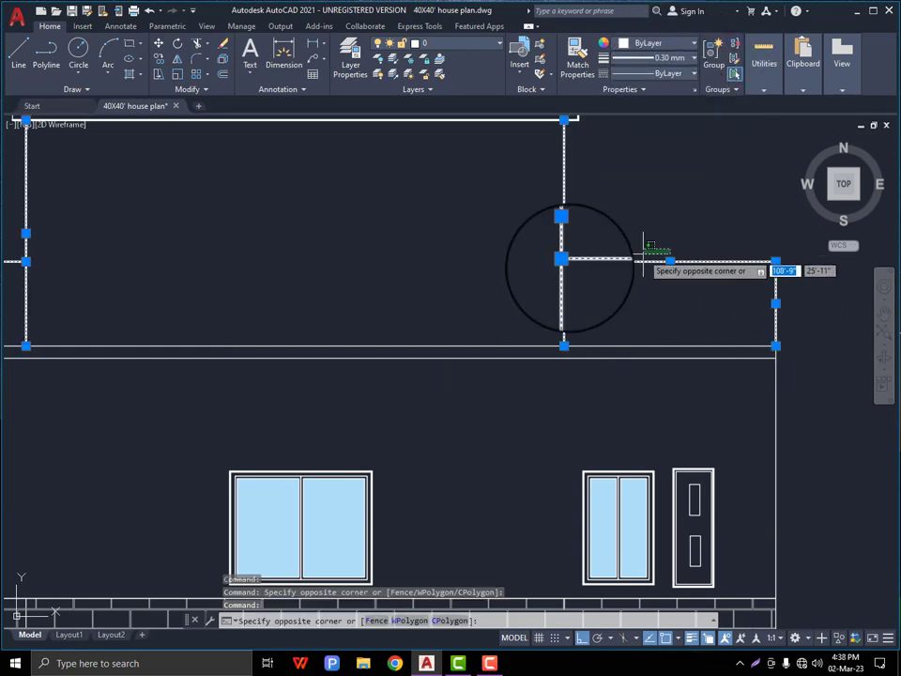
key("Escape")
key("Escape")
Set the lineweight of the main roof slab's two horizontal lines to 0.30 mm
scroll(477, 272, "down", 4)
scroll(348, 285, "up", 2)
scroll(347, 284, "up", 2)
left_click(310, 352)
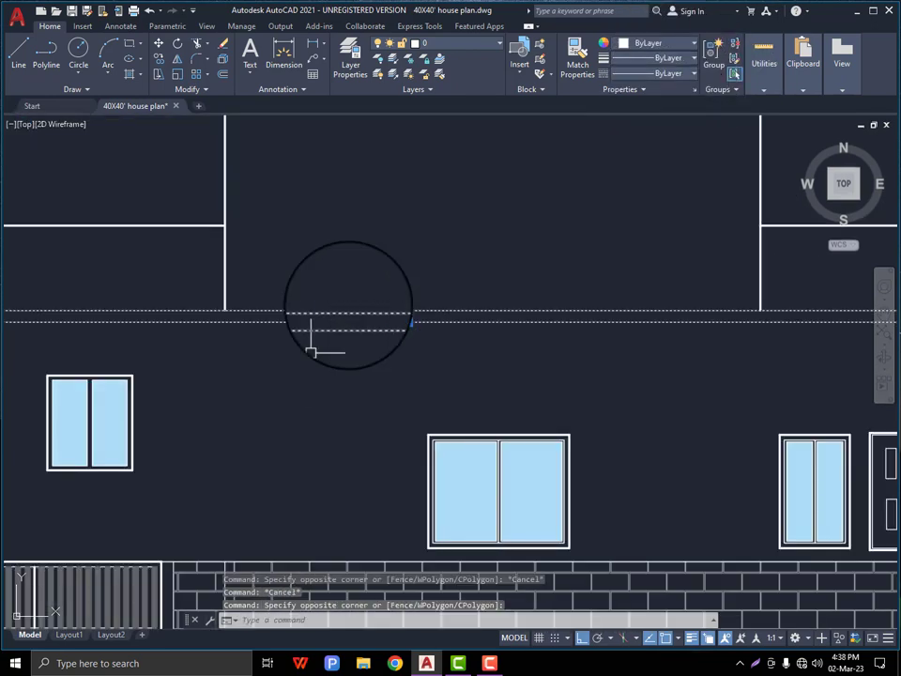
left_click(681, 58)
key("Escape")
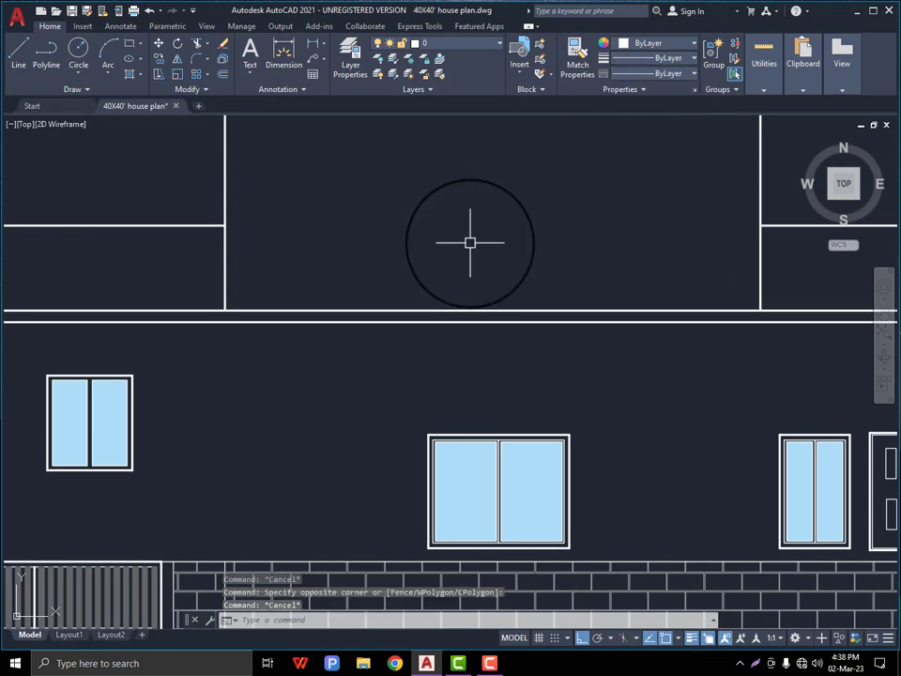
Set the lineweight of the main building's outer side edges, the short line beside the gate and the bottom base line to 0.30 mm
scroll(469, 241, "down", 6)
scroll(418, 312, "up", 2)
left_click(266, 296)
left_click(221, 334)
scroll(256, 225, "up", 6)
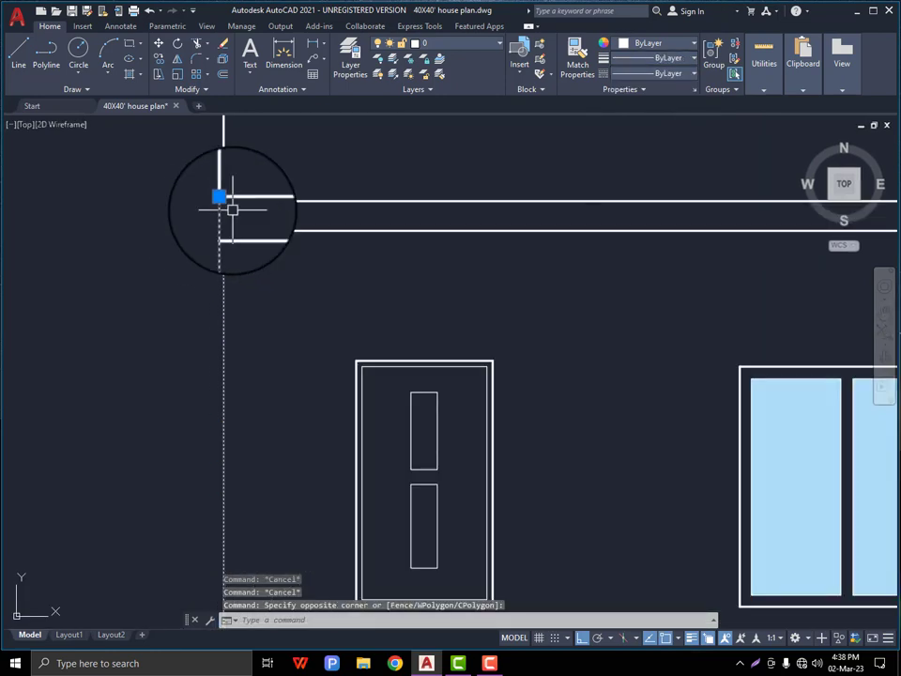
scroll(217, 223, "down", 5)
scroll(496, 229, "down", 7)
scroll(586, 229, "up", 9)
left_click(638, 298)
left_click(565, 257)
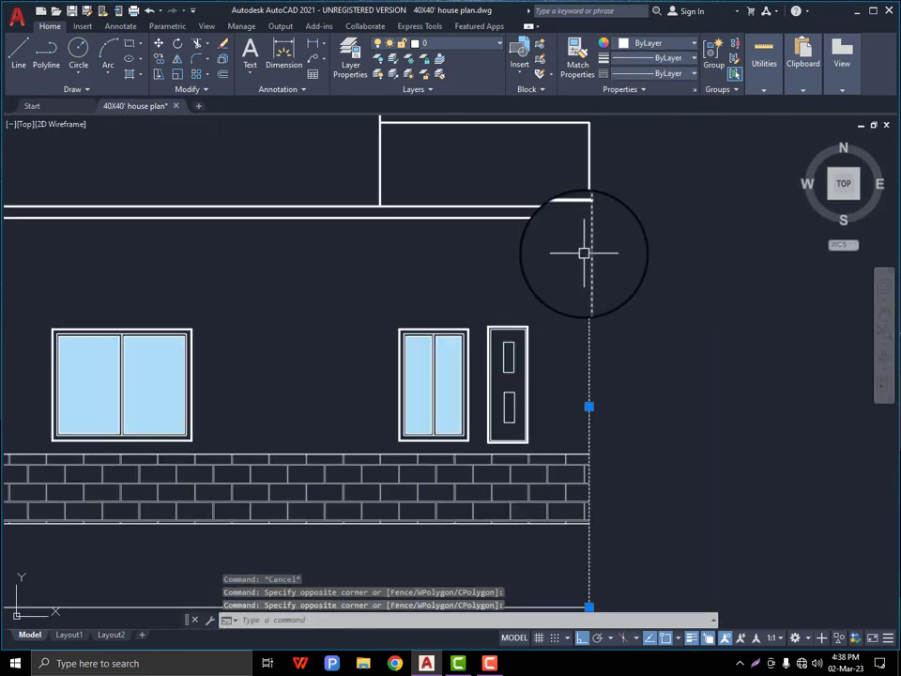
scroll(583, 252, "down", 6)
scroll(472, 330, "up", 4)
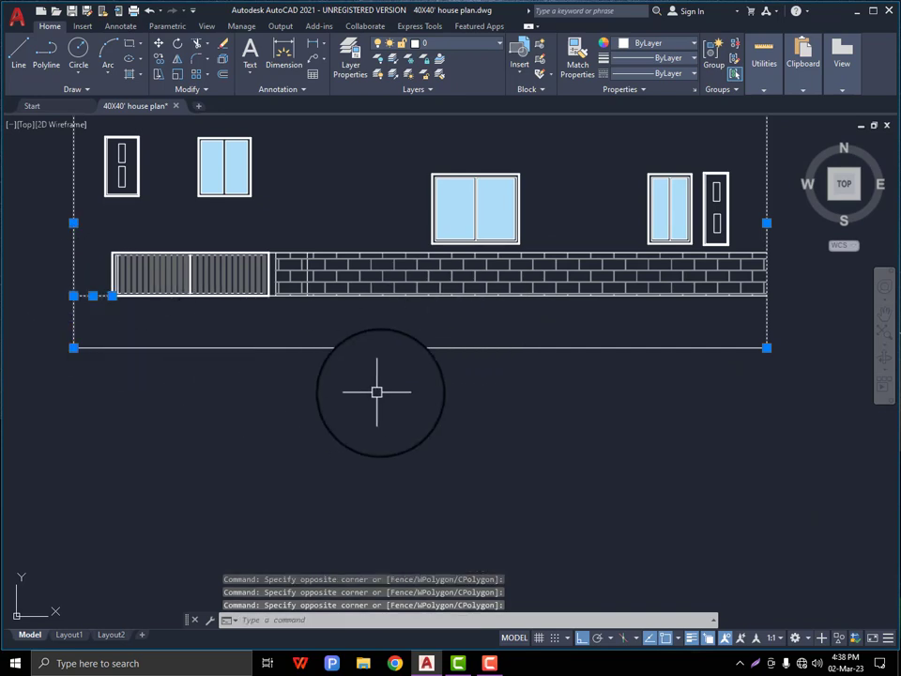
left_click(668, 58)
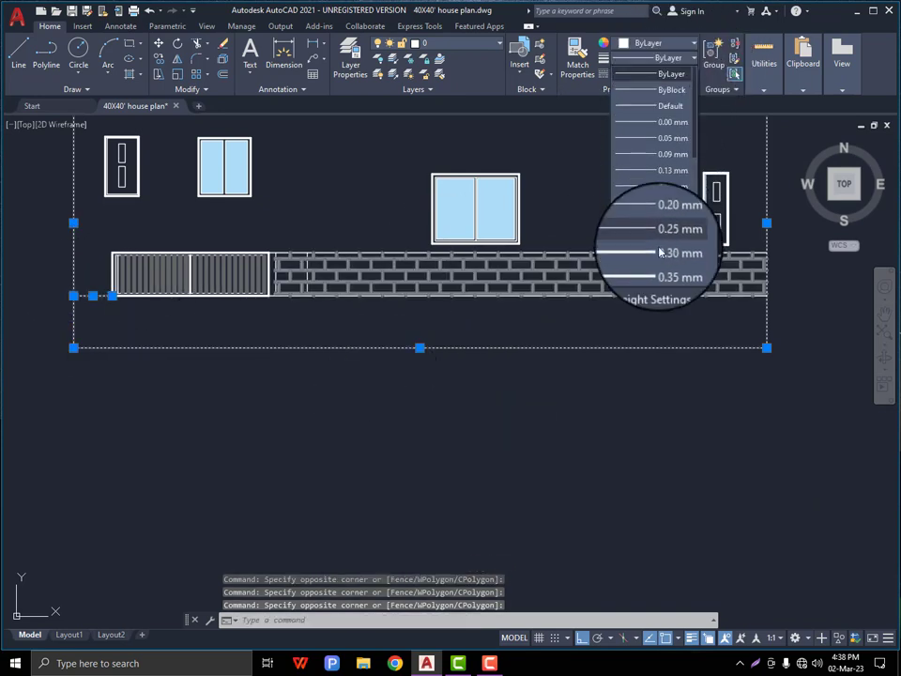
left_click(648, 246)
key("Escape")
key("Escape")
scroll(324, 414, "down", 6)
scroll(334, 319, "up", 6)
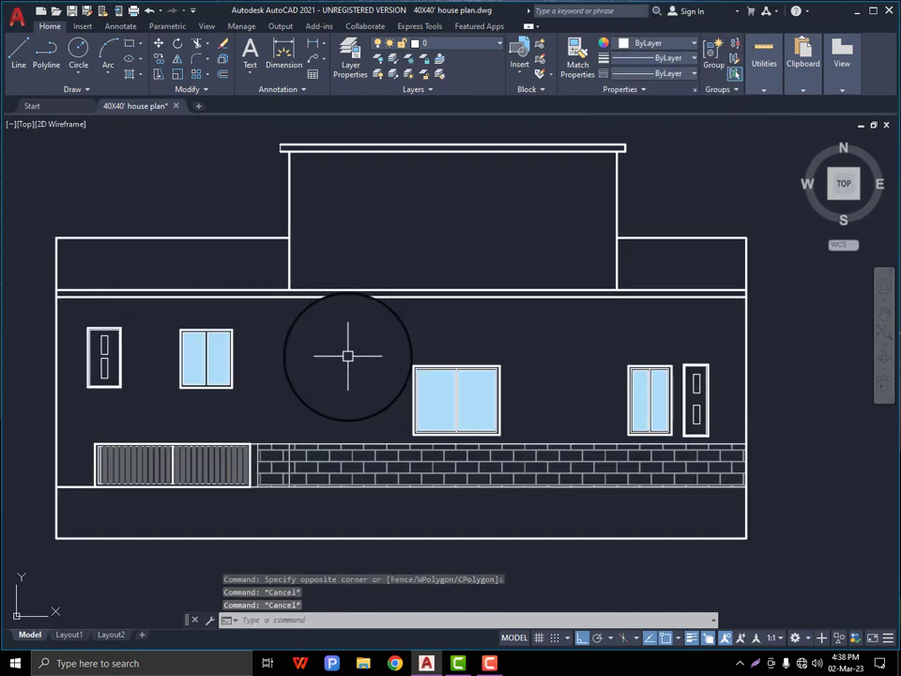
scroll(358, 398, "down", 3)
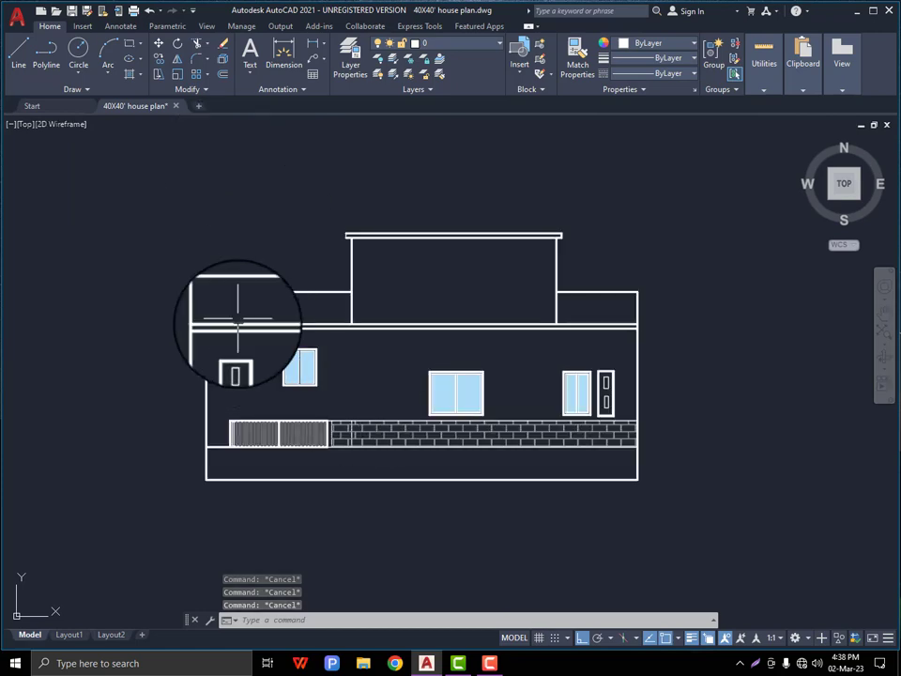
Hatch the base strip below the gate and boundary wall with the AR-CONC pattern
scroll(238, 319, "up", 4)
left_click(128, 77)
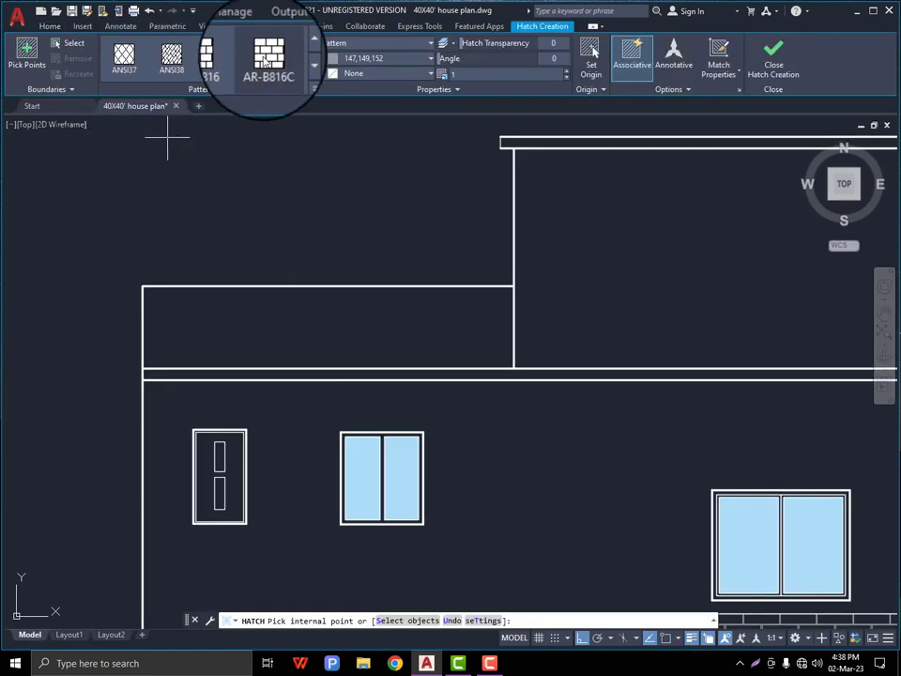
left_click(296, 49)
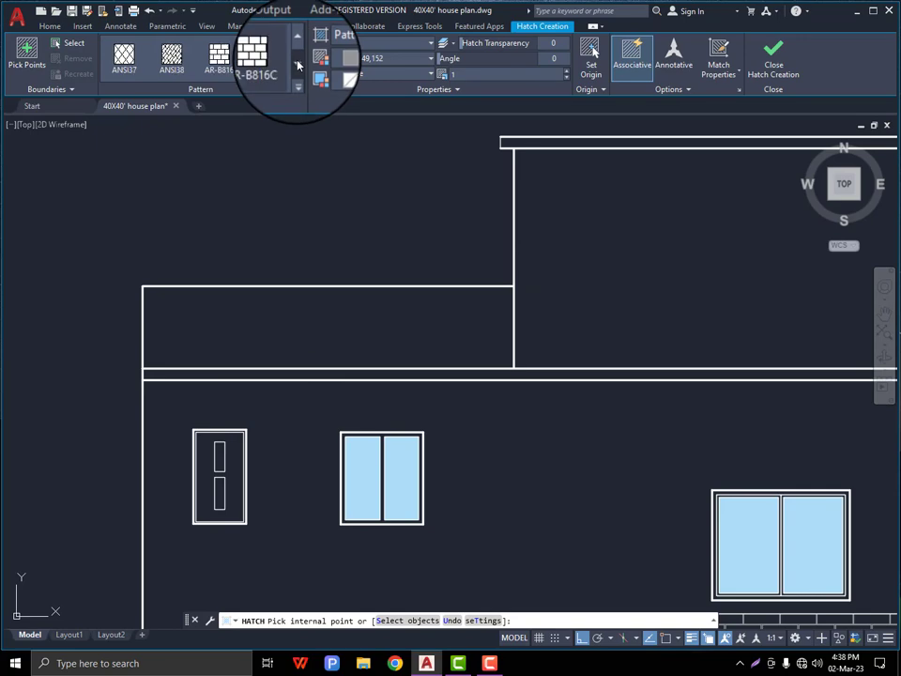
left_click(297, 64)
left_click(268, 61)
scroll(301, 141, "down", 6)
scroll(349, 279, "up", 6)
left_click(329, 323)
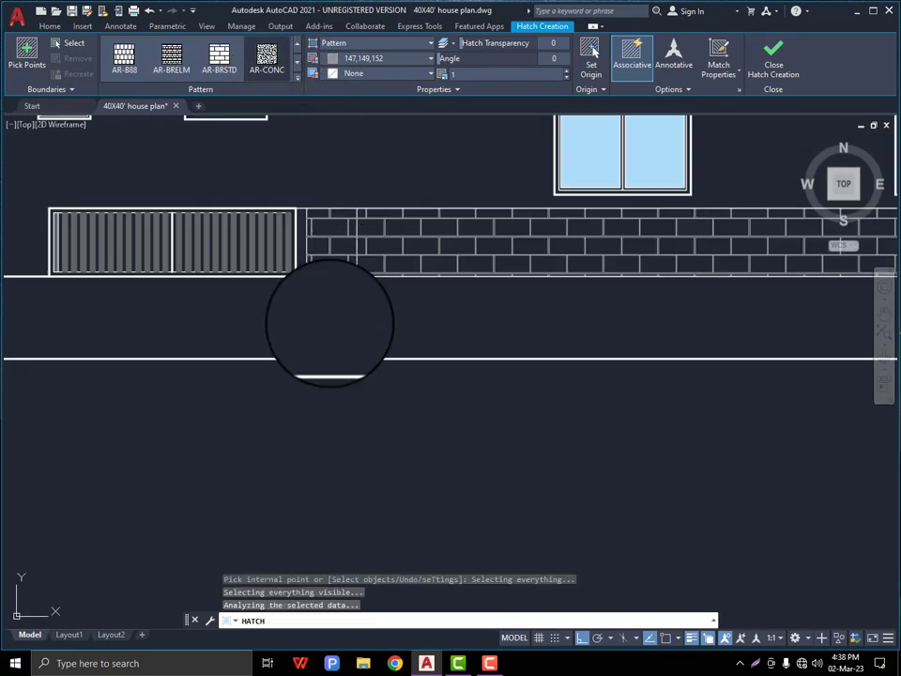
scroll(330, 322, "down", 5)
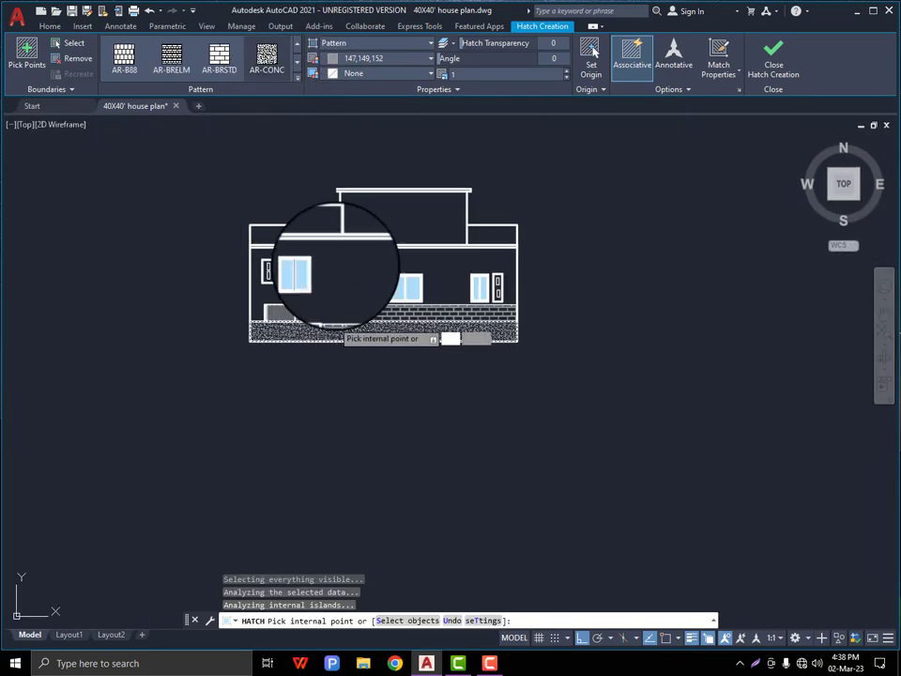
Fill the main roof slab and the staircase block's top slab with the AR-CONC hatch
scroll(292, 267, "up", 8)
scroll(301, 345, "down", 5)
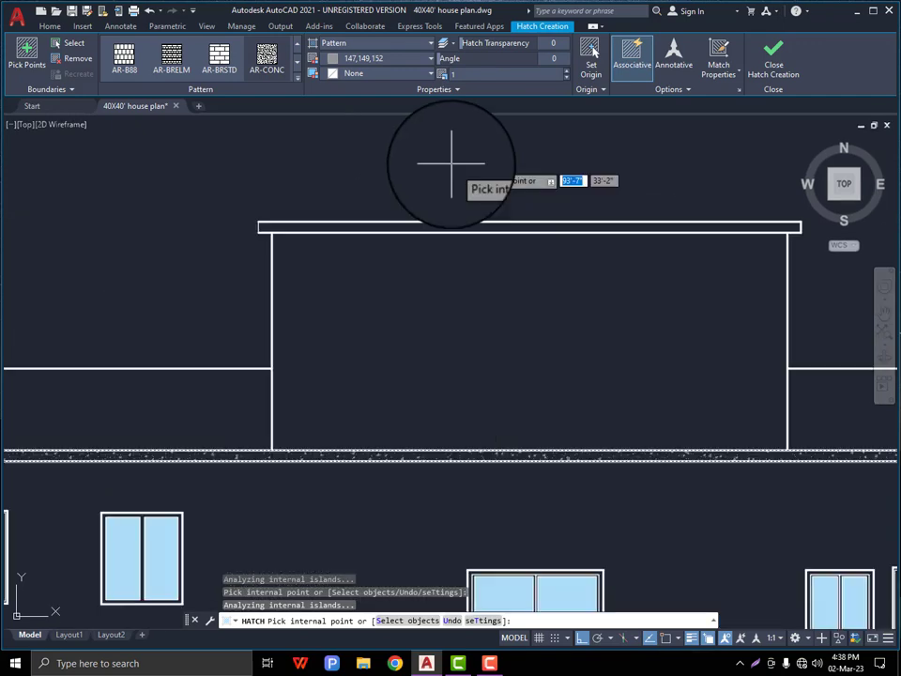
scroll(326, 333, "up", 6)
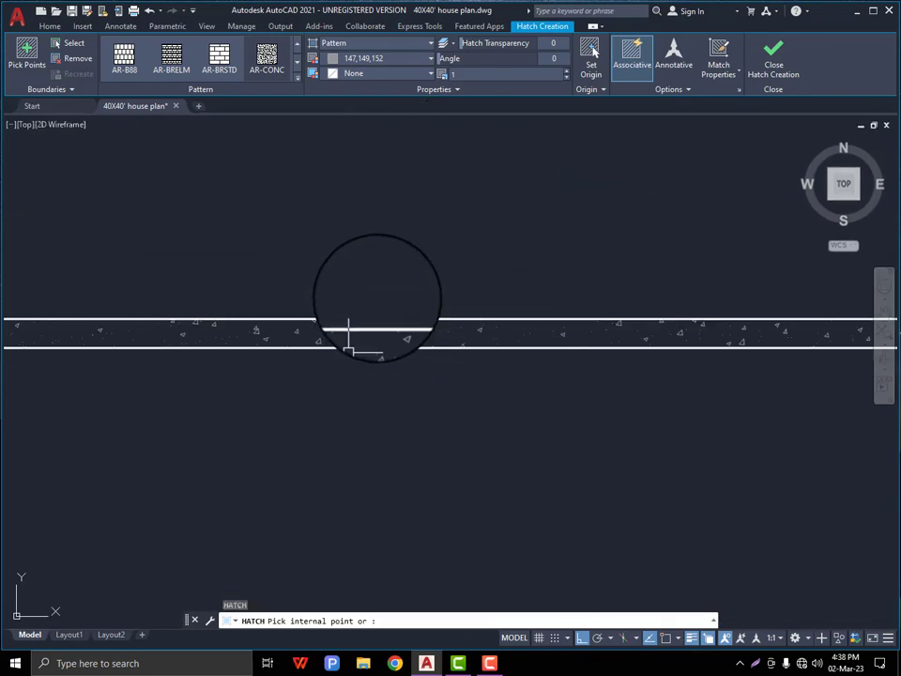
key("Escape")
left_click(375, 286)
key("Escape")
scroll(353, 251, "down", 11)
key("Escape")
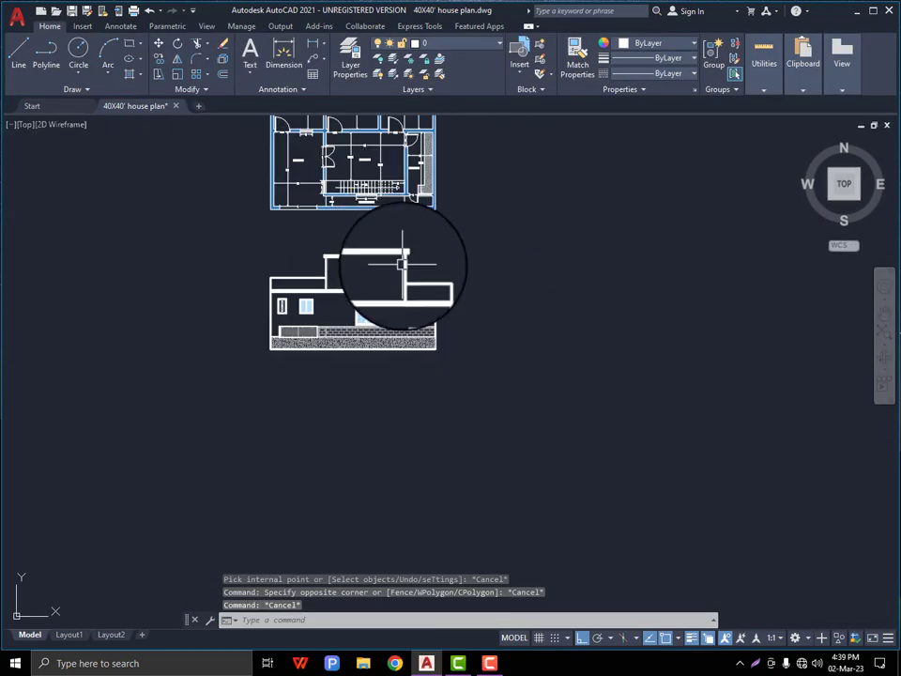
scroll(257, 243, "up", 9)
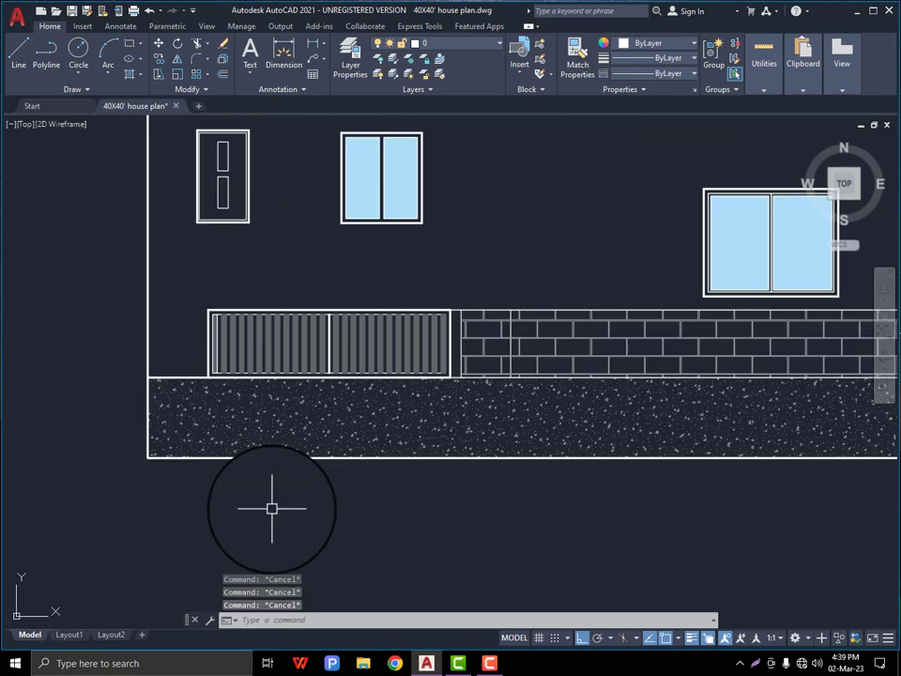
scroll(255, 501, "down", 2)
scroll(255, 502, "down", 3)
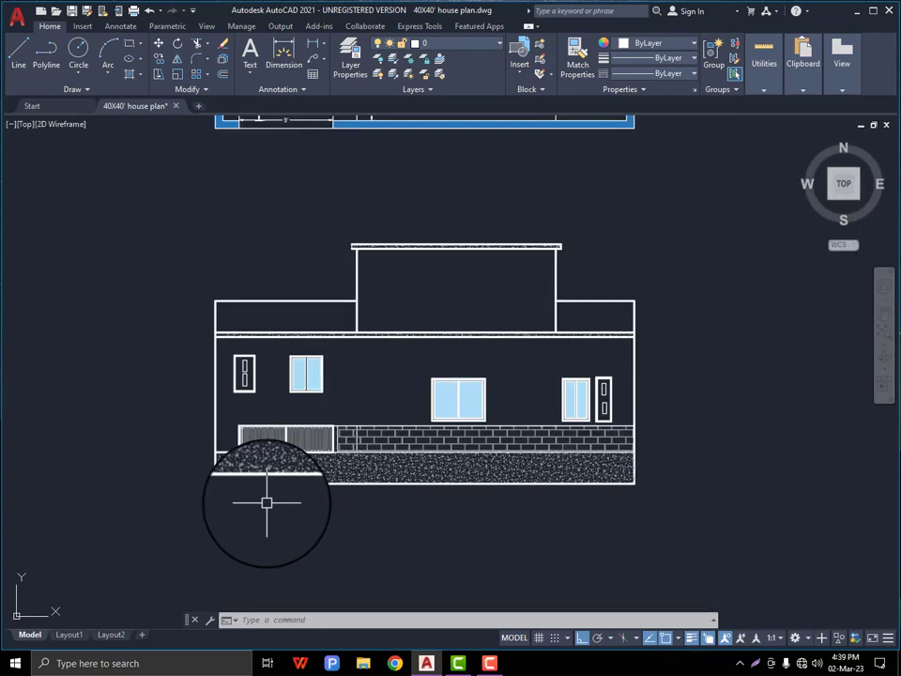
scroll(258, 282, "up", 5)
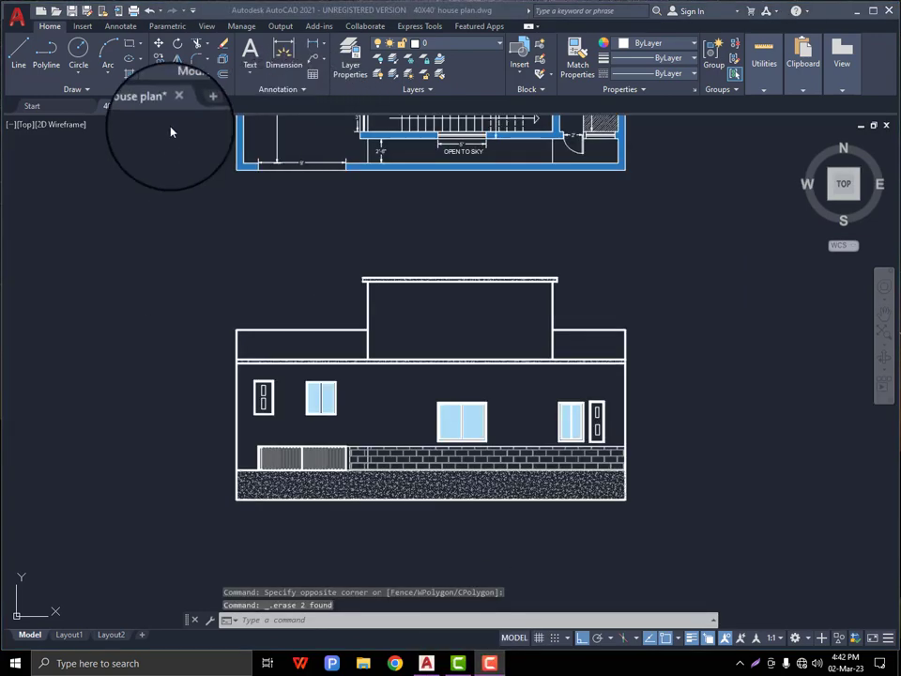
Offset the left parapet's top line downward twice at 1' spacing
scroll(274, 277, "up", 2)
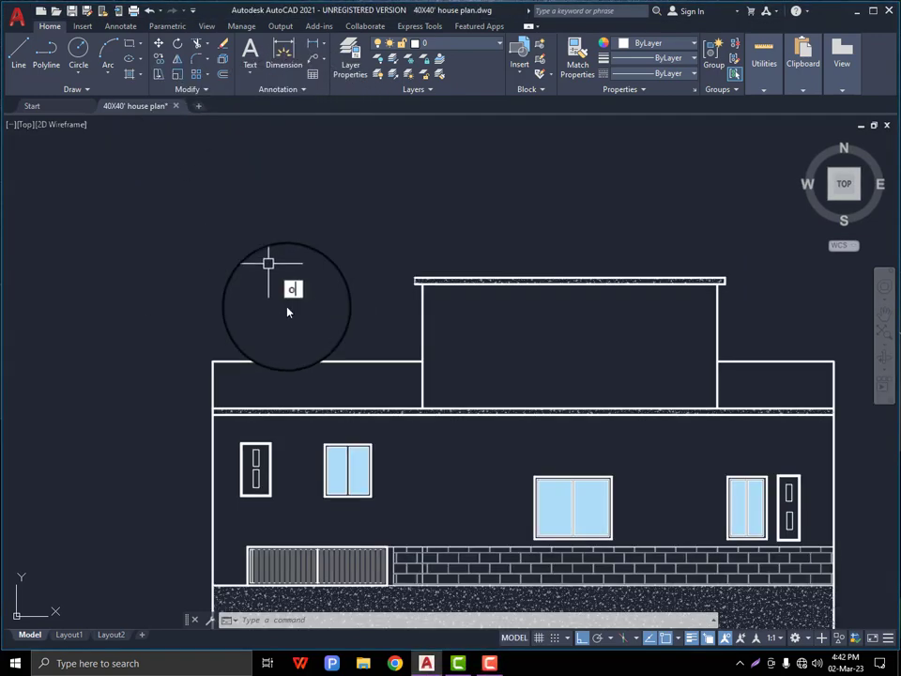
key("Return")
type("1'")
key("Return")
scroll(313, 445, "up", 4)
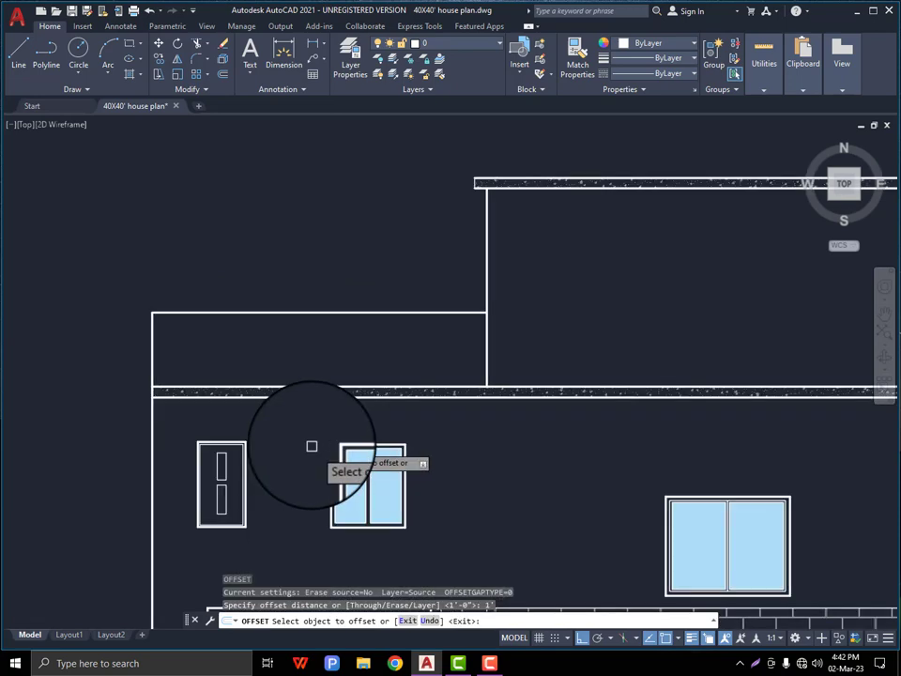
left_click(308, 233)
left_click(308, 261)
left_click(308, 272)
left_click(304, 323)
scroll(281, 319, "down", 4)
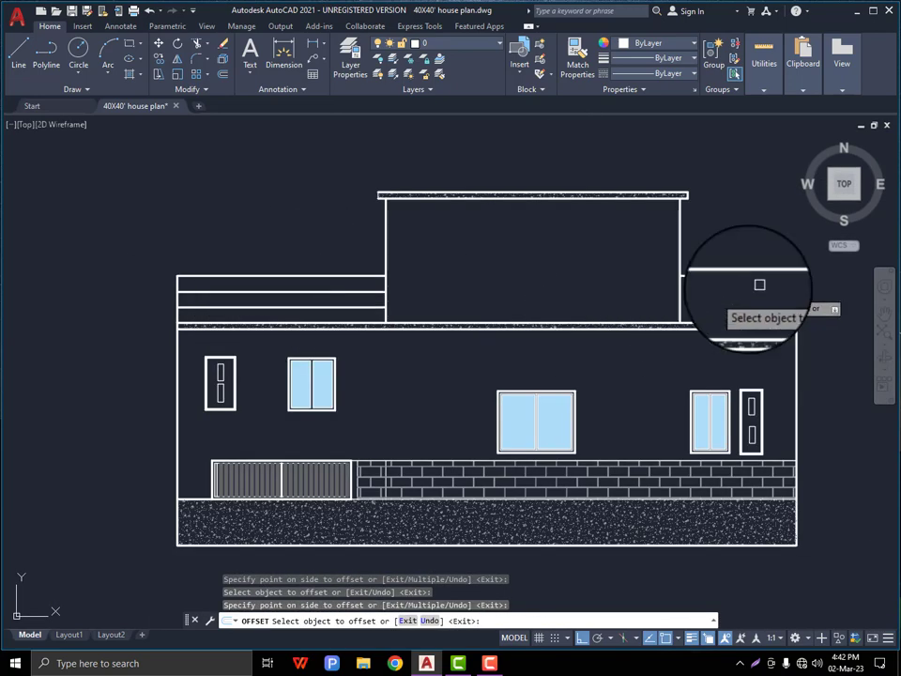
Offset the right parapet's top line downward twice at the same 1' spacing, and end the Offset command
left_click(746, 278)
left_click(730, 298)
key("Escape")
scroll(378, 299, "up", 1)
left_click(369, 273)
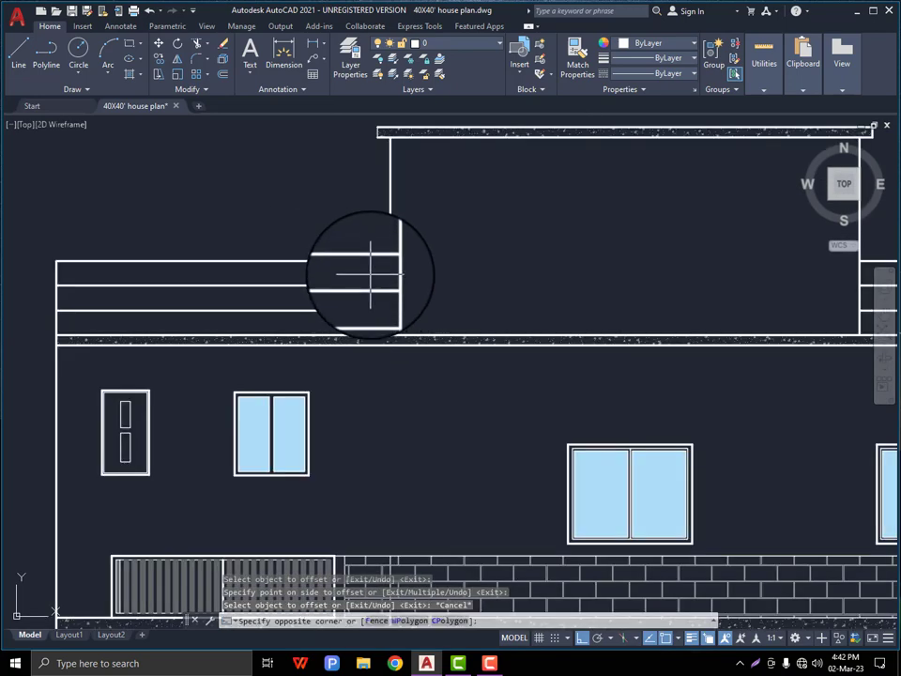
left_click(330, 323)
scroll(208, 308, "down", 2)
scroll(531, 311, "up", 2)
left_click(498, 271)
key("Escape")
scroll(479, 310, "down", 4)
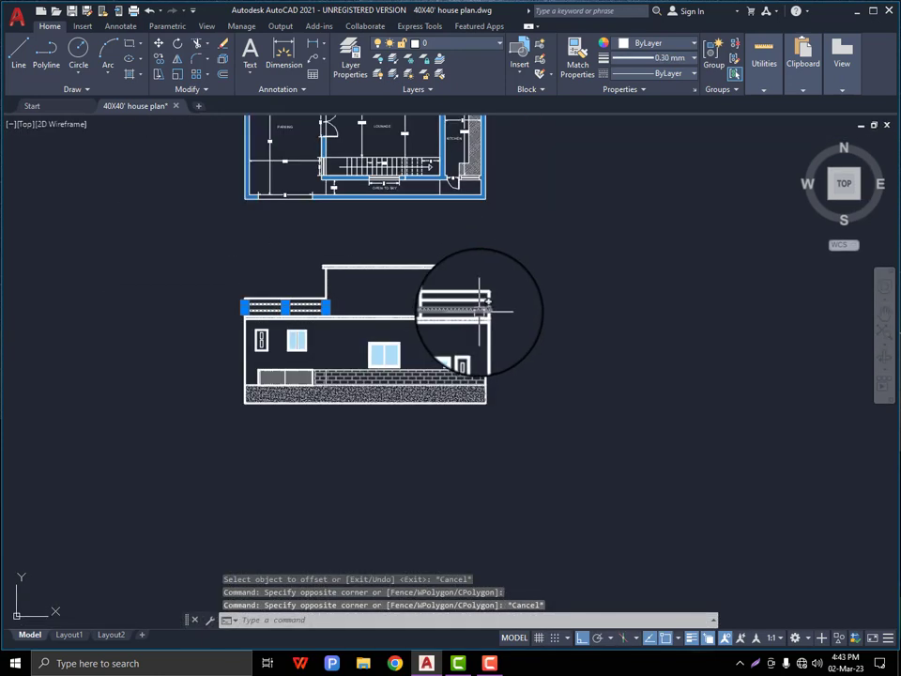
key("Escape")
Try to change the lineweight of the offset lines inside the left and right parapets
scroll(342, 282, "up", 4)
left_click(298, 290)
left_click(276, 330)
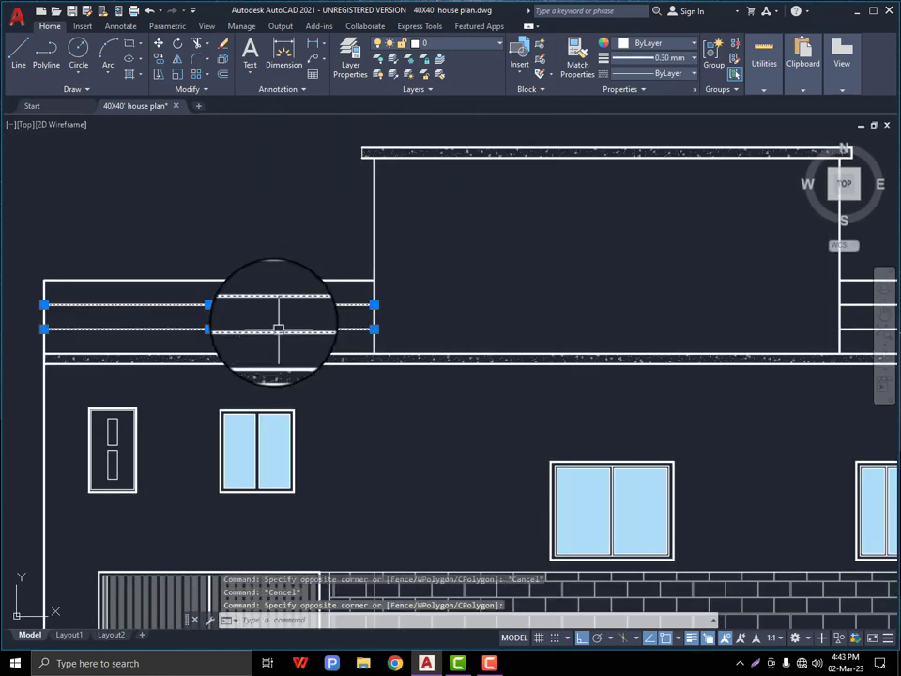
scroll(276, 320, "down", 4)
scroll(523, 302, "up", 4)
left_click(523, 302)
left_click(498, 346)
left_click(695, 58)
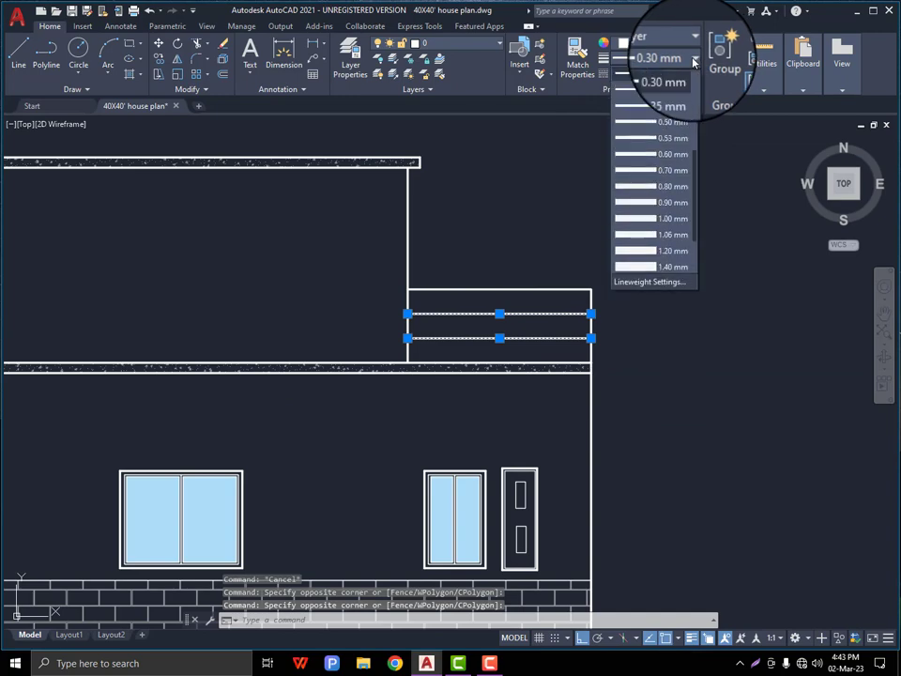
left_click(657, 140)
key("Escape")
Set the lineweight of the two inner horizontal lines in both the left and right parapets to 0.20 mm
scroll(549, 258, "down", 4)
scroll(549, 260, "up", 4)
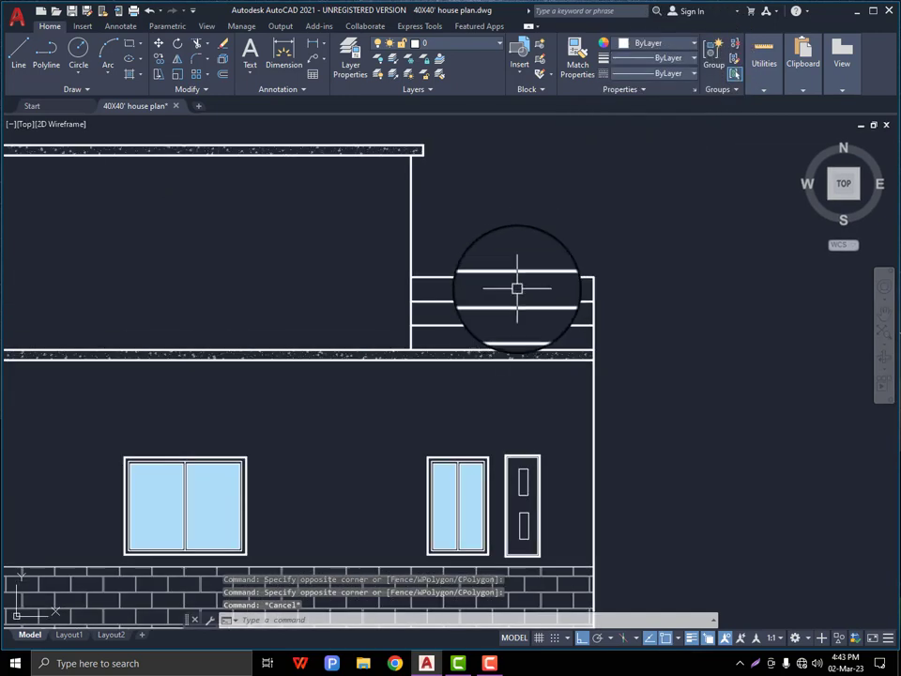
left_click(517, 287)
left_click(498, 343)
scroll(547, 282, "down", 4)
scroll(271, 287, "up", 4)
left_click(271, 287)
left_click(269, 329)
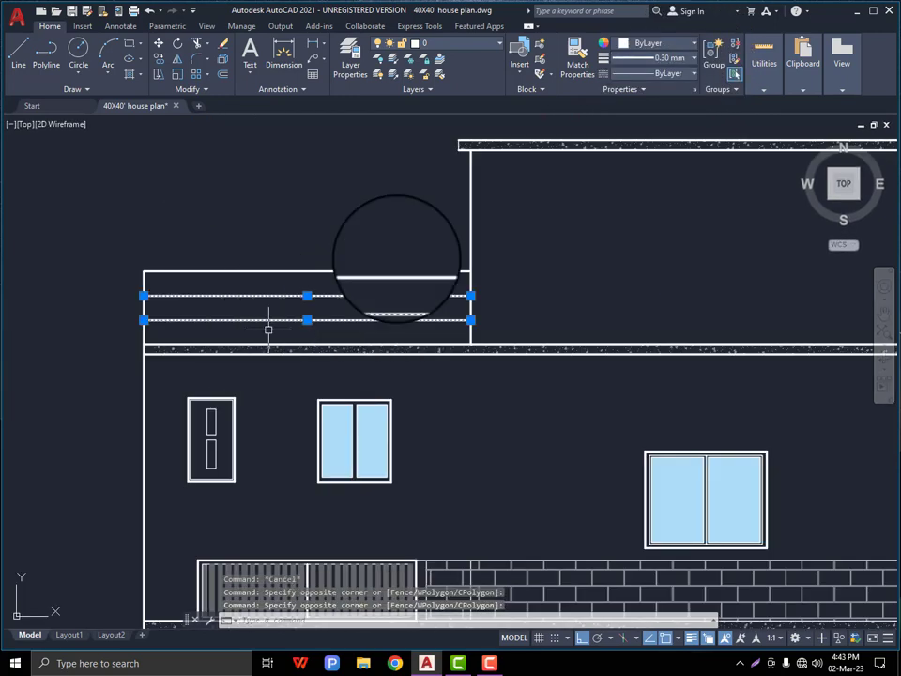
left_click(685, 58)
scroll(657, 169, "up", 5)
left_click(658, 192)
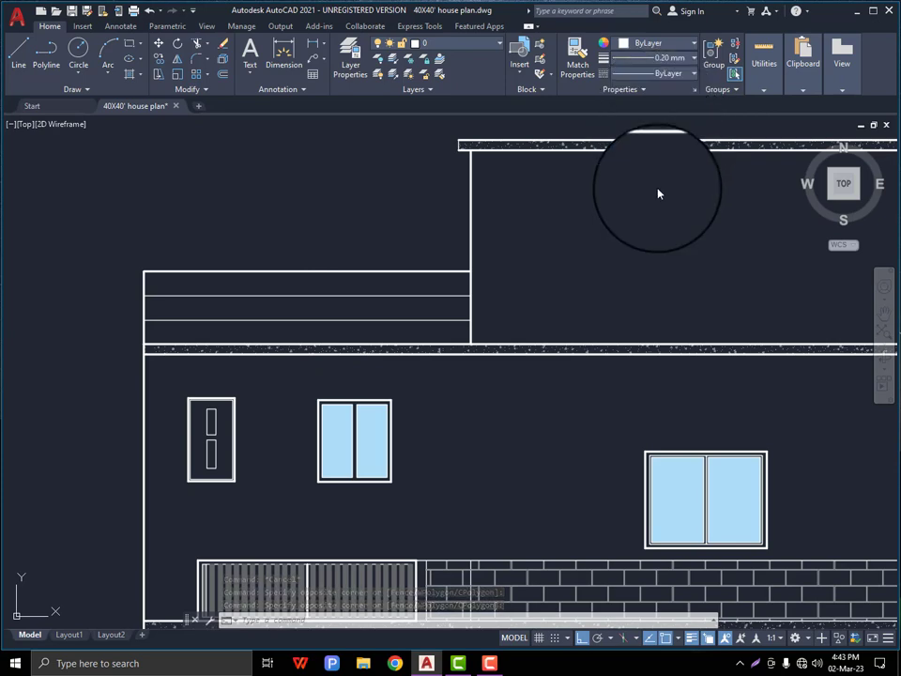
scroll(356, 218, "down", 4)
scroll(315, 199, "up", 2)
scroll(281, 225, "down", 2)
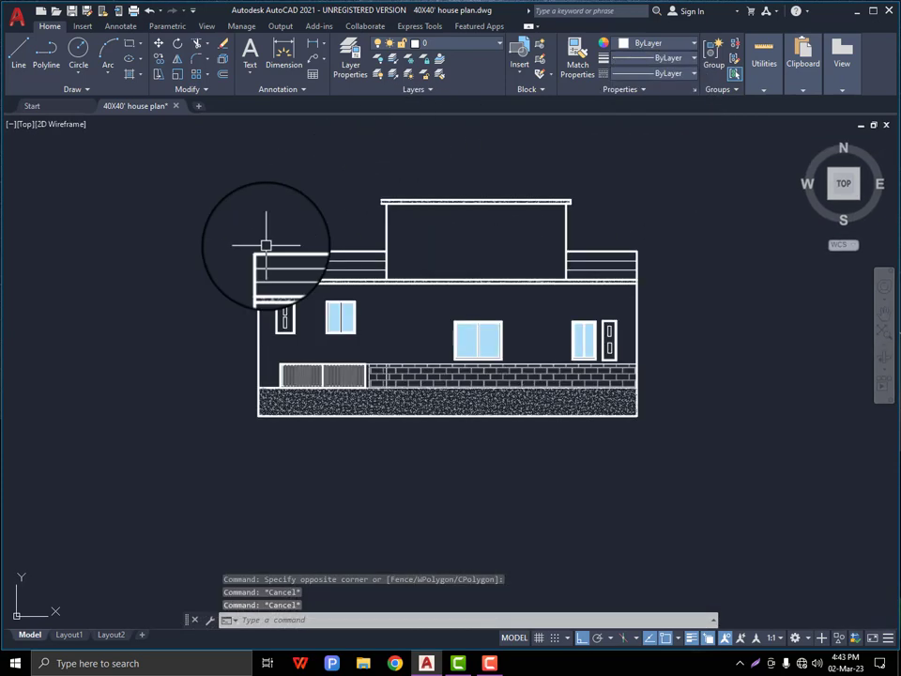
Change the four inner horizontal parapet lines to a dark colour
scroll(344, 242, "up", 4)
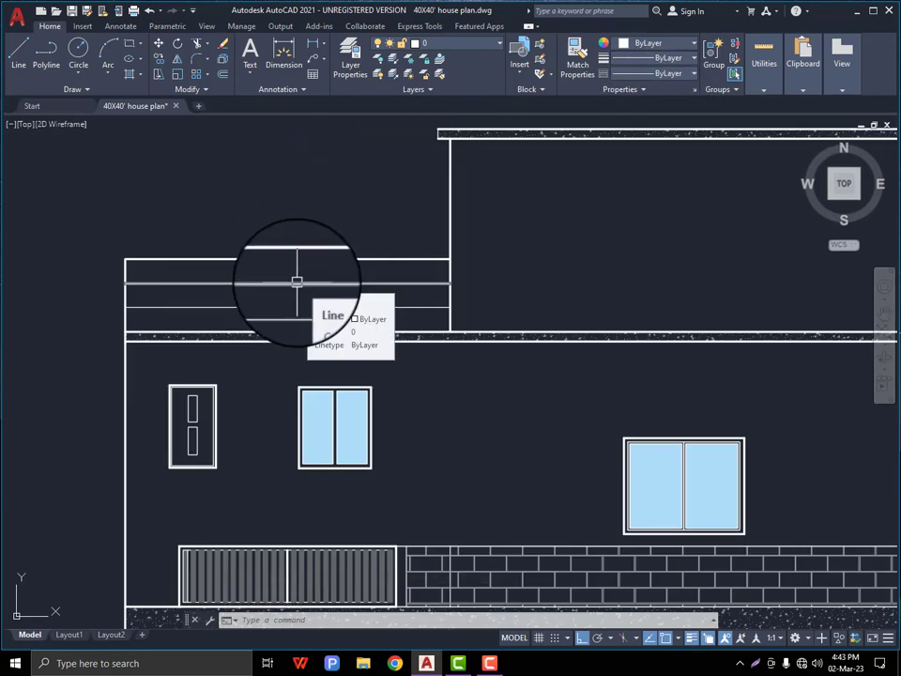
scroll(264, 309, "down", 4)
scroll(508, 308, "up", 4)
left_click(589, 276)
left_click(567, 321)
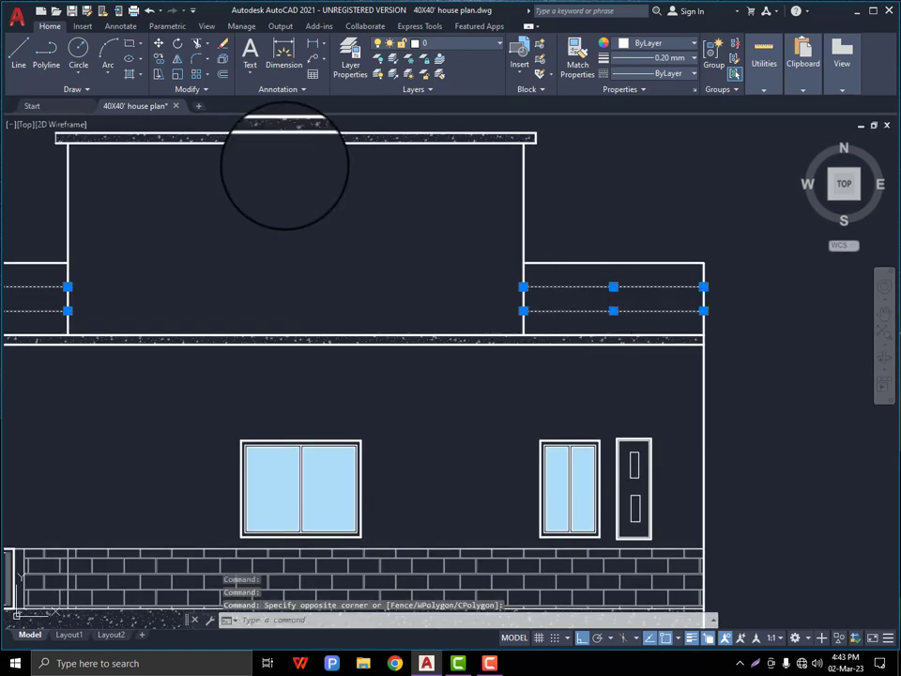
left_click(622, 44)
left_click(620, 98)
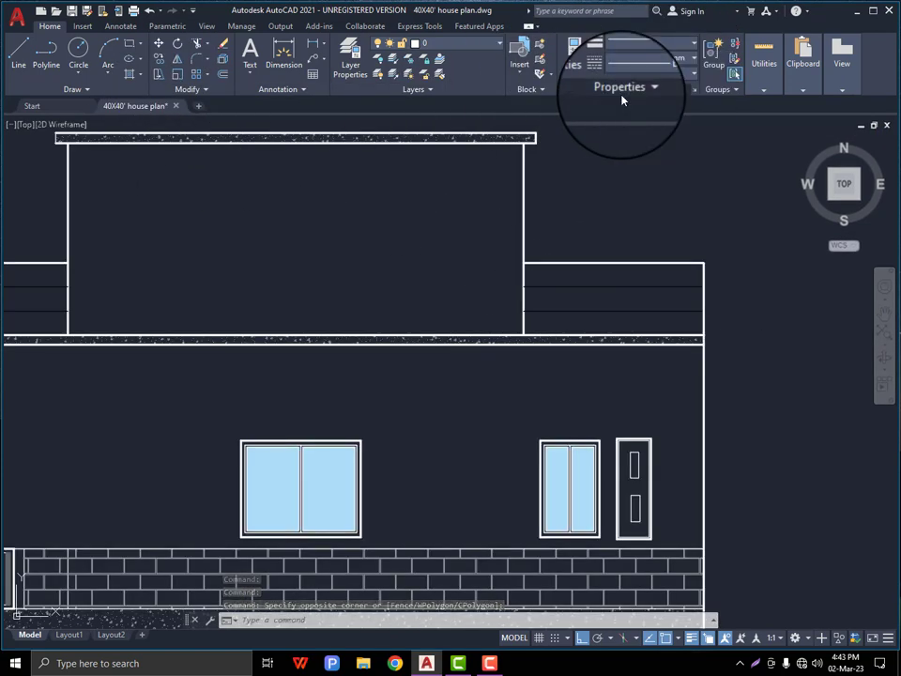
Draw a rectangle 1' high in the left parapet, spanning between its two inner horizontal lines
key("Escape")
key("Escape")
key("Escape")
scroll(417, 315, "down", 2)
scroll(417, 315, "down", 4)
scroll(390, 297, "up", 2)
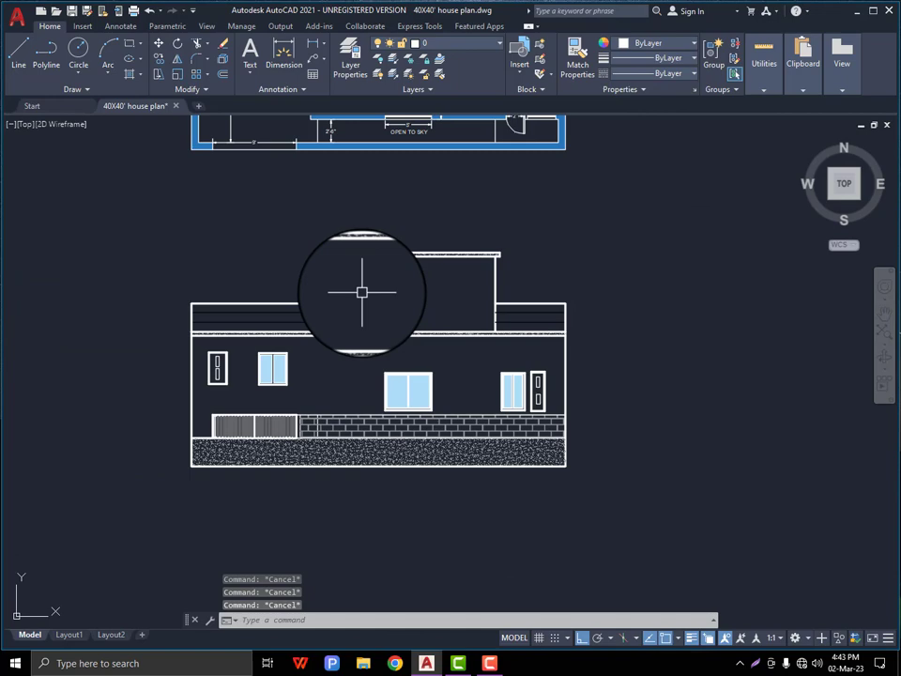
scroll(169, 316, "up", 4)
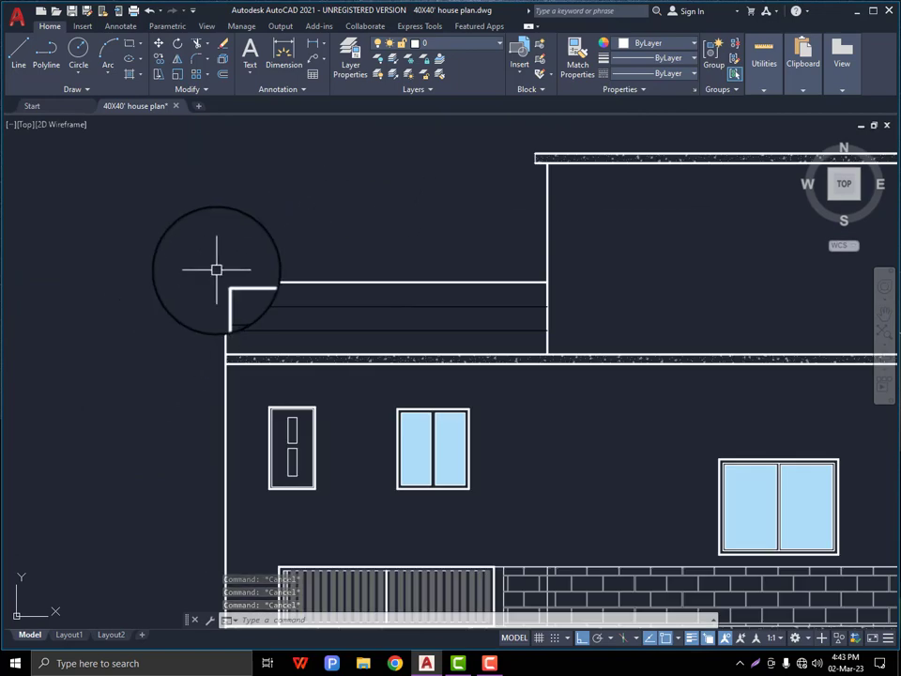
left_click(129, 43)
scroll(378, 383, "up", 4)
scroll(317, 312, "down", 4)
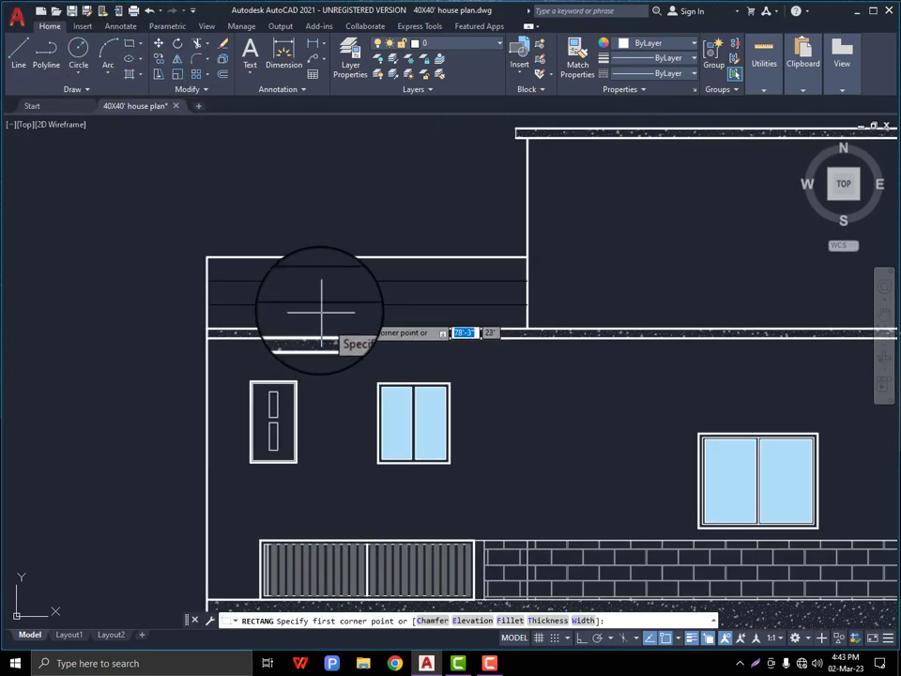
scroll(270, 268, "up", 2)
left_click(408, 268)
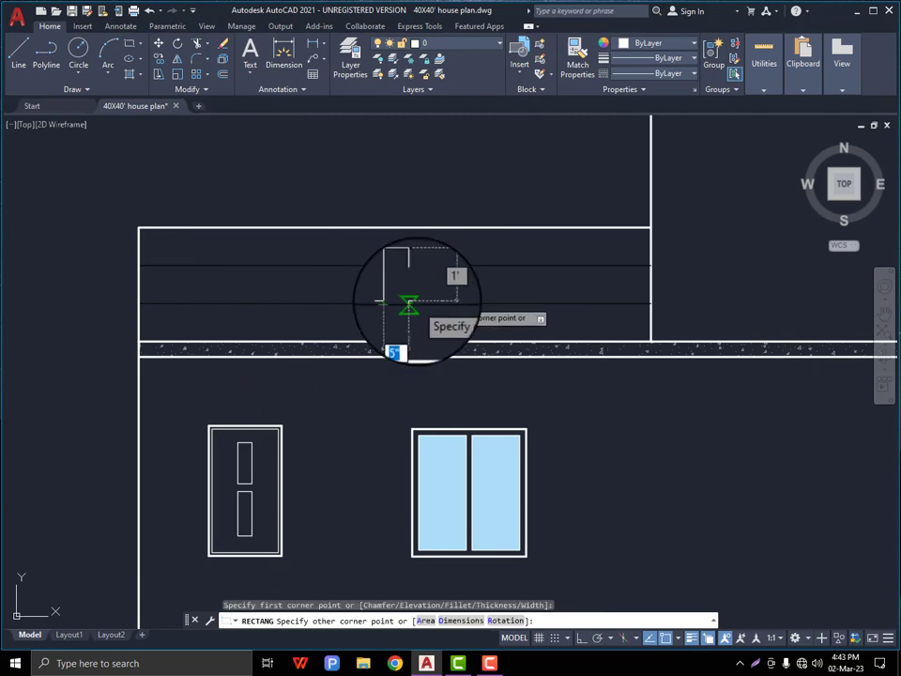
left_click(438, 303)
Draw a matching 1' high rectangle between the two inner horizontal lines of the right parapet
scroll(259, 294, "down", 6)
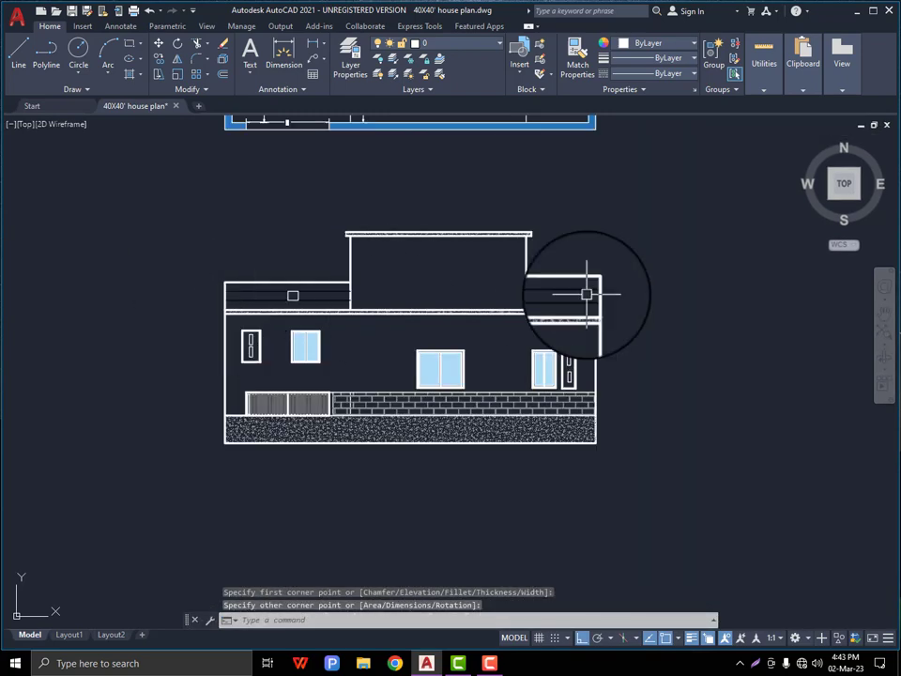
scroll(631, 289, "up", 4)
key("space")
left_click(461, 299)
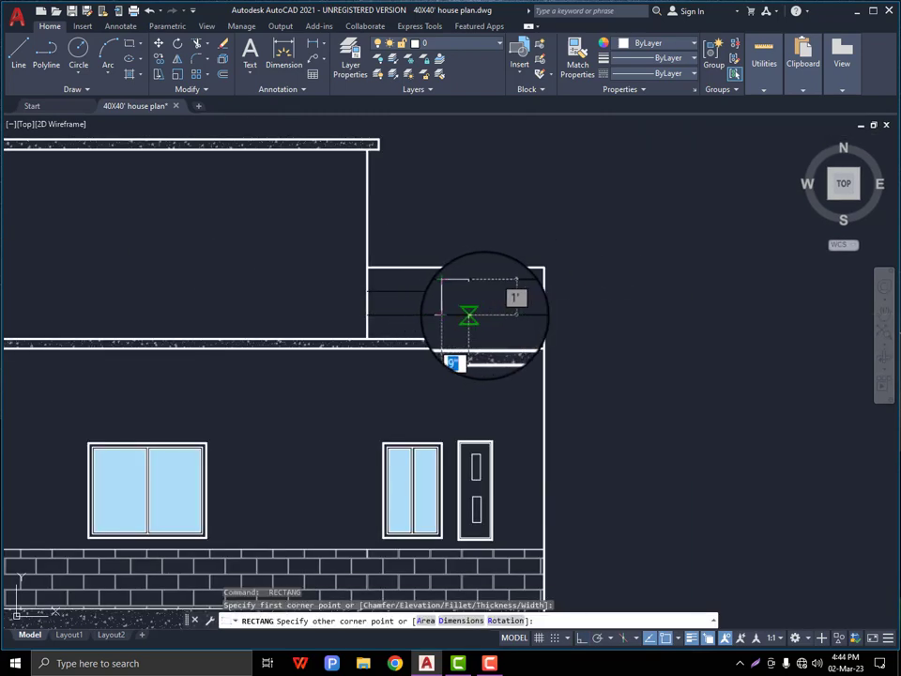
left_click(486, 315)
scroll(577, 251, "down", 5)
Move the left parapet's rectangle about 4'-5" along the inner lines toward the parapet's outer end
scroll(379, 264, "up", 8)
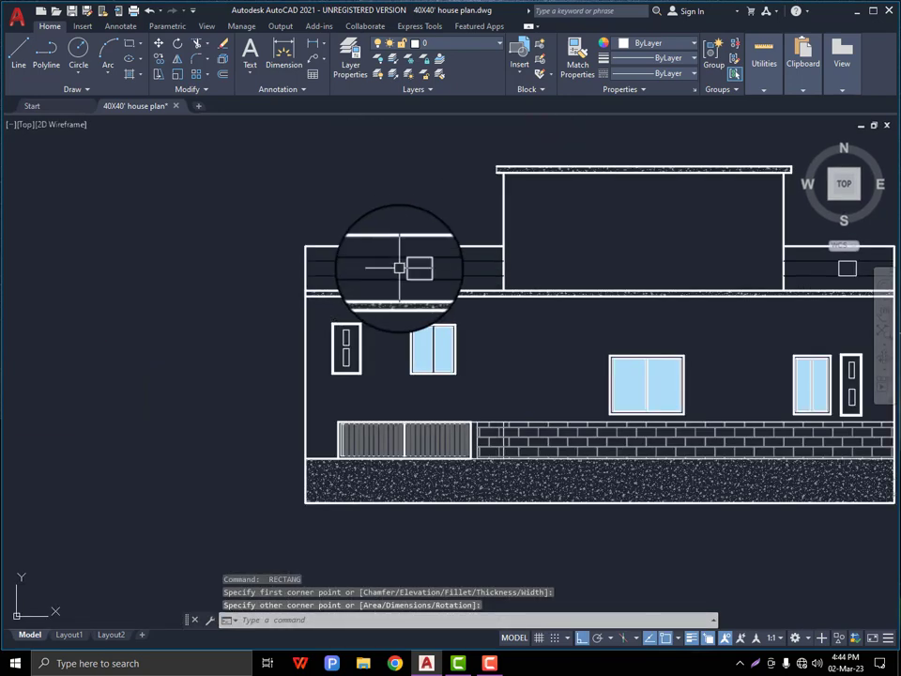
left_click(472, 263)
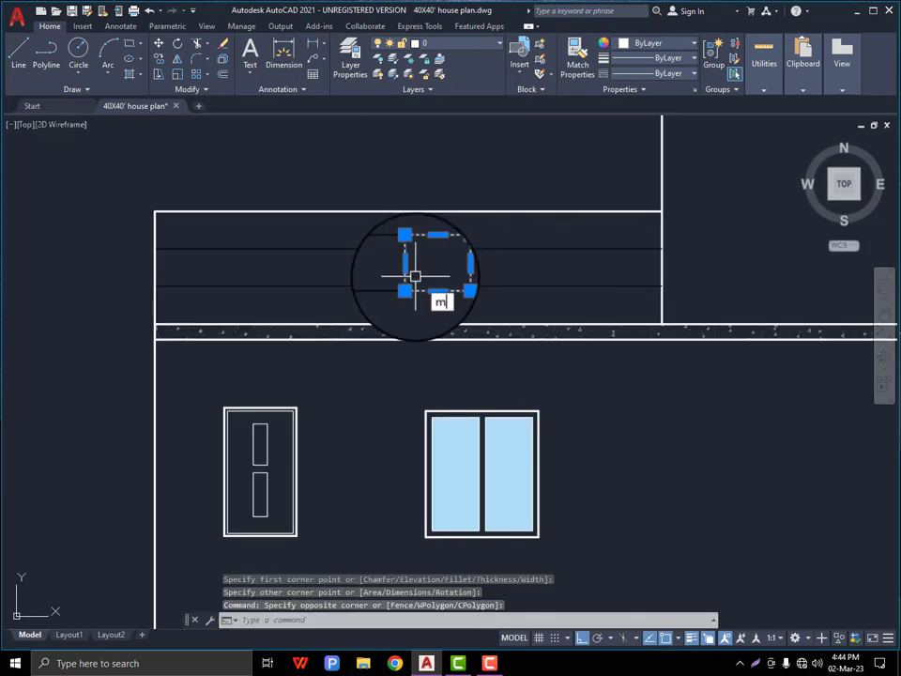
left_click(451, 315)
type("m")
key("Return")
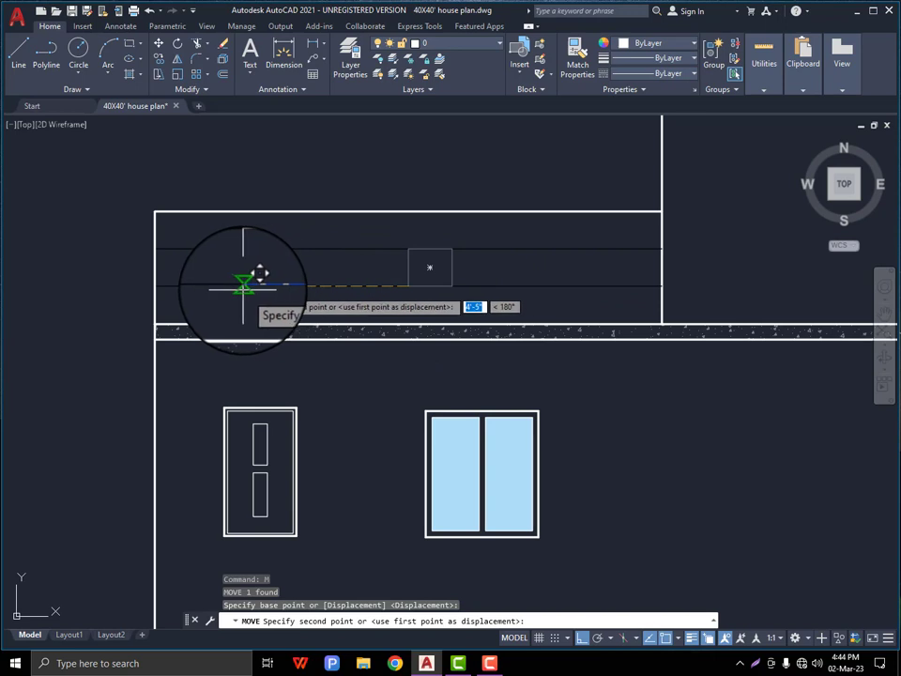
left_click(244, 285)
Copy the rectangle twice along the left parapet at about 4'-1" spacing toward the raised block, and end the Copy command
left_click(282, 266)
type("co")
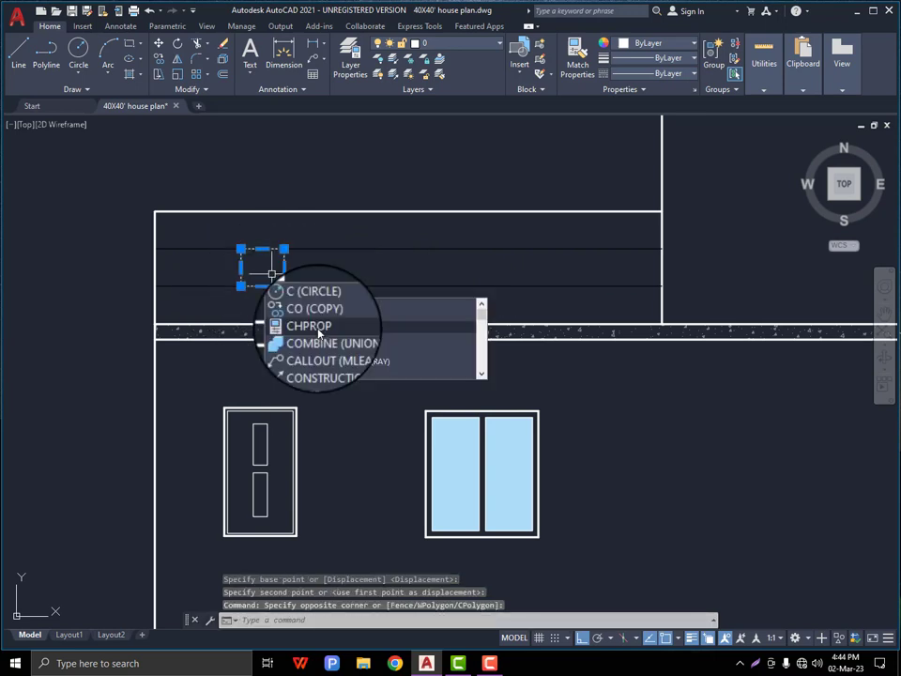
key("Return")
left_click(286, 286)
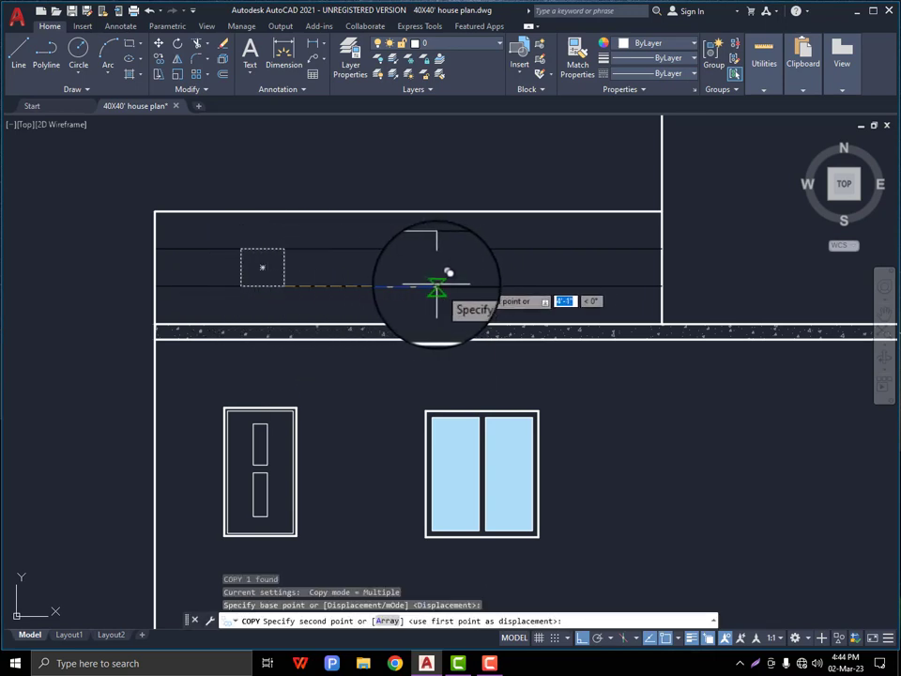
left_click(583, 285)
key("Escape")
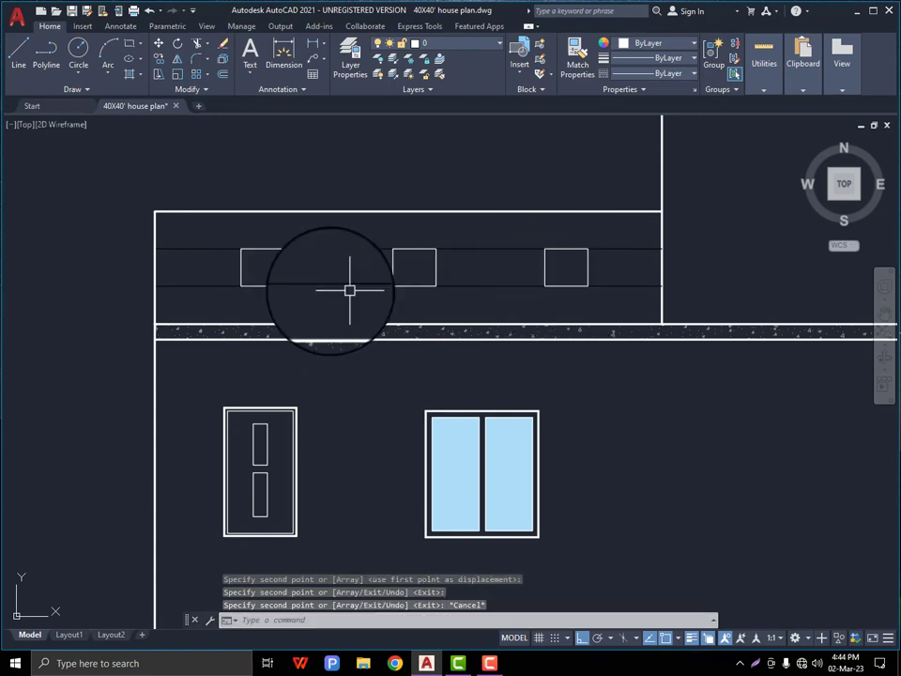
Move the right parapet's rectangle along the inner lines toward the parapet's outer end
scroll(271, 262, "down", 5)
scroll(437, 292, "up", 3)
scroll(436, 292, "up", 2)
left_click(469, 268)
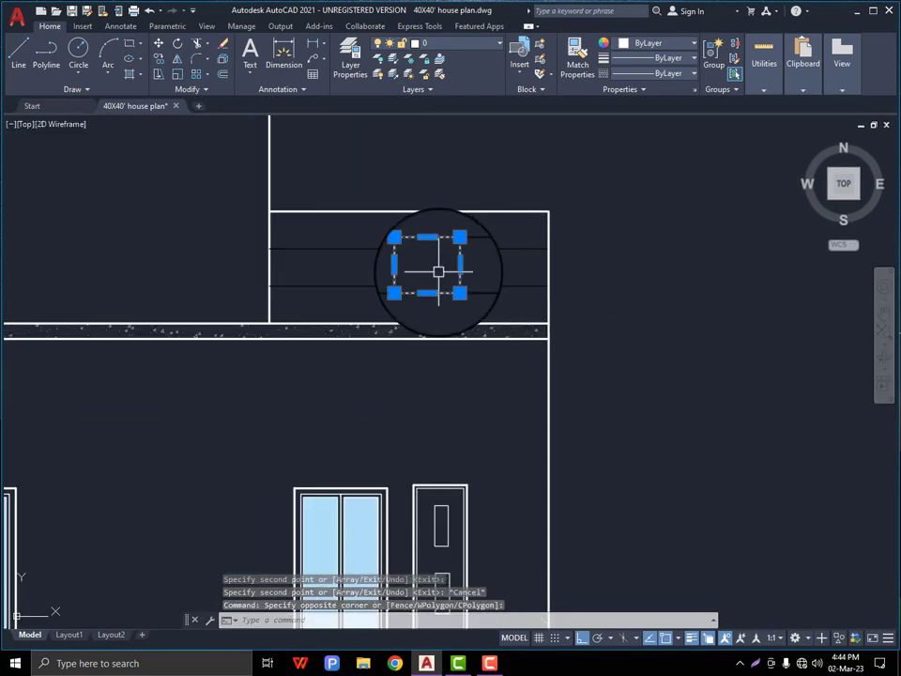
type("M")
key("Return")
left_click(452, 262)
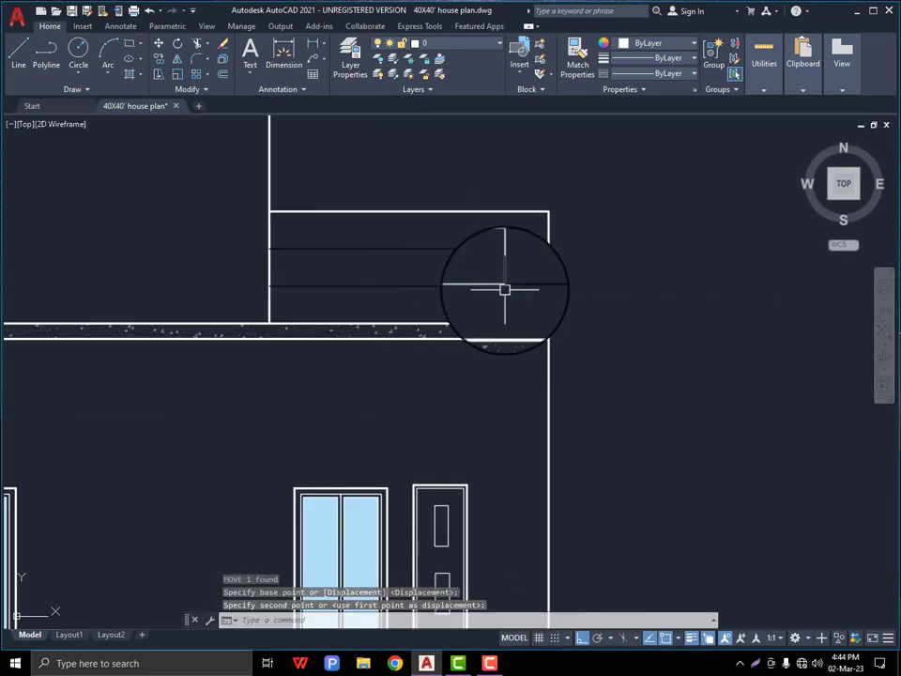
left_click(484, 272)
type("m")
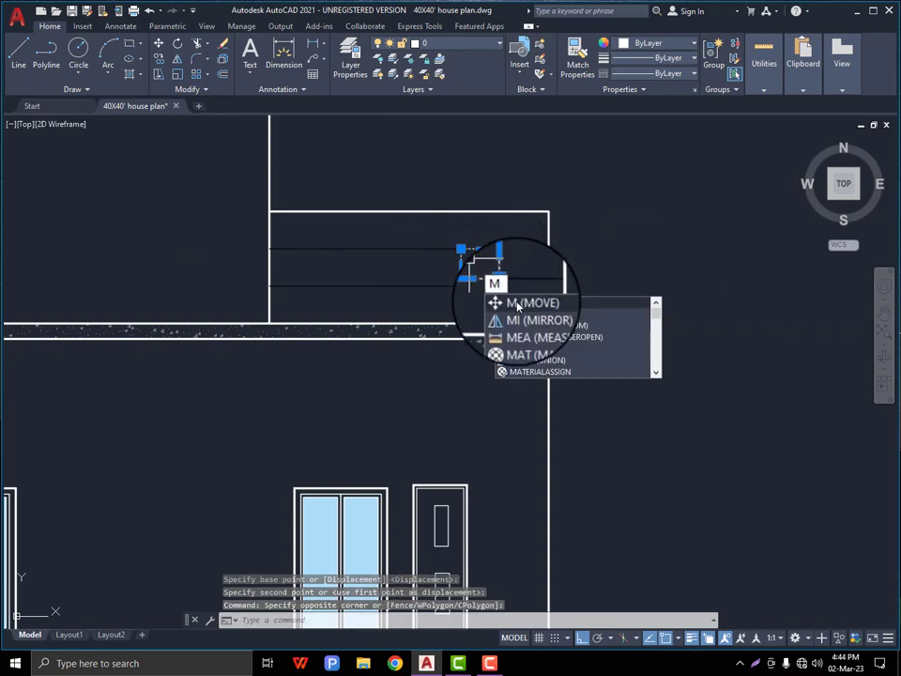
key("Escape")
Copy the right parapet's rectangle once along the inner lines toward the raised block, and end the Copy command
left_click(512, 262)
left_click(496, 272)
type("co")
key("Return")
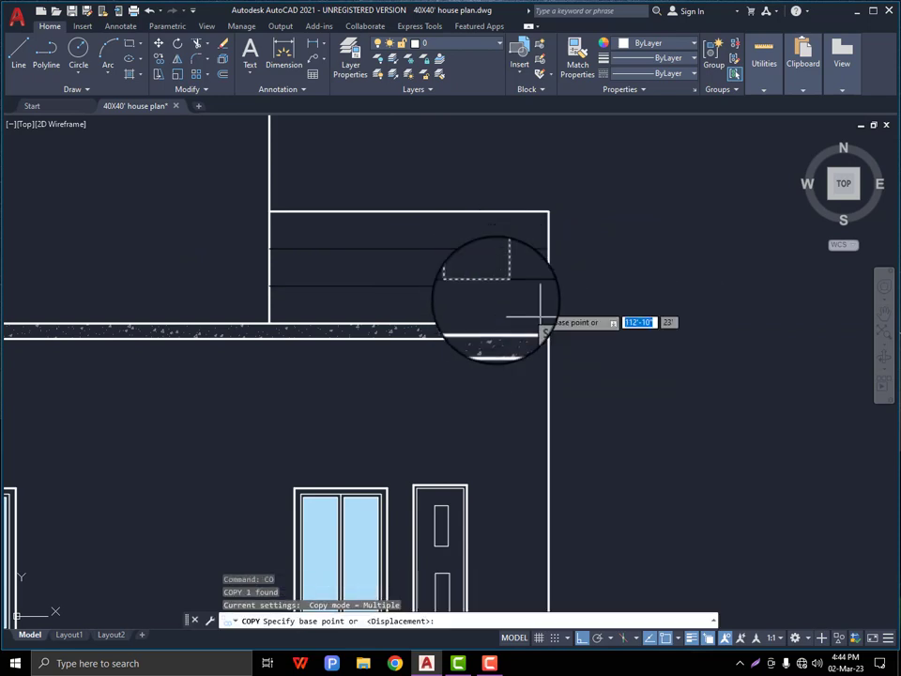
left_click(464, 287)
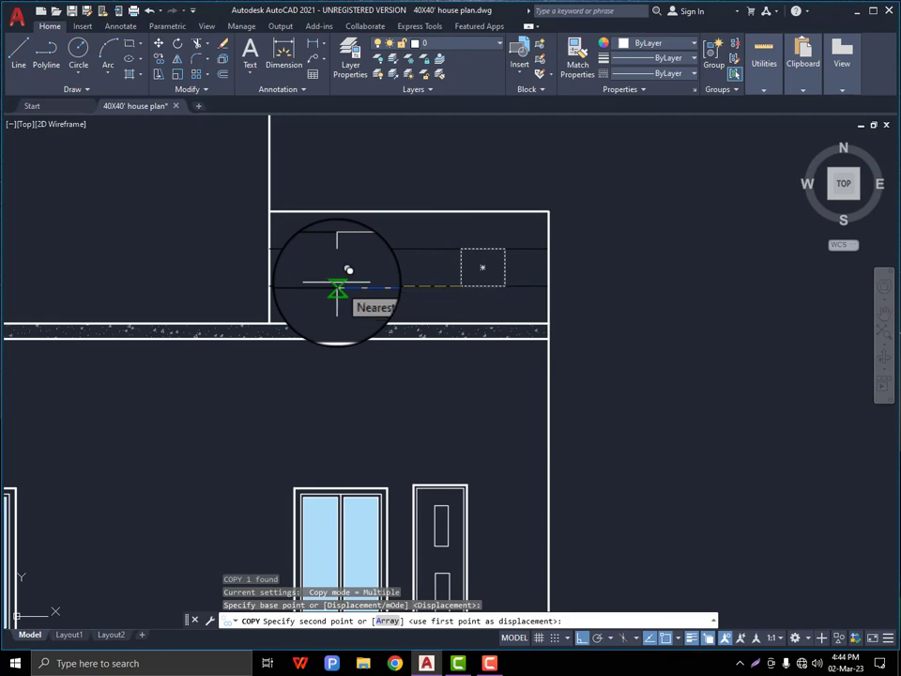
left_click(337, 289)
key("Escape")
Save the house plan drawing
scroll(582, 284, "down", 3)
scroll(417, 281, "up", 4)
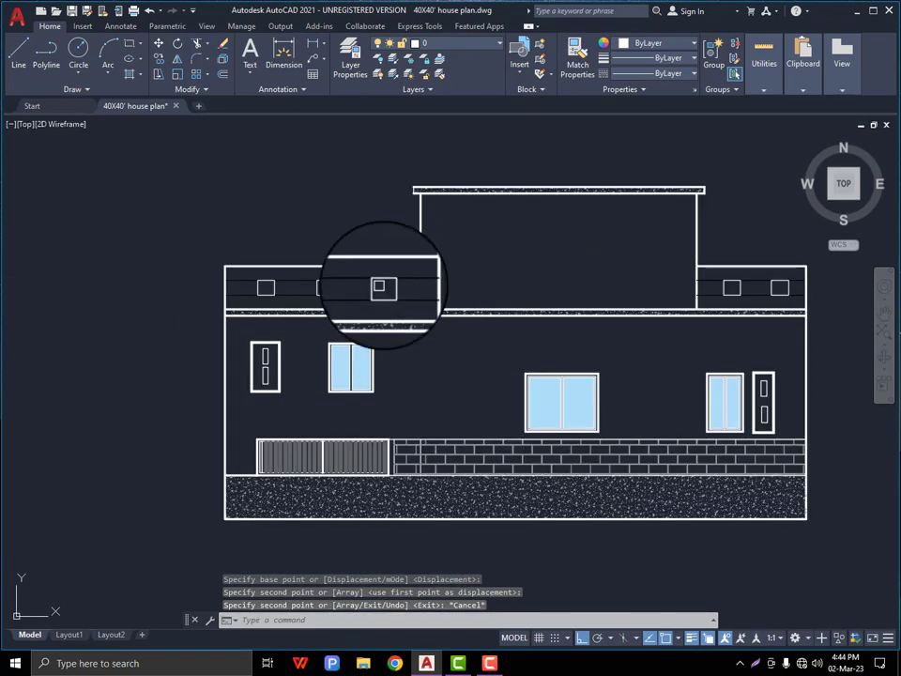
scroll(394, 286, "up", 2)
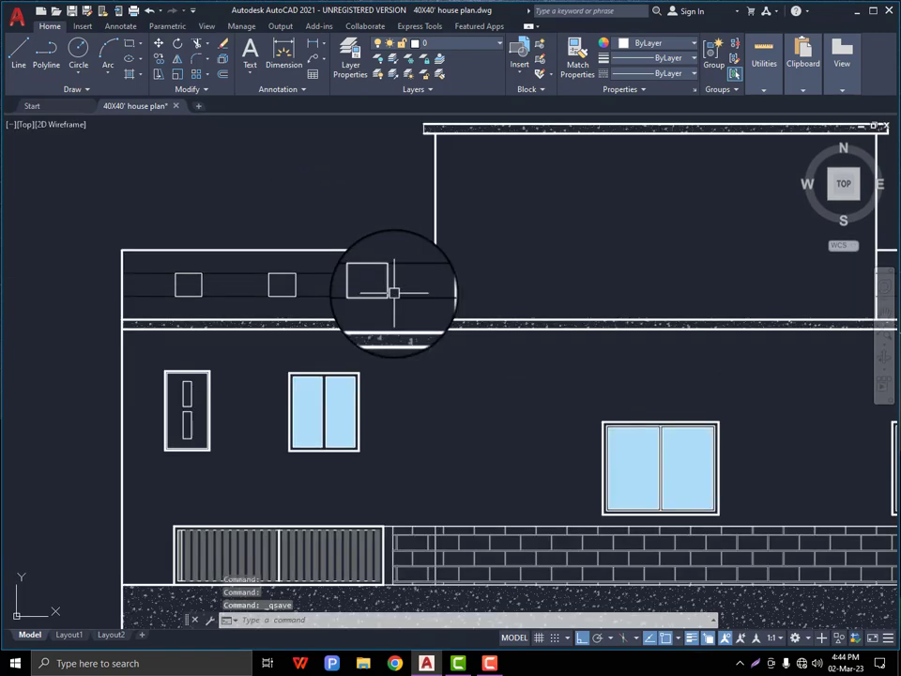
scroll(301, 267, "down", 4)
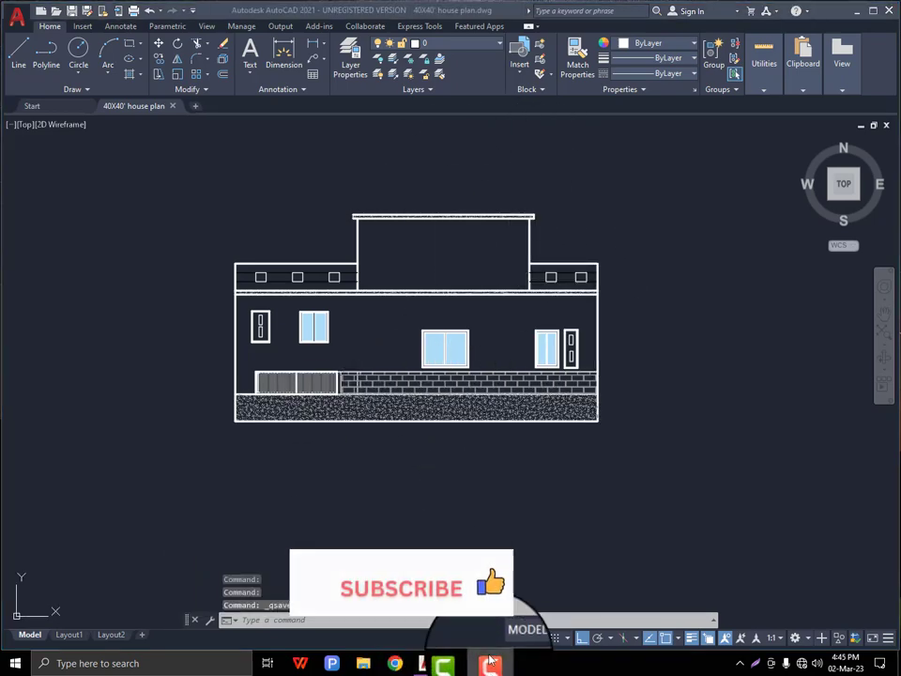
Erase the stray objects just above the floor plan
scroll(395, 280, "up", 2)
scroll(421, 320, "down", 3)
scroll(422, 320, "up", 2)
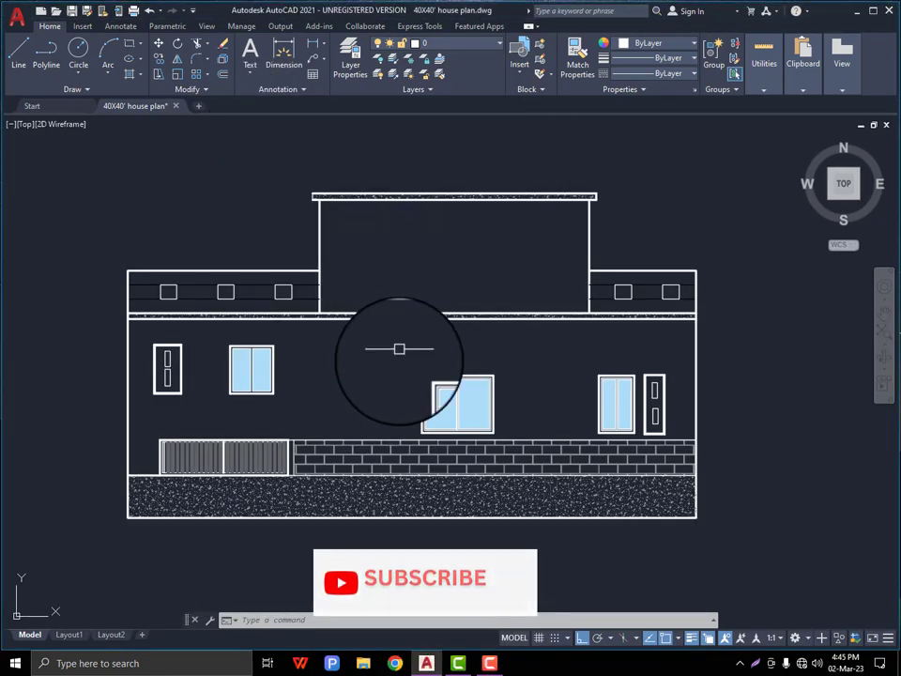
scroll(398, 349, "down", 4)
left_click(446, 141)
left_click(384, 195)
key("Delete")
scroll(384, 195, "up", 4)
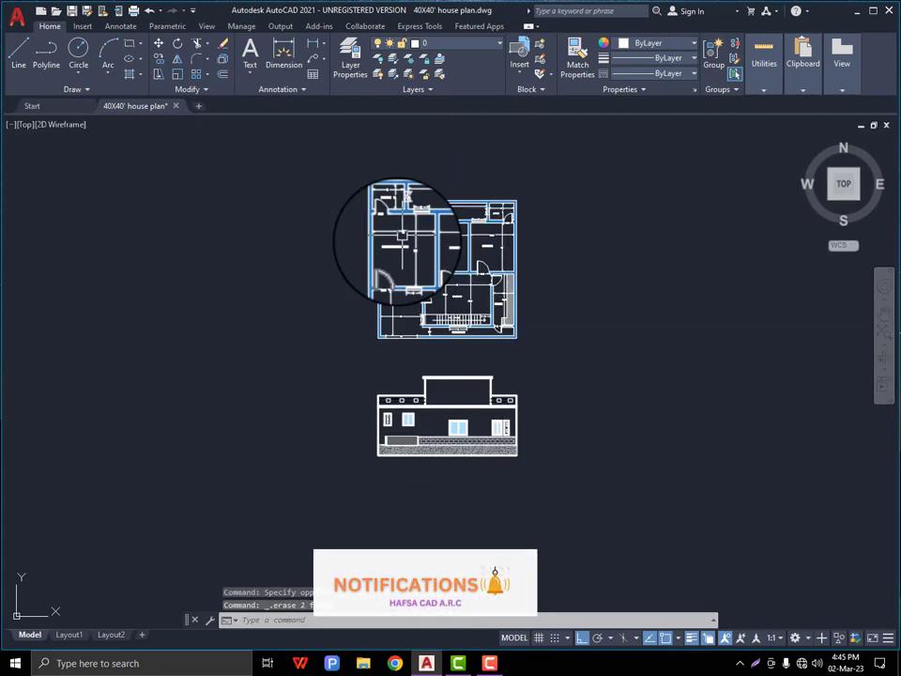